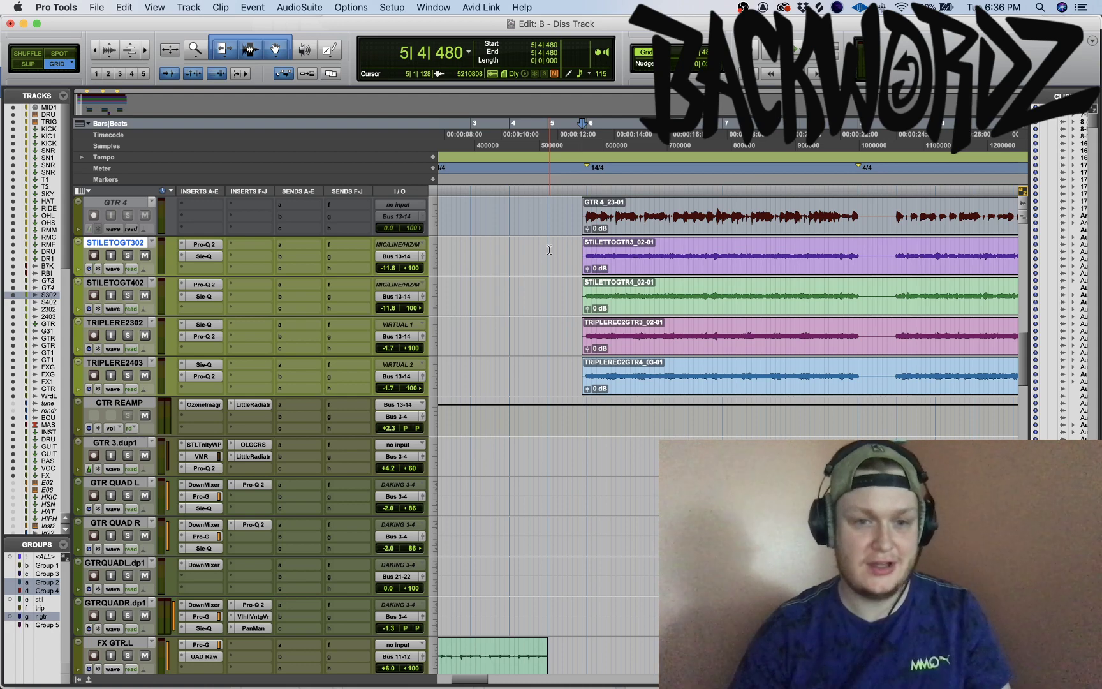
Extend the edit selection from STILETOGT302 down through STILETOGT402, TRIPLERE2302 and TRIPLERE2403
{"action": "key", "text": "shift+semicolon"}
{"action": "key", "text": "shift+semicolon"}
{"action": "key", "text": "shift+semicolon"}
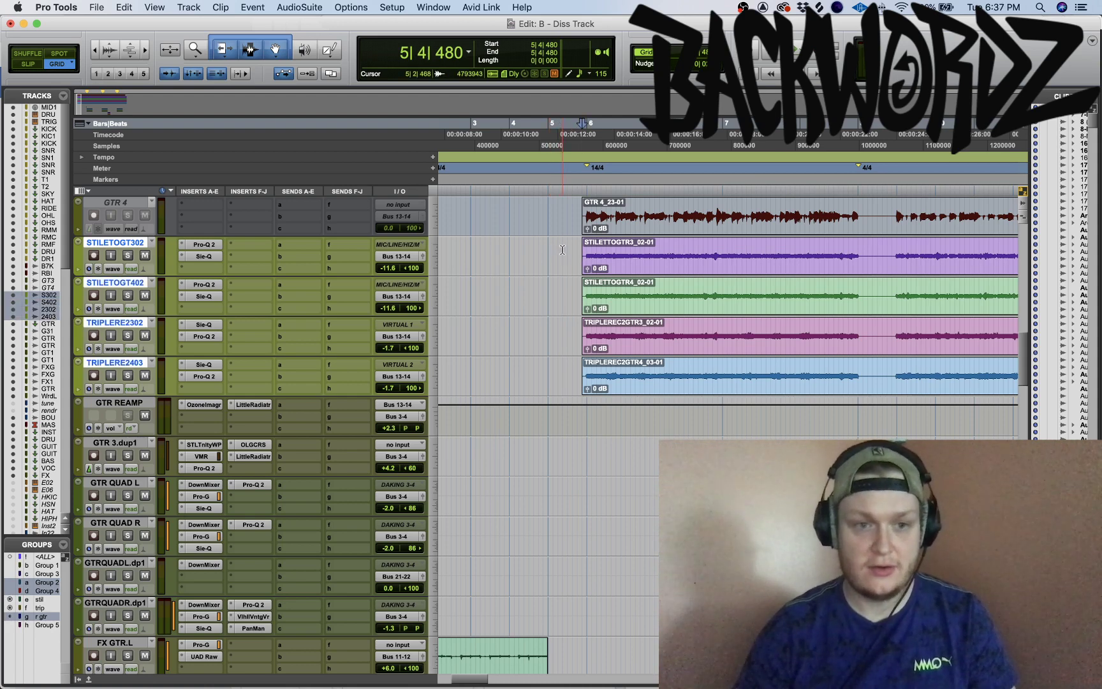
Play back the four rhythm guitar tracks from the start of their clips at 5|4|480
{"action": "scroll", "coordinate": [564, 248], "scroll_direction": "left", "scroll_amount": 3}
{"action": "scroll", "coordinate": [564, 248], "scroll_direction": "left", "scroll_amount": 4}
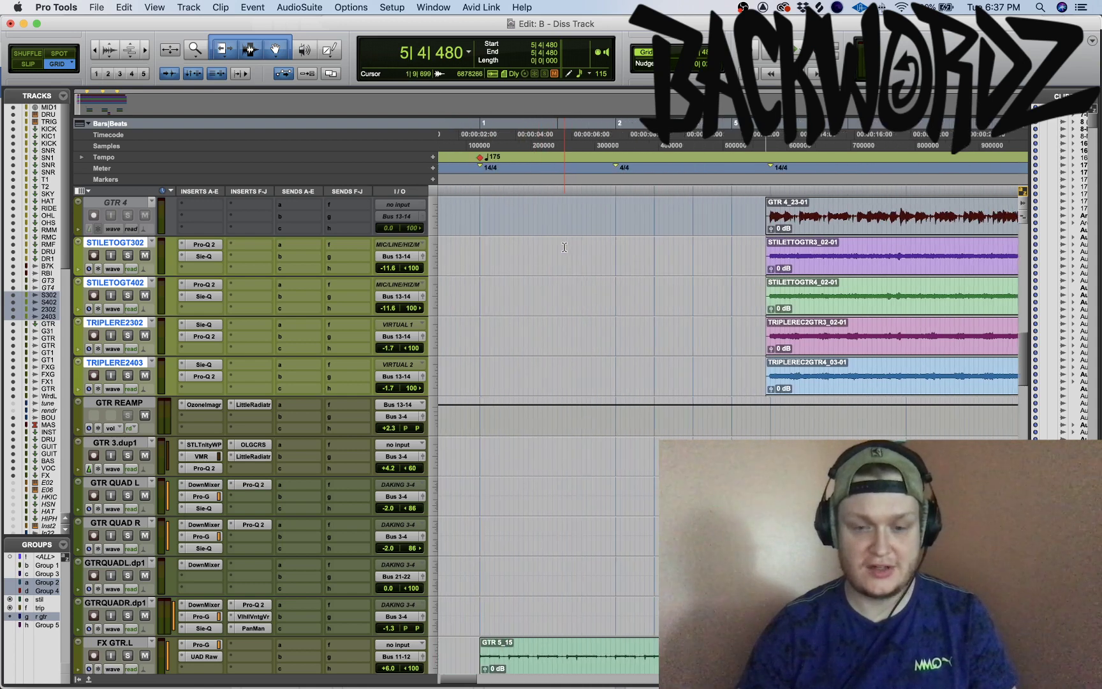
{"action": "scroll", "coordinate": [564, 248], "scroll_direction": "down", "scroll_amount": 2}
{"action": "left_click", "coordinate": [502, 528]}
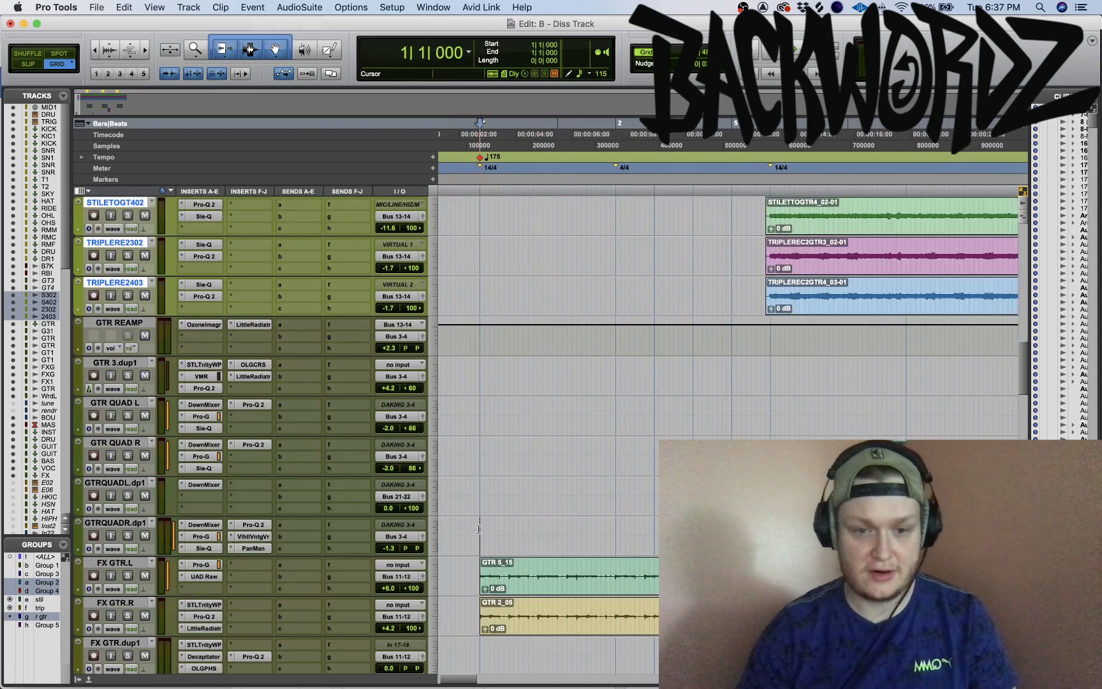
{"action": "scroll", "coordinate": [709, 344], "scroll_direction": "up", "scroll_amount": 2}
{"action": "left_click", "coordinate": [742, 238]}
{"action": "key", "text": "Tab"}
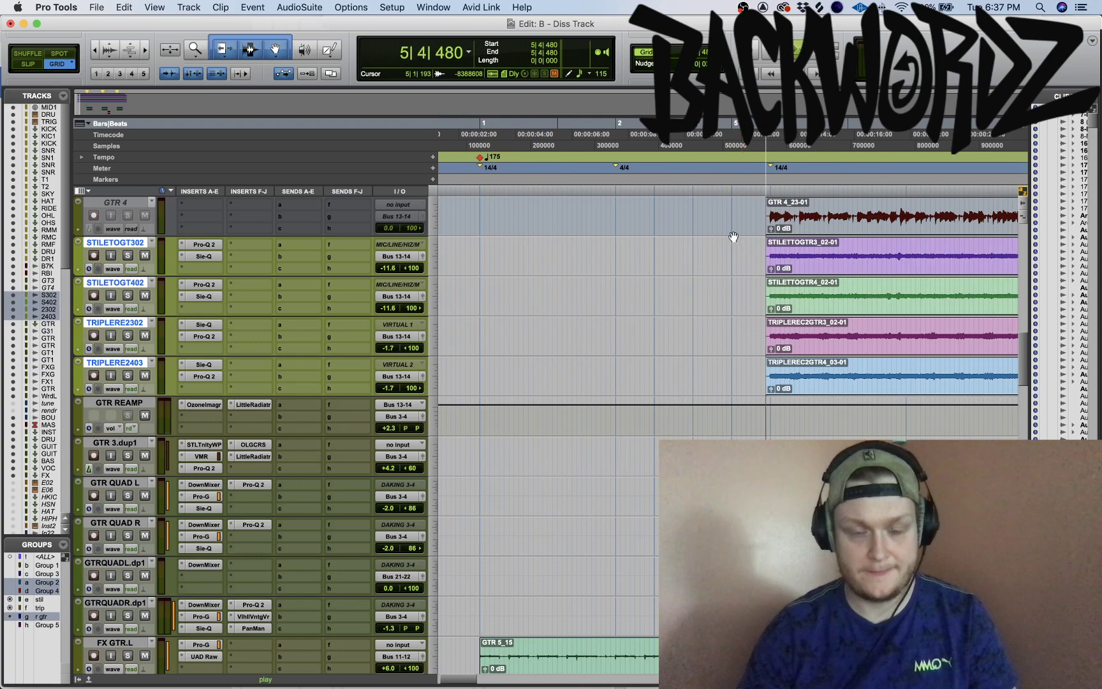
{"action": "key", "text": "space"}
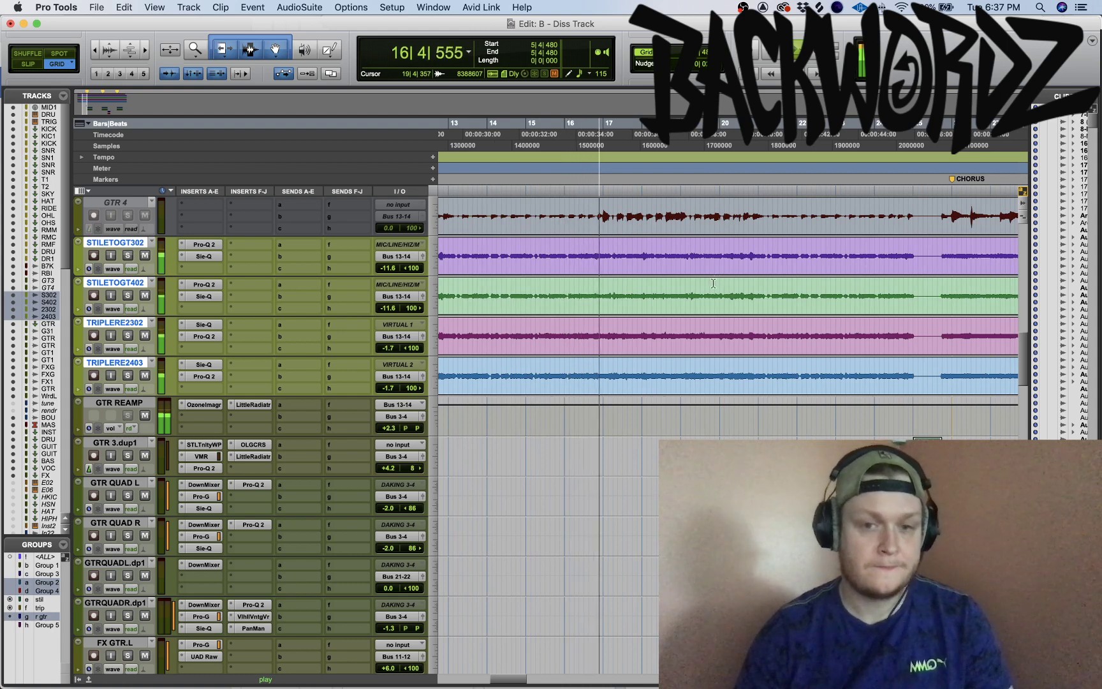
{"action": "key", "text": "space"}
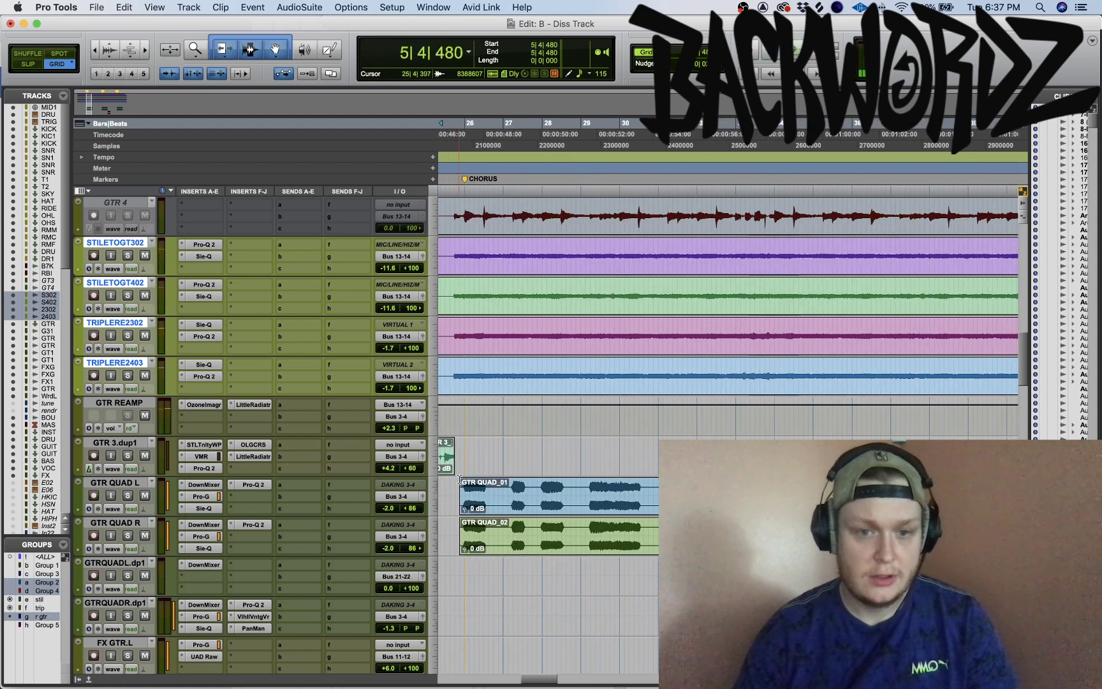
Play back the chorus guitars from 25|4|000, following the GTR QUAD L and GTR QUAD R clips, and stop playback
{"action": "scroll", "coordinate": [530, 453], "scroll_direction": "left", "scroll_amount": 3}
{"action": "left_click", "coordinate": [559, 415]}
{"action": "left_click", "coordinate": [559, 415]}
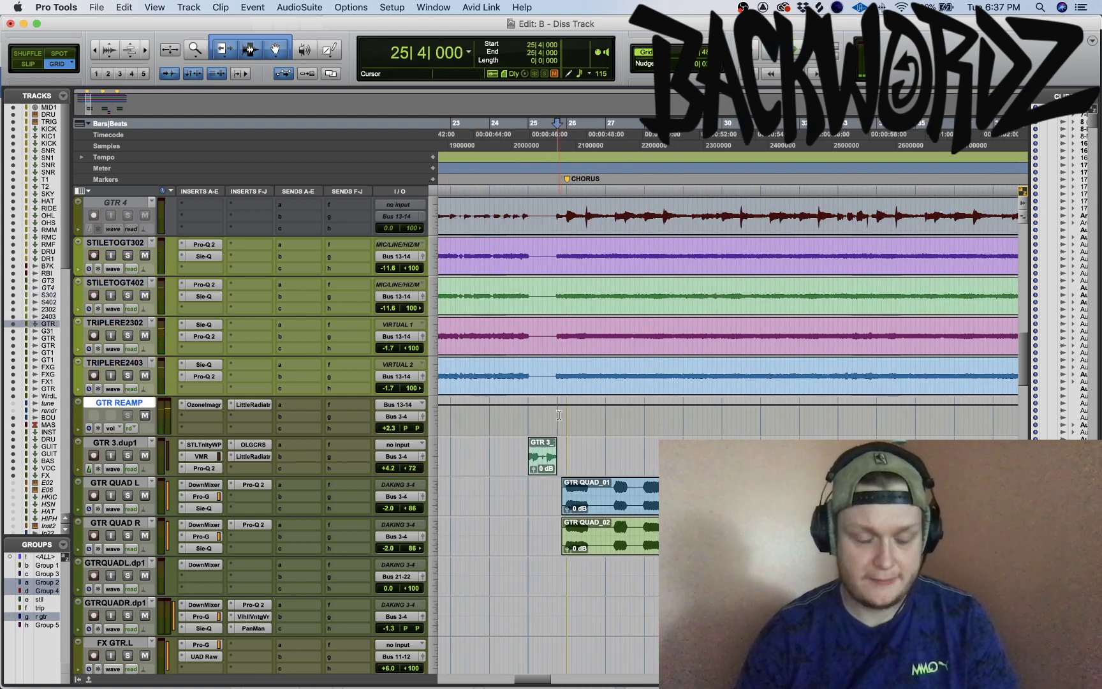
{"action": "key", "text": "space"}
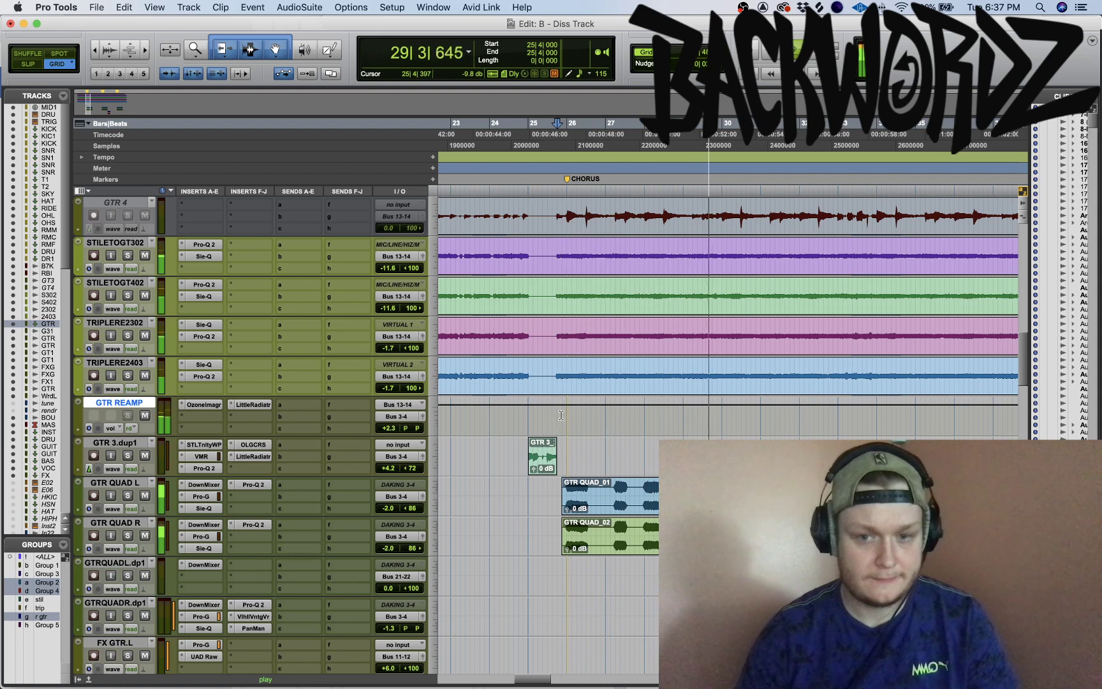
{"action": "scroll", "coordinate": [562, 416], "scroll_direction": "right", "scroll_amount": 2}
{"action": "scroll", "coordinate": [563, 415], "scroll_direction": "right", "scroll_amount": 2}
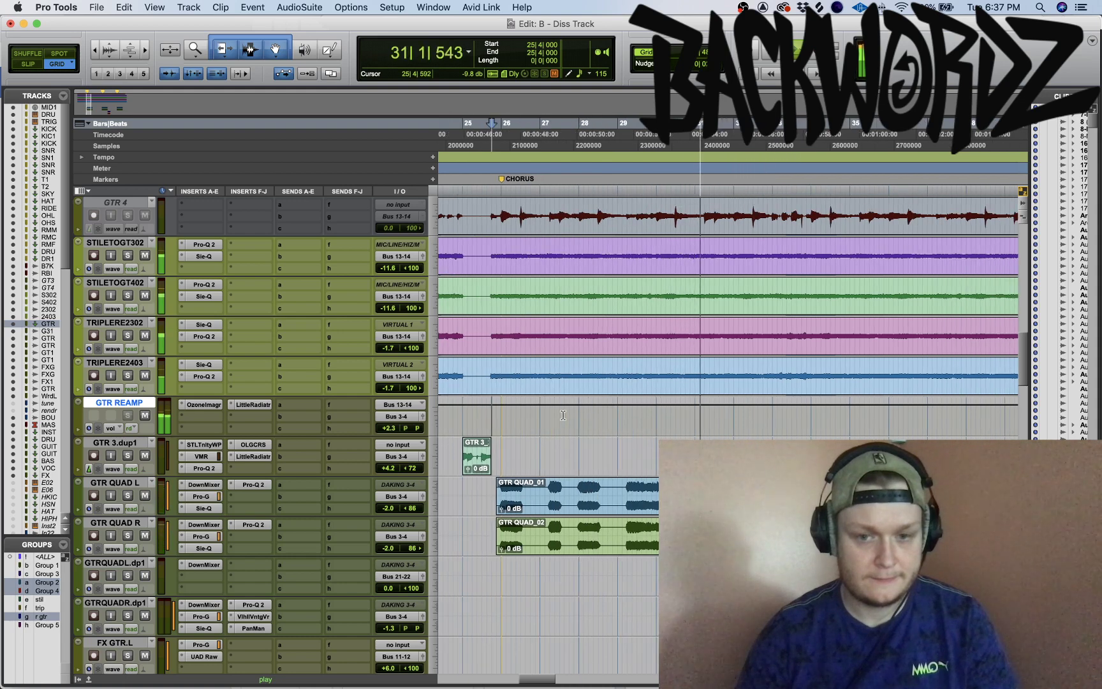
{"action": "scroll", "coordinate": [563, 416], "scroll_direction": "right", "scroll_amount": 10}
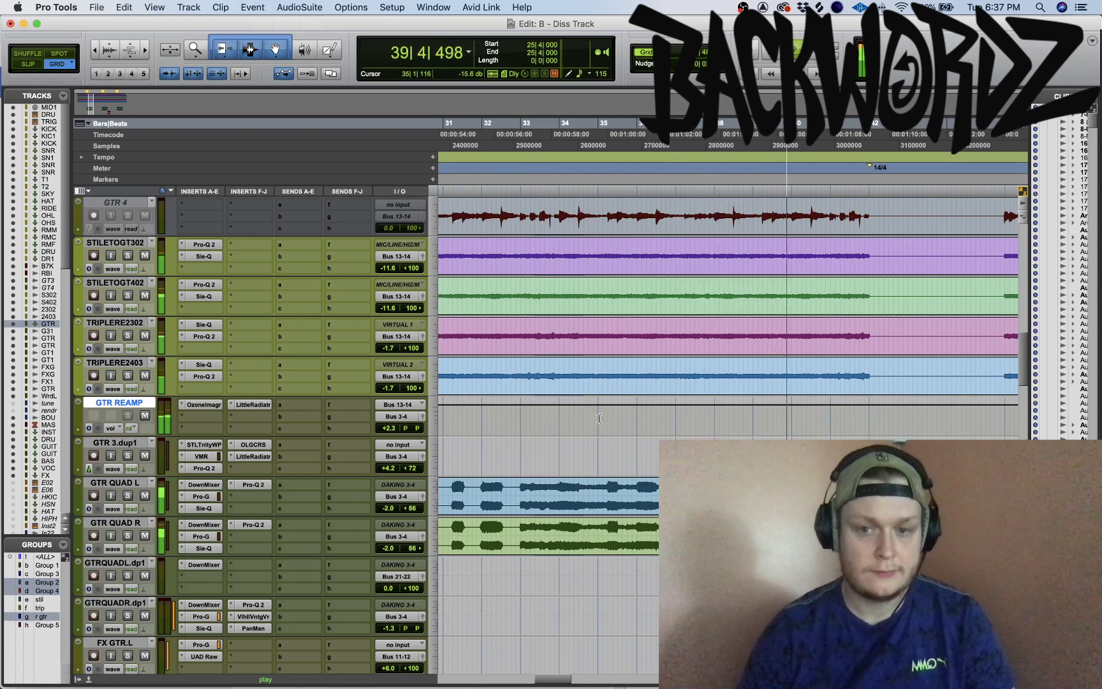
{"action": "key", "text": "super+bracketright"}
{"action": "key", "text": "super+bracketright"}
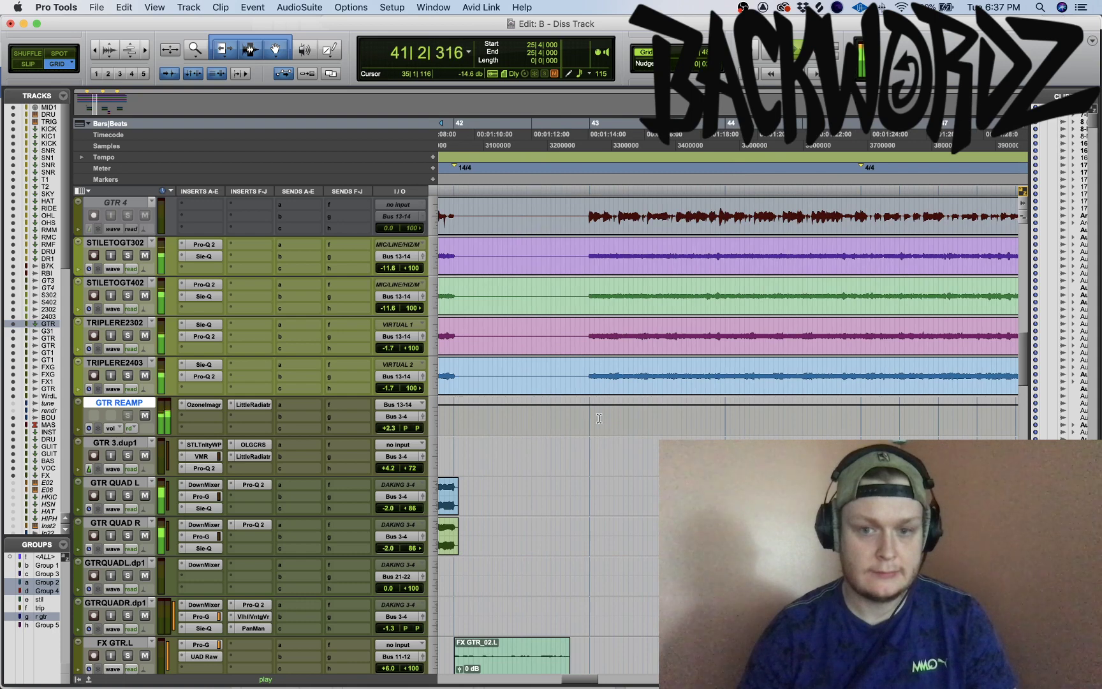
{"action": "key", "text": "space"}
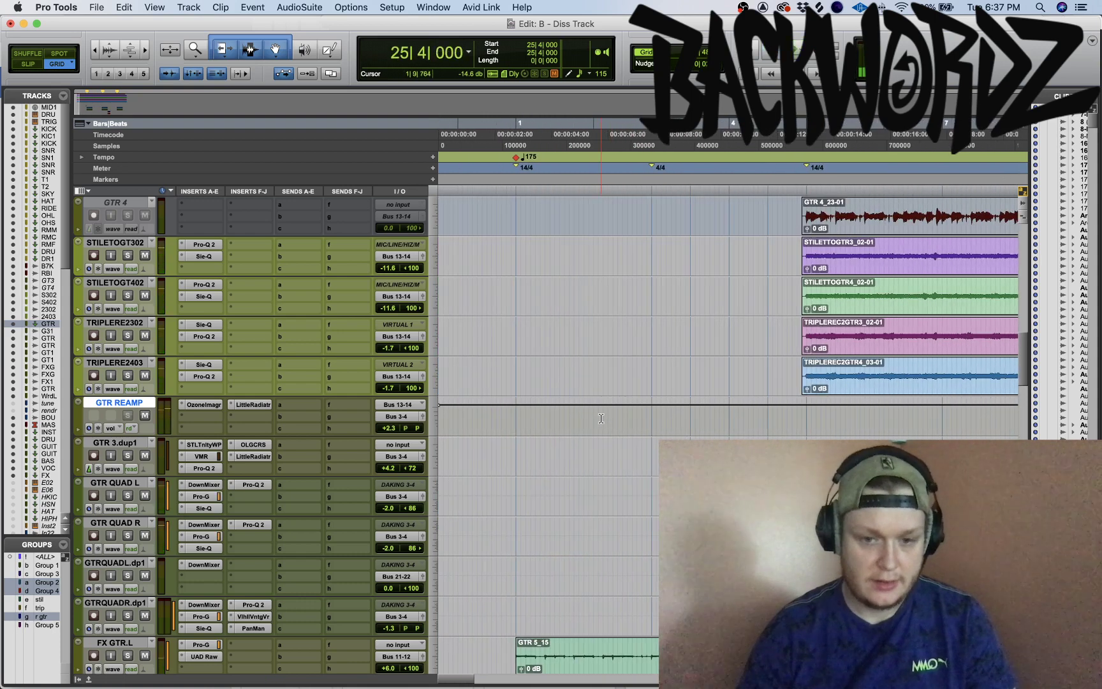
Play back the intro from 1|1|000 to hear the FX GTR.L and FX GTR.R clips
{"action": "scroll", "coordinate": [601, 419], "scroll_direction": "down", "scroll_amount": 4}
{"action": "left_click", "coordinate": [516, 448]}
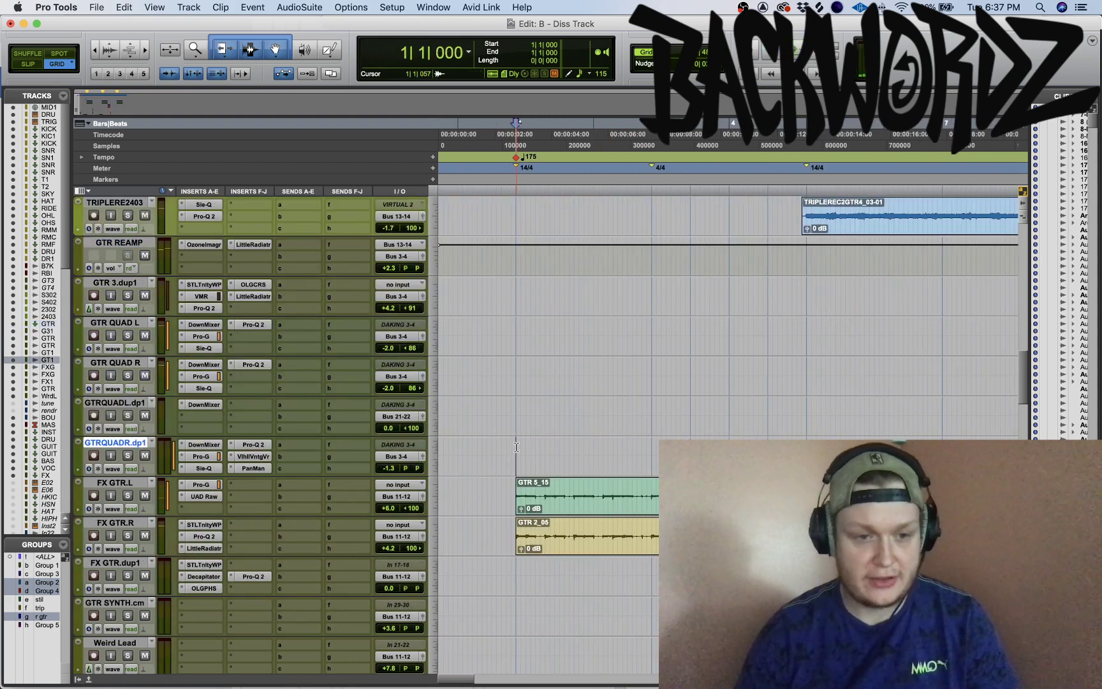
{"action": "key", "text": "space"}
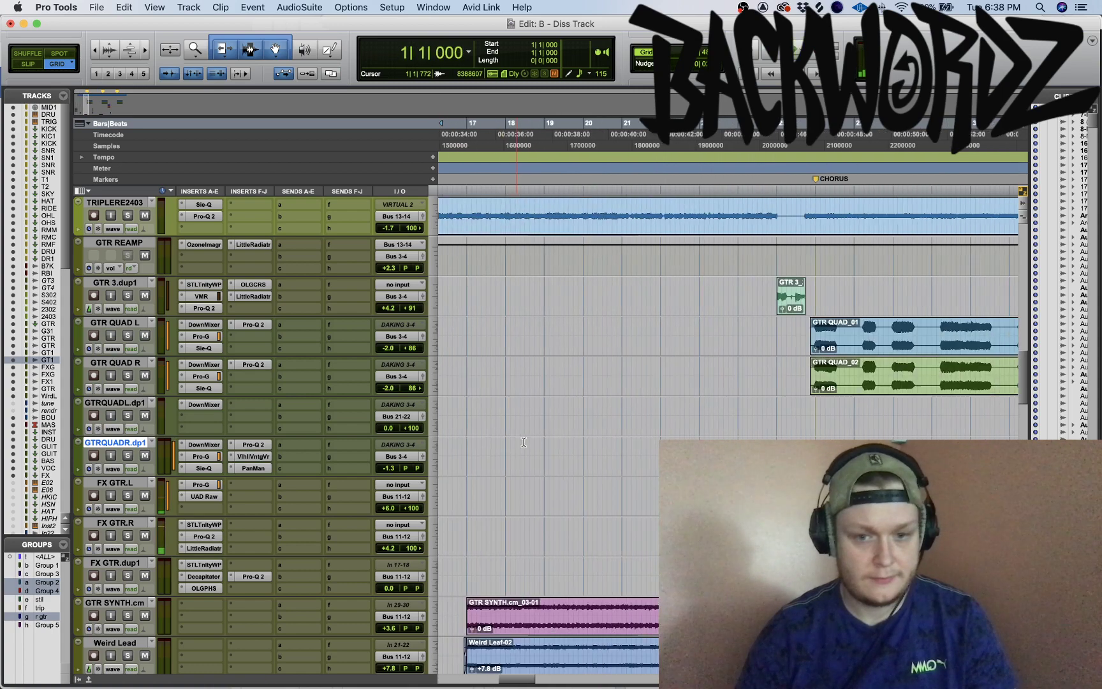
Save the session and play back the GTR QUAD L.dup1 and GTR QUAD R.dup1 clips from 77|4|480
{"action": "scroll", "coordinate": [524, 442], "scroll_direction": "right", "scroll_amount": 20}
{"action": "scroll", "coordinate": [524, 442], "scroll_direction": "down", "scroll_amount": 2}
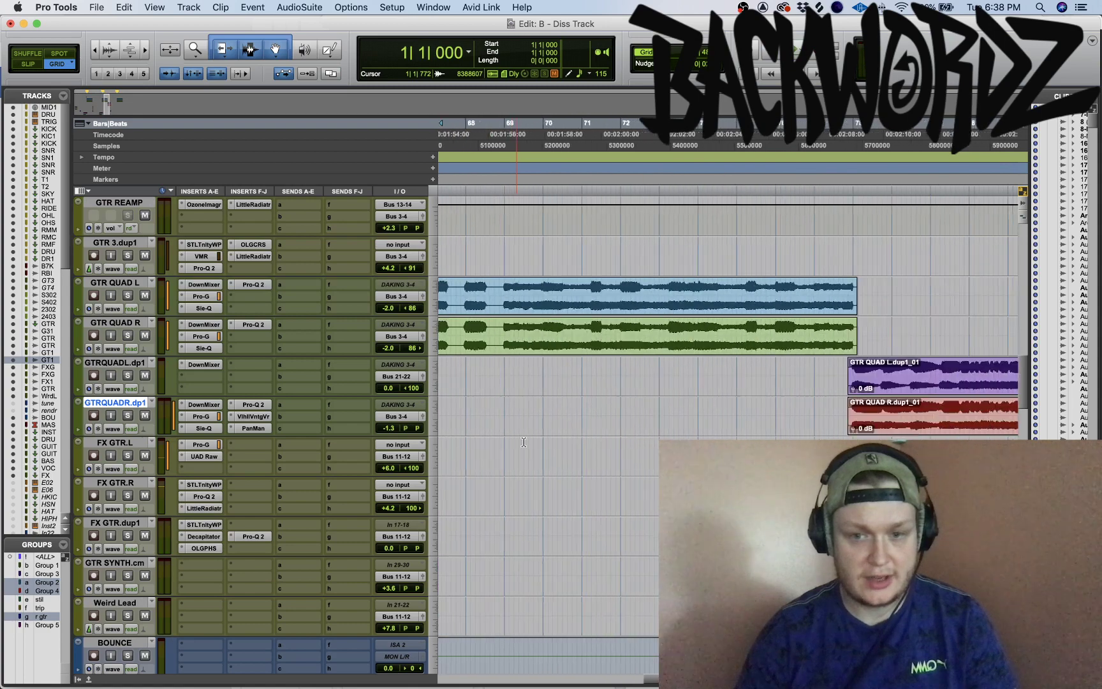
{"action": "scroll", "coordinate": [524, 442], "scroll_direction": "up", "scroll_amount": 2}
{"action": "left_click", "coordinate": [470, 451]}
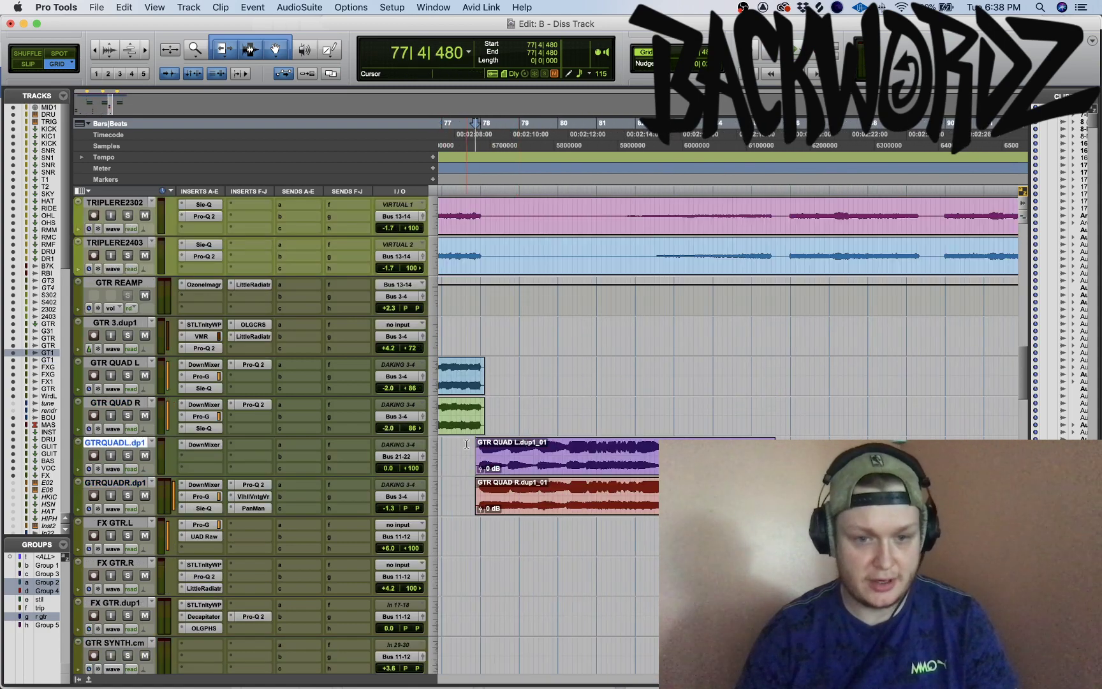
{"action": "key", "text": "super+s"}
{"action": "key", "text": "space"}
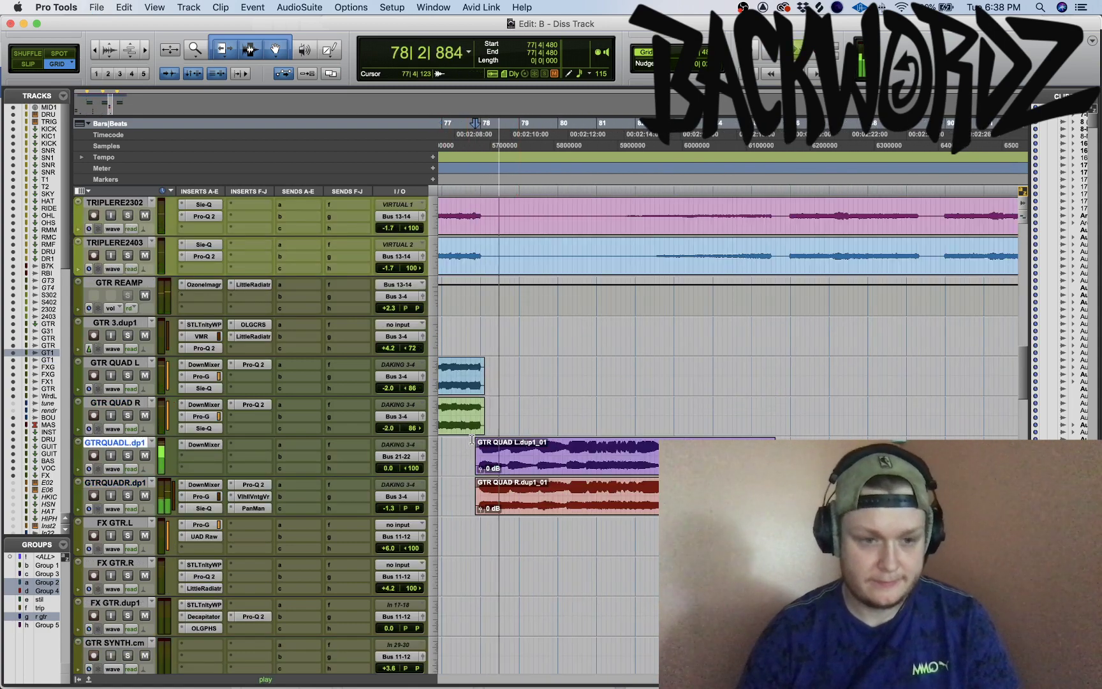
{"action": "scroll", "coordinate": [472, 439], "scroll_direction": "up", "scroll_amount": 1}
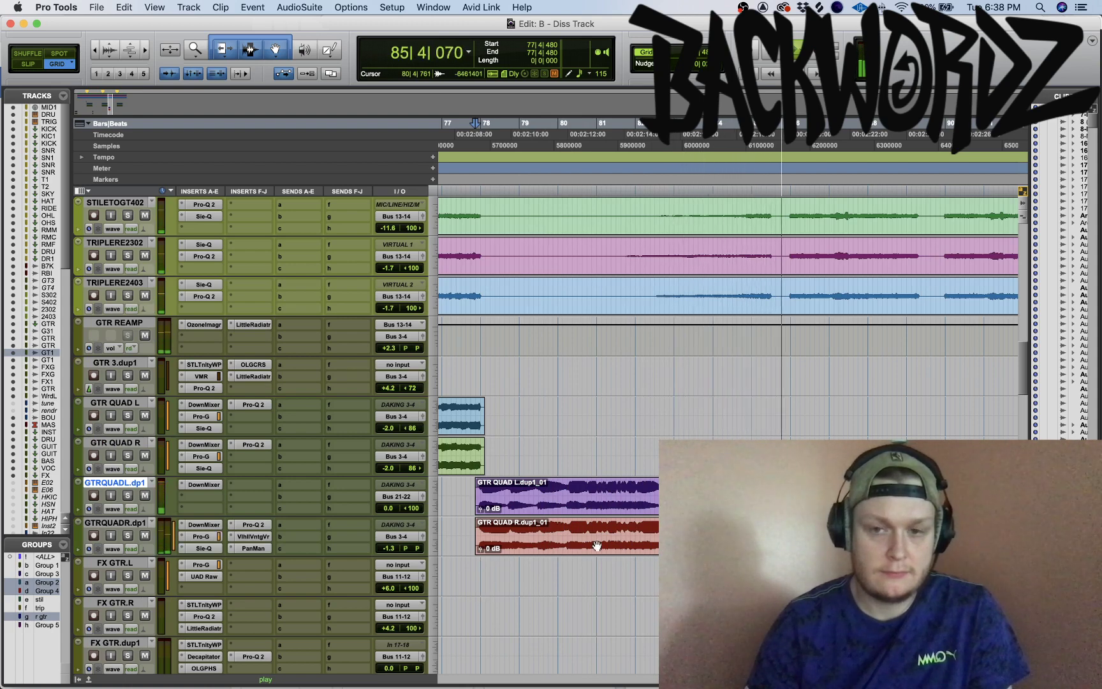
{"action": "key", "text": "space"}
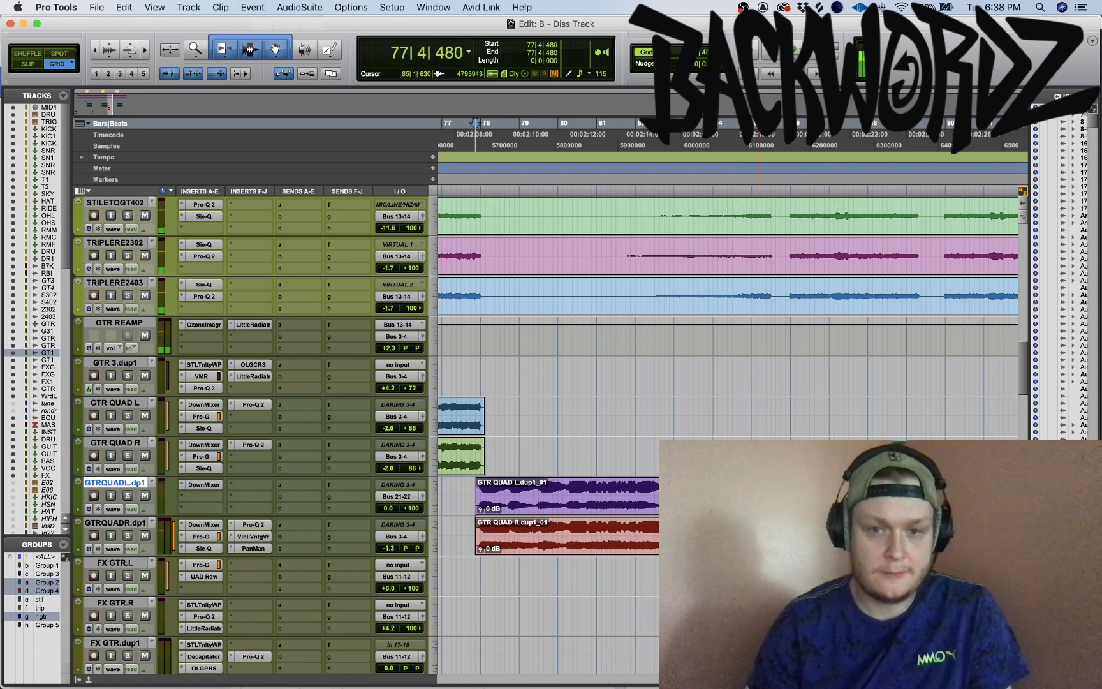
Place the edit cursor at 5|3|000 across the four rhythm guitar tracks and save the session
{"action": "scroll", "coordinate": [769, 446], "scroll_direction": "left", "scroll_amount": 20}
{"action": "scroll", "coordinate": [759, 447], "scroll_direction": "right", "scroll_amount": 4}
{"action": "scroll", "coordinate": [758, 447], "scroll_direction": "up", "scroll_amount": 6}
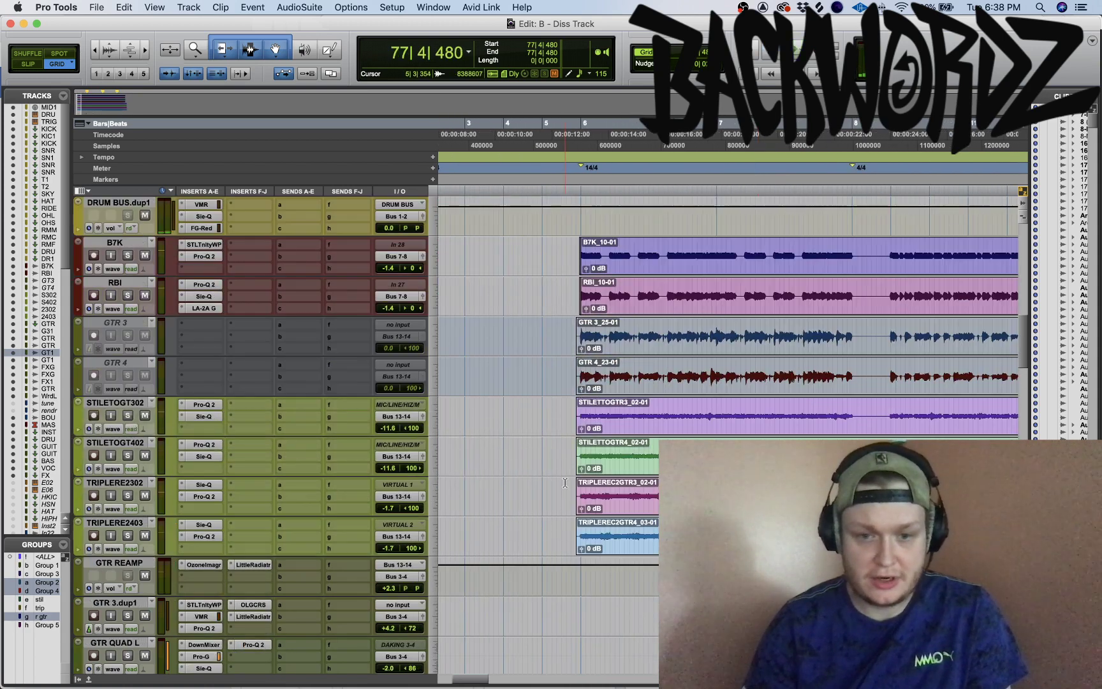
{"action": "left_click", "coordinate": [564, 483]}
{"action": "key", "text": "super+s"}
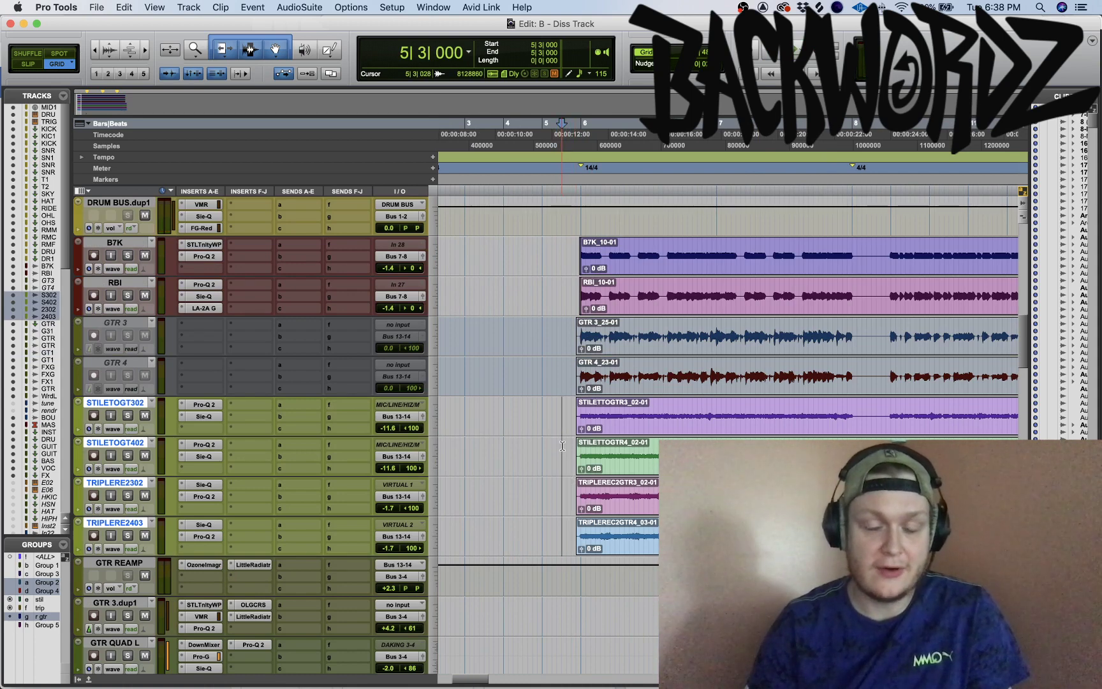
Zoom in on the guitar clip starts near bar 6 and place the cursor on GTR 4 at 5|3|000
{"action": "scroll", "coordinate": [565, 450], "scroll_direction": "right", "scroll_amount": 5}
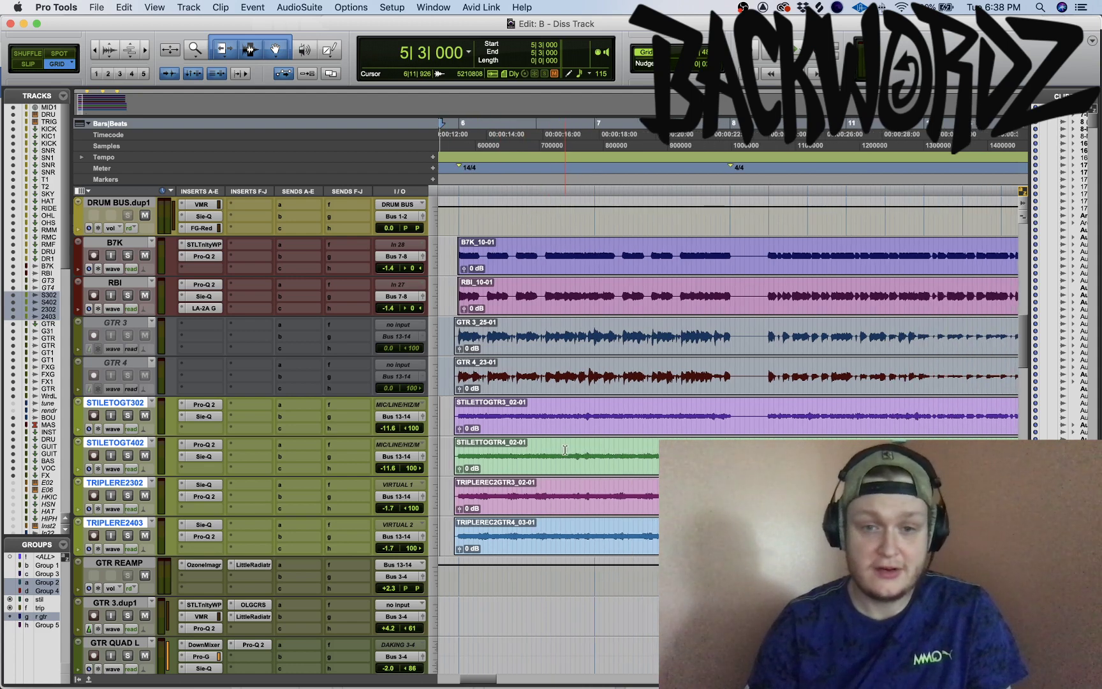
{"action": "scroll", "coordinate": [565, 449], "scroll_direction": "left", "scroll_amount": 8}
{"action": "scroll", "coordinate": [565, 449], "scroll_direction": "right", "scroll_amount": 10}
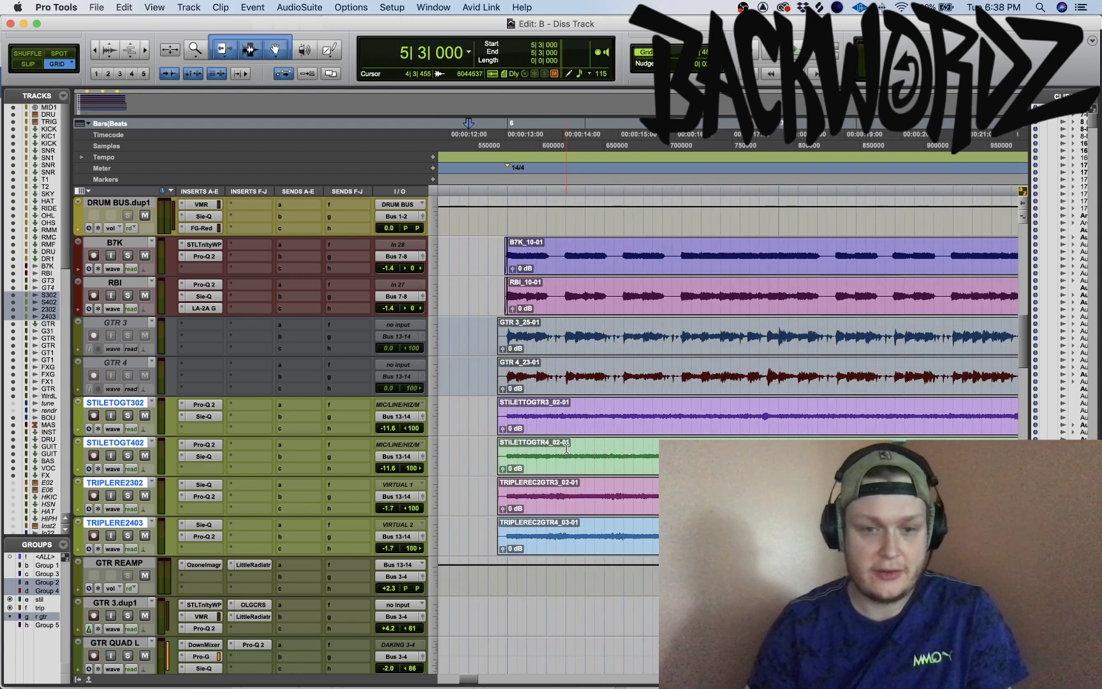
{"action": "scroll", "coordinate": [454, 446], "scroll_direction": "up", "scroll_amount": 3}
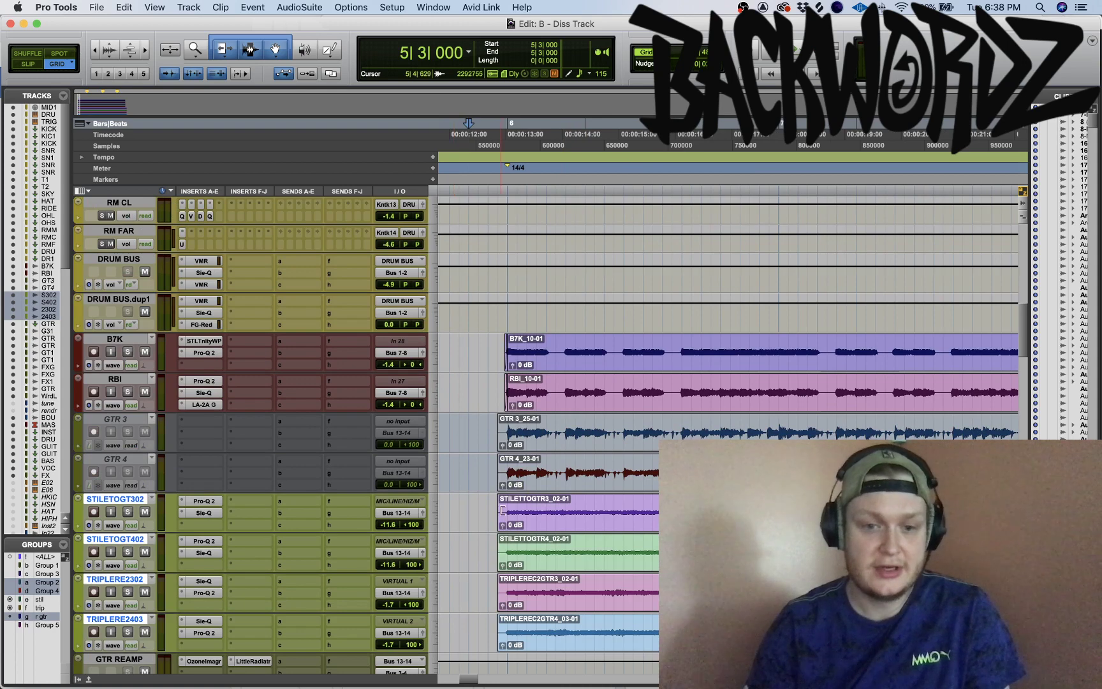
{"action": "scroll", "coordinate": [500, 509], "scroll_direction": "down", "scroll_amount": 4}
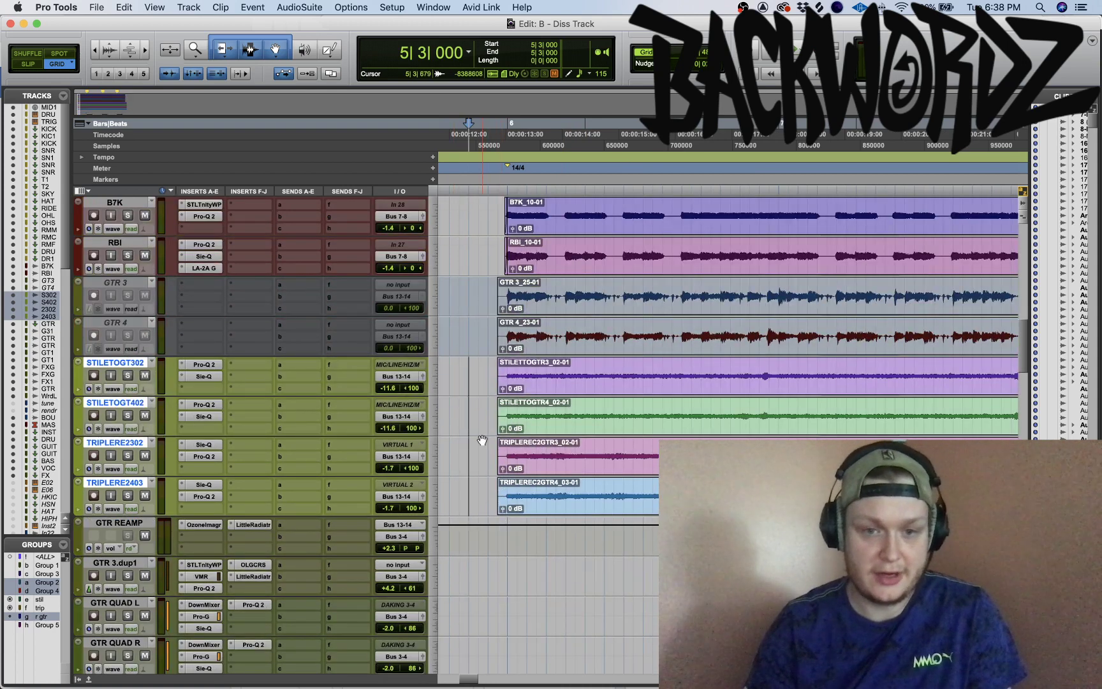
{"action": "left_click", "coordinate": [469, 326]}
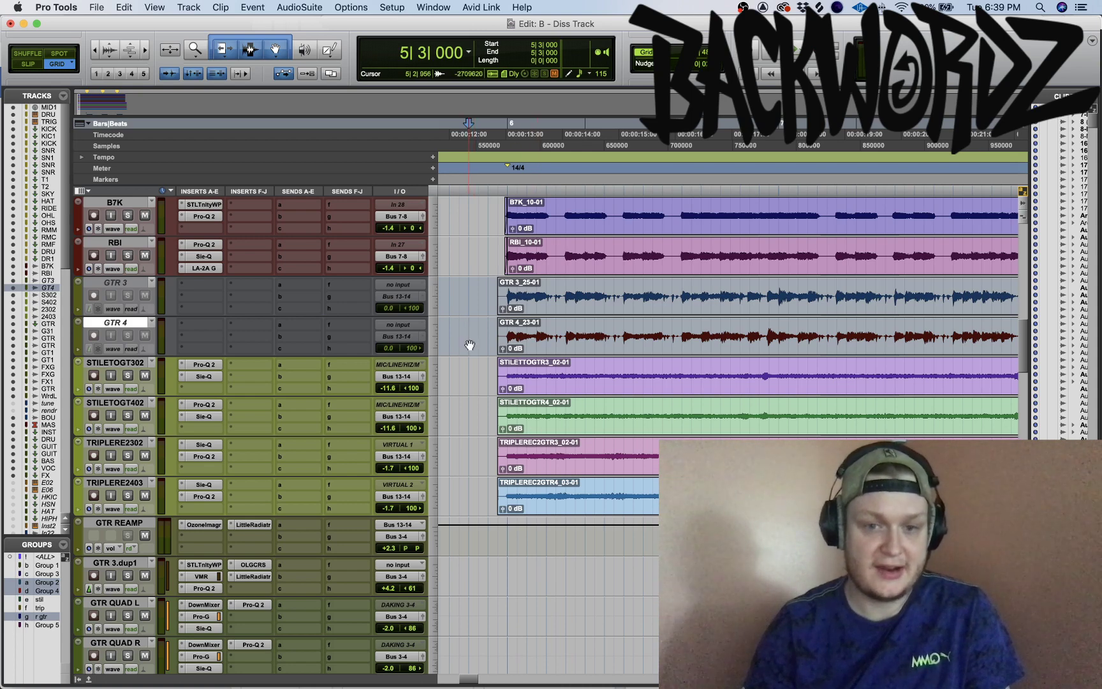
Highlight the gap from 5|4|000 to 5|4|480 before the GTR 3 and GTR 4 clips, and return the cursor to 5|3|000
{"action": "scroll", "coordinate": [472, 332], "scroll_direction": "left", "scroll_amount": 3}
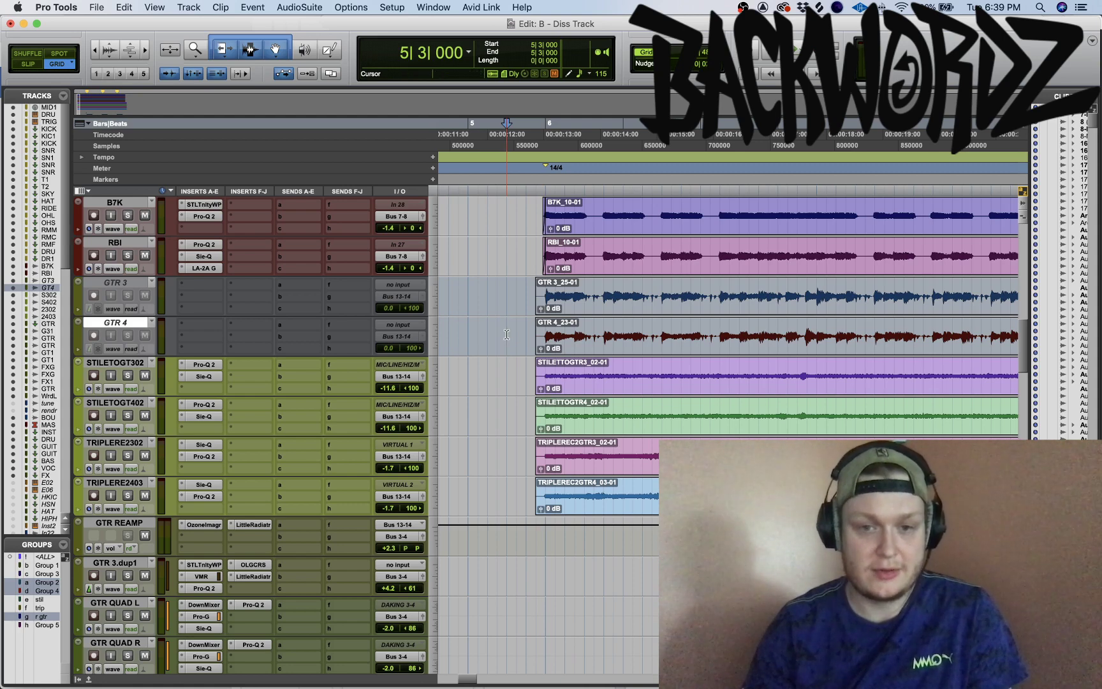
{"action": "left_click_drag", "start_coordinate": [530, 332], "coordinate": [538, 300]}
{"action": "left_click", "coordinate": [534, 323]}
{"action": "left_click", "coordinate": [523, 328]}
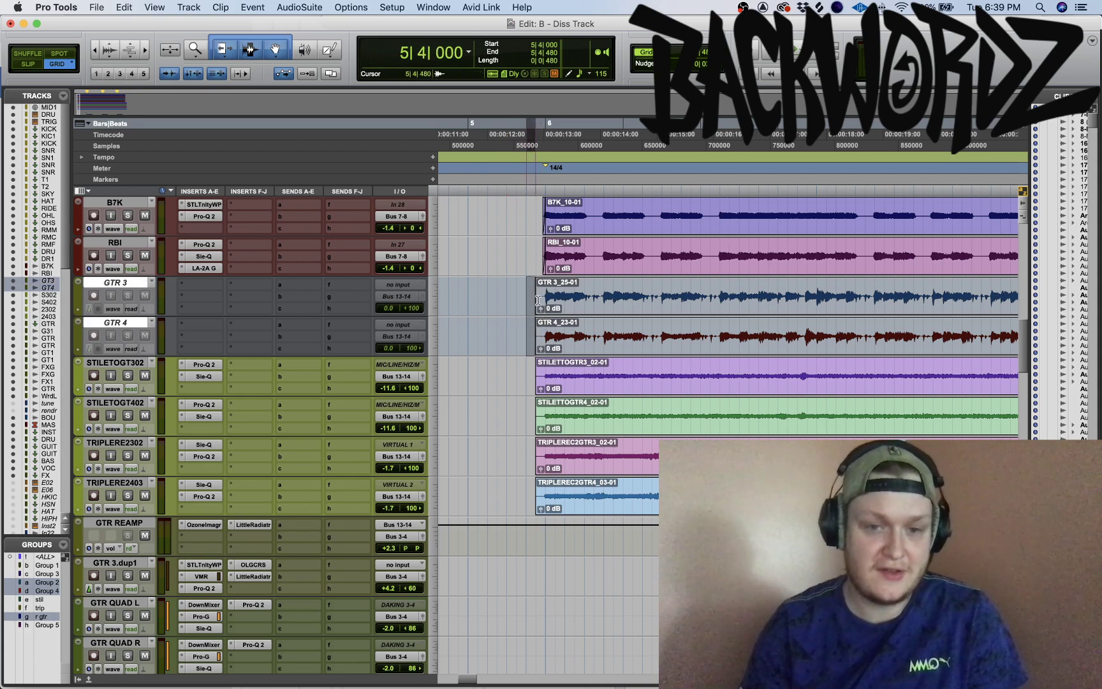
{"action": "left_click", "coordinate": [518, 328]}
{"action": "left_click", "coordinate": [508, 331]}
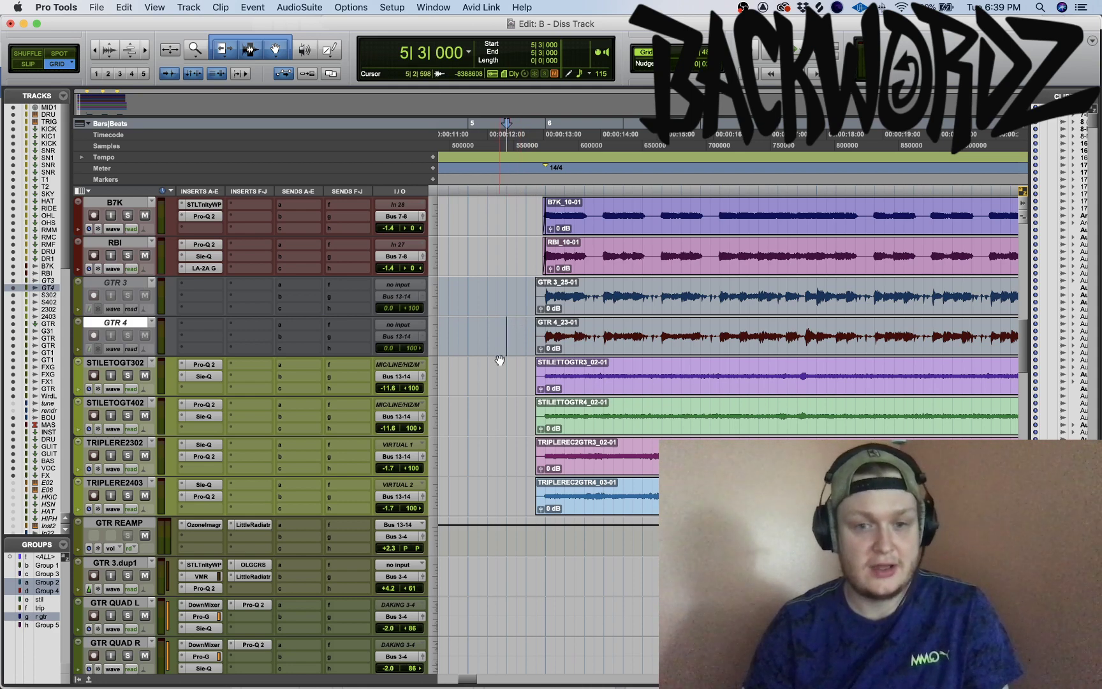
Enlarge the audio waveform display and place the cursor at 5|3|000 on the four rhythm guitar tracks, dismissing the clip search
{"action": "key", "text": "super+alt+bracketright"}
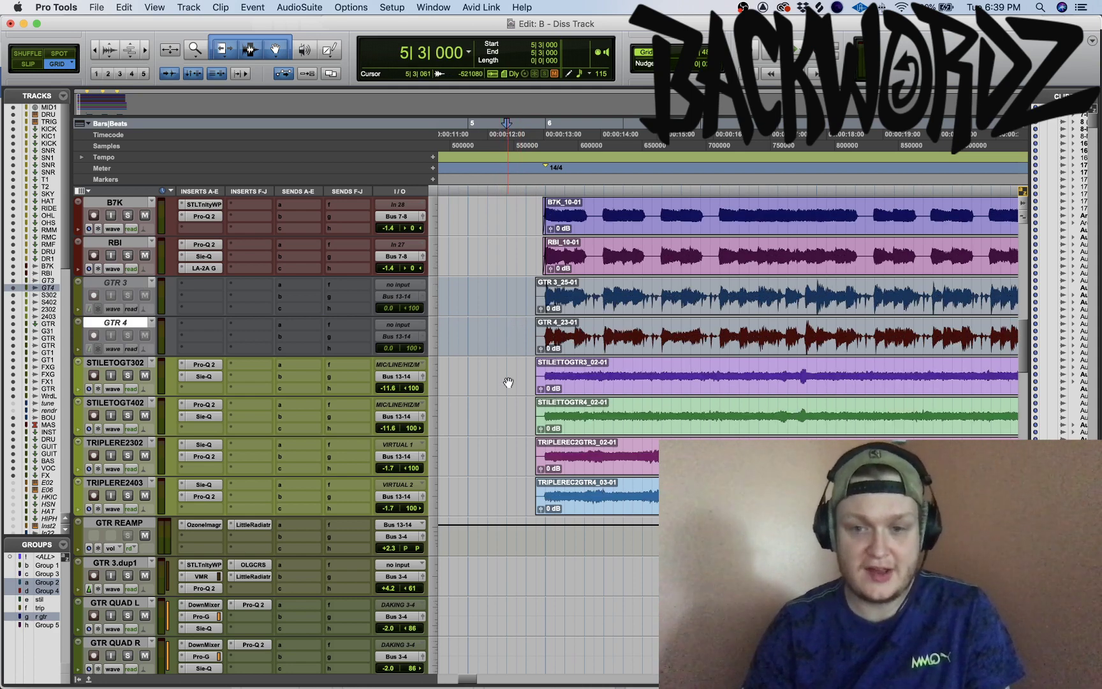
{"action": "left_click", "coordinate": [509, 367]}
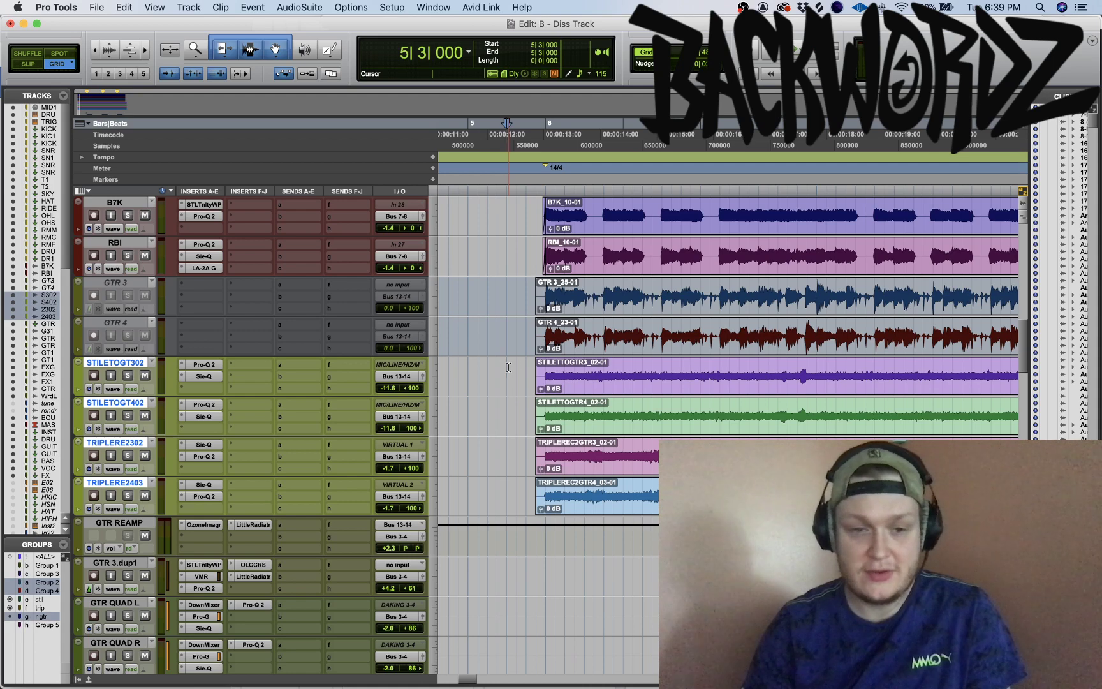
{"action": "key", "text": "super+shift+f"}
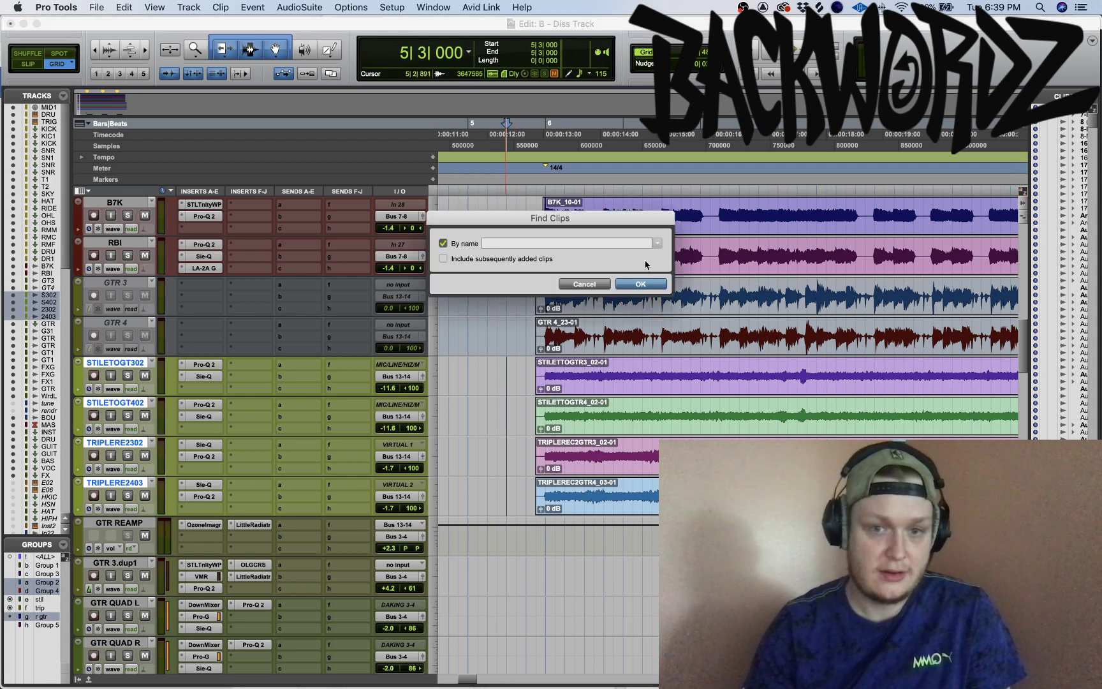
{"action": "left_click", "coordinate": [583, 285]}
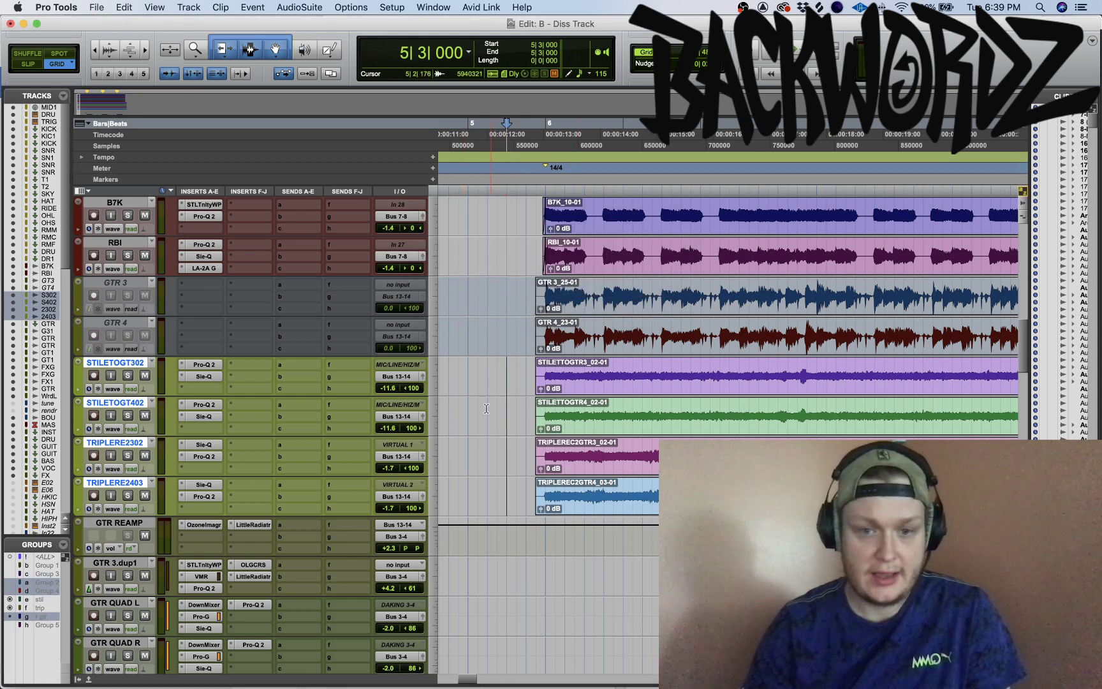
Select all four guitar tracks from TRIPLERE2403 up to STILETOGT302 at 5|3|000
{"action": "scroll", "coordinate": [483, 455], "scroll_direction": "right", "scroll_amount": 2}
{"action": "left_click", "coordinate": [488, 454]}
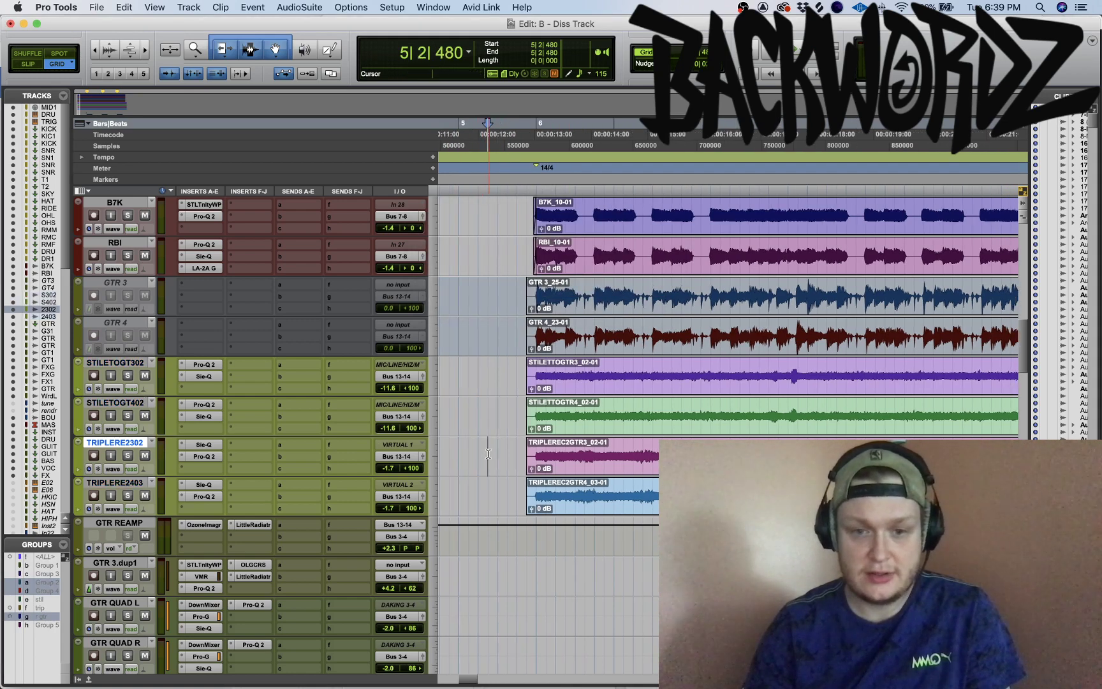
{"action": "left_click_drag", "start_coordinate": [498, 491], "coordinate": [502, 385]}
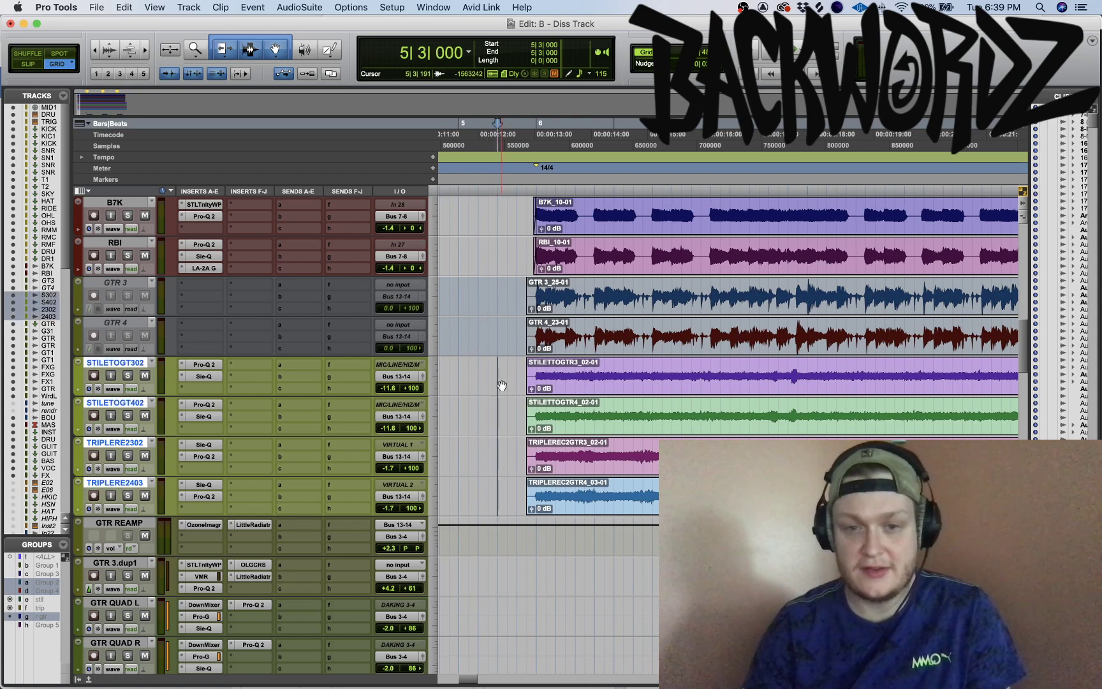
Select the two STILETTO guitar clips together, switch to the two TRIPLEREC2 clips, and place the cursor at 6|2|480
{"action": "left_click", "coordinate": [566, 386]}
{"action": "left_click", "coordinate": [564, 435], "text": "shift"}
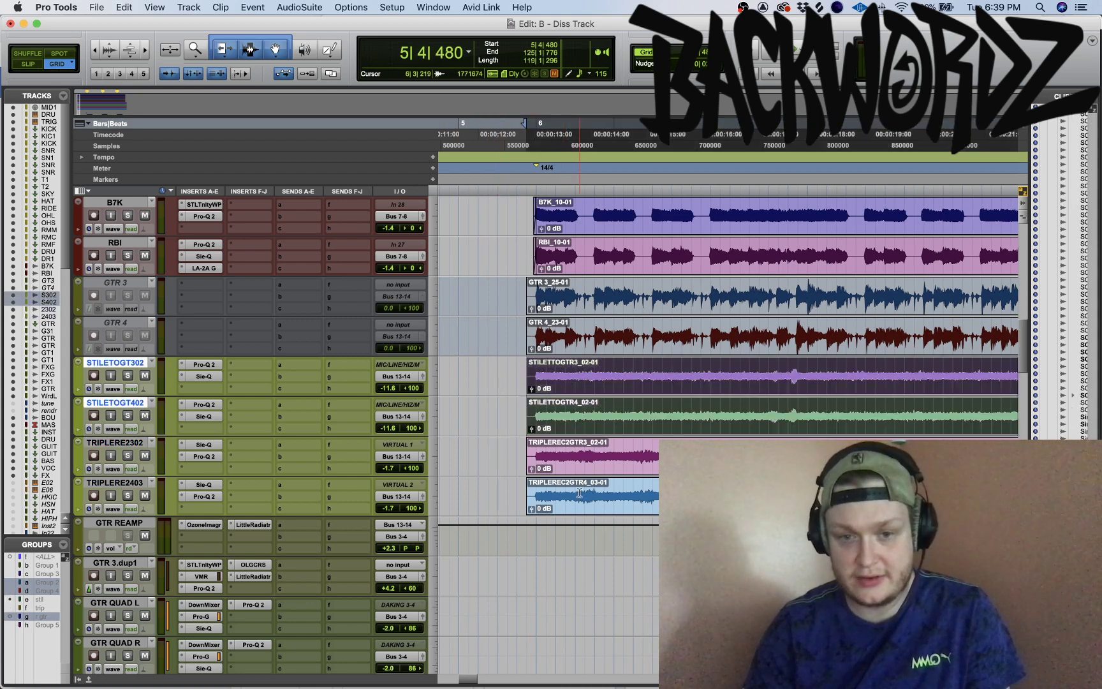
{"action": "left_click", "coordinate": [572, 473]}
{"action": "left_click", "coordinate": [579, 513], "text": "shift"}
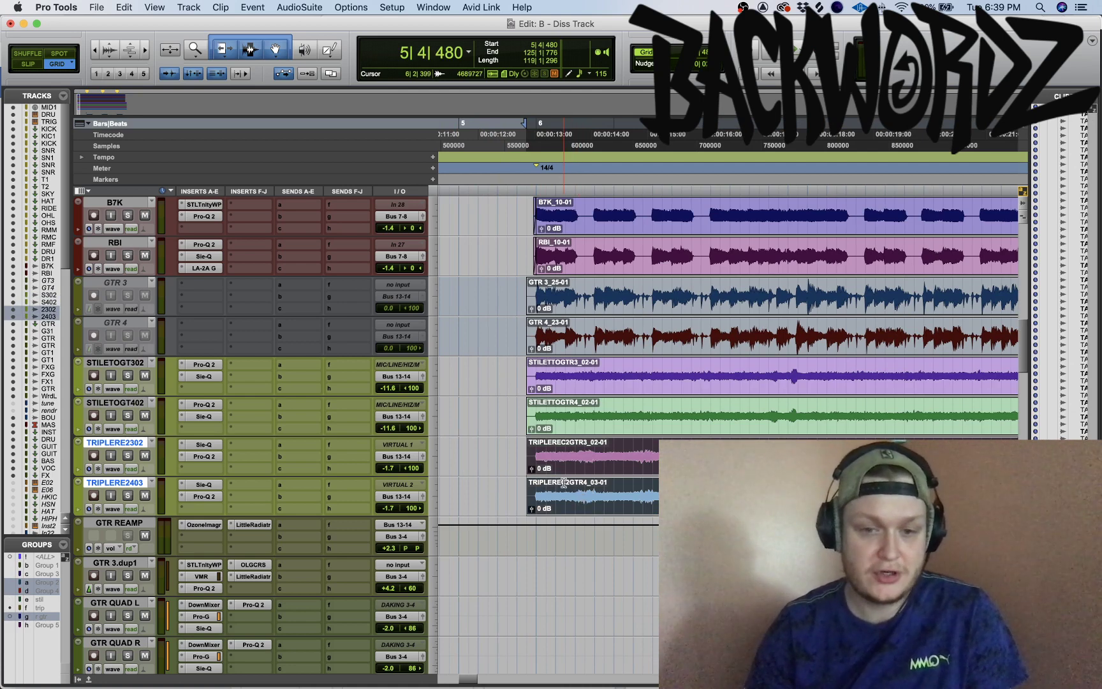
{"action": "left_click", "coordinate": [565, 462]}
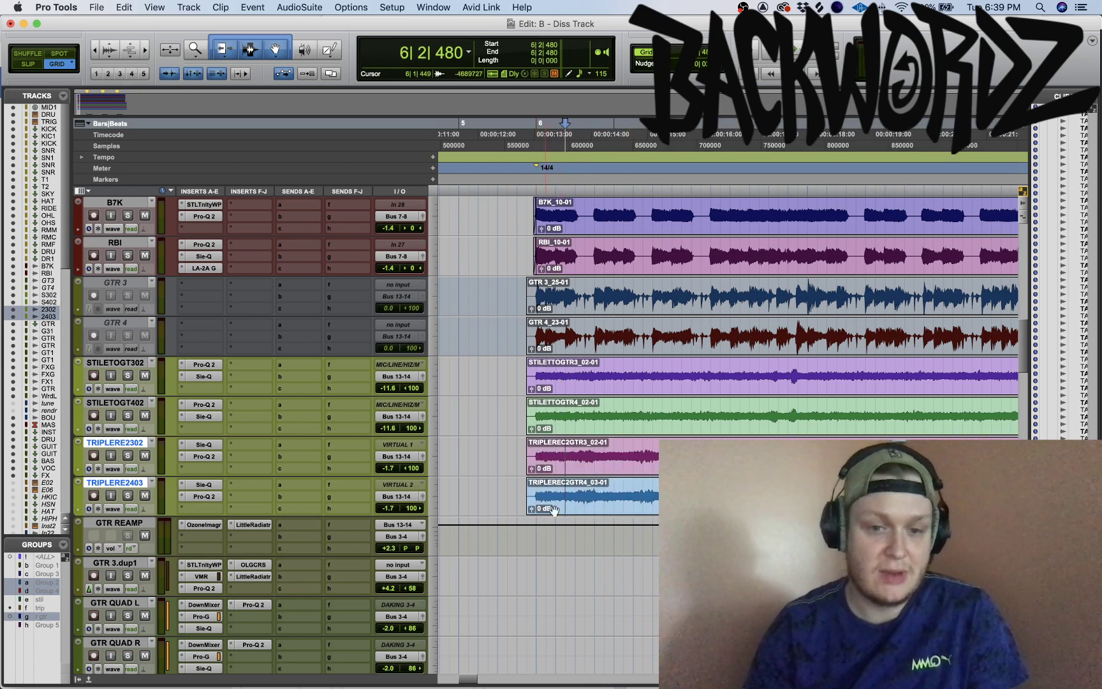
Place the cursor at the TRIPLERE2403 clip start, 5|4|480, and bypass the inserts on the four reamped guitar tracks
{"action": "left_click", "coordinate": [495, 490]}
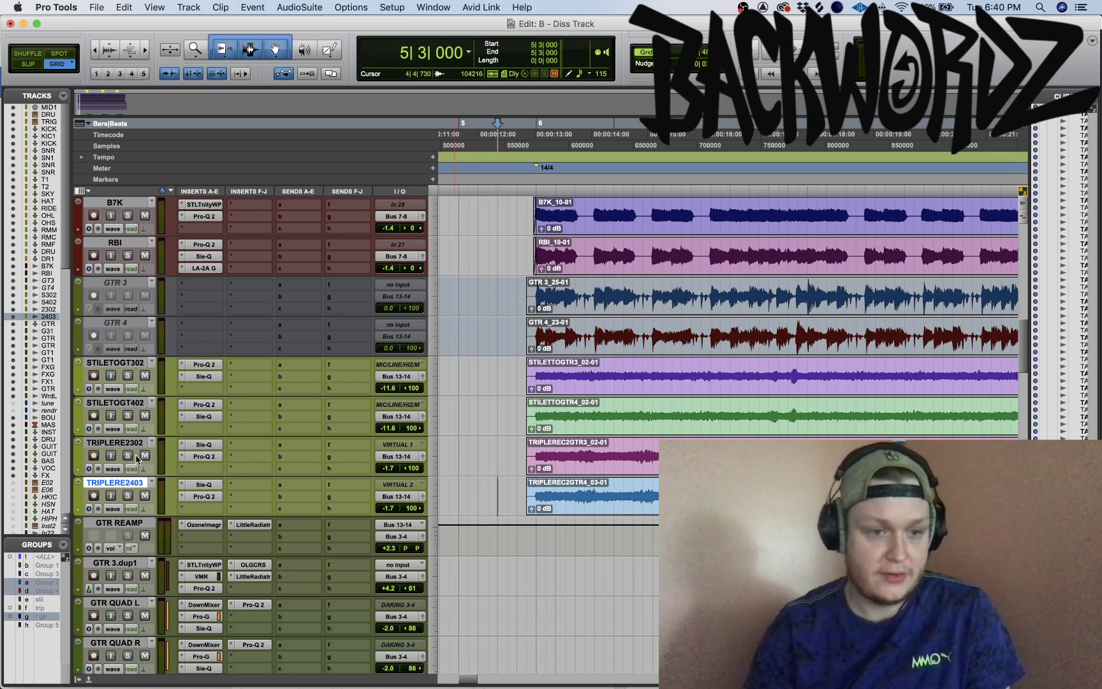
{"action": "key", "text": "Tab"}
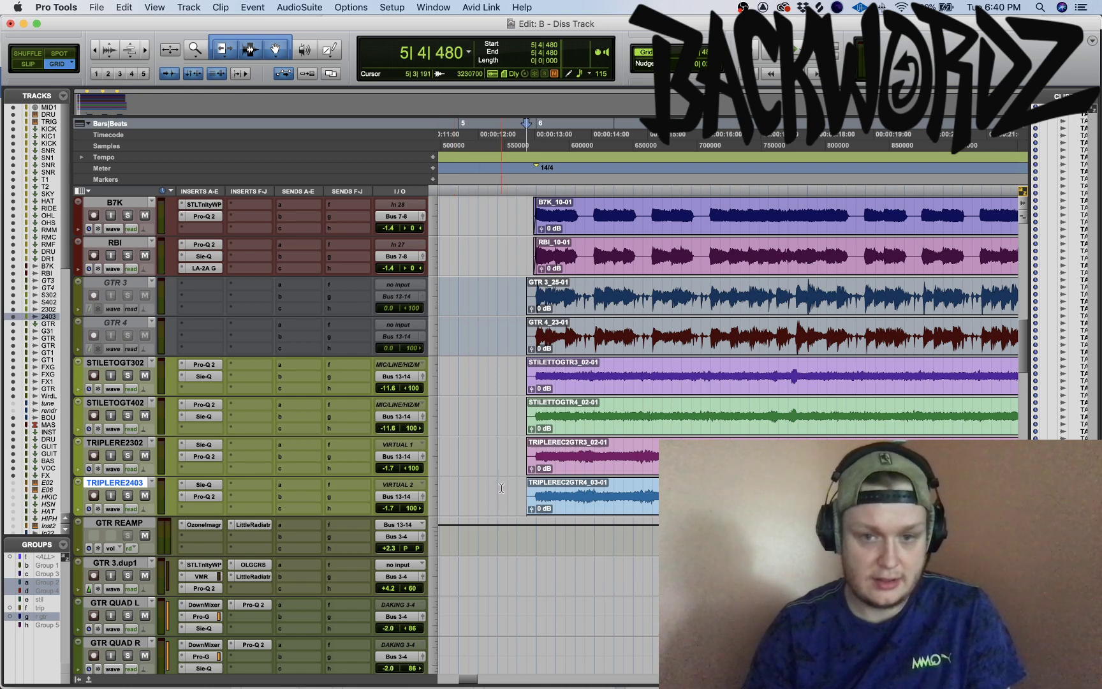
{"action": "left_click", "coordinate": [115, 362], "text": "shift"}
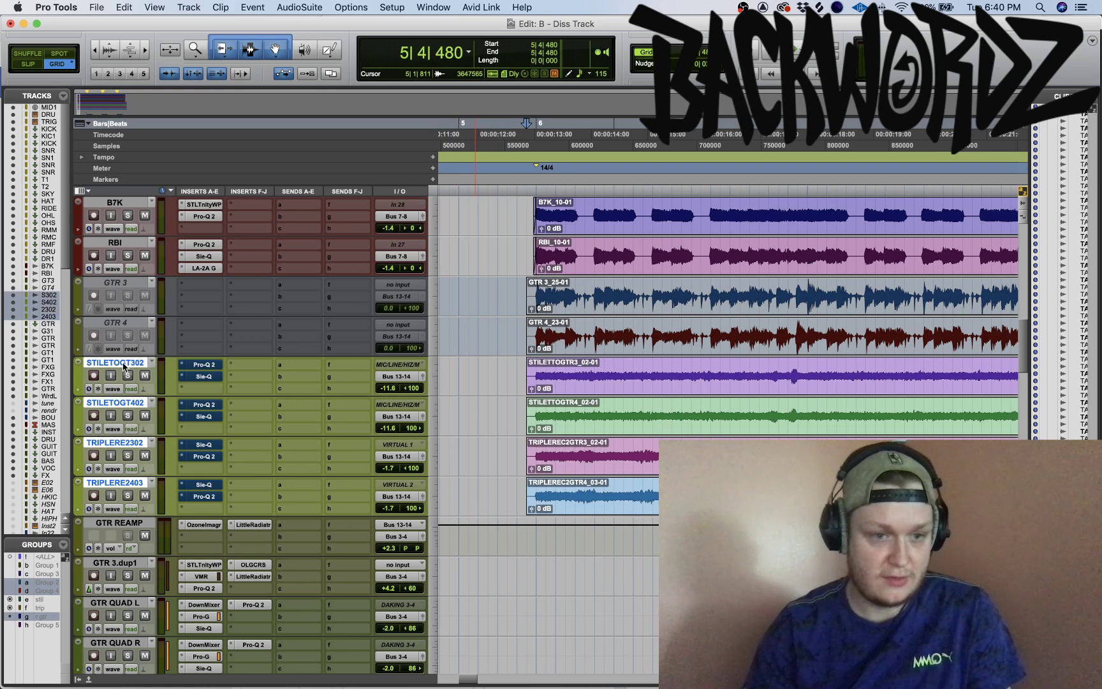
Solo TRIPLERE2302 and TRIPLERE2403 with the GTR REAMP inserts bypassed, and audition them from 5|4|480
{"action": "left_click", "coordinate": [125, 443]}
{"action": "left_click", "coordinate": [131, 482], "text": "shift"}
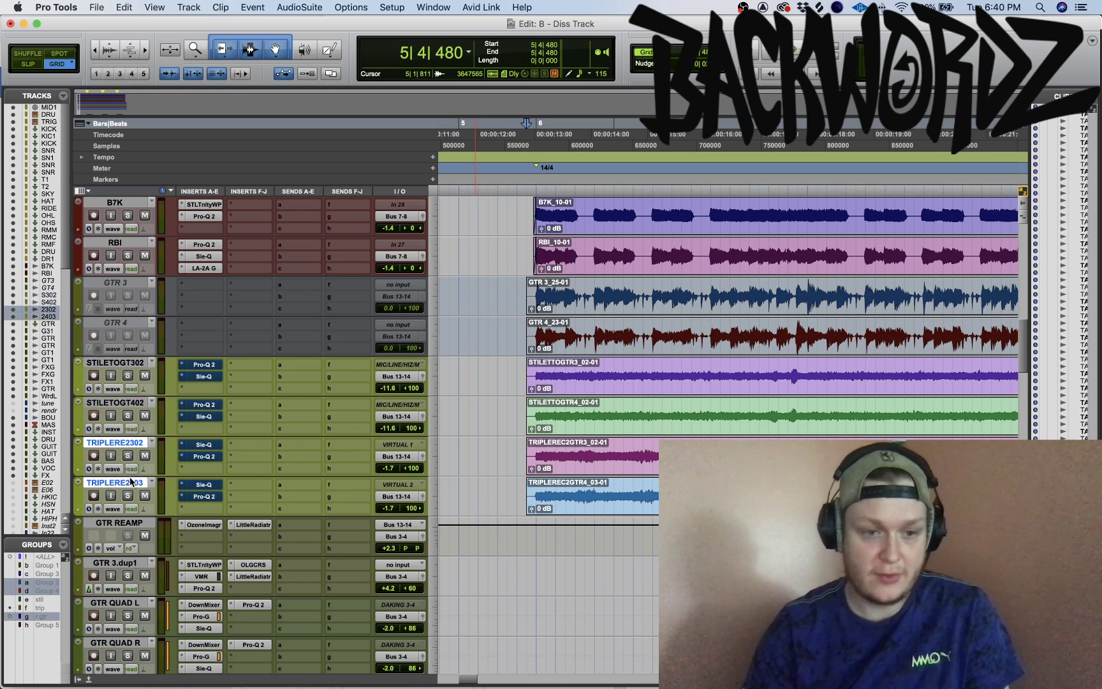
{"action": "left_click", "coordinate": [127, 454]}
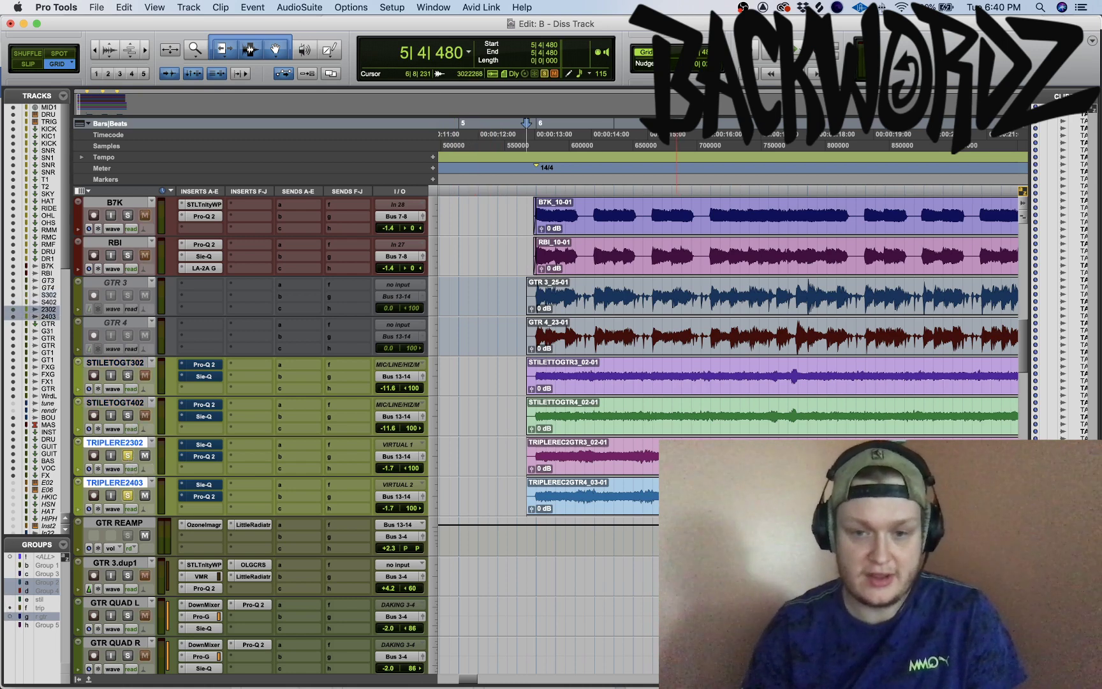
{"action": "key", "text": "space"}
{"action": "key", "text": "space"}
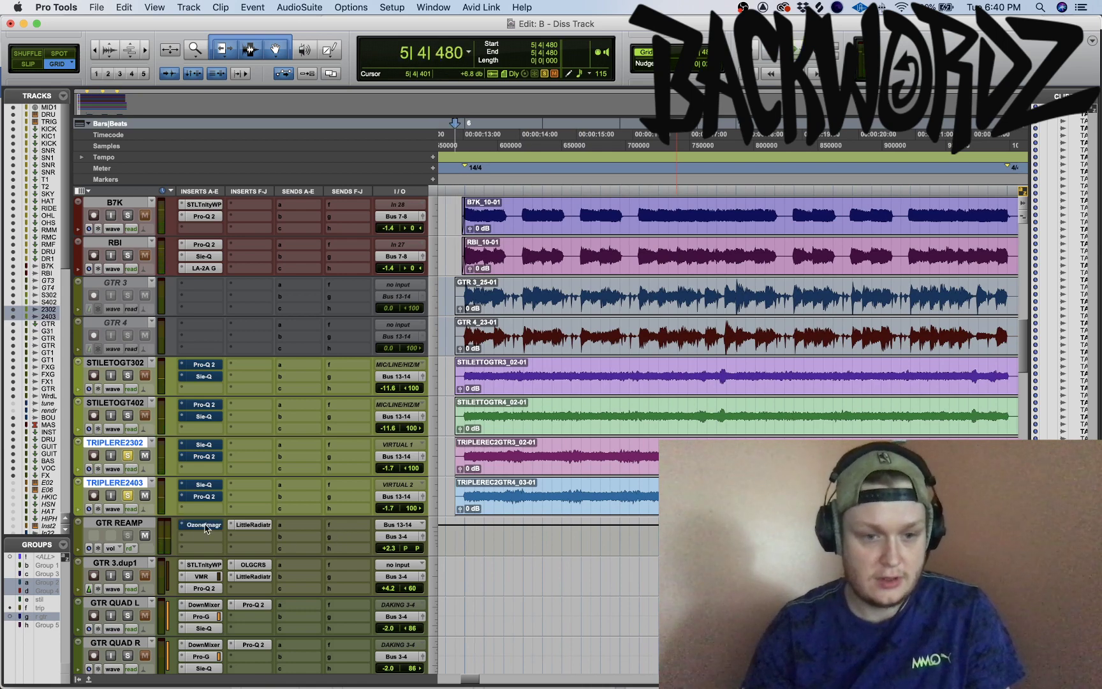
{"action": "key", "text": "space"}
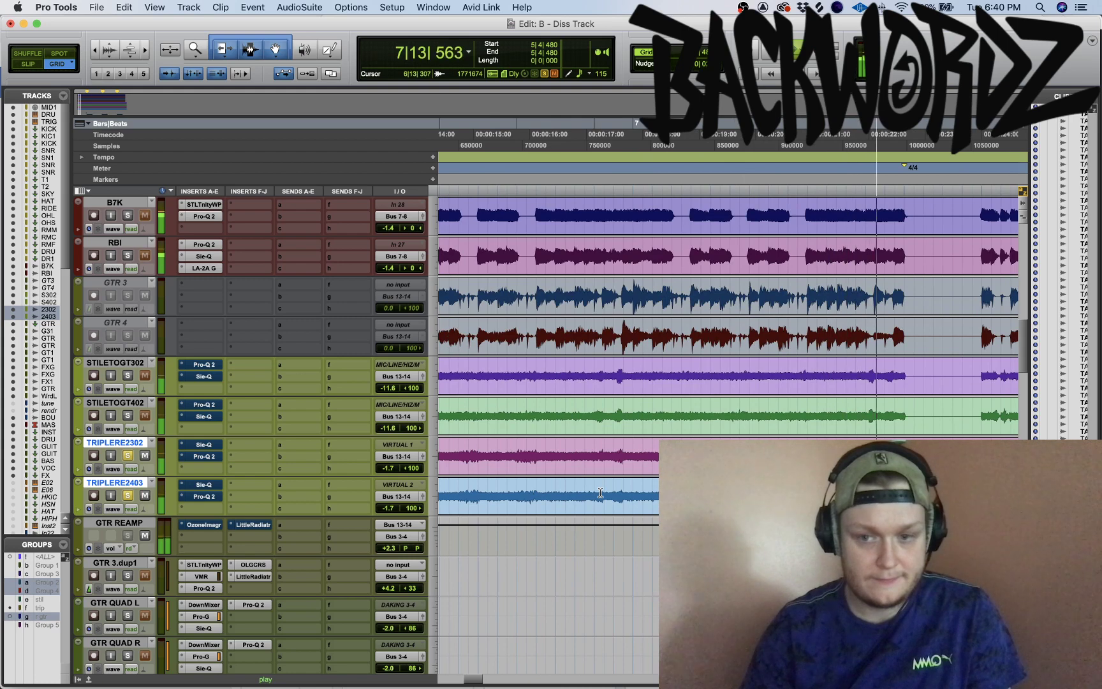
{"action": "key", "text": "space"}
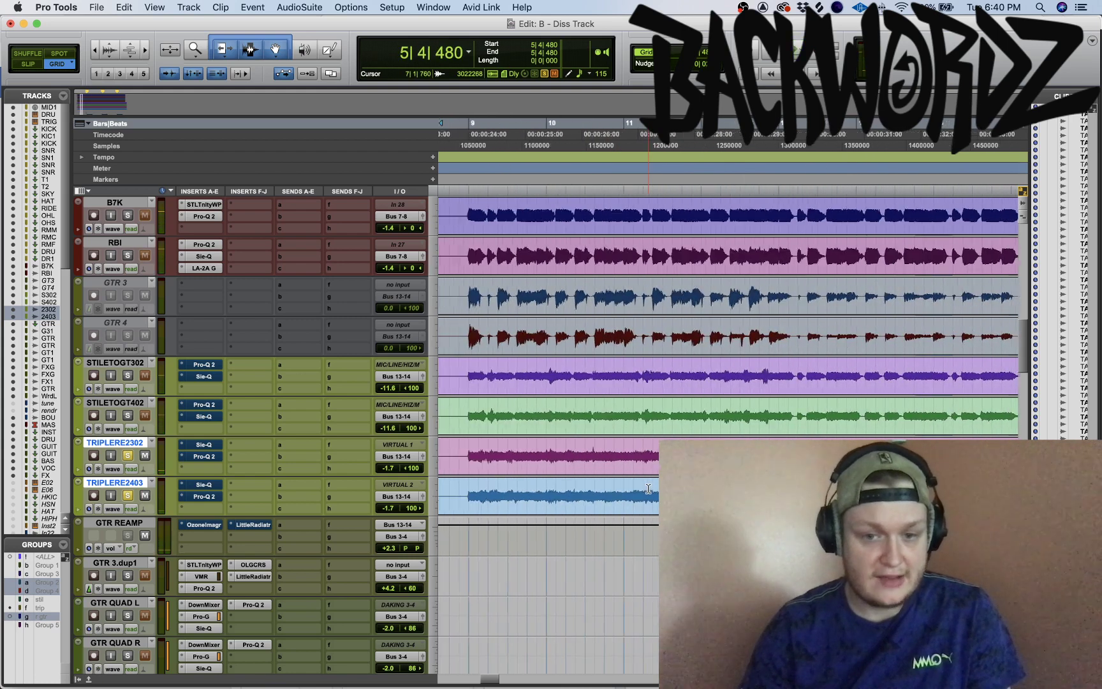
Audition the soloed TRIPLERE guitars from 25|3|480 into the chorus
{"action": "scroll", "coordinate": [649, 489], "scroll_direction": "right", "scroll_amount": 15}
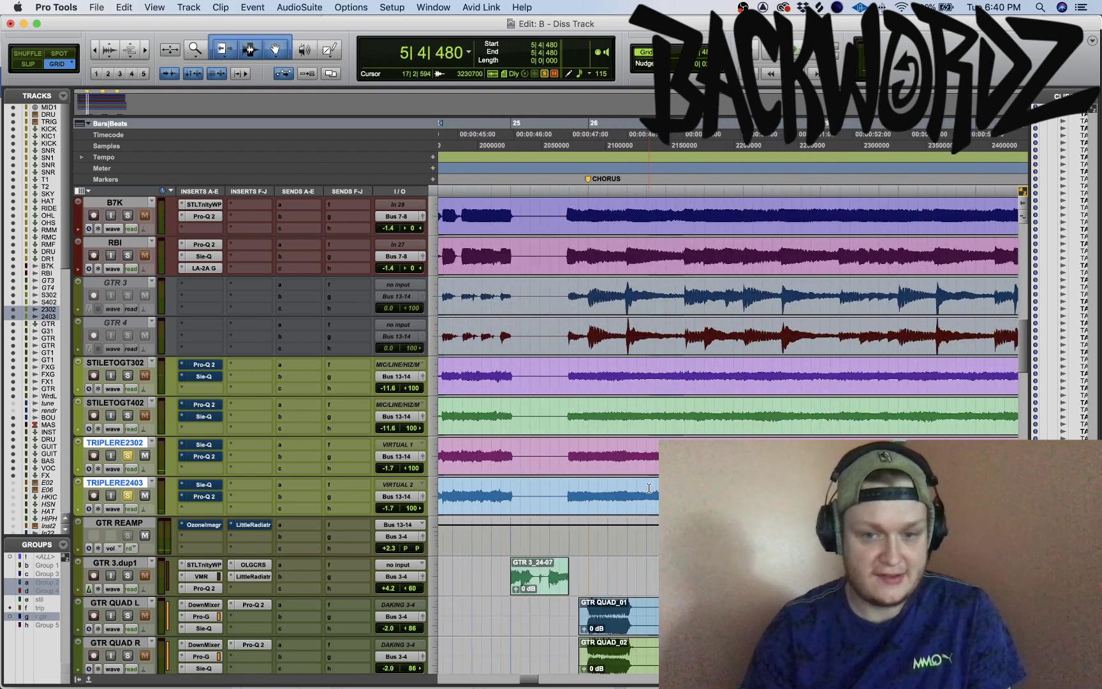
{"action": "left_click", "coordinate": [563, 455]}
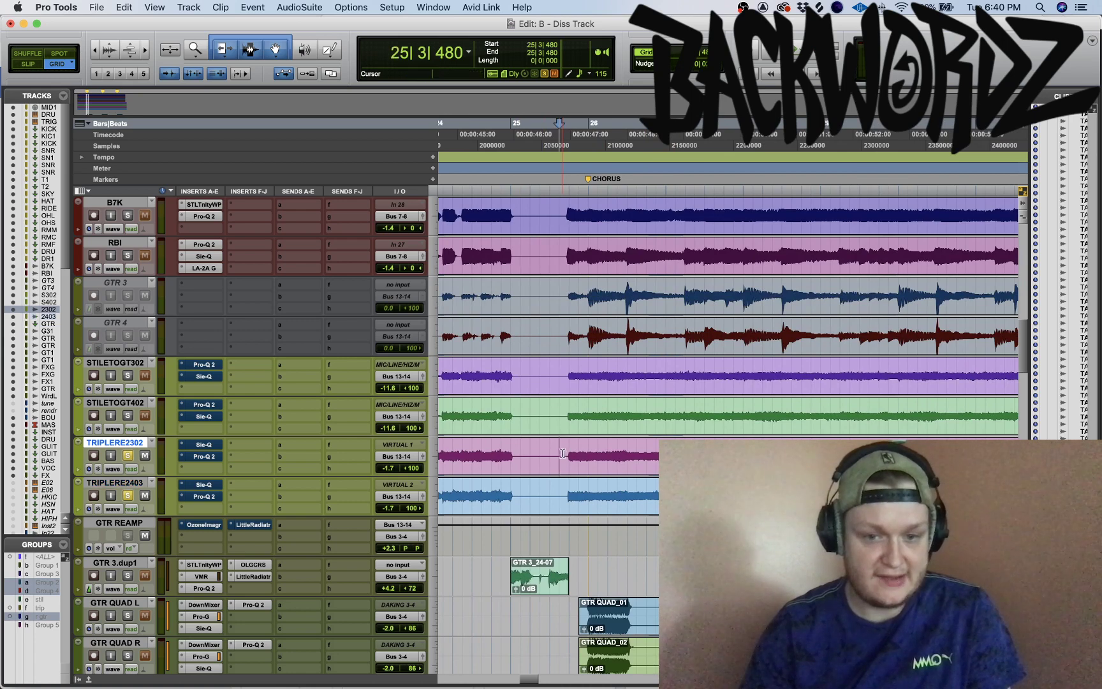
{"action": "key", "text": "space"}
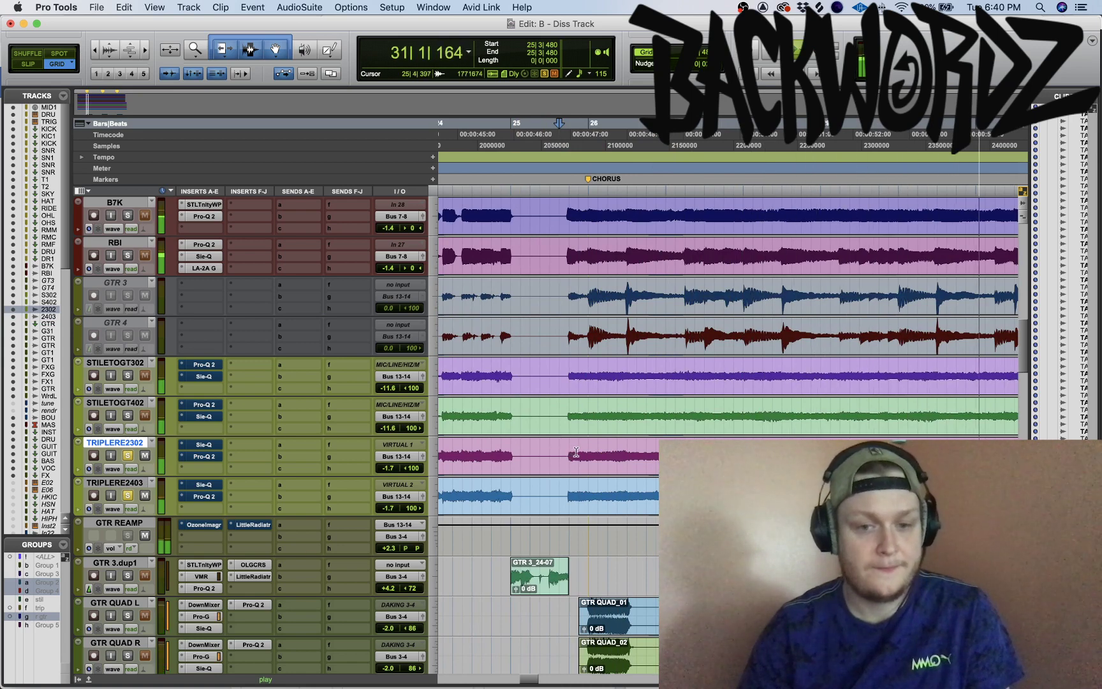
{"action": "key", "text": "space"}
Solo STILETOGT302 and STILETOGT402 in place of the TRIPLERE tracks and play them from 5|4|480
{"action": "scroll", "coordinate": [576, 454], "scroll_direction": "left", "scroll_amount": 10}
{"action": "scroll", "coordinate": [575, 454], "scroll_direction": "left", "scroll_amount": 8}
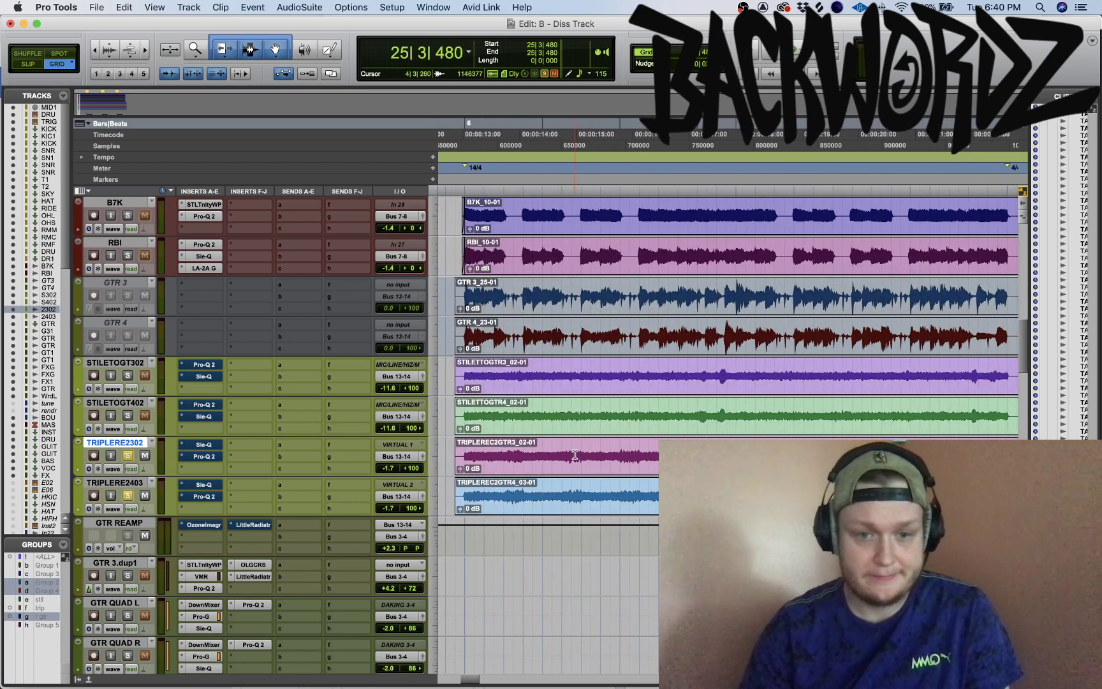
{"action": "left_click", "coordinate": [129, 416]}
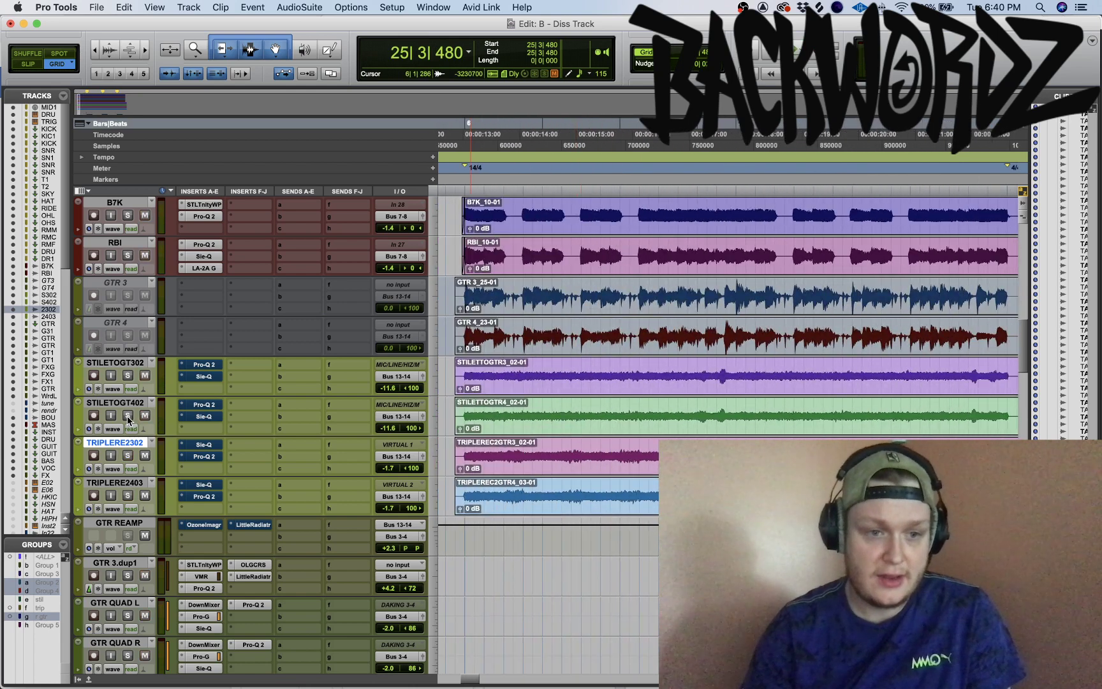
{"action": "left_click", "coordinate": [454, 362]}
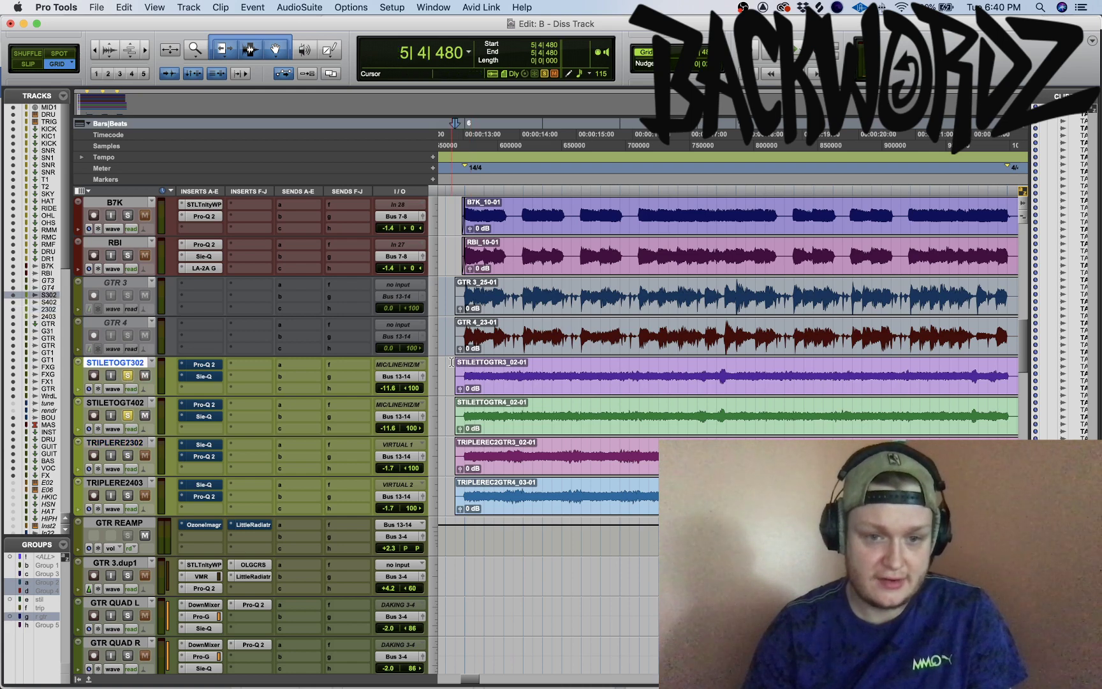
{"action": "key", "text": "space"}
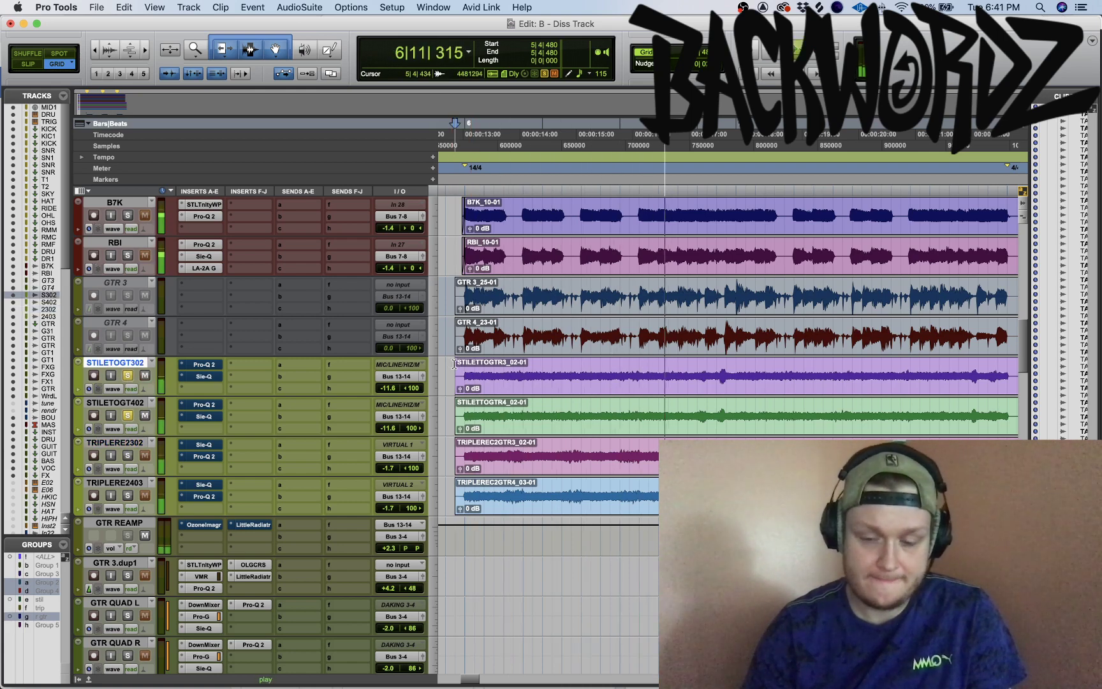
Audition the soloed STILETO guitars from 25|3|480 into the chorus and stop playback
{"action": "scroll", "coordinate": [475, 360], "scroll_direction": "right", "scroll_amount": 5}
{"action": "scroll", "coordinate": [475, 361], "scroll_direction": "right", "scroll_amount": 5}
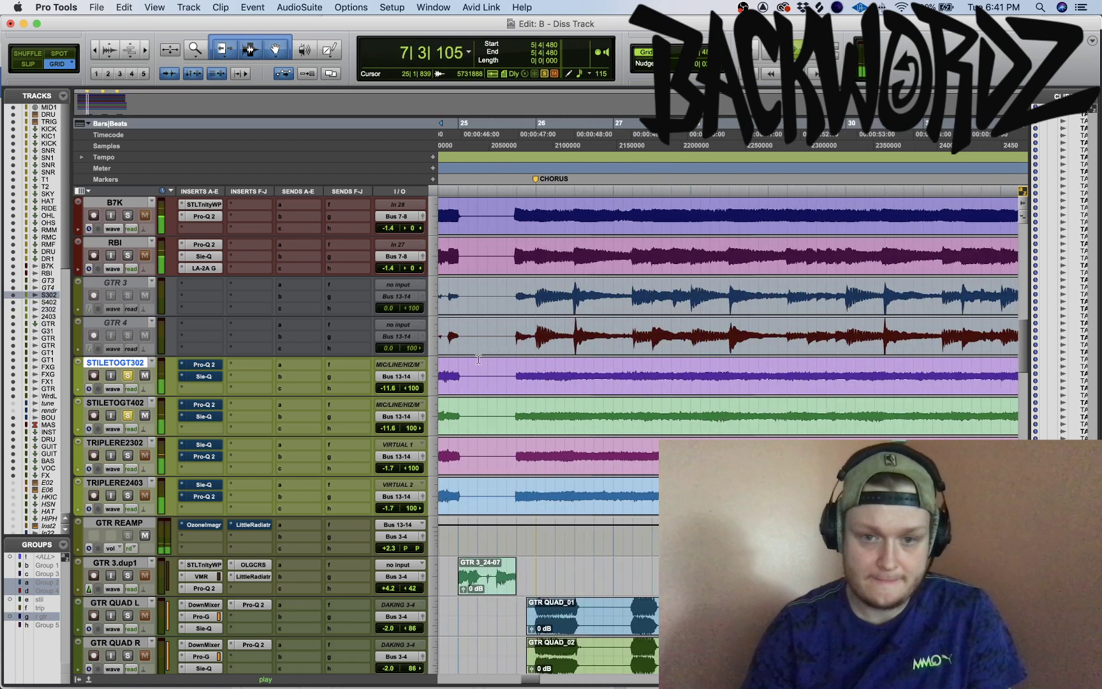
{"action": "left_click", "coordinate": [508, 370]}
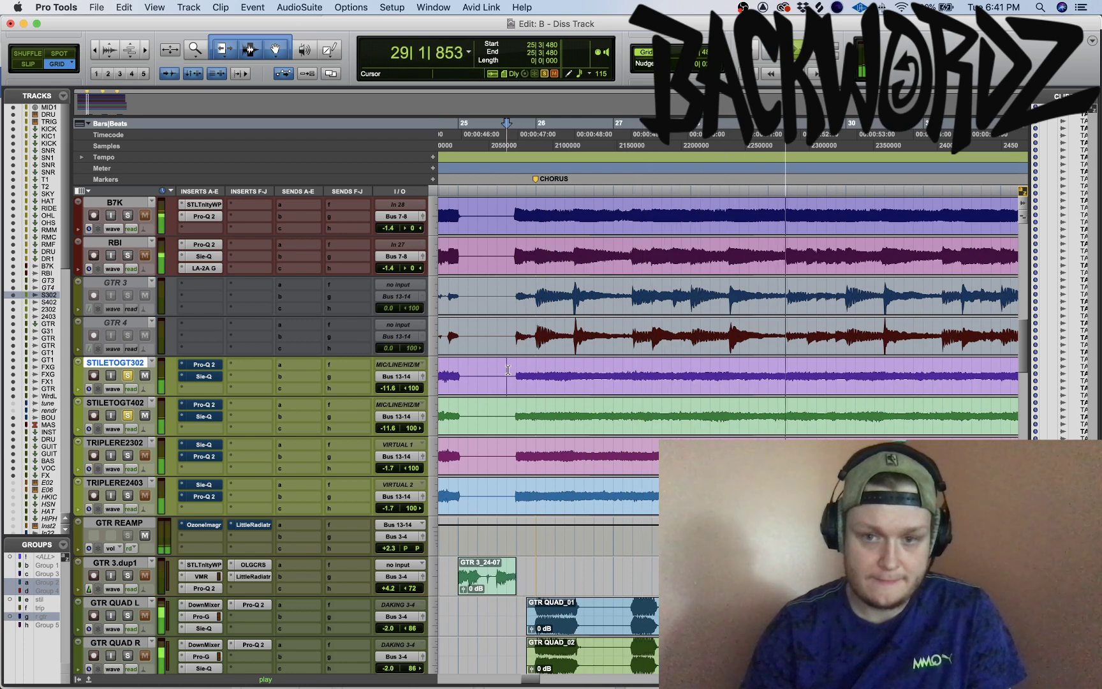
{"action": "scroll", "coordinate": [545, 385], "scroll_direction": "left", "scroll_amount": 10}
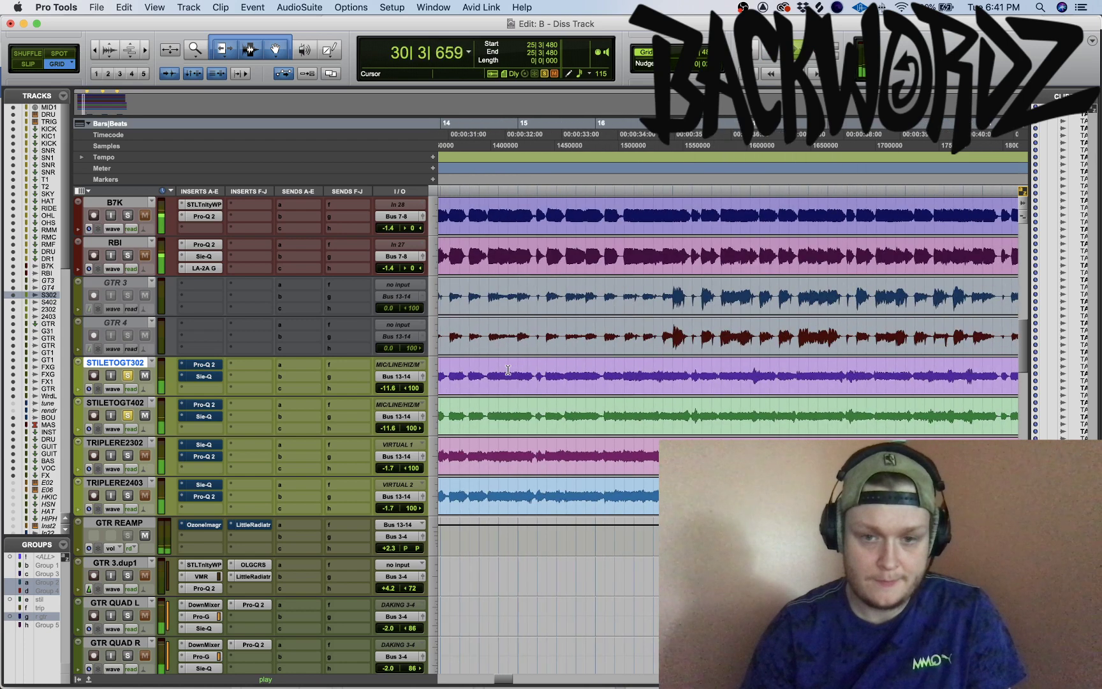
{"action": "key", "text": "space"}
Solo the two TRIPLERE tracks in place of the STILETO pair and start playback from 5|3|480
{"action": "scroll", "coordinate": [546, 386], "scroll_direction": "left", "scroll_amount": 10}
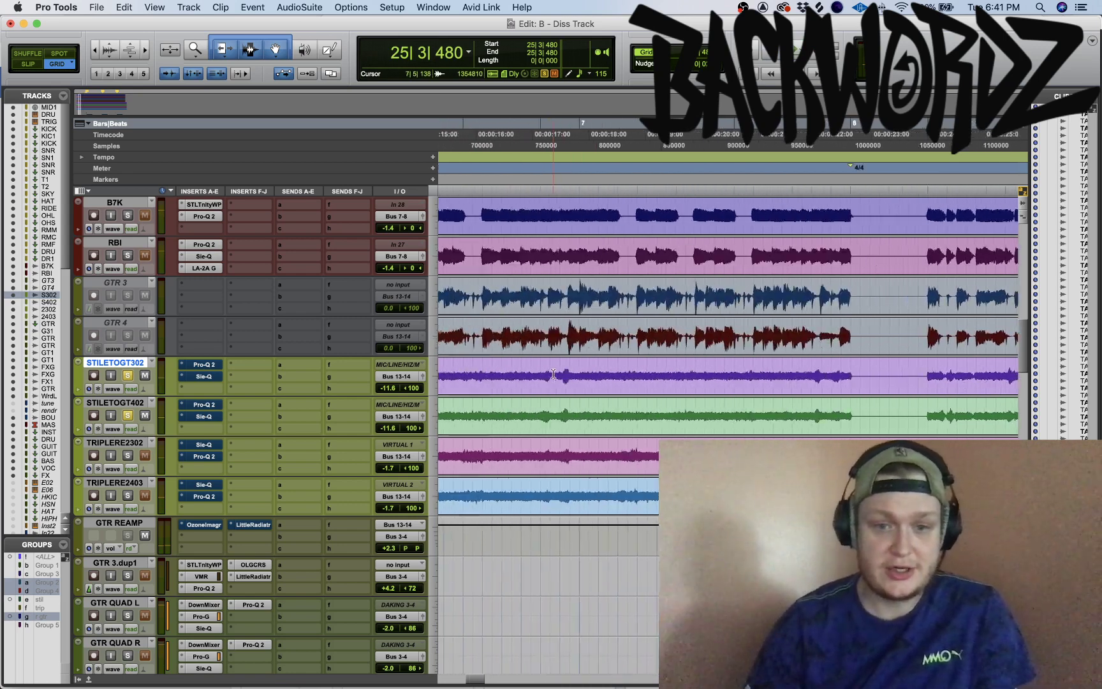
{"action": "scroll", "coordinate": [553, 374], "scroll_direction": "right", "scroll_amount": 2}
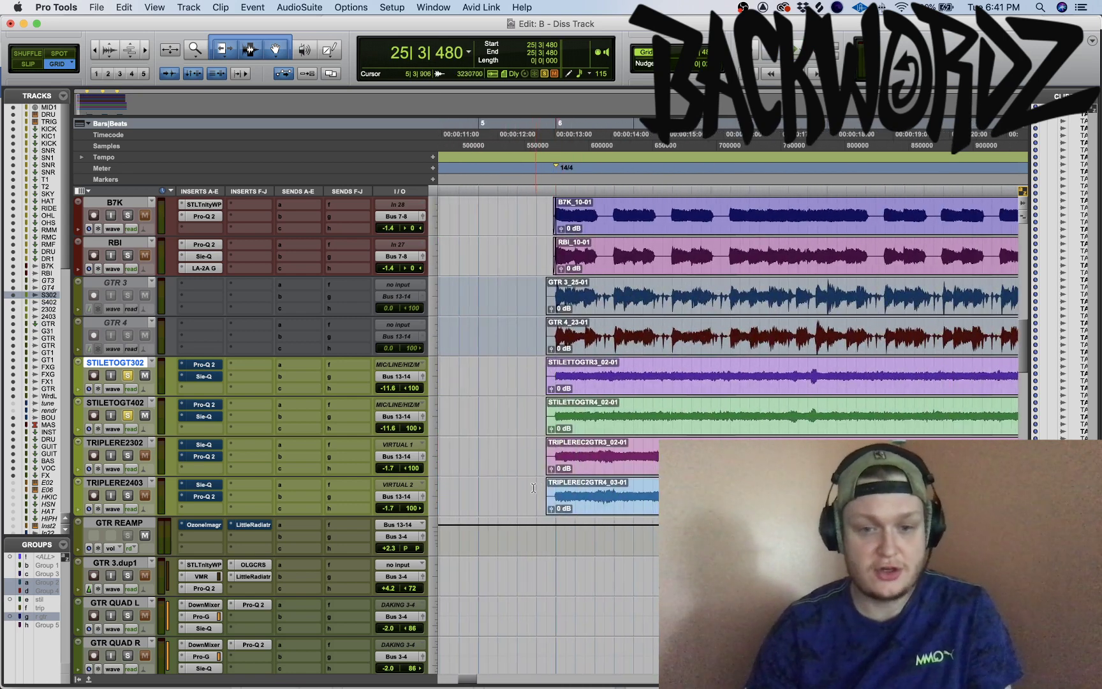
{"action": "left_click", "coordinate": [531, 463]}
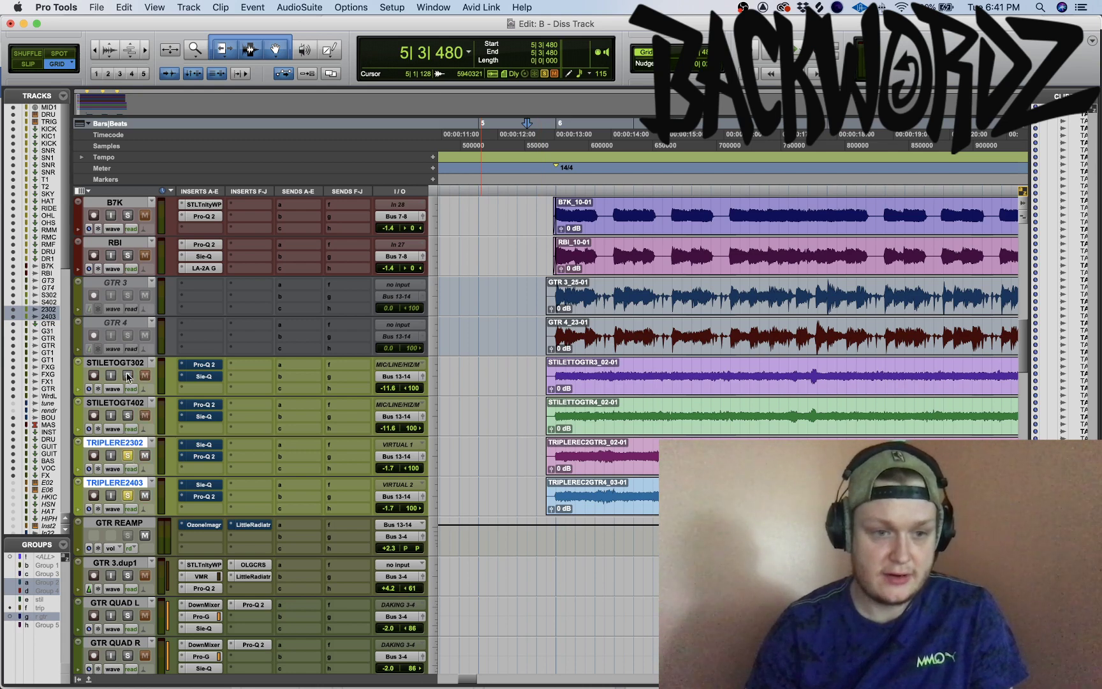
{"action": "key", "text": "space"}
Move the edit selection up to the STILETO pair, solo it alongside the TRIPLERE pair during playback, and stop
{"action": "key", "text": "p"}
{"action": "key", "text": "p"}
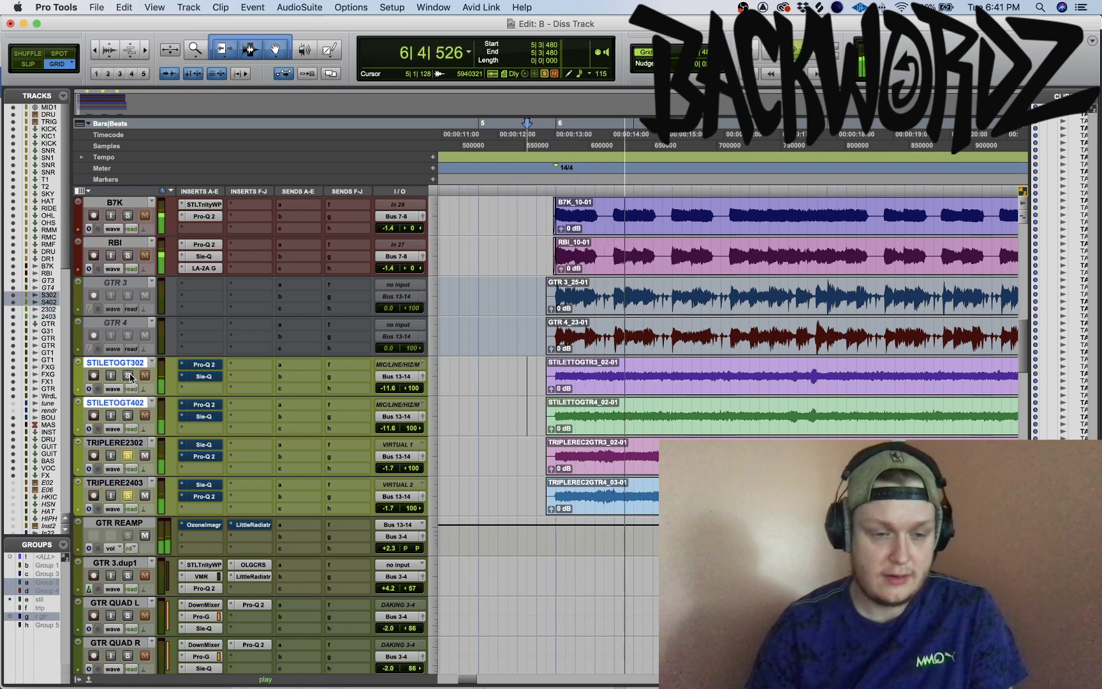
{"action": "left_click", "coordinate": [129, 376]}
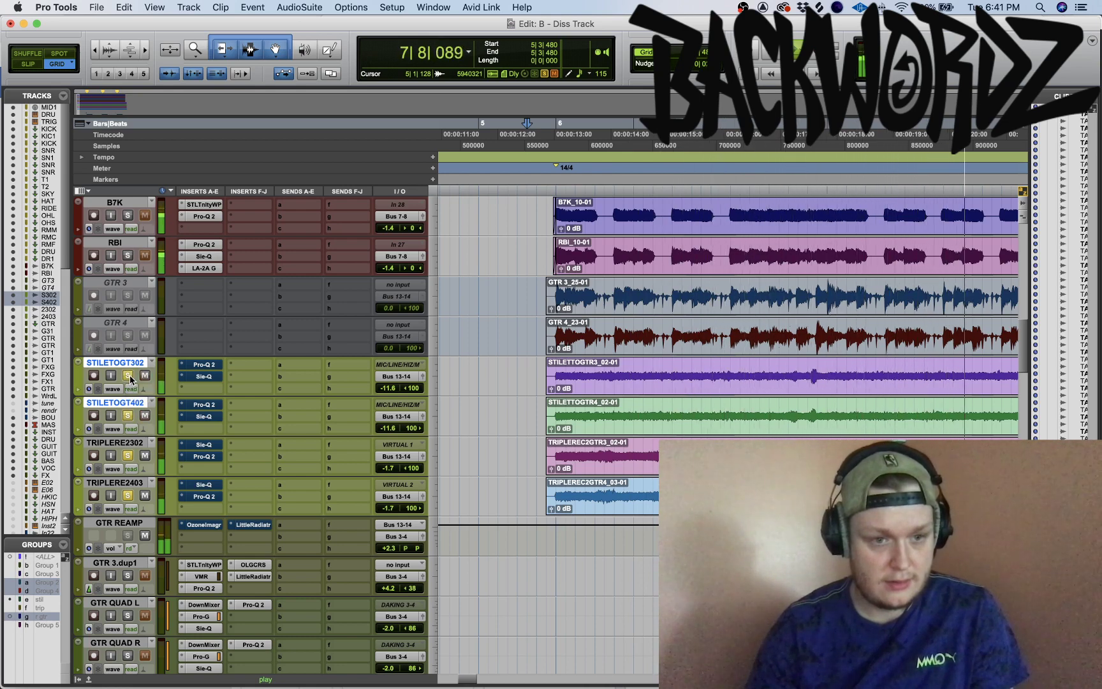
{"action": "scroll", "coordinate": [542, 400], "scroll_direction": "right", "scroll_amount": 2}
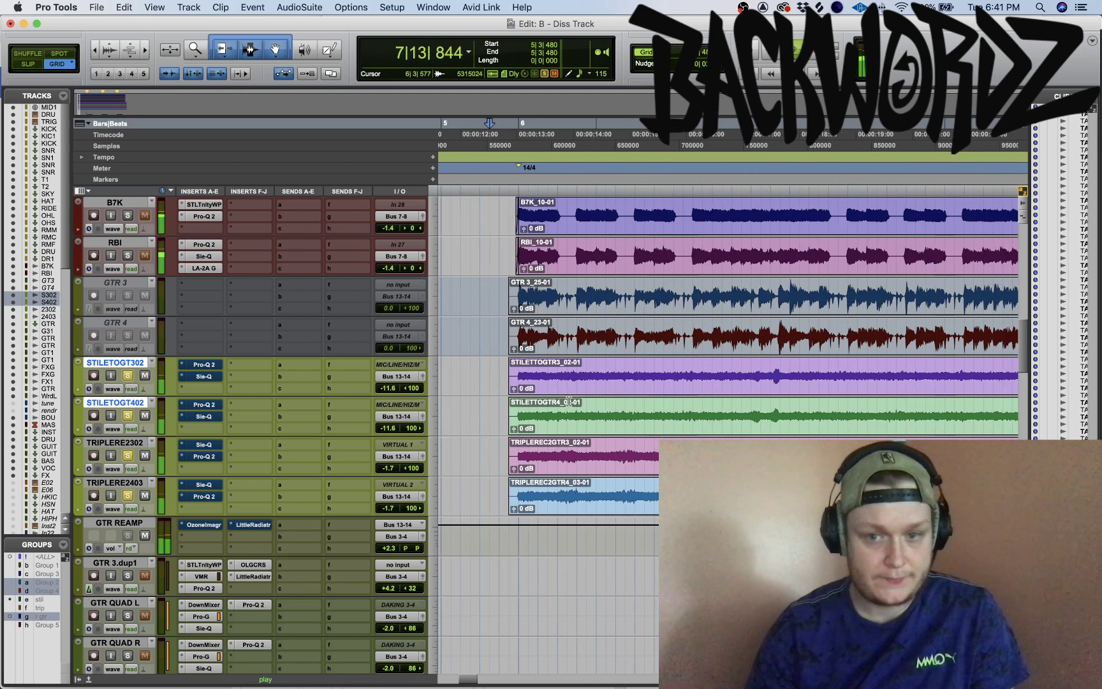
{"action": "key", "text": "space"}
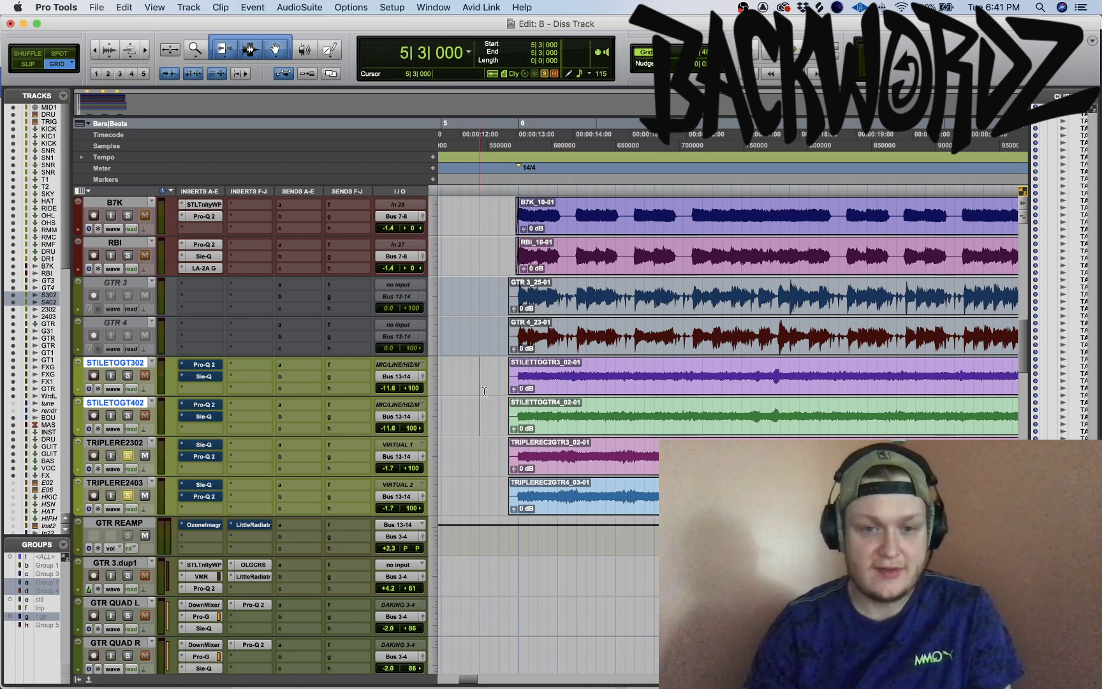
Select the STILETTO and TRIPLEREC2 reamp clips of GTR 3 together, and do the same for the GTR 4 reamps
{"action": "left_click", "coordinate": [571, 306]}
{"action": "left_click", "coordinate": [557, 386]}
{"action": "left_click", "coordinate": [555, 468], "text": "shift"}
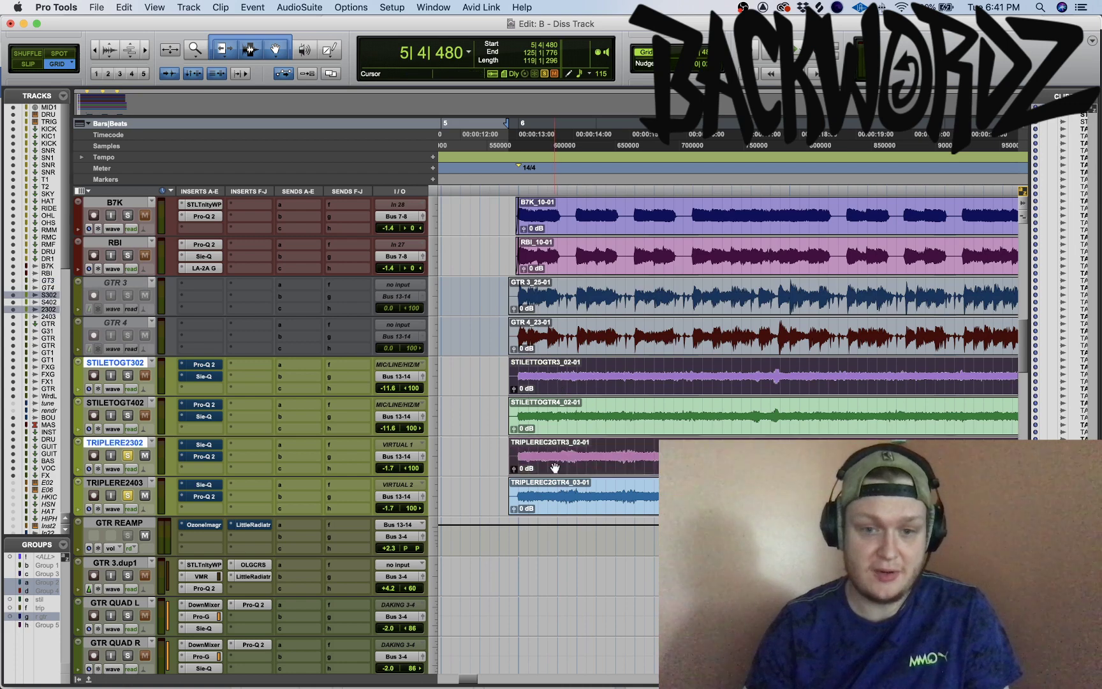
{"action": "left_click", "coordinate": [556, 348]}
{"action": "left_click", "coordinate": [541, 426]}
{"action": "left_click", "coordinate": [543, 426]}
{"action": "left_click", "coordinate": [549, 501], "text": "shift"}
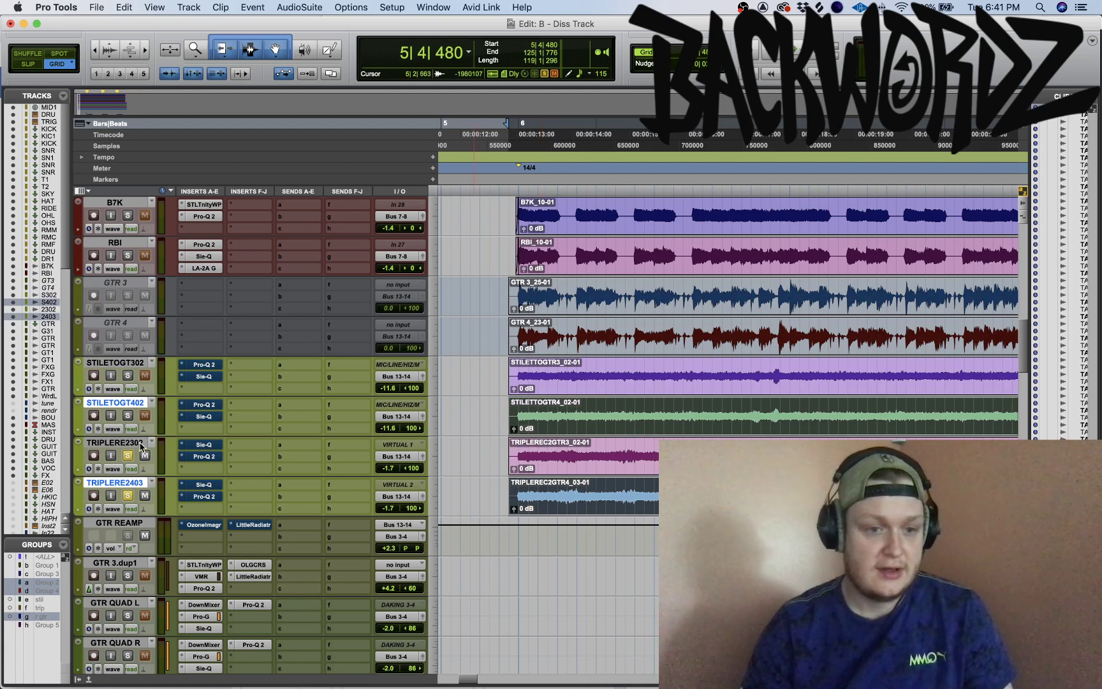
With the Sie-Q on TRIPLERE2302 open, make Pro-Q 2 inactive on both TRIPLERE tracks and bypass both Sie-Q inserts
{"action": "left_click", "coordinate": [493, 448]}
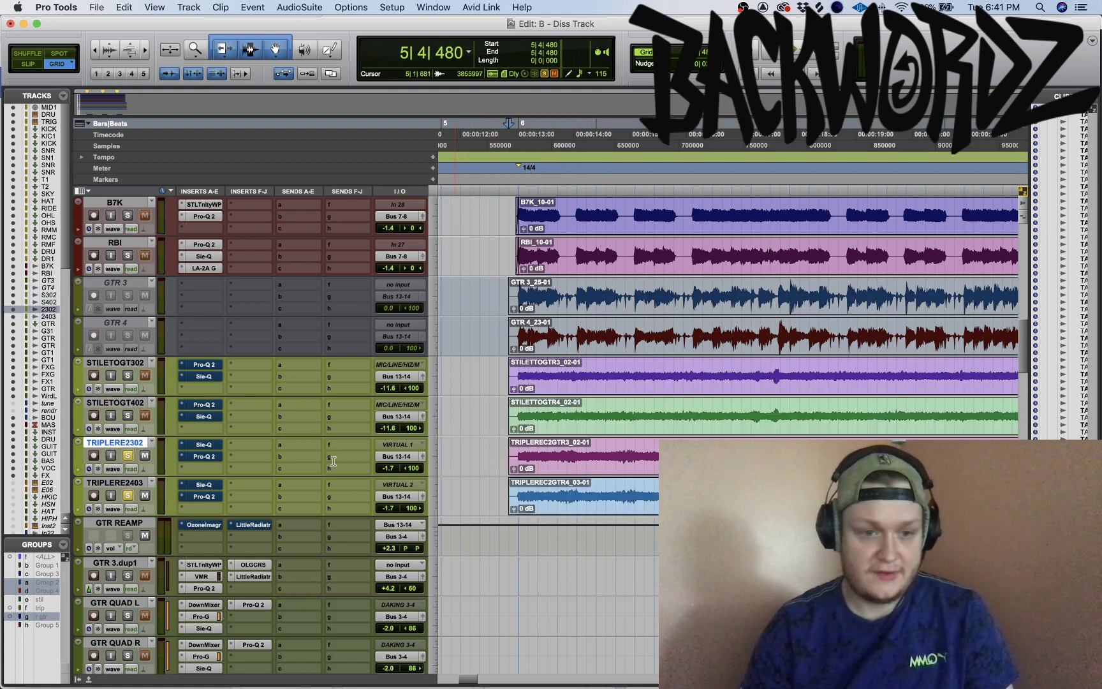
{"action": "left_click", "coordinate": [203, 447]}
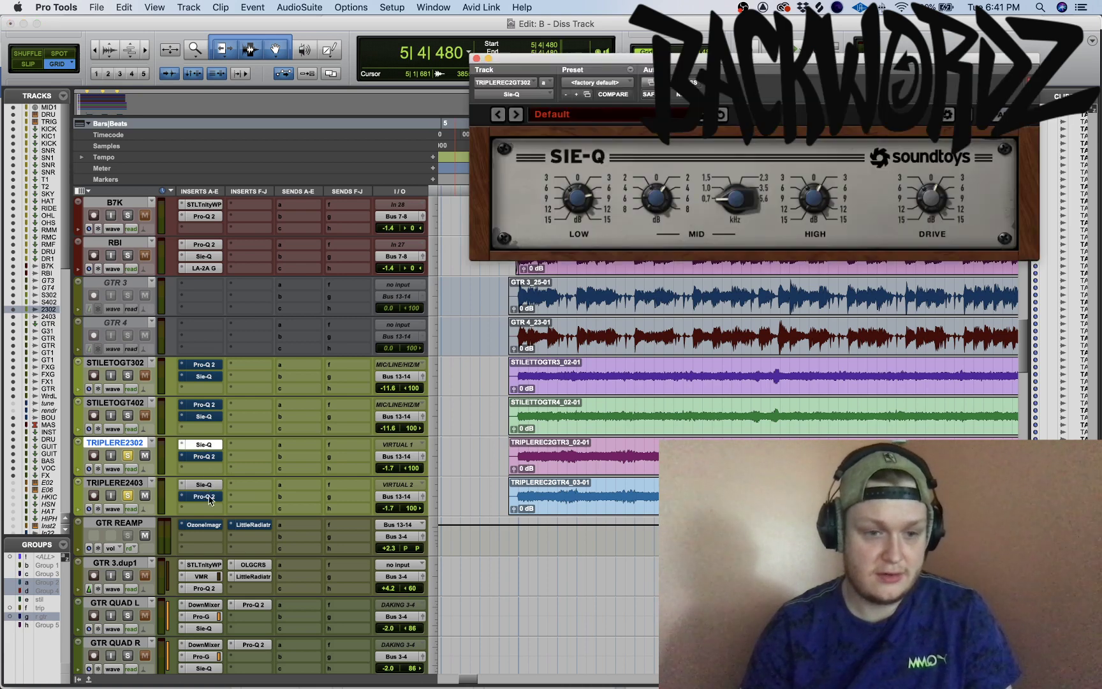
{"action": "left_click", "coordinate": [211, 497], "text": "super"}
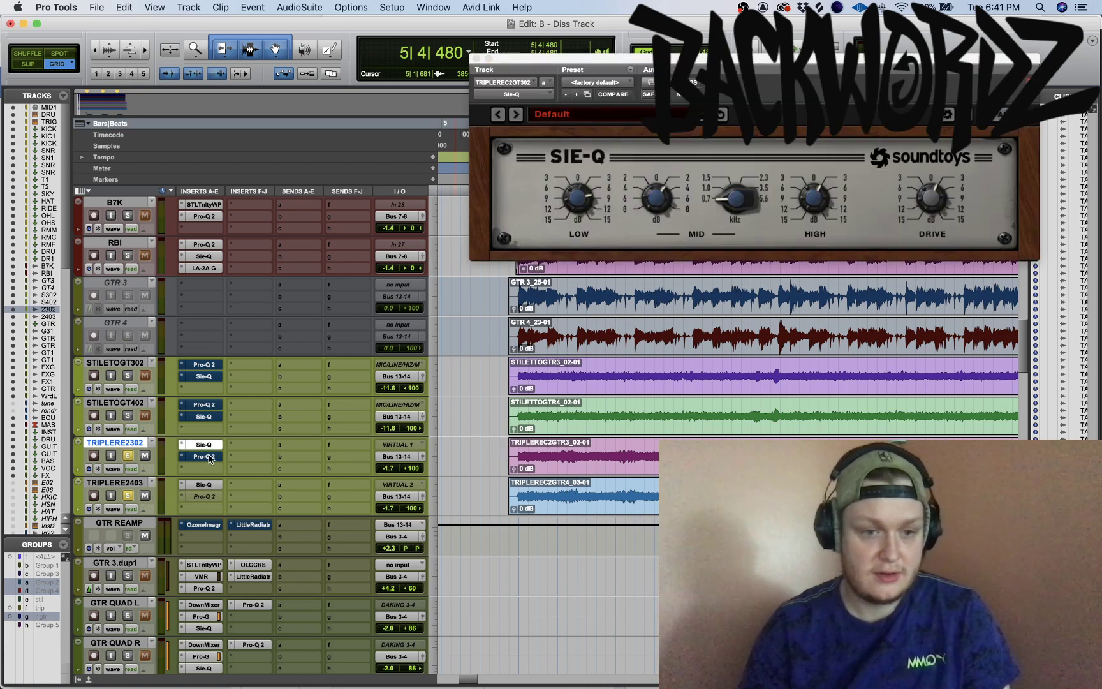
{"action": "left_click", "coordinate": [132, 485], "text": "shift"}
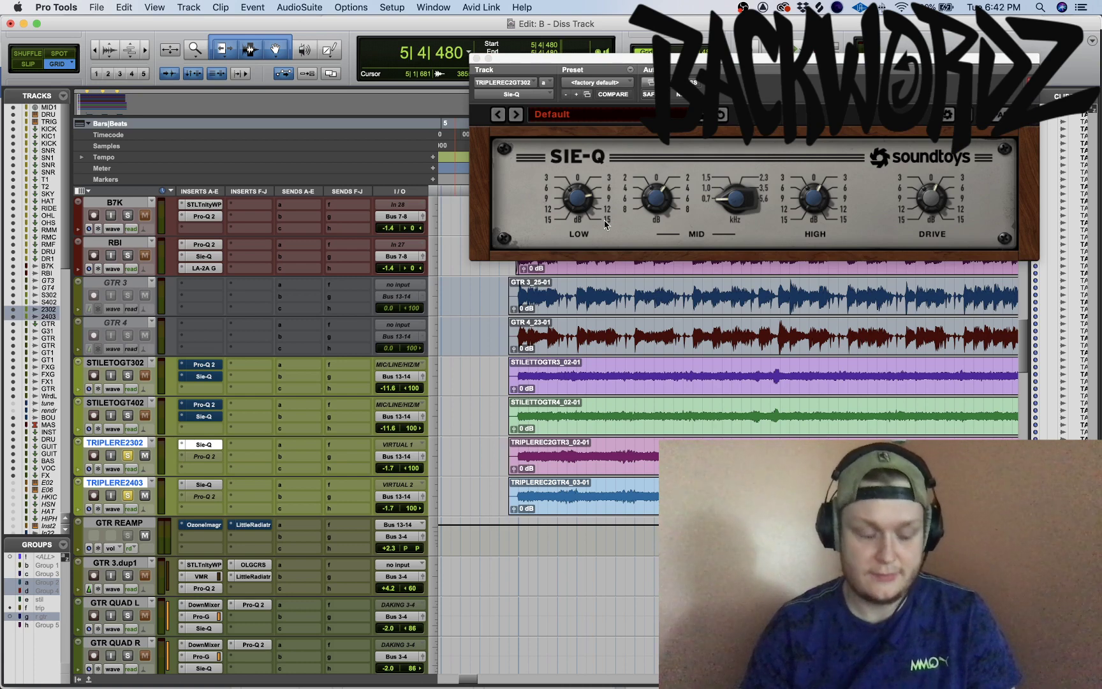
{"action": "key", "text": "shift+a"}
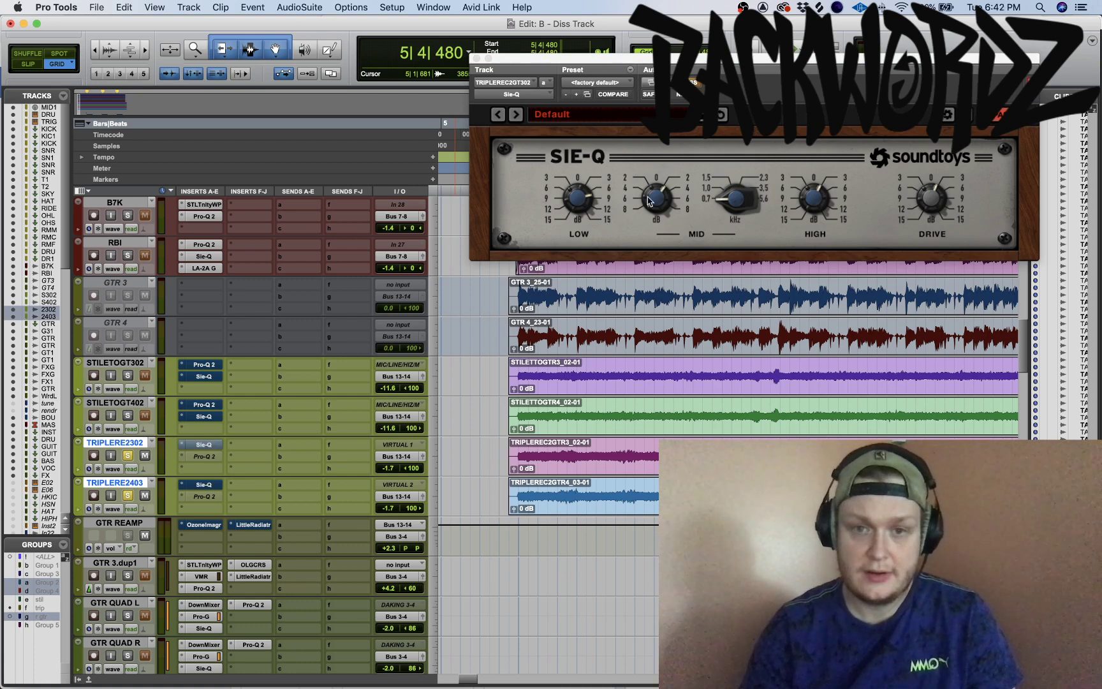
Play from 5|4|480 and toggle both TRIPLERE Sie-Q inserts between engaged and bypassed, leave them engaged, and stop
{"action": "key", "text": "space"}
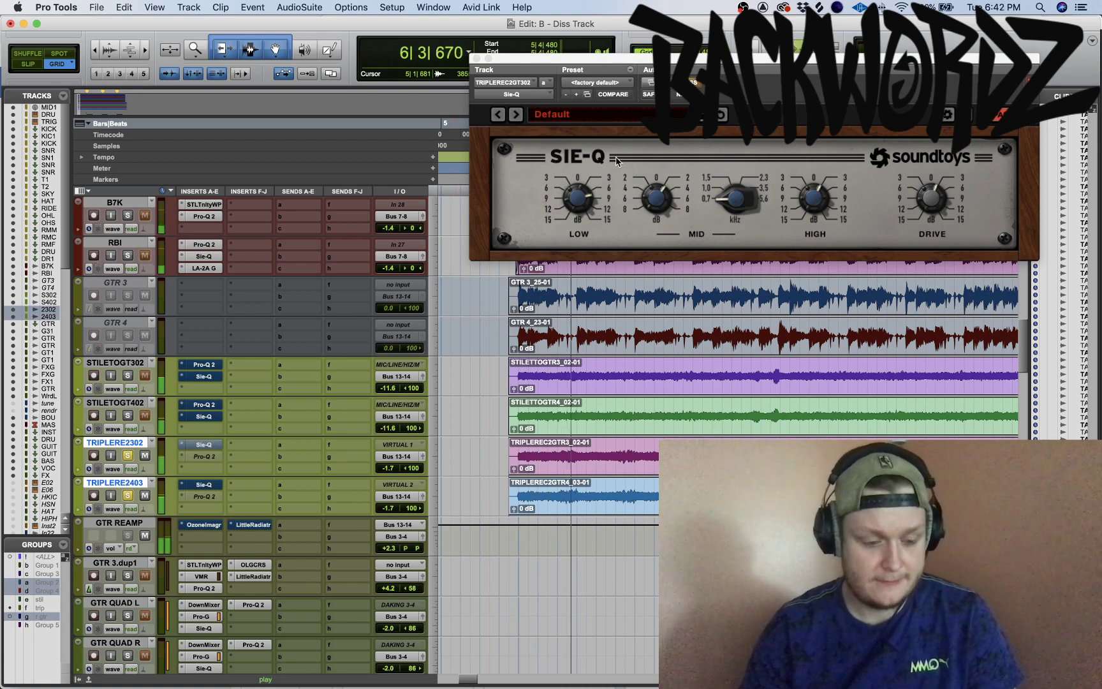
{"action": "key", "text": "shift+a"}
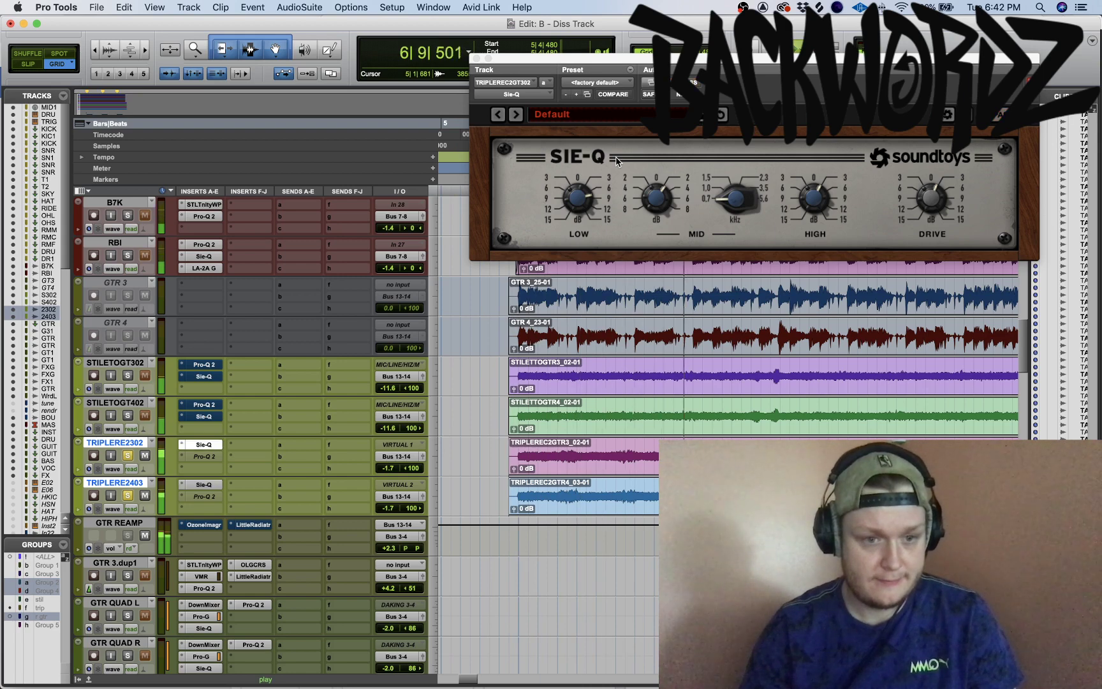
{"action": "key", "text": "shift+a"}
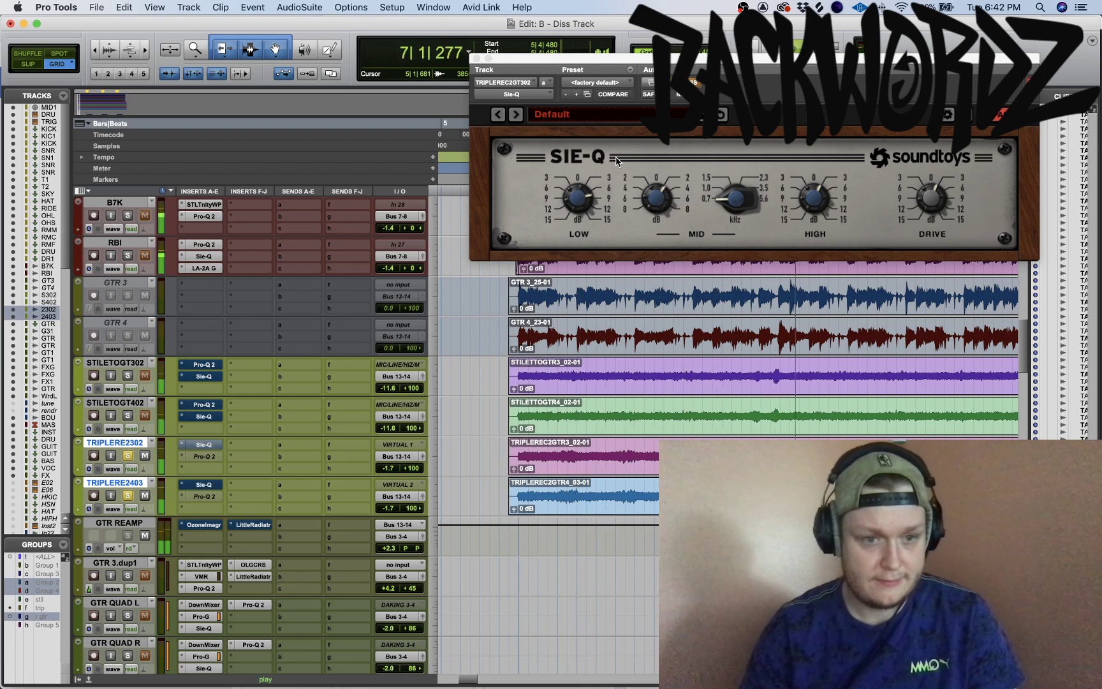
{"action": "key", "text": "shift+a"}
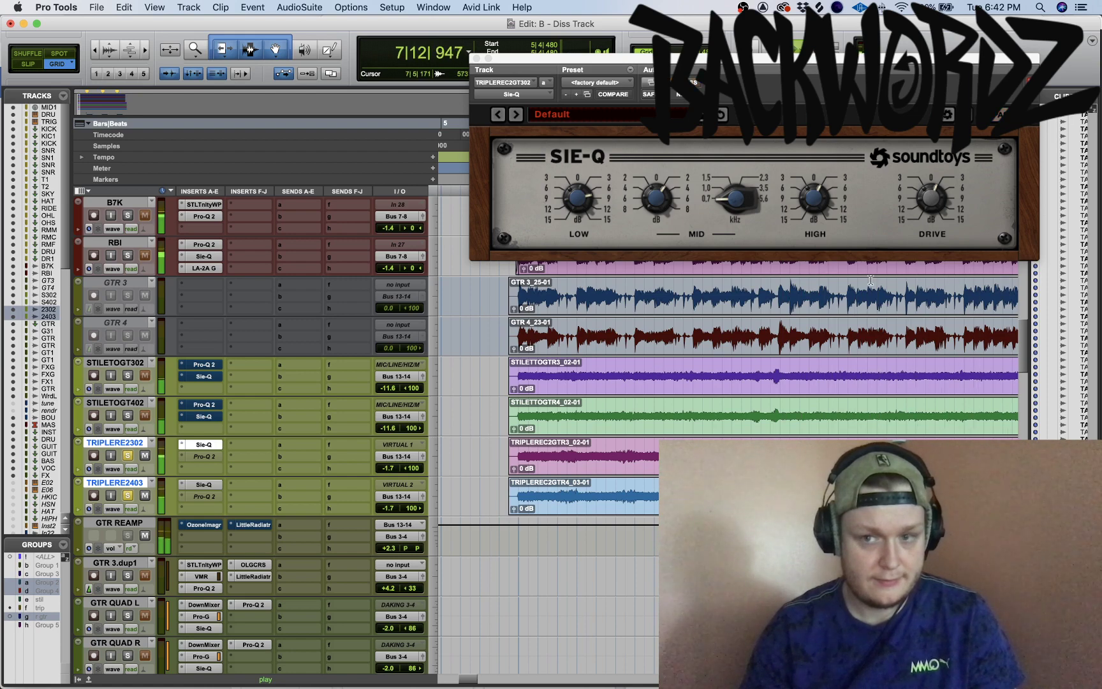
{"action": "key", "text": "space"}
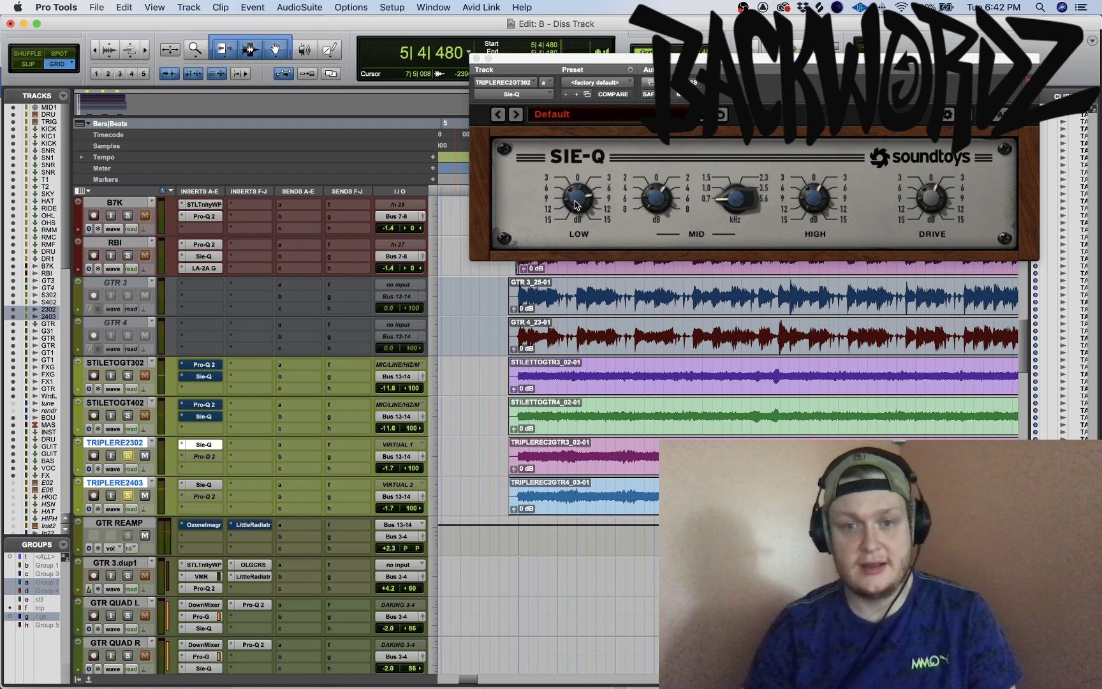
Play the TRIPLERE pair while adjusting the Sie-Q mid gain to 2.2 dB on TRIPLERE2302, and stop
{"action": "left_click", "coordinate": [581, 244]}
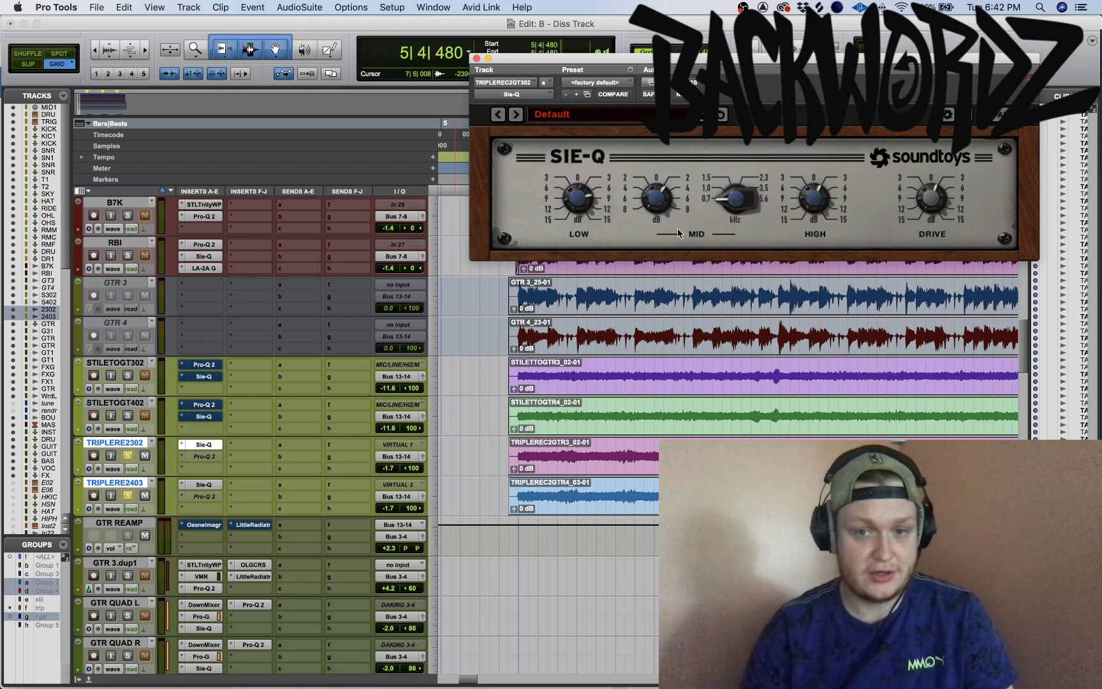
{"action": "key", "text": "space"}
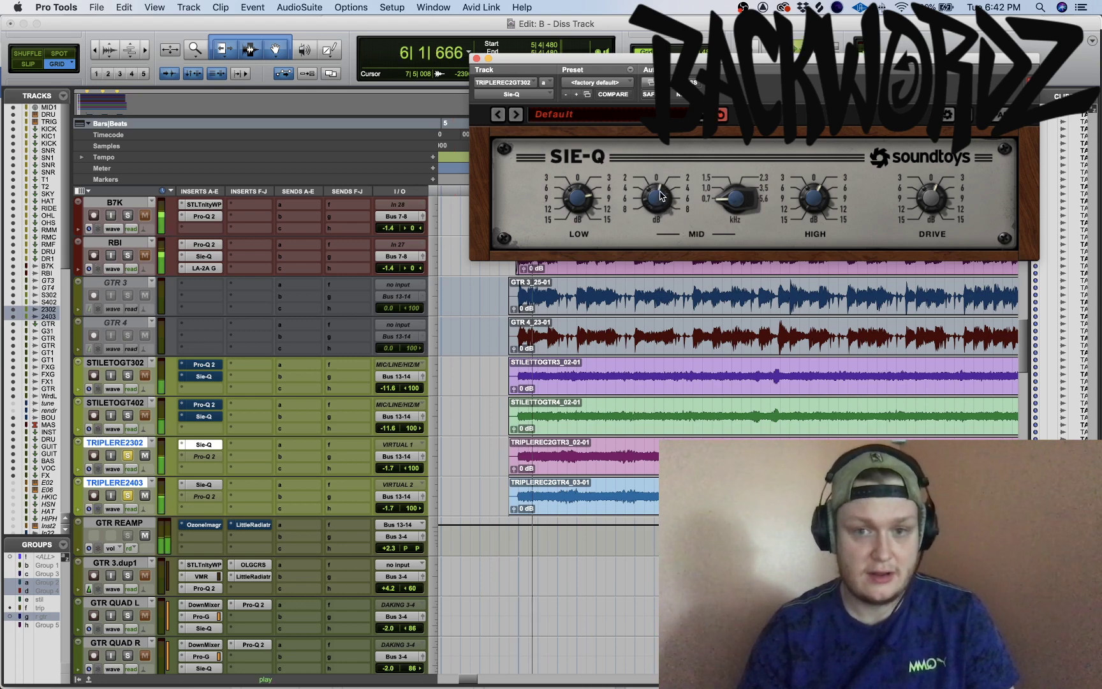
{"action": "left_click_drag", "start_coordinate": [664, 191], "coordinate": [695, 214]}
{"action": "key", "text": "space"}
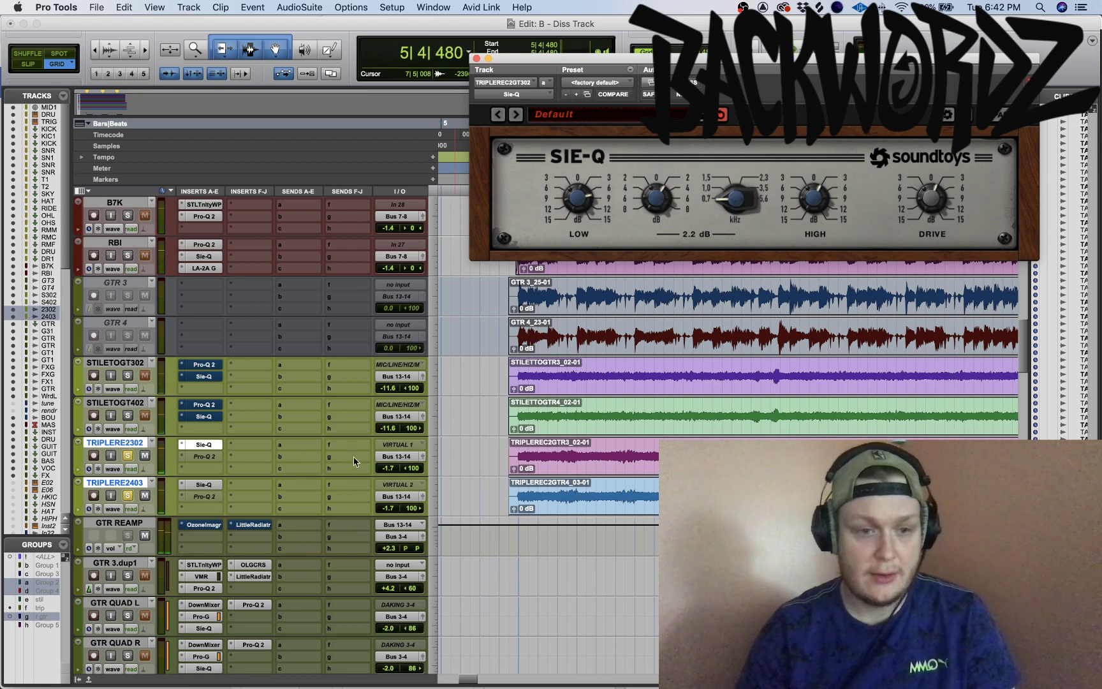
{"action": "left_click", "coordinate": [211, 455]}
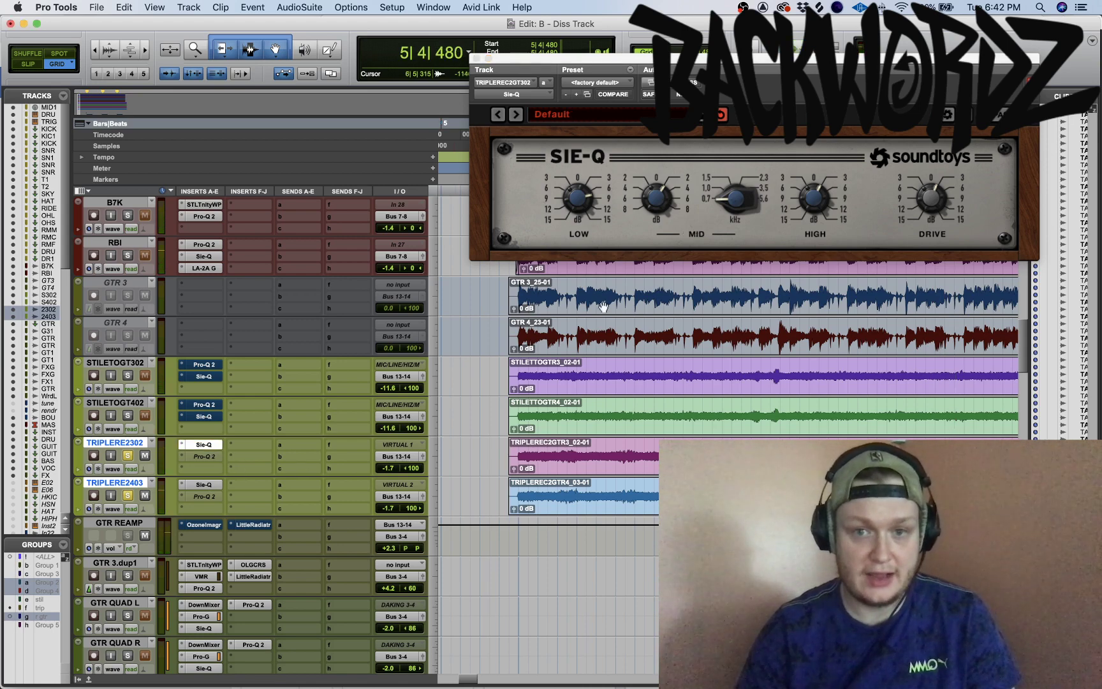
{"action": "left_click", "coordinate": [826, 195]}
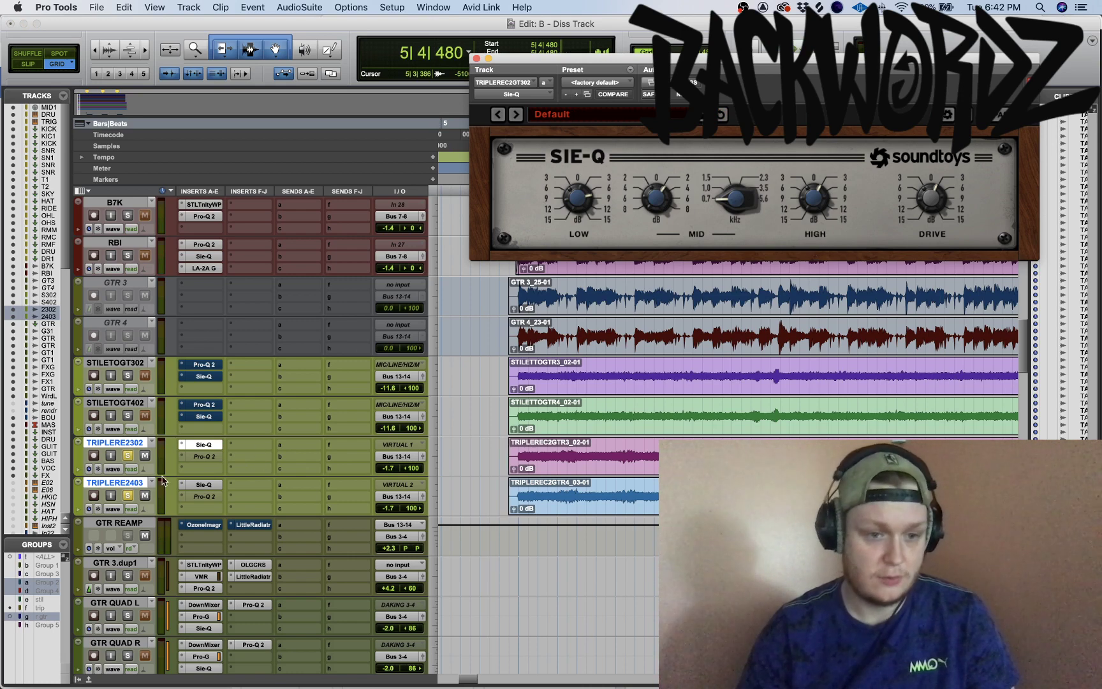
Compare the TRIPLERE pair with Sie-Q bypassed and engaged during playback, and stop
{"action": "key", "text": "space"}
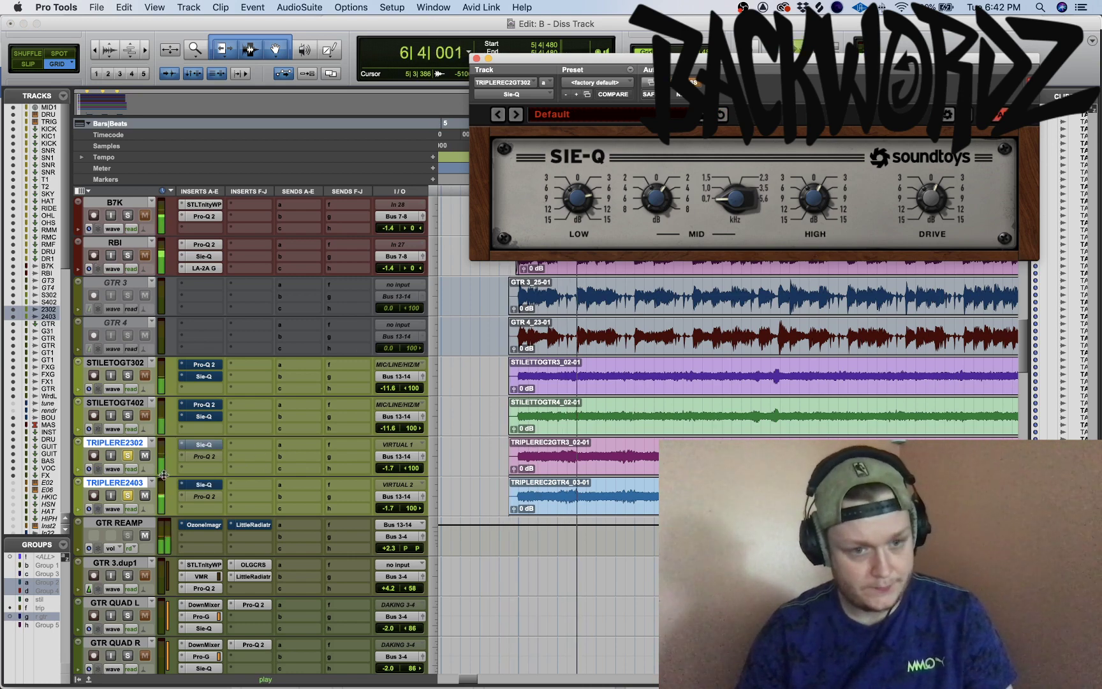
{"action": "left_click", "coordinate": [205, 444]}
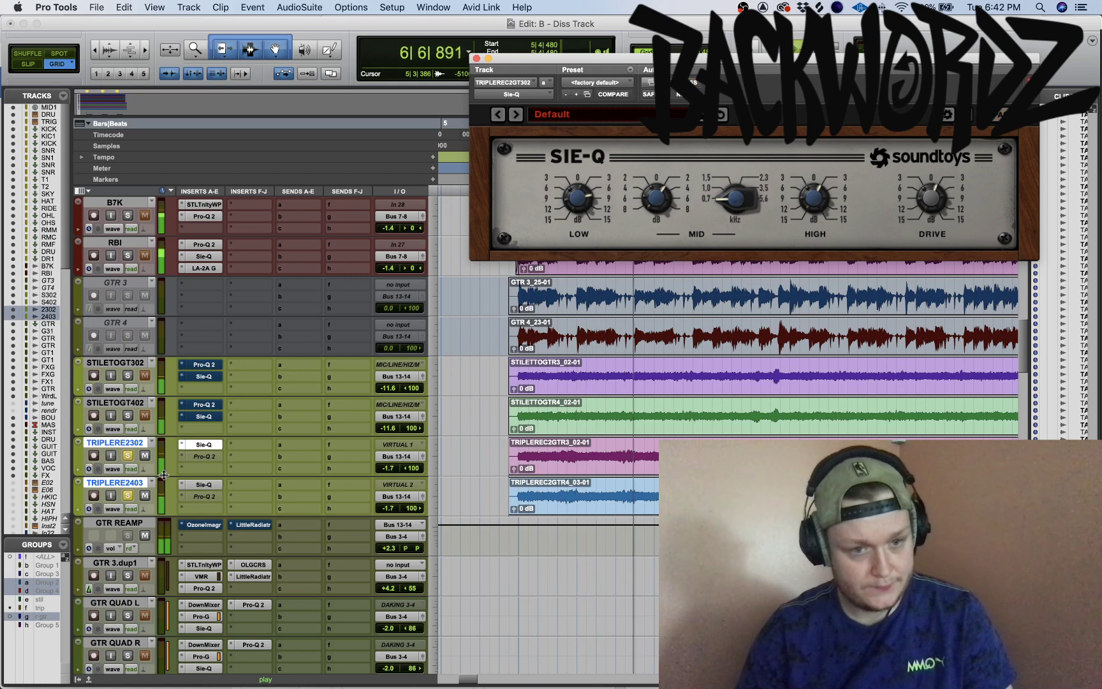
{"action": "key", "text": "space"}
Reactivate and engage Pro-Q 2 on both TRIPLERE tracks, open it on TRIPLERE2302, and select its two narrow high-frequency cuts
{"action": "left_click", "coordinate": [209, 458], "text": "ctrl+super"}
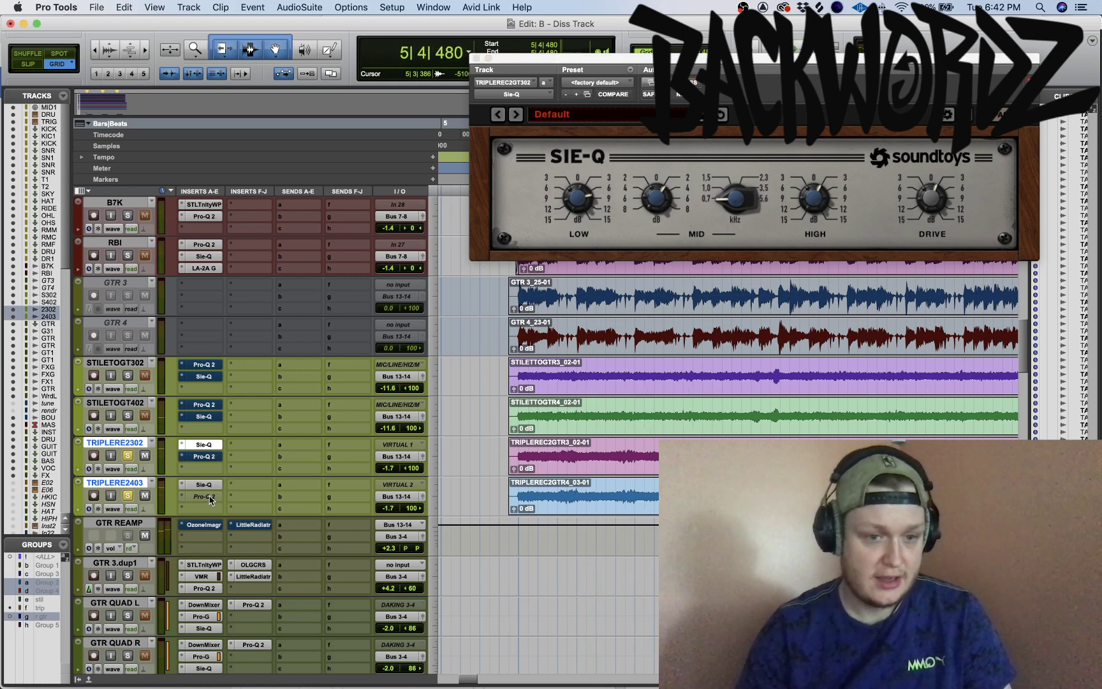
{"action": "left_click", "coordinate": [207, 457]}
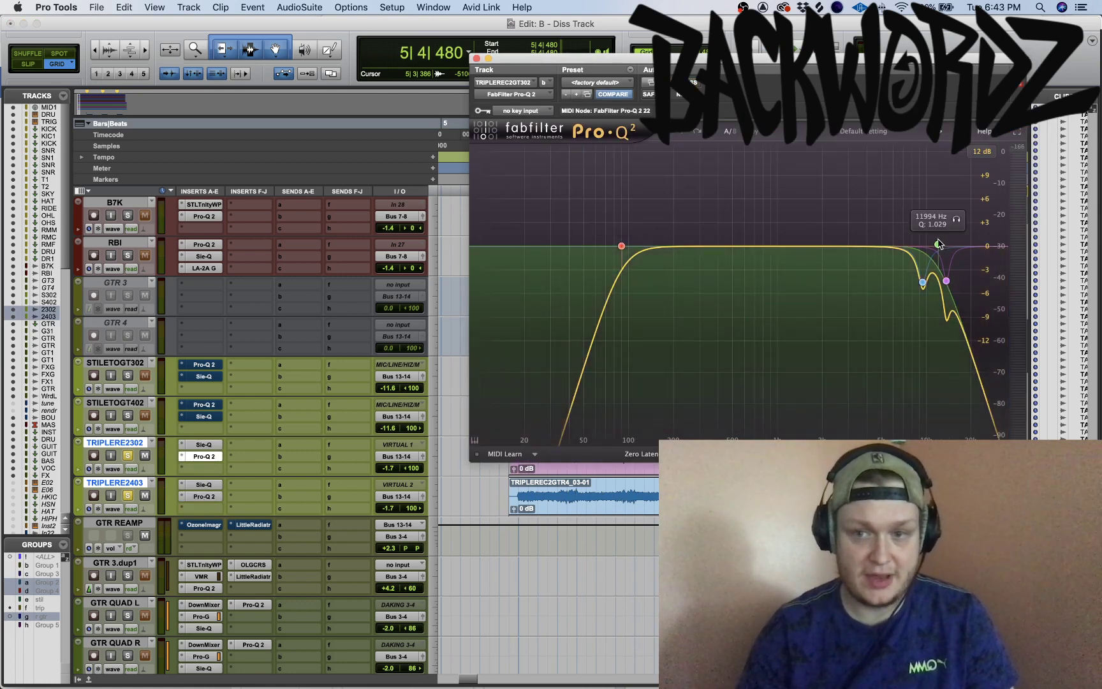
{"action": "left_click", "coordinate": [926, 277]}
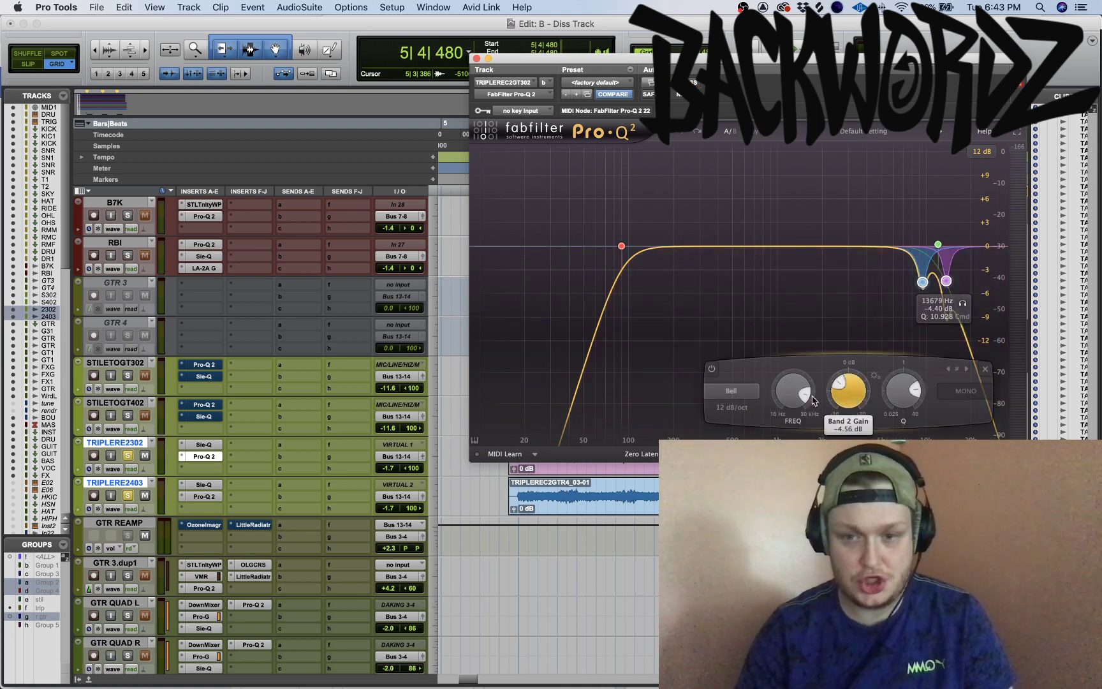
With only TRIPLERE2302 soloed, audition the two narrow high-frequency Pro-Q 2 cuts off and on during playback, and stop
{"action": "left_click", "coordinate": [130, 497]}
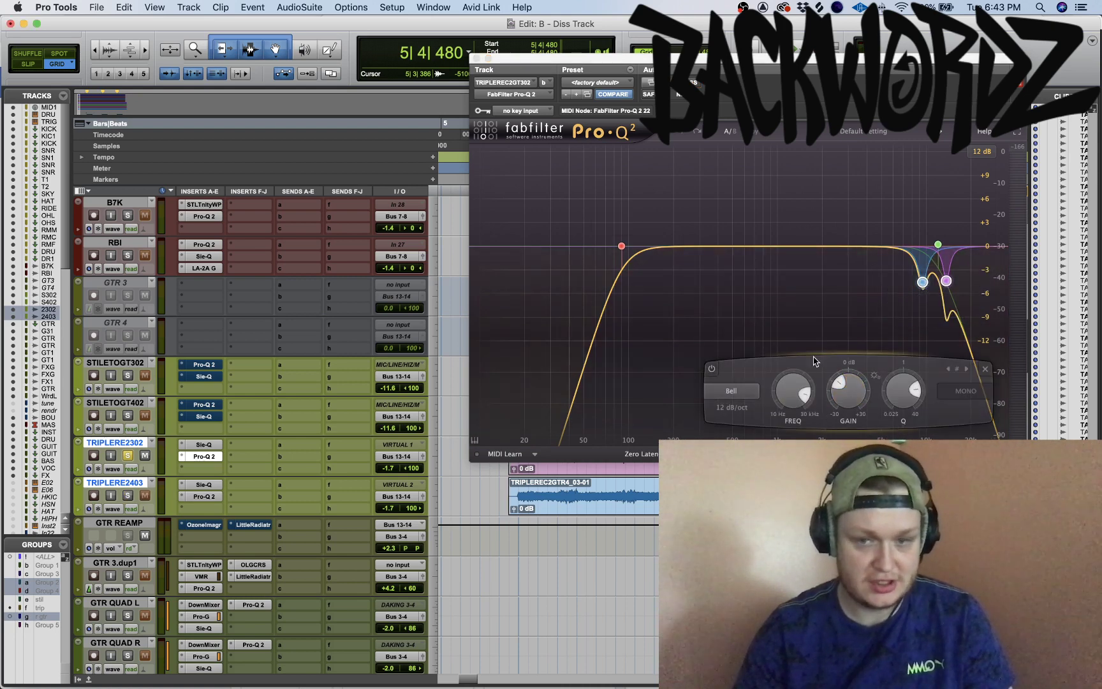
{"action": "left_click_drag", "start_coordinate": [872, 307], "coordinate": [912, 287]}
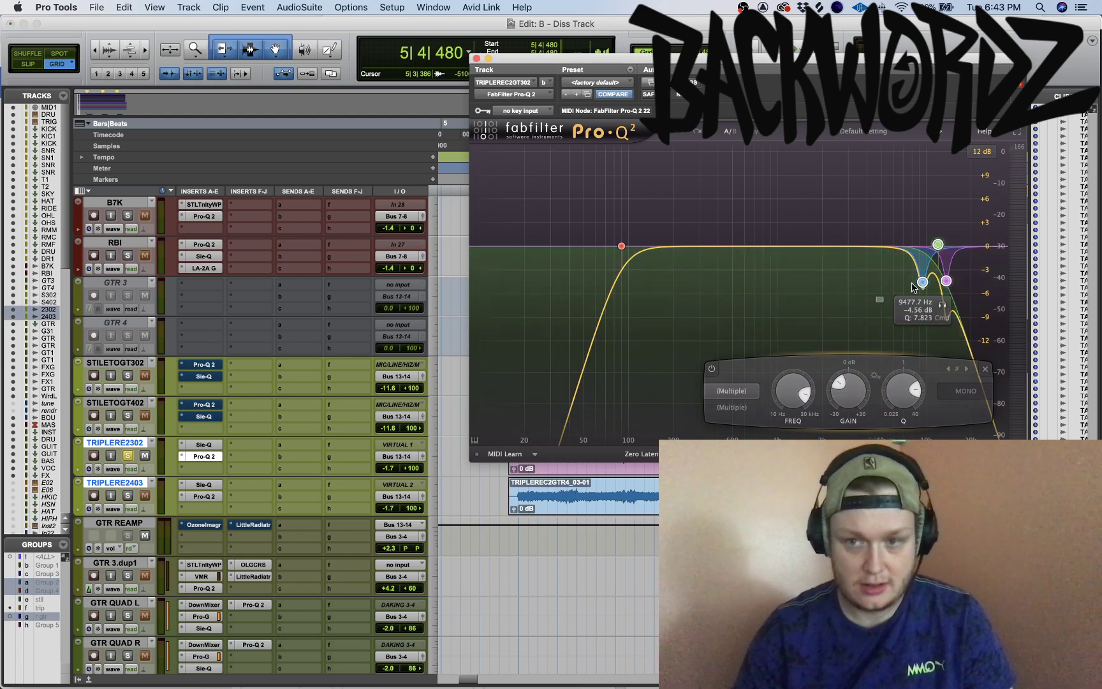
{"action": "key", "text": "space"}
{"action": "left_click", "coordinate": [711, 368]}
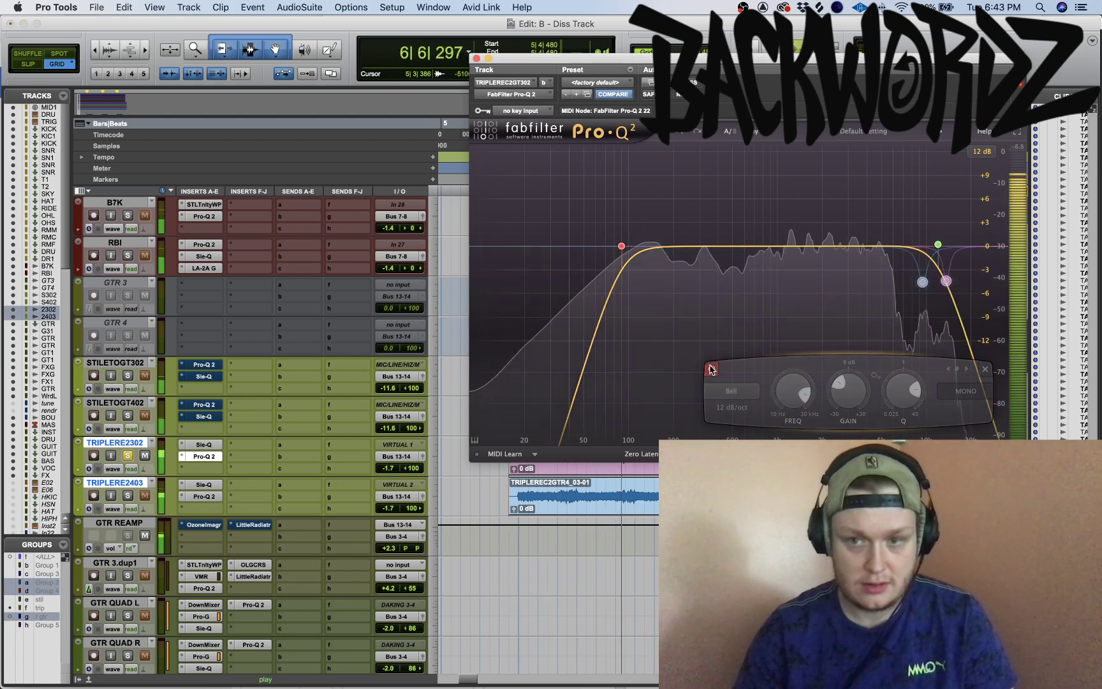
{"action": "left_click", "coordinate": [711, 369]}
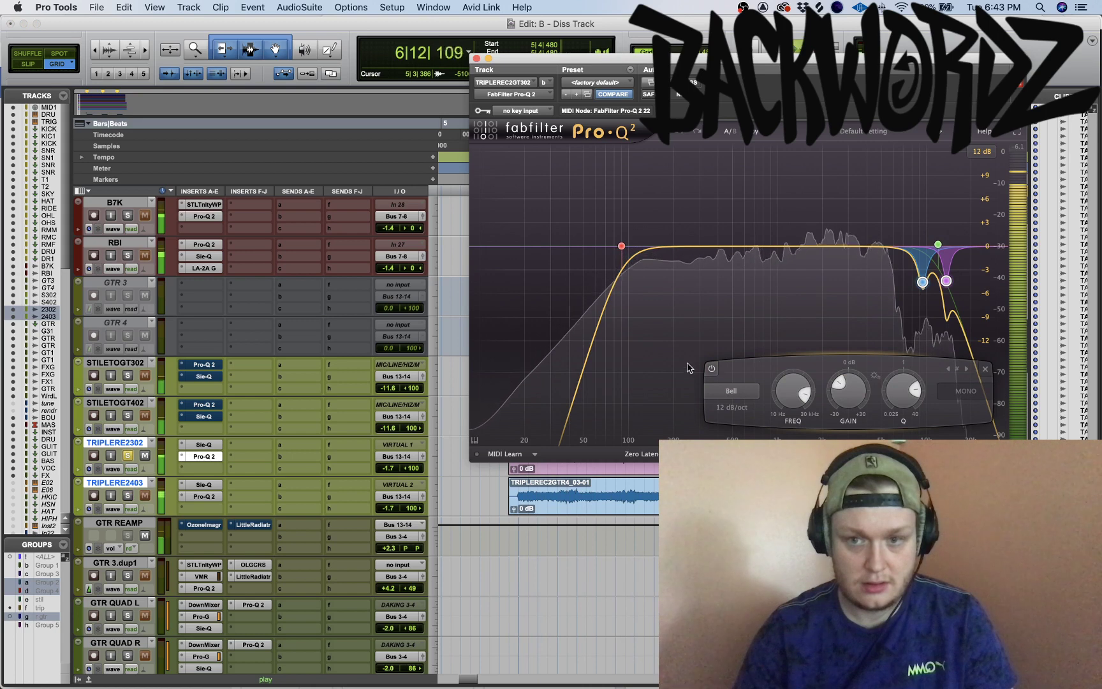
{"action": "key", "text": "space"}
Solo TRIPLERE2403 again and play the TRIPLERE pair with both Sie-Q and Pro-Q 2 engaged, and stop
{"action": "left_click", "coordinate": [128, 496]}
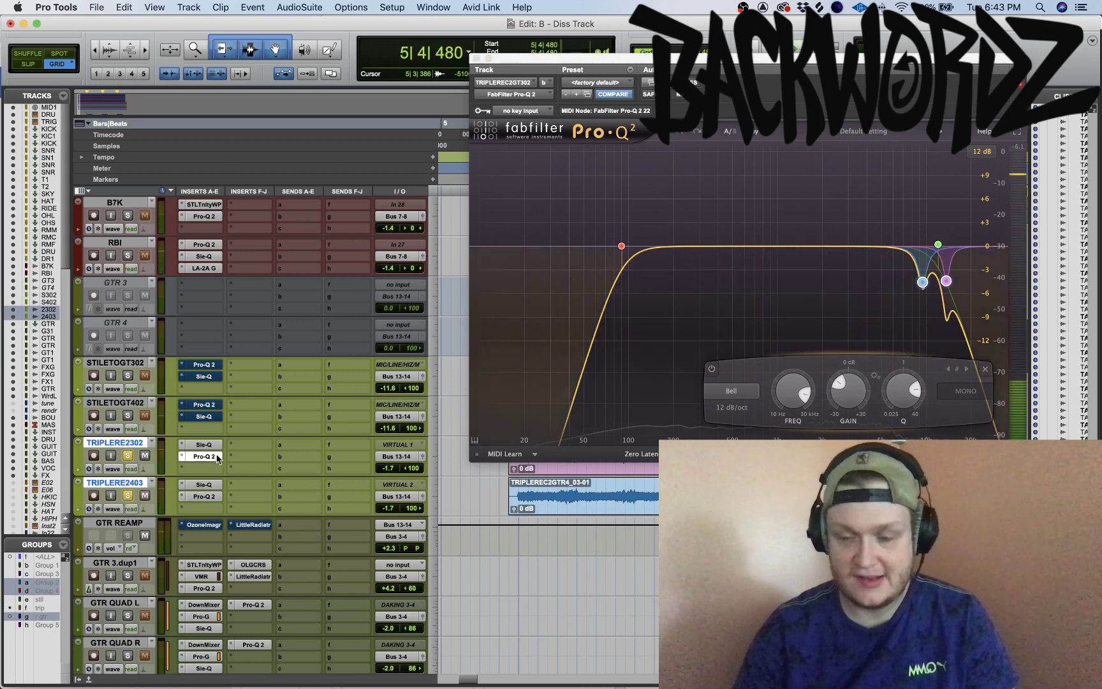
{"action": "key", "text": "space"}
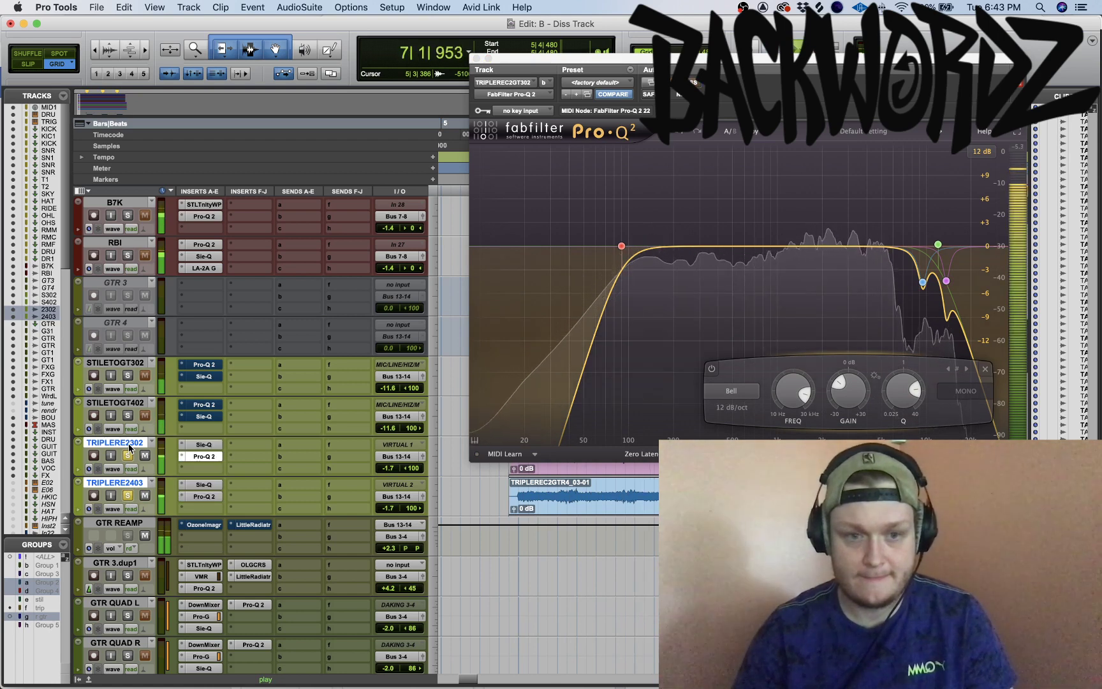
{"action": "key", "text": "space"}
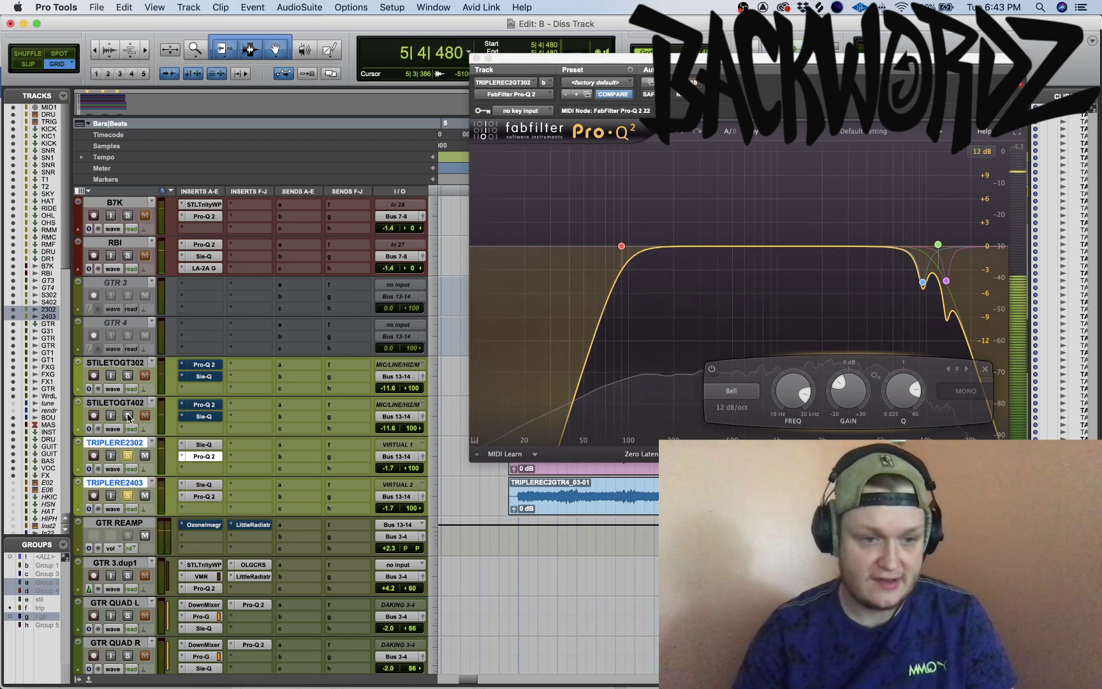
Solo and select the STILETO pair instead of the TRIPLERE tracks, engage Pro-Q 2 on both, and open it on STILETOGT302
{"action": "left_click", "coordinate": [128, 376]}
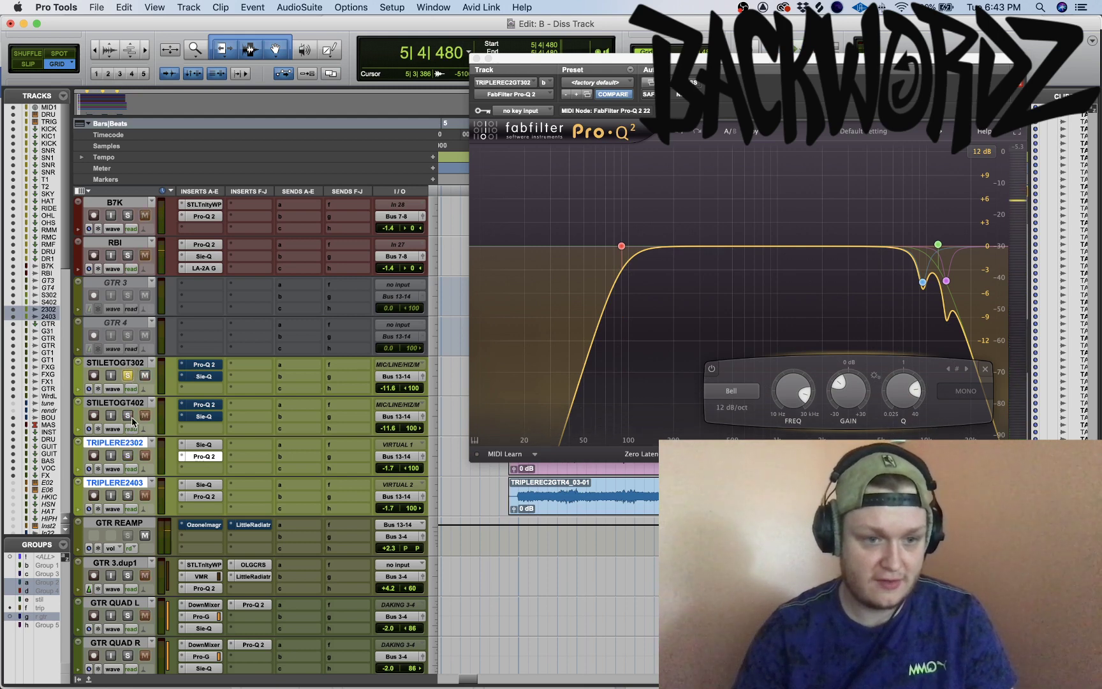
{"action": "left_click", "coordinate": [216, 368]}
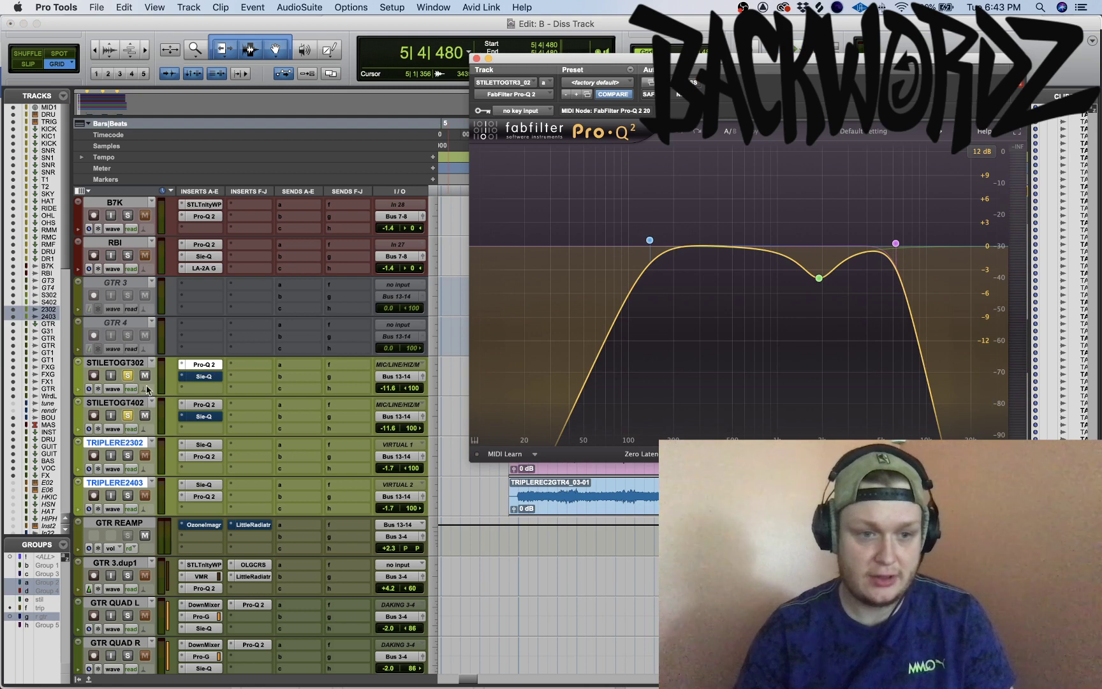
{"action": "left_click", "coordinate": [126, 364]}
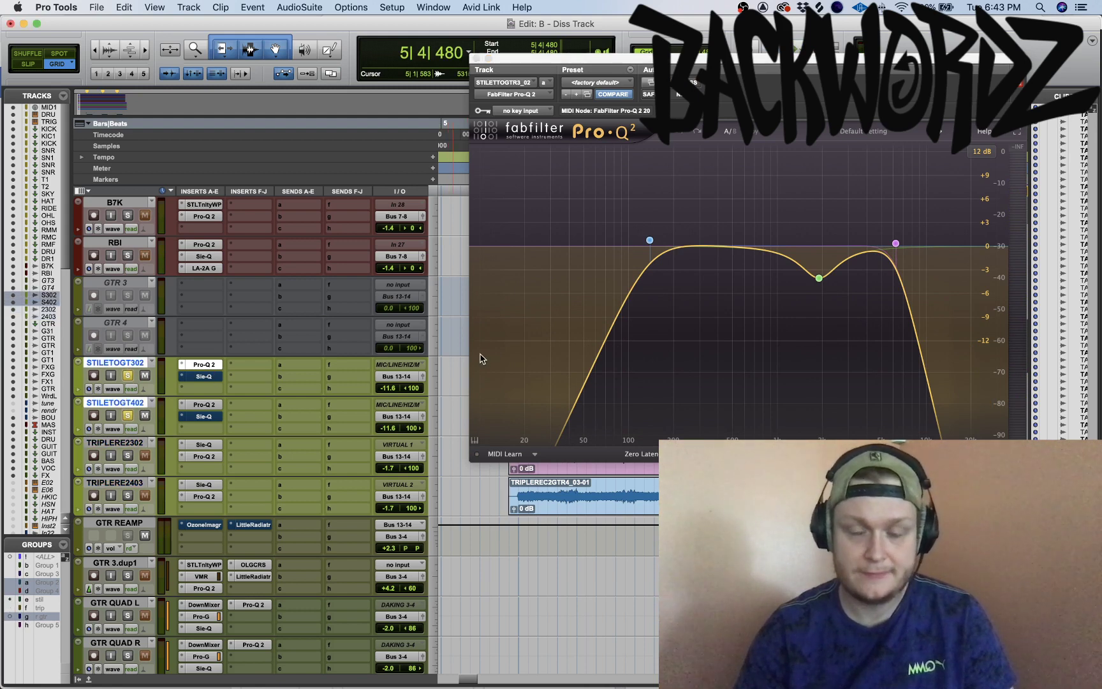
Inspect the midrange cut in Pro-Q 2, compare both STILETO tracks with the plug-in bypassed and engaged during playback, and stop
{"action": "mouse_move", "coordinate": [820, 278]}
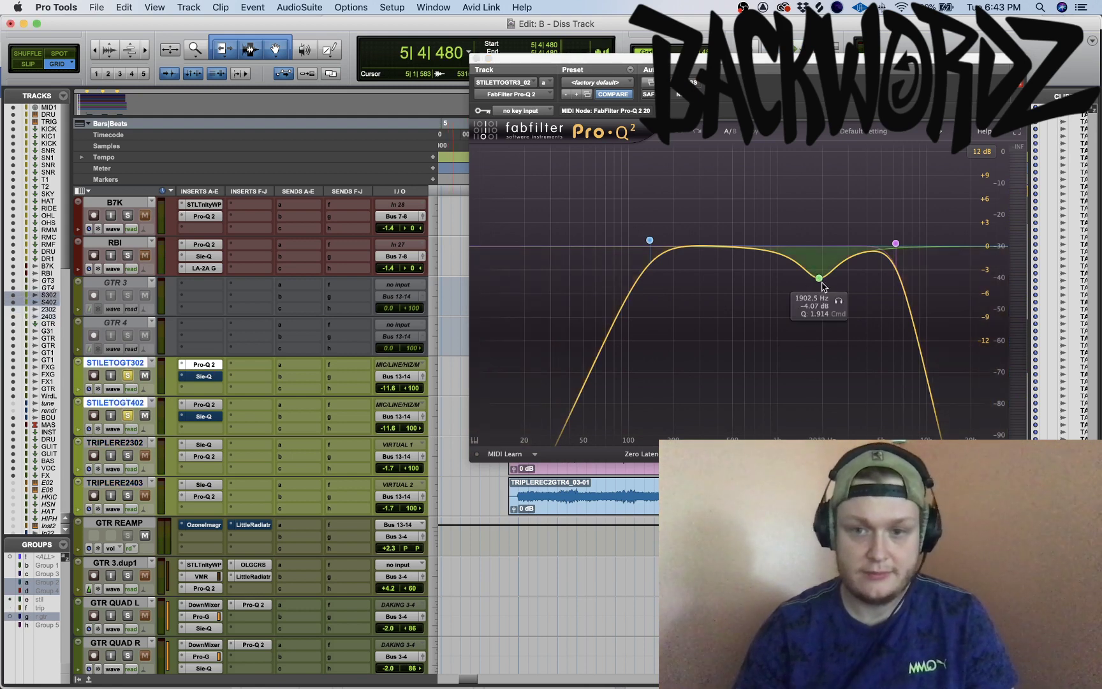
{"action": "key", "text": "space"}
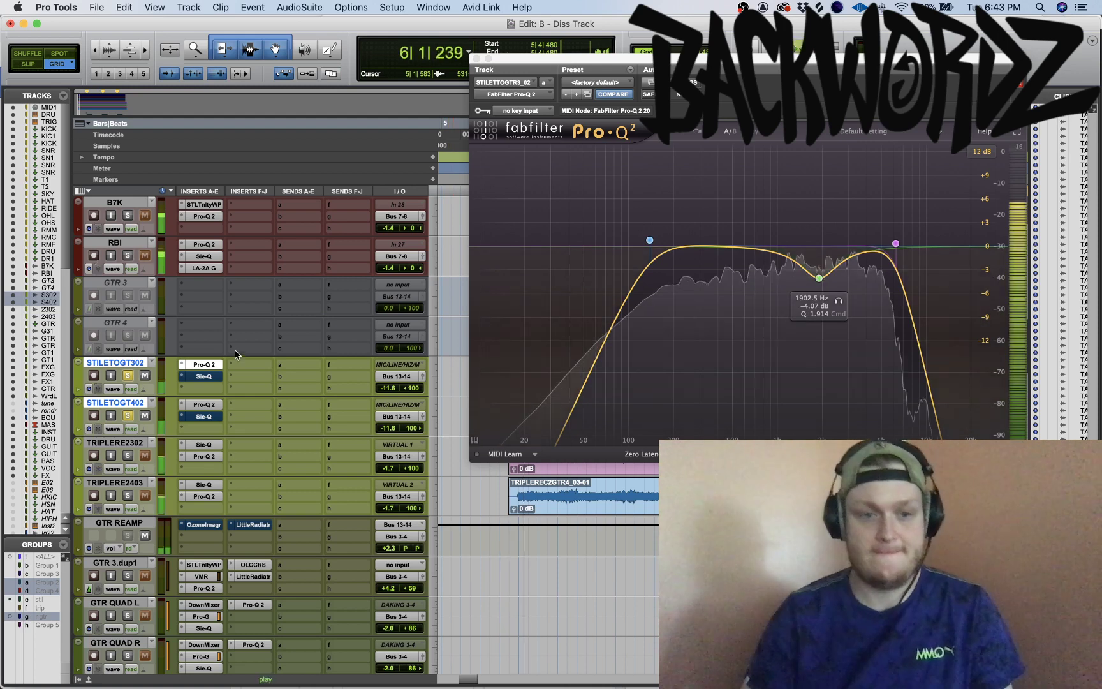
{"action": "left_click", "coordinate": [204, 405]}
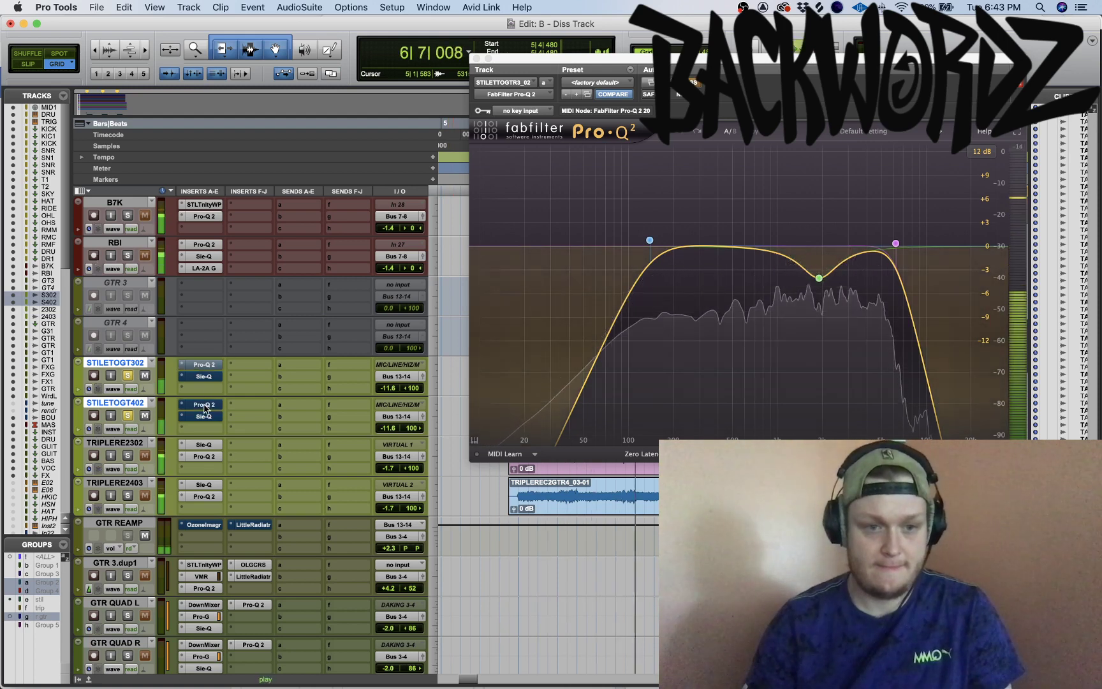
{"action": "left_click", "coordinate": [208, 365]}
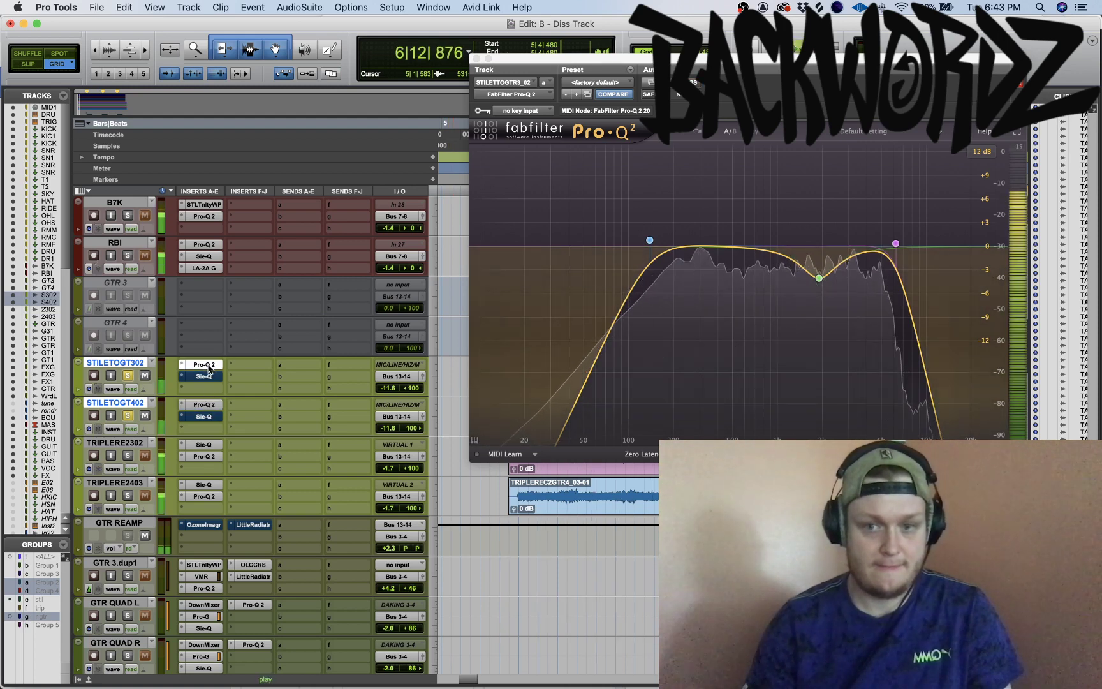
{"action": "key", "text": "space"}
Open Sie-Q on STILETOGT302, engage it on both STILETO tracks, compare it against bypass during playback, and stop
{"action": "left_click", "coordinate": [205, 376]}
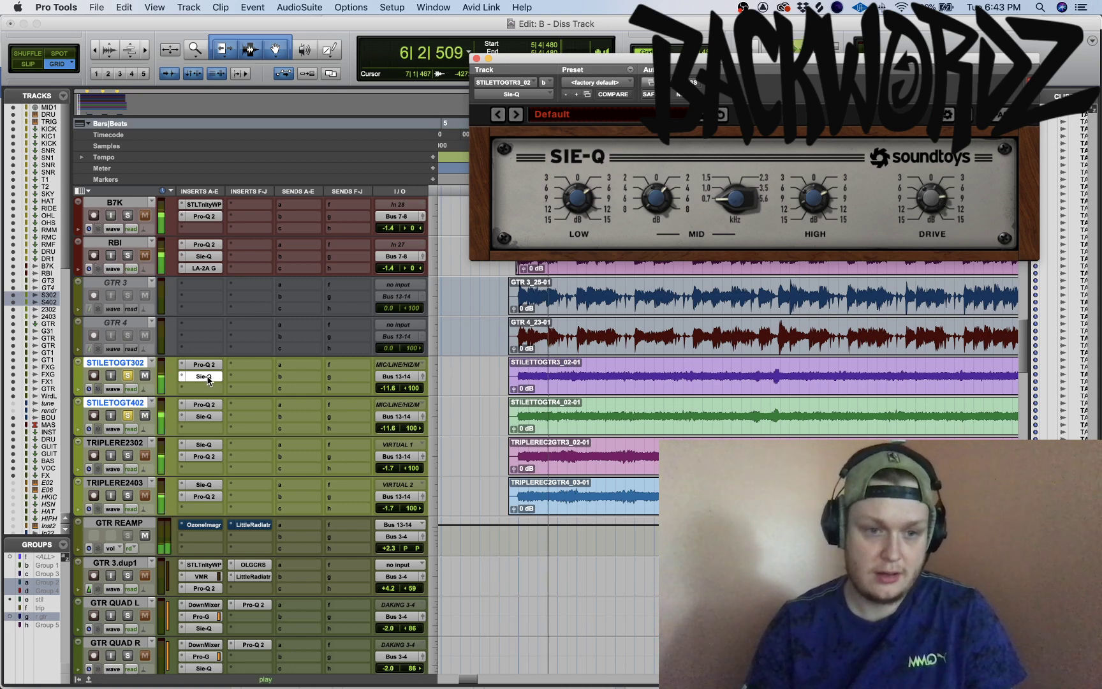
{"action": "left_click", "coordinate": [204, 417]}
{"action": "left_click", "coordinate": [204, 377]}
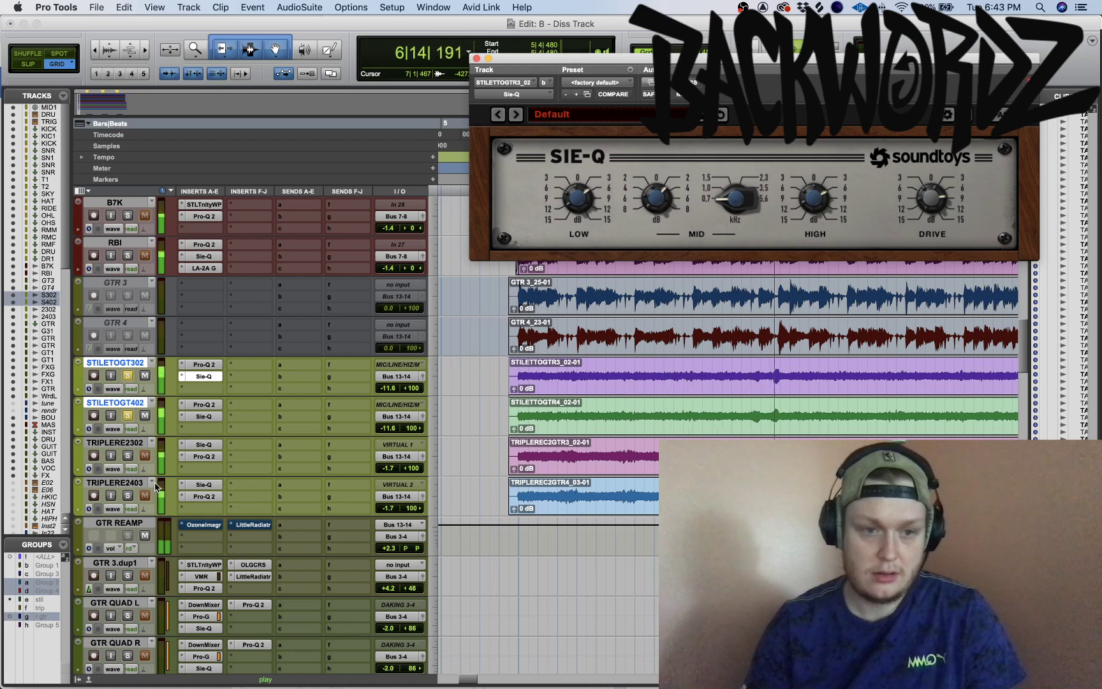
{"action": "key", "text": "space"}
Select and solo all four STILETO and TRIPLERE reamp tracks, play them together, and stop
{"action": "left_click", "coordinate": [121, 483], "text": "shift"}
{"action": "key", "text": "space"}
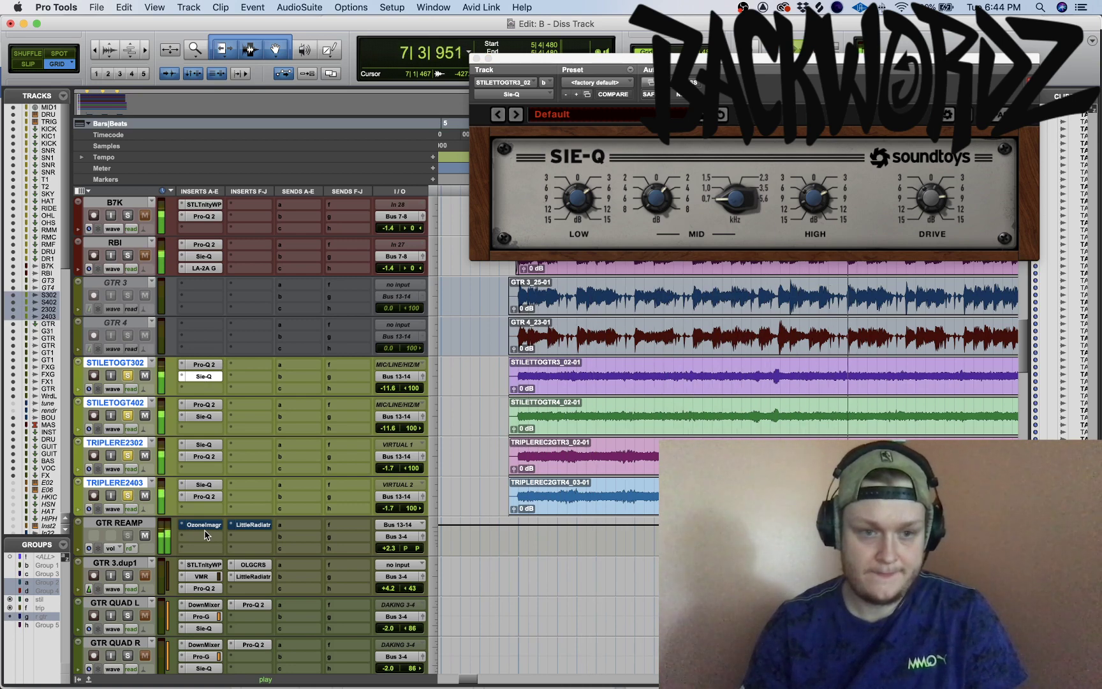
{"action": "key", "text": "space"}
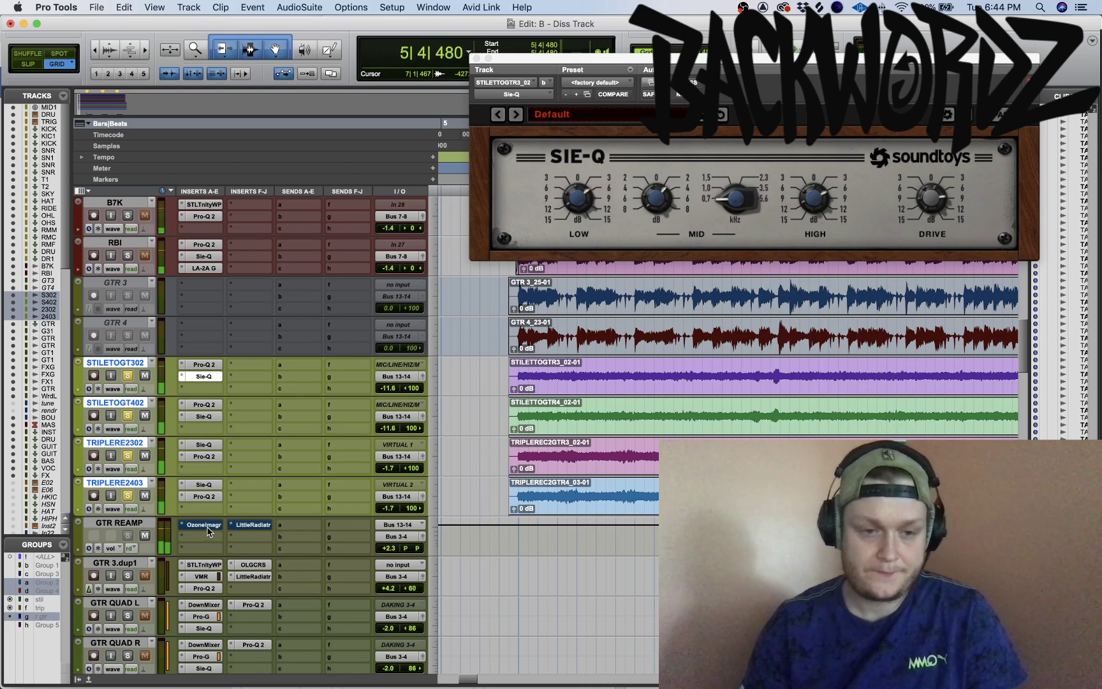
Select the GTR REAMP track, then open and engage its Ozone Imager insert
{"action": "left_click", "coordinate": [130, 524]}
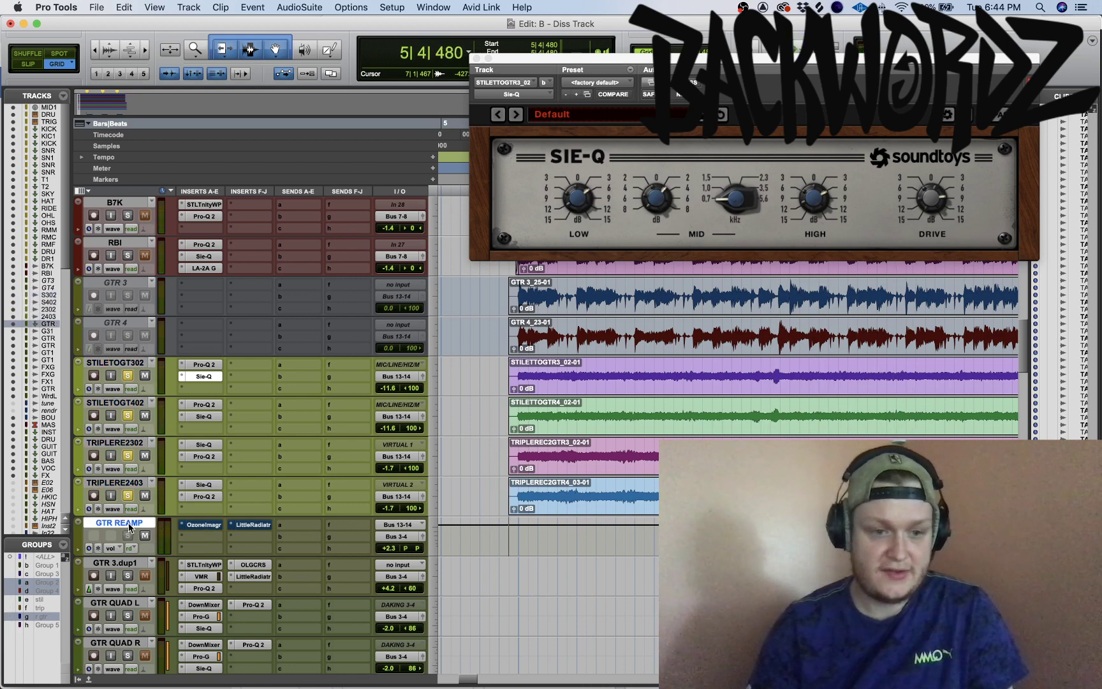
{"action": "left_click", "coordinate": [204, 525]}
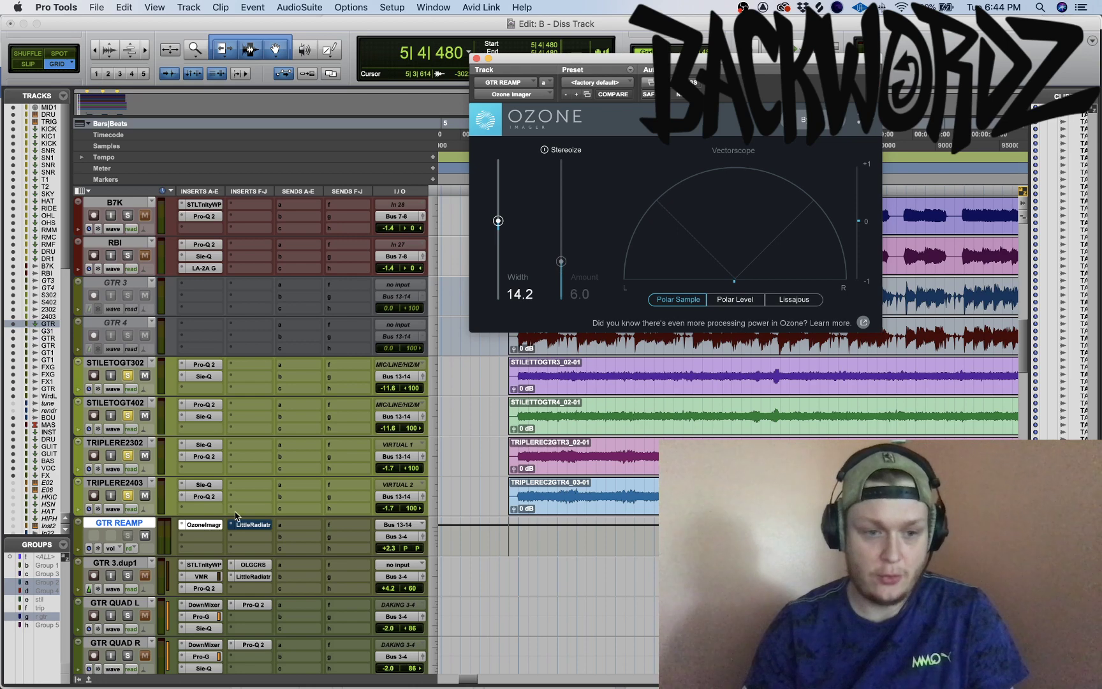
Compare the soloed reamps with Ozone Imager bypassed and engaged on GTR REAMP during playback, and stop
{"action": "key", "text": "space"}
{"action": "left_click", "coordinate": [214, 525], "text": "super"}
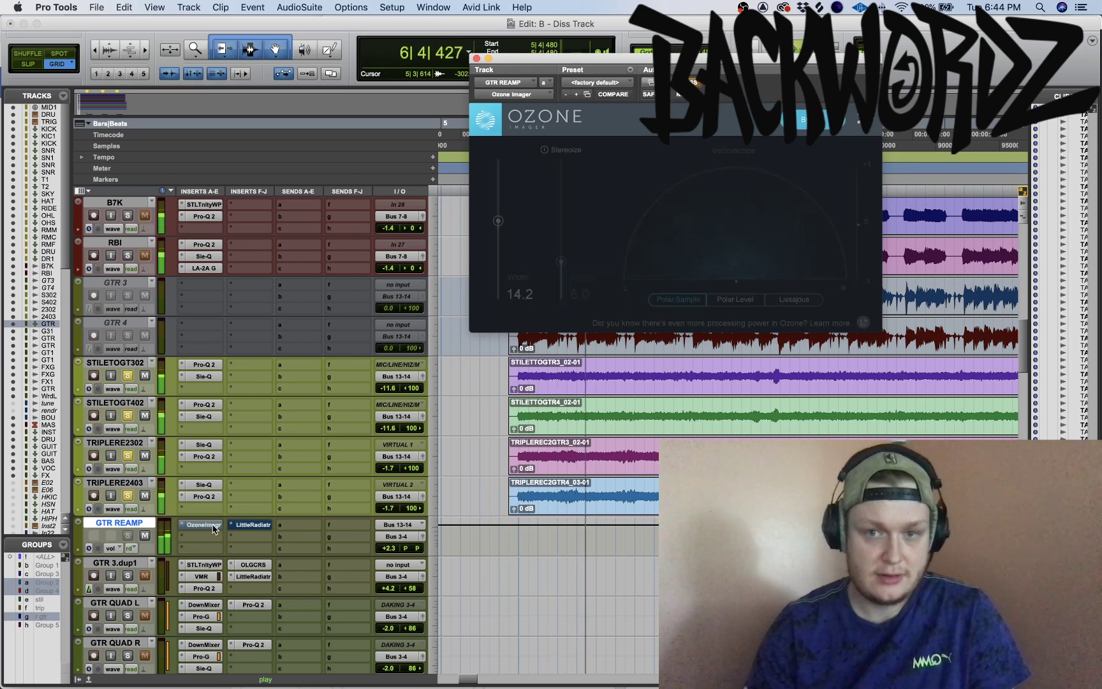
{"action": "left_click", "coordinate": [214, 525], "text": "super"}
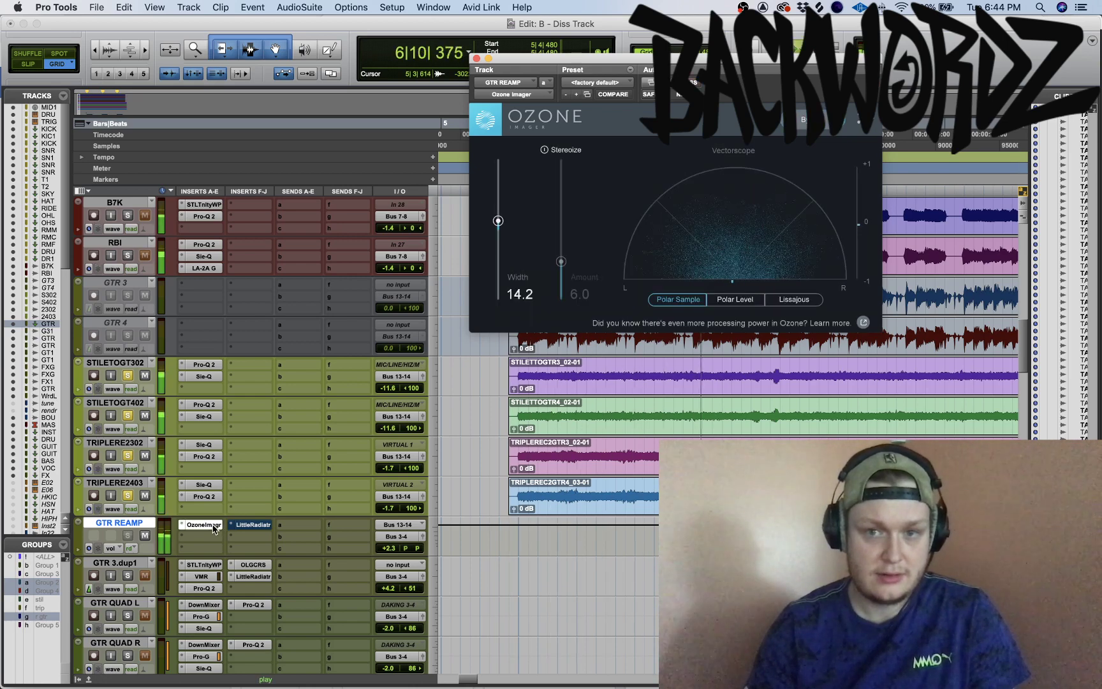
{"action": "key", "text": "space"}
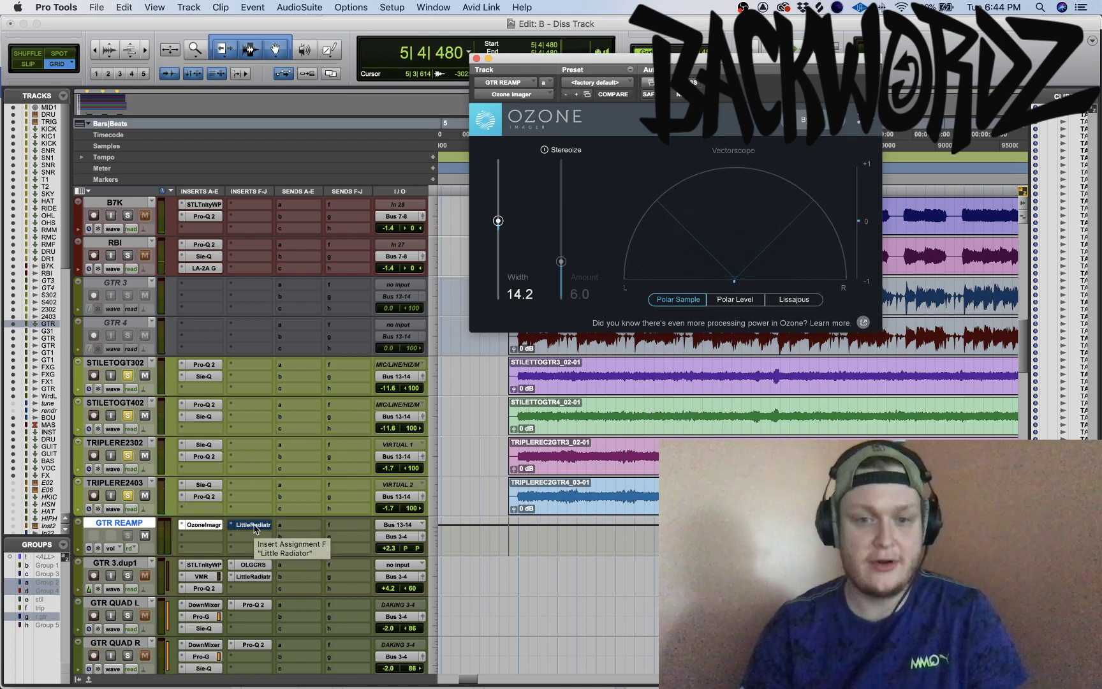
Open and engage the Little Radiator insert on GTR REAMP, play the soloed reamps through it, and stop
{"action": "left_click", "coordinate": [254, 526]}
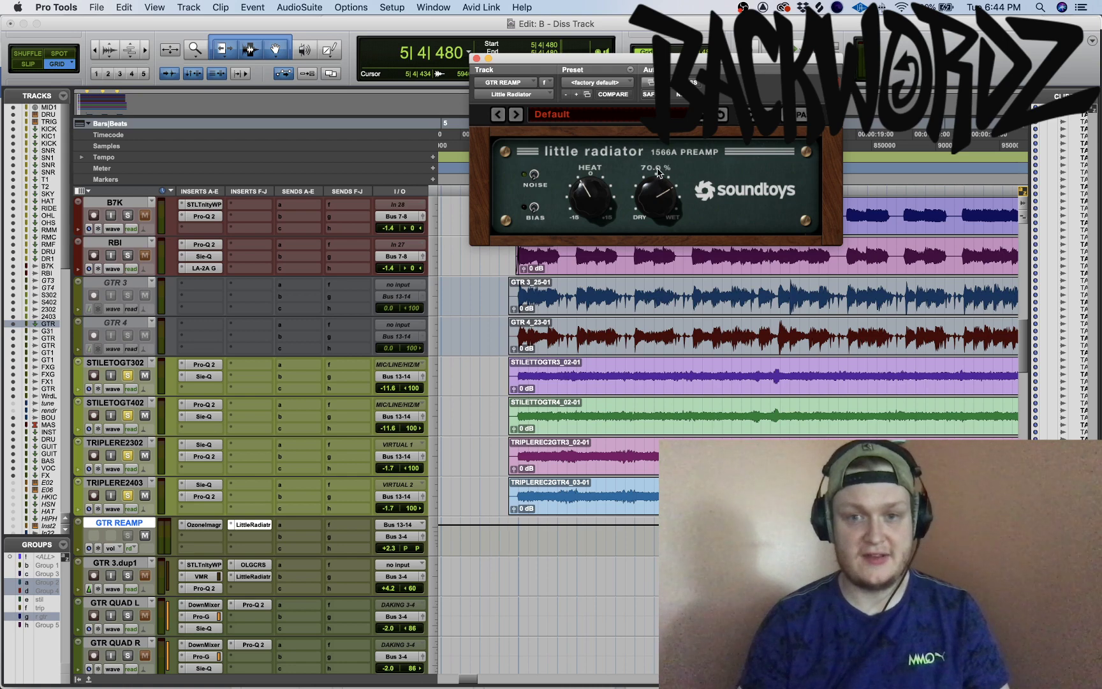
{"action": "key", "text": "space"}
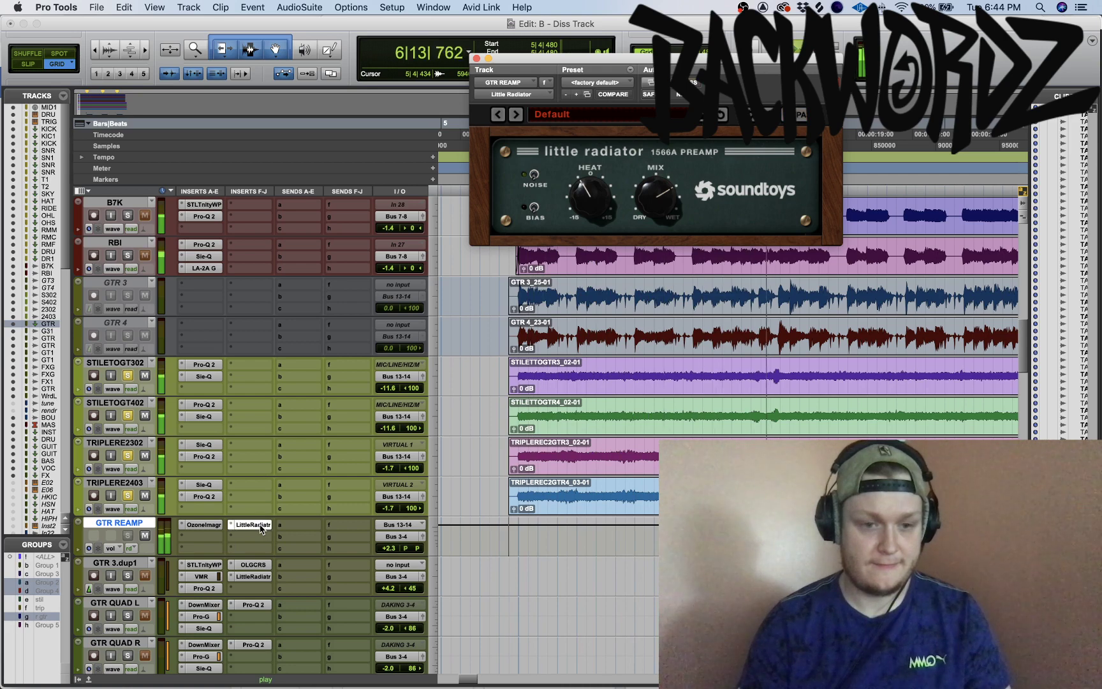
{"action": "key", "text": "space"}
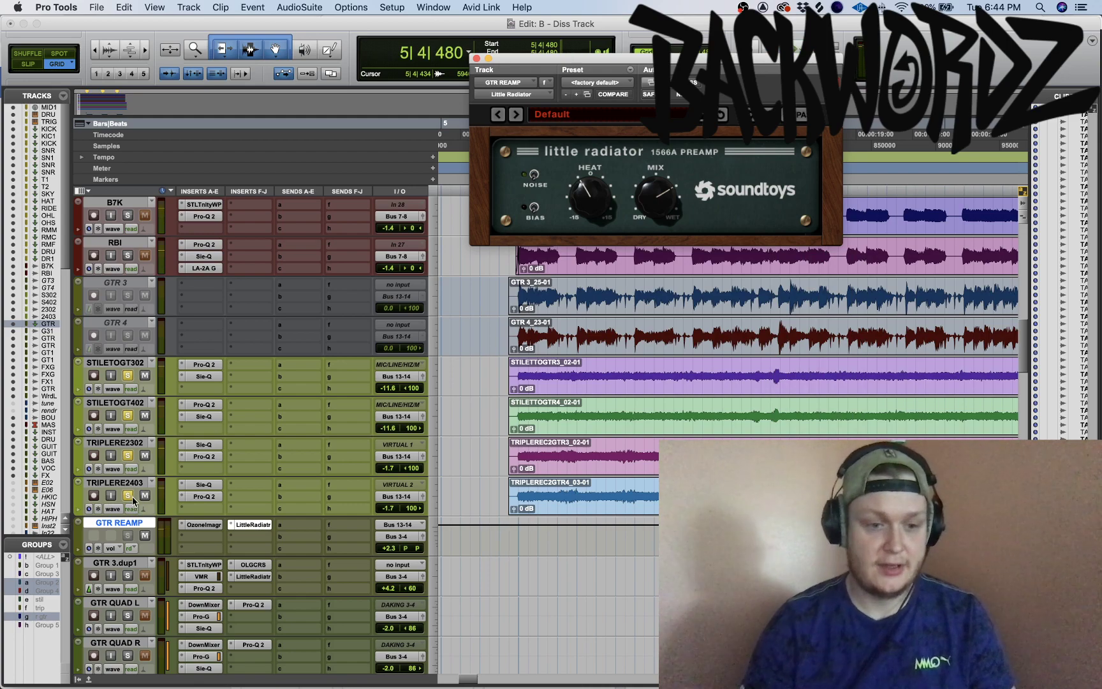
Inspect the Pro-Q 2 on the GUITAR RHYTHM bus in the Mix window, close it, and return to the Edit window
{"action": "key", "text": "super+equal"}
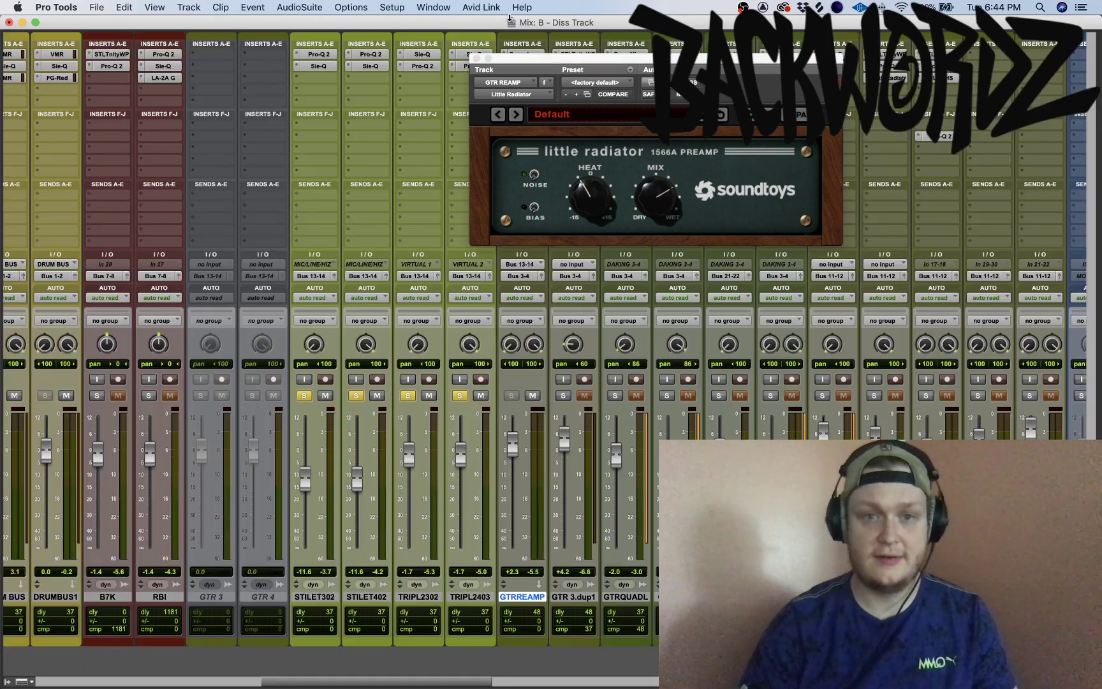
{"action": "left_click", "coordinate": [476, 58]}
{"action": "scroll", "coordinate": [497, 59], "scroll_direction": "right", "scroll_amount": 15}
{"action": "scroll", "coordinate": [498, 58], "scroll_direction": "left", "scroll_amount": 5}
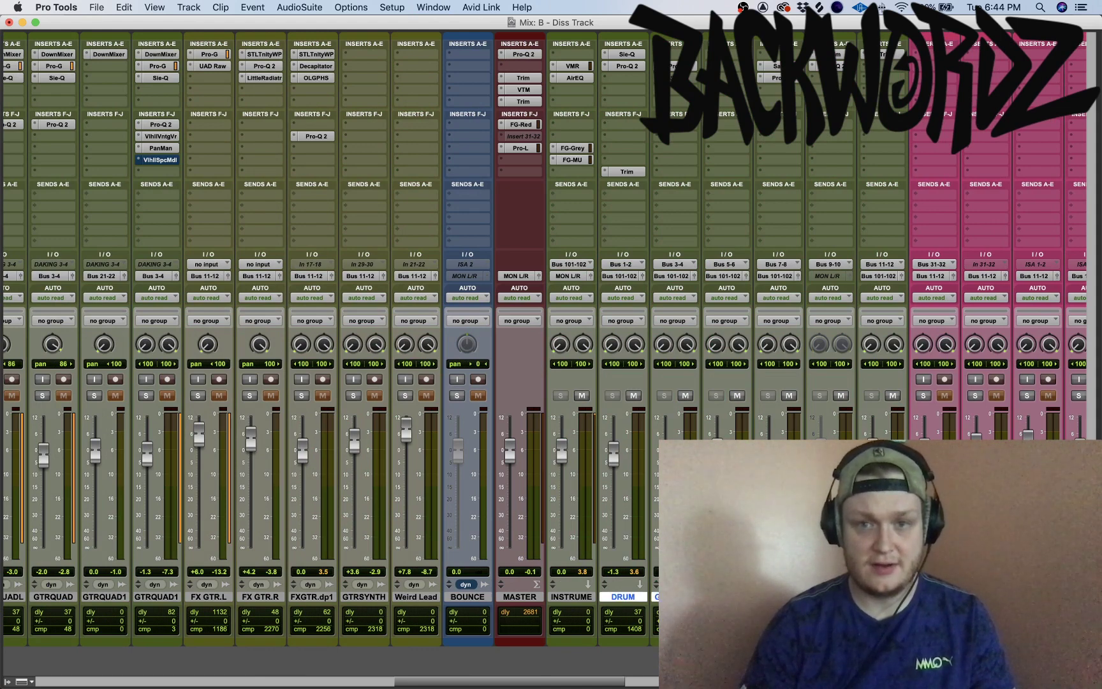
{"action": "left_click", "coordinate": [676, 66]}
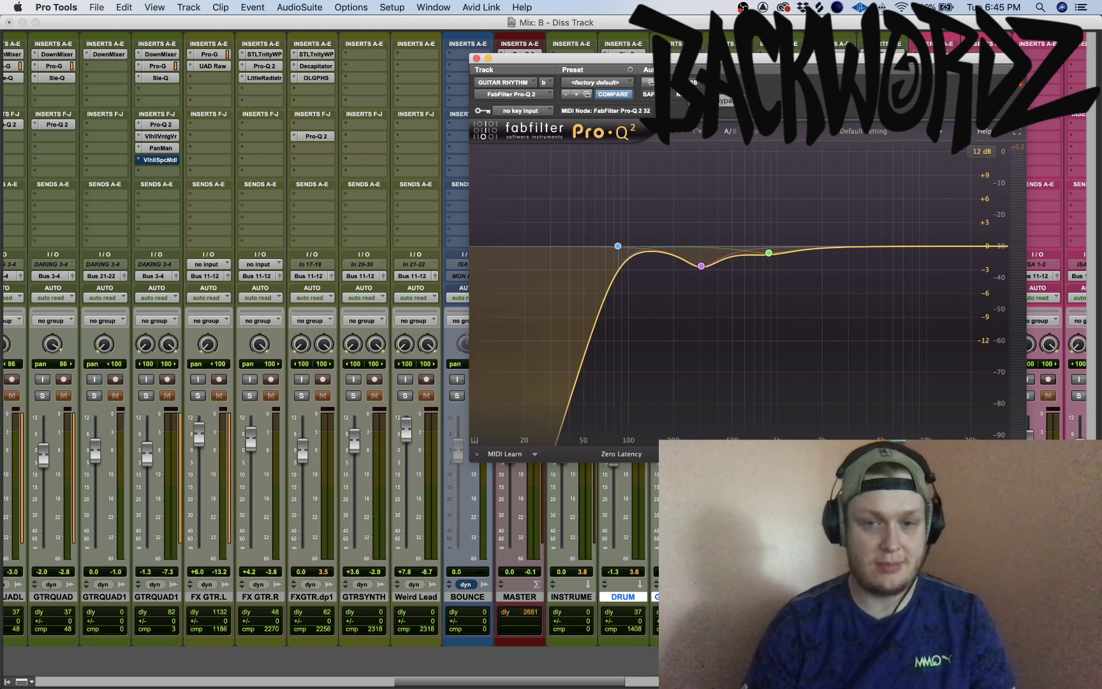
{"action": "key", "text": "space"}
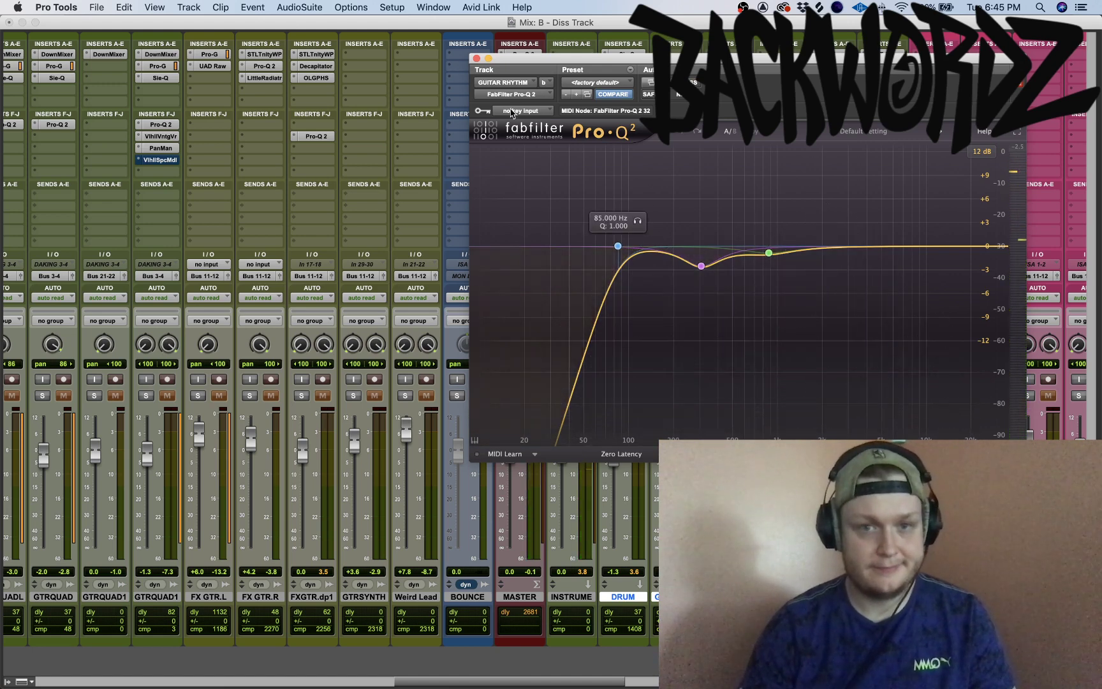
{"action": "left_click", "coordinate": [477, 59]}
{"action": "key", "text": "super+equal"}
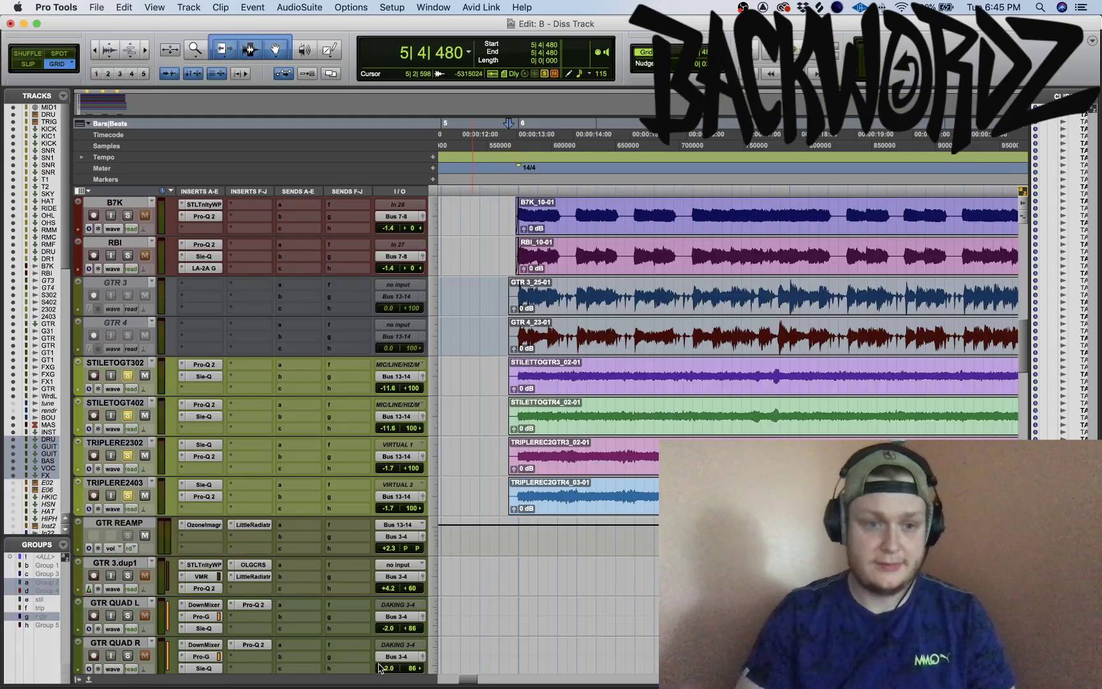
Clear the solos on the four reamp tracks, play the song from 5|4|480 while following the arrangement towards the chorus, and stop
{"action": "key", "text": "space"}
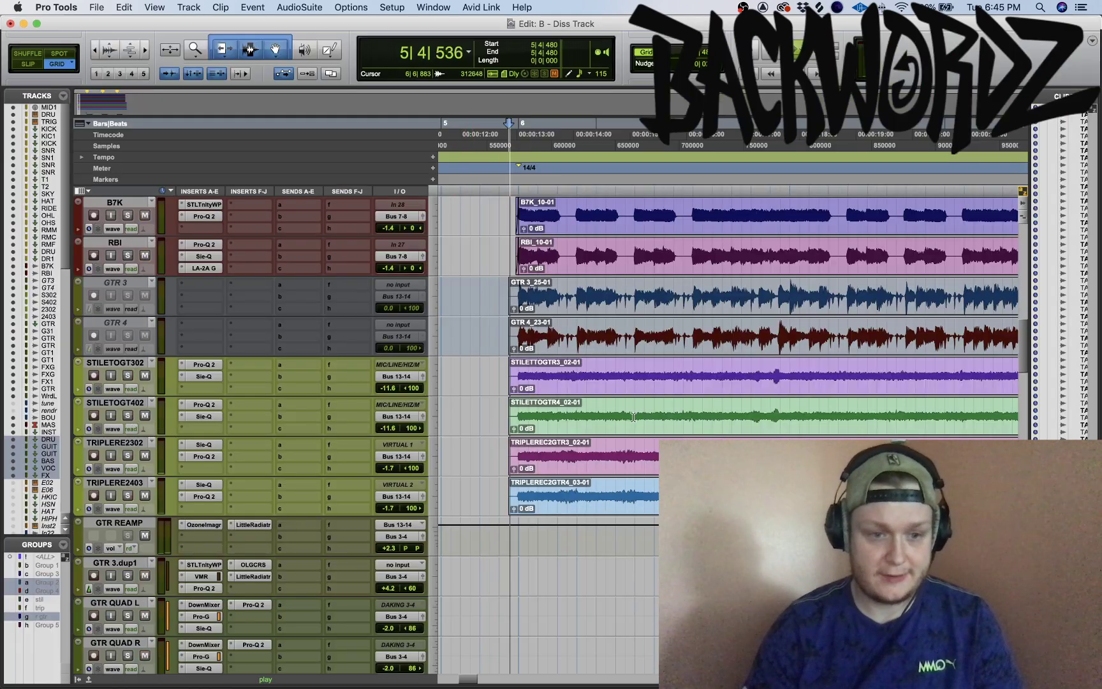
{"action": "scroll", "coordinate": [633, 417], "scroll_direction": "down", "scroll_amount": 2}
{"action": "scroll", "coordinate": [633, 417], "scroll_direction": "right", "scroll_amount": 2}
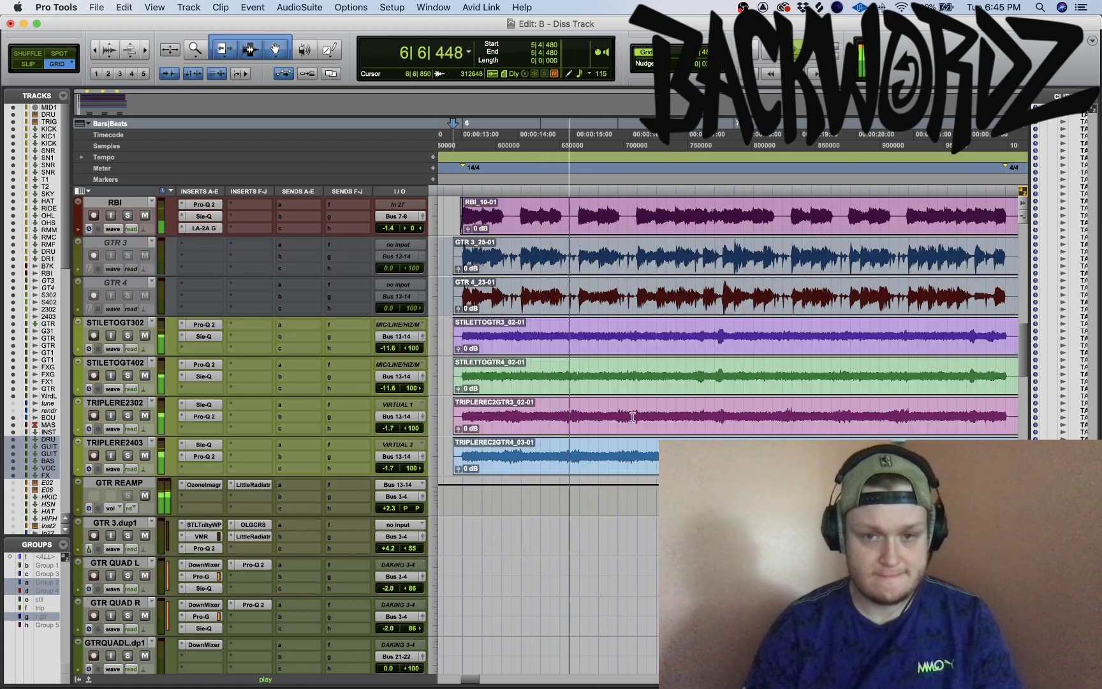
{"action": "scroll", "coordinate": [633, 417], "scroll_direction": "right", "scroll_amount": 6}
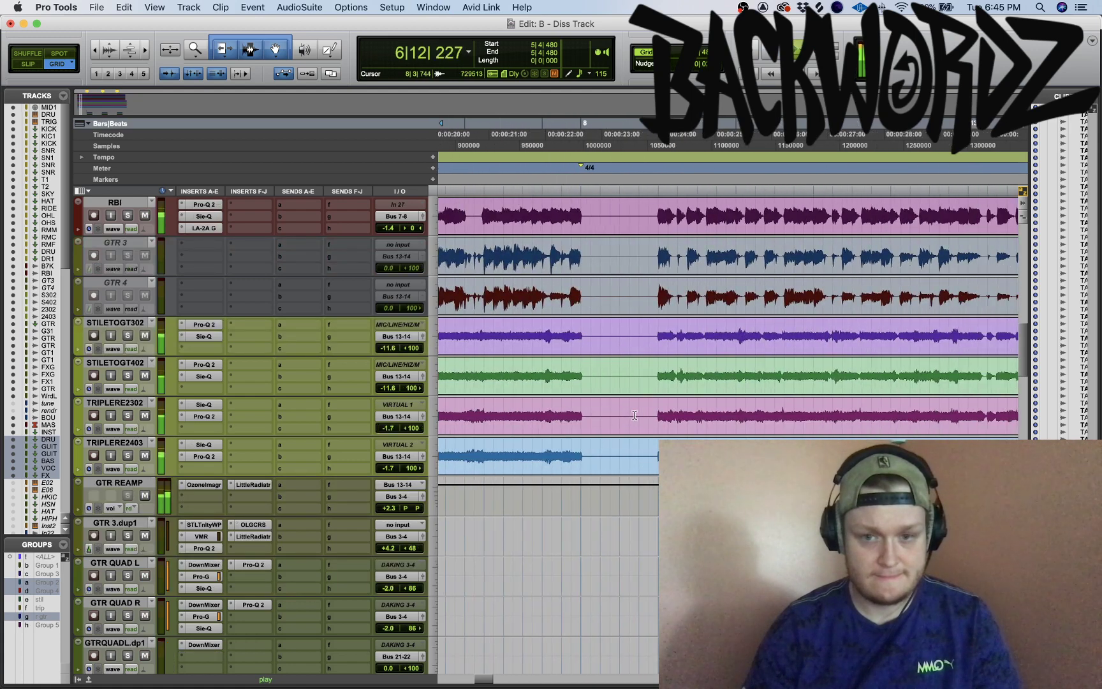
{"action": "scroll", "coordinate": [633, 416], "scroll_direction": "up", "scroll_amount": 1}
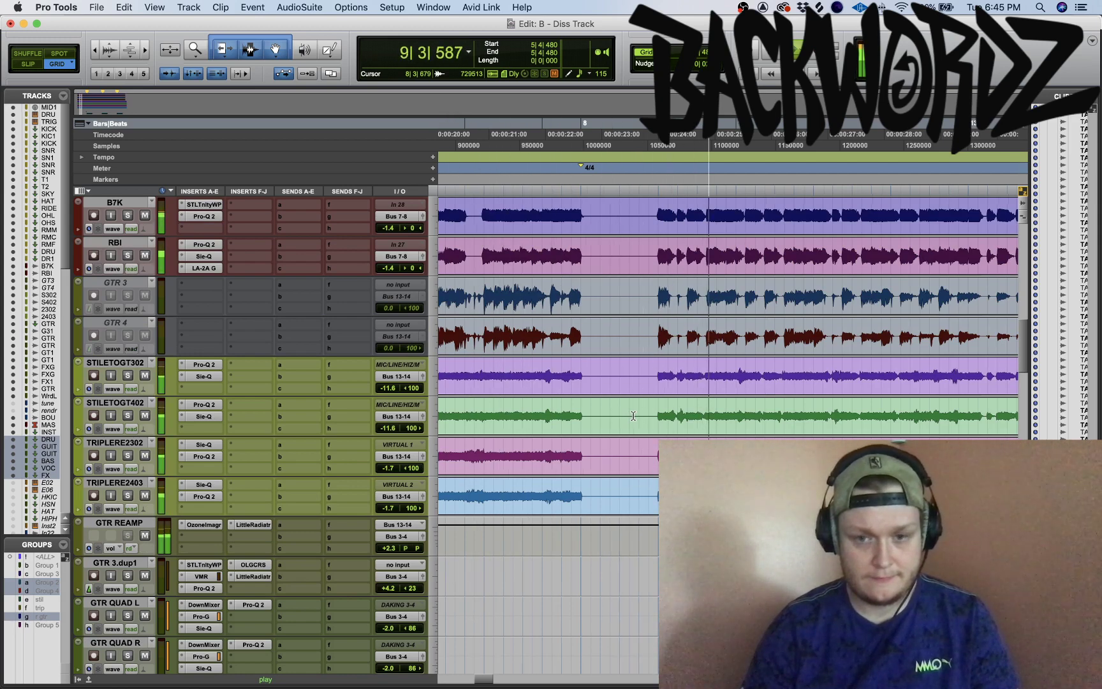
{"action": "scroll", "coordinate": [633, 416], "scroll_direction": "right", "scroll_amount": 10}
{"action": "scroll", "coordinate": [633, 416], "scroll_direction": "left", "scroll_amount": 8}
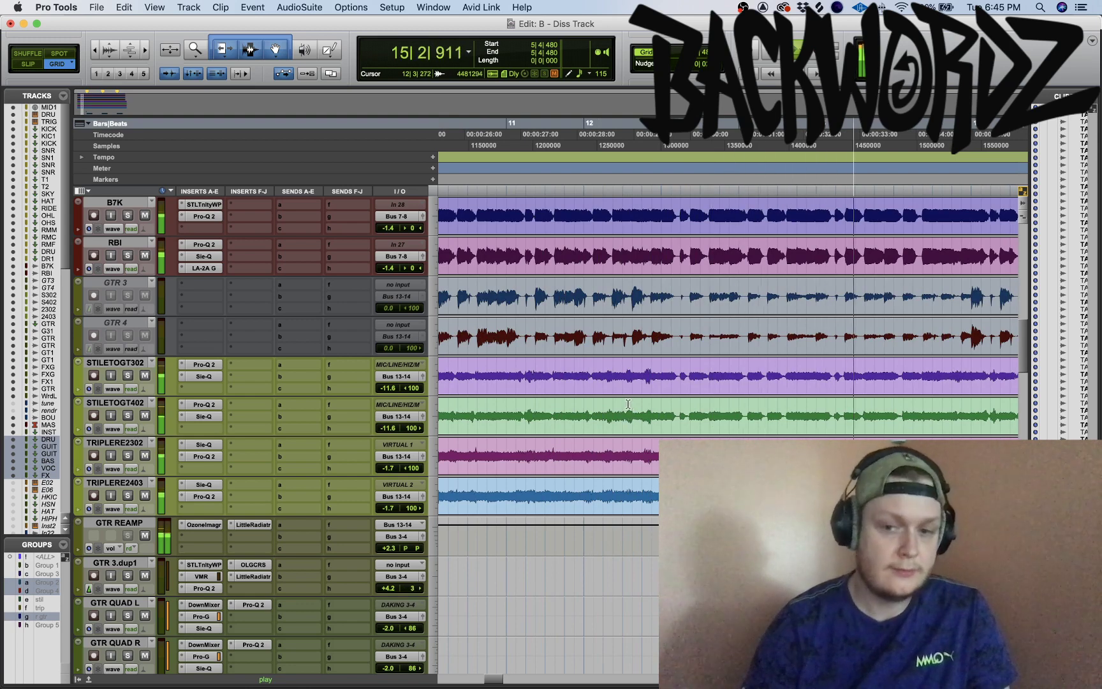
{"action": "scroll", "coordinate": [629, 403], "scroll_direction": "right", "scroll_amount": 8}
{"action": "scroll", "coordinate": [628, 404], "scroll_direction": "up", "scroll_amount": 1}
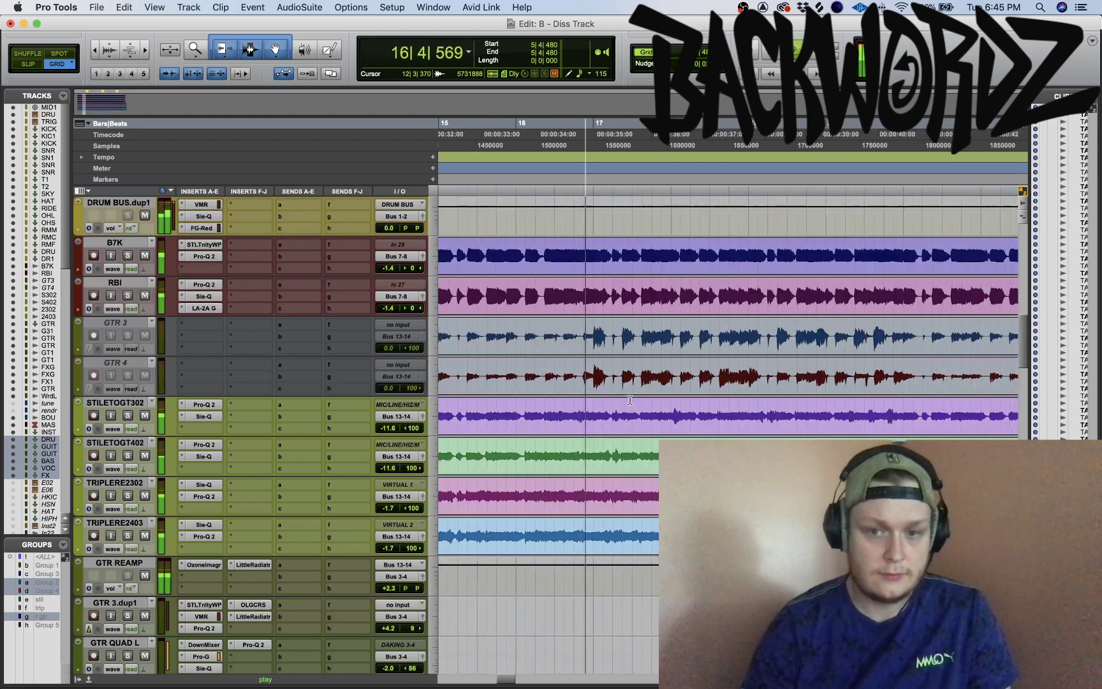
{"action": "scroll", "coordinate": [631, 401], "scroll_direction": "right", "scroll_amount": 10}
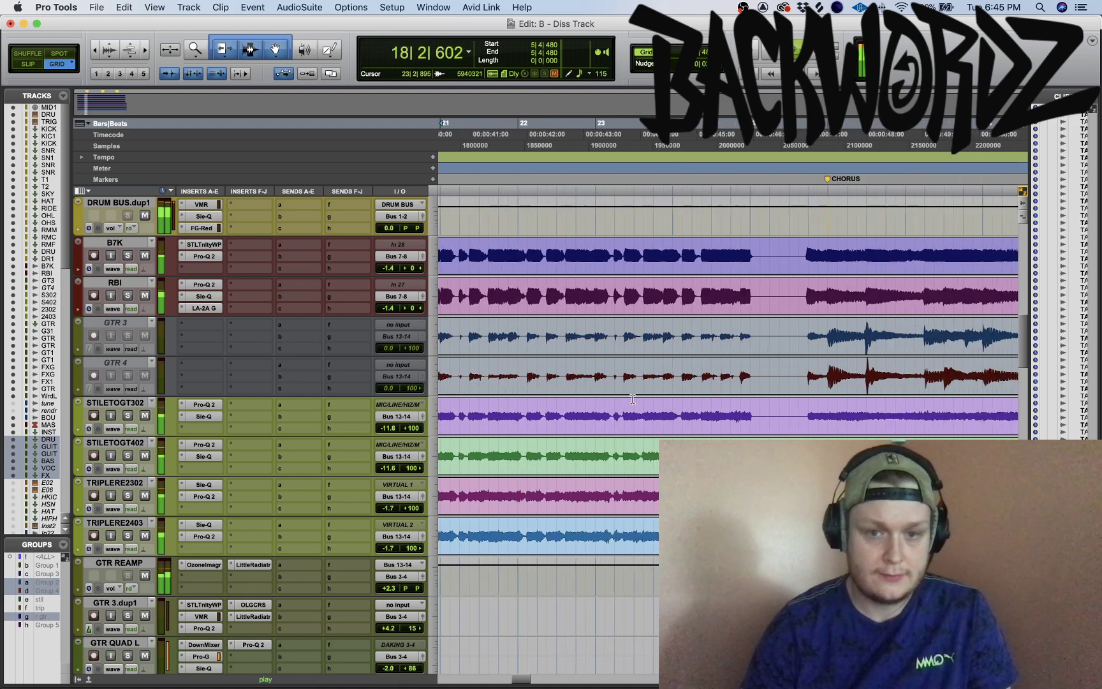
{"action": "key", "text": "space"}
Set the playback start on GTR QUAD L to 25|4|000, play the chorus with the quad guitars, and stop
{"action": "scroll", "coordinate": [631, 400], "scroll_direction": "right", "scroll_amount": 5}
{"action": "scroll", "coordinate": [630, 400], "scroll_direction": "down", "scroll_amount": 10}
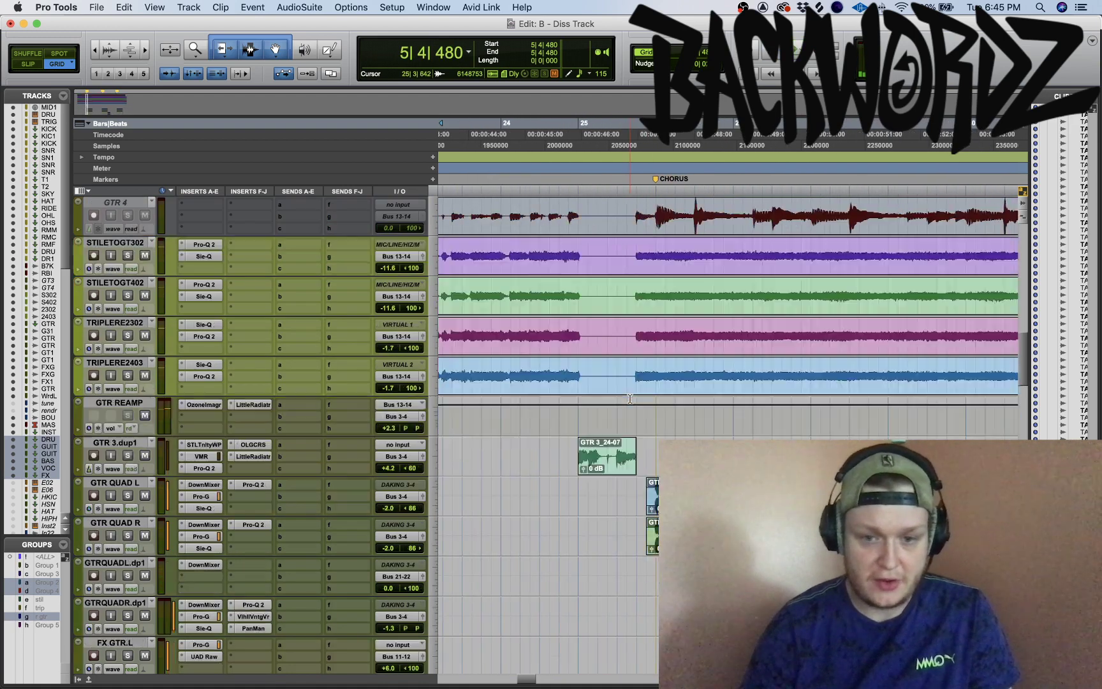
{"action": "left_click", "coordinate": [539, 446]}
{"action": "scroll", "coordinate": [547, 448], "scroll_direction": "up", "scroll_amount": 5}
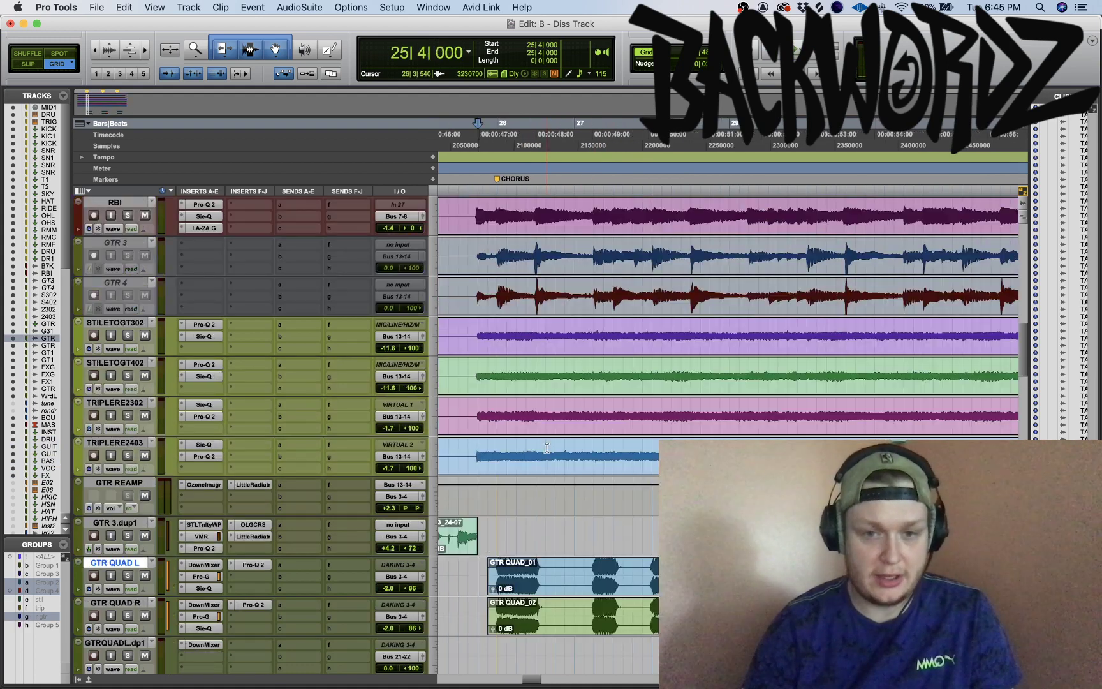
{"action": "scroll", "coordinate": [547, 448], "scroll_direction": "right", "scroll_amount": 2}
{"action": "key", "text": "space"}
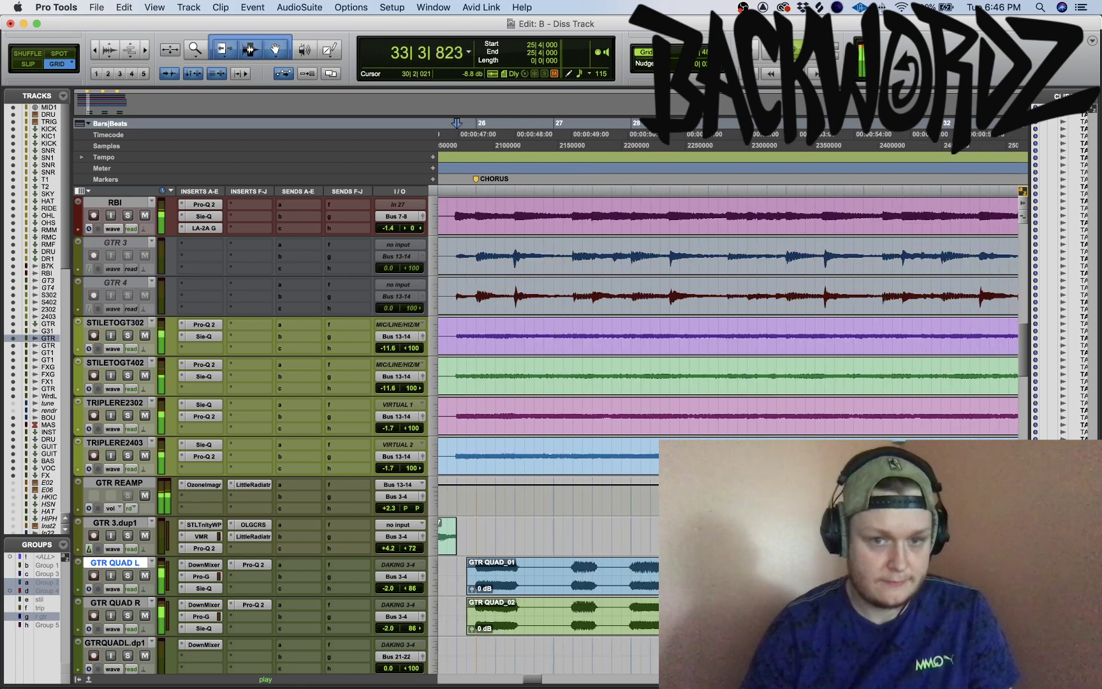
{"action": "key", "text": "space"}
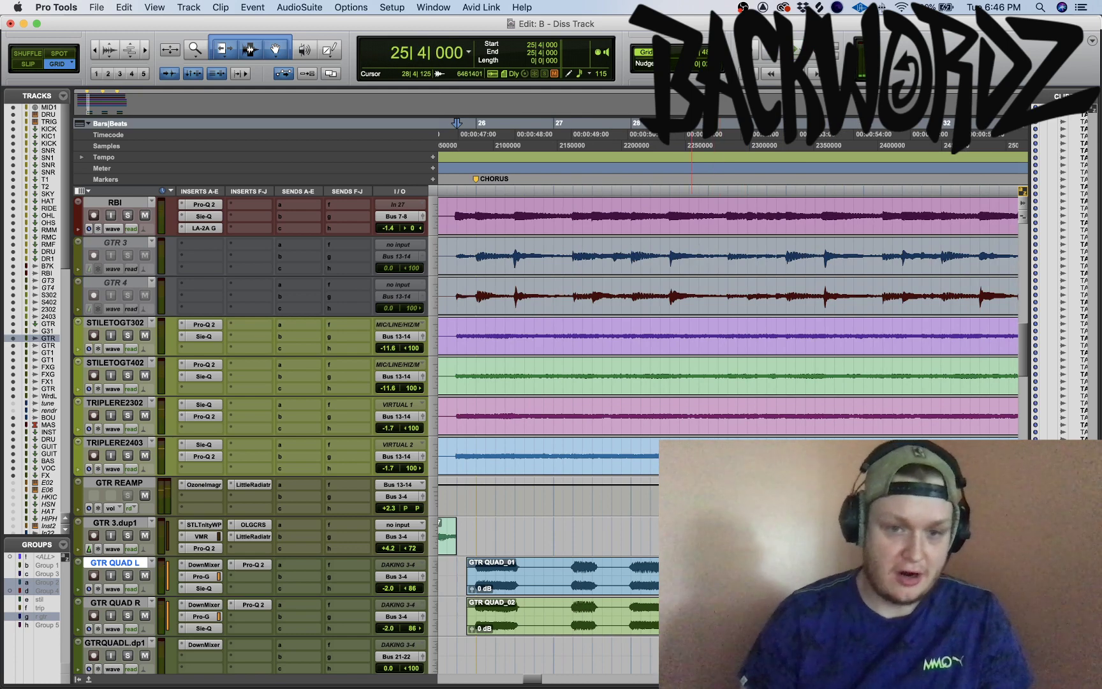
Solo GTR QUAD L and GTR QUAD R, bypass Sie-Q and Pro-Q 2 on both, play the chorus, and stop
{"action": "left_click", "coordinate": [138, 603], "text": "shift"}
{"action": "left_click", "coordinate": [128, 576]}
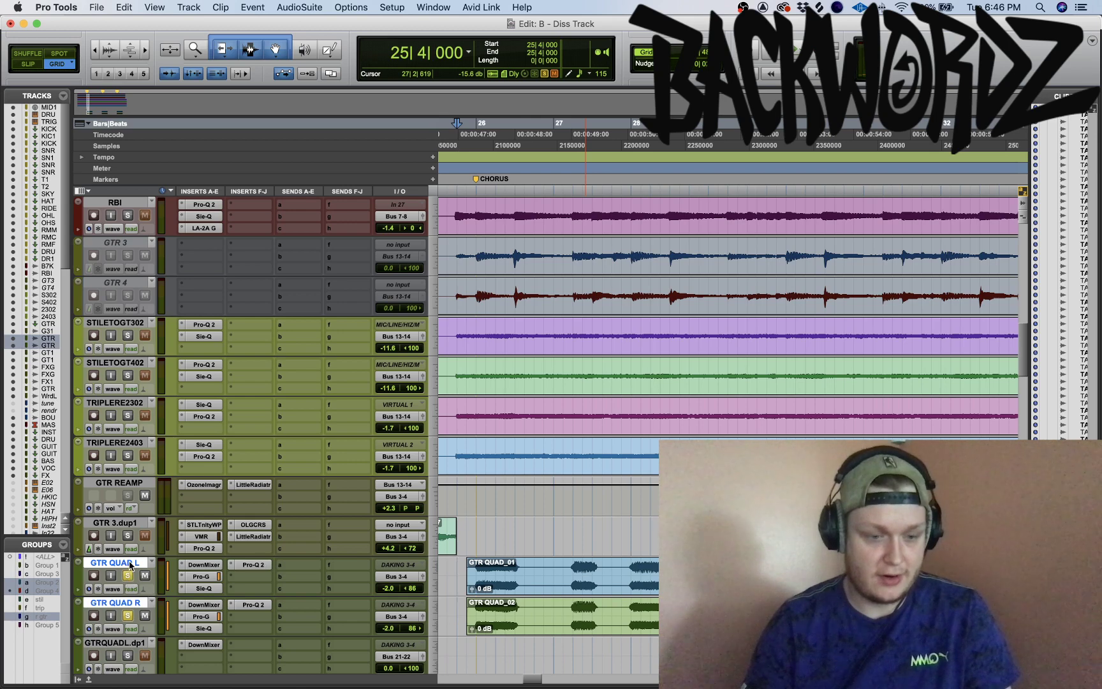
{"action": "key", "text": "shift+a"}
{"action": "scroll", "coordinate": [549, 531], "scroll_direction": "down", "scroll_amount": 1}
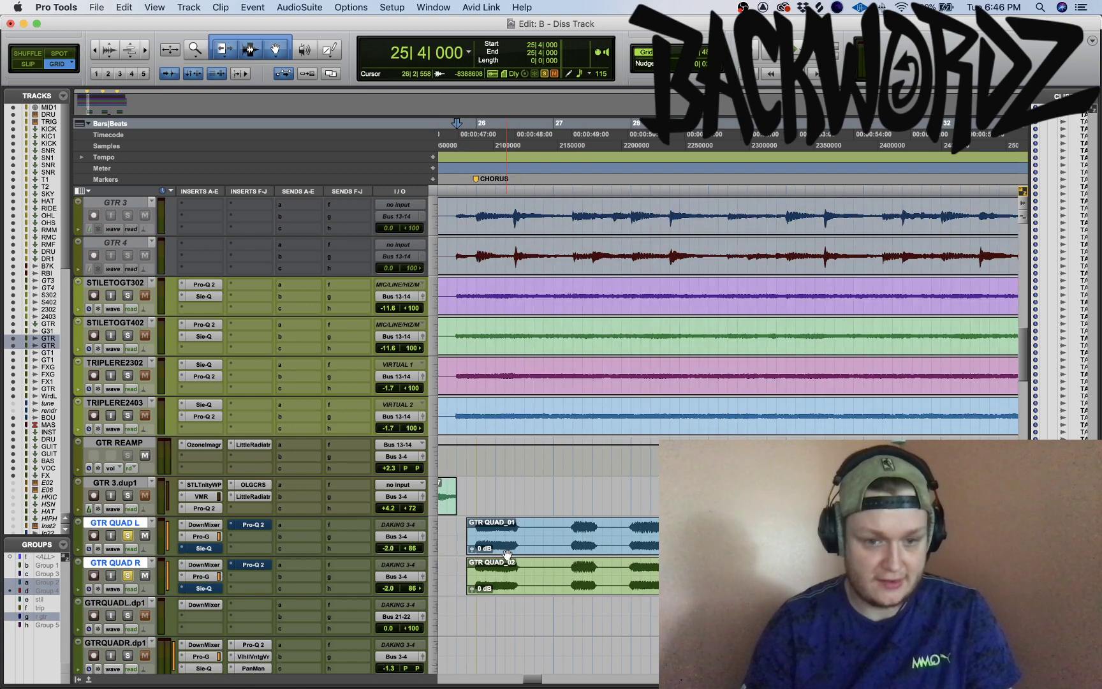
{"action": "key", "text": "space"}
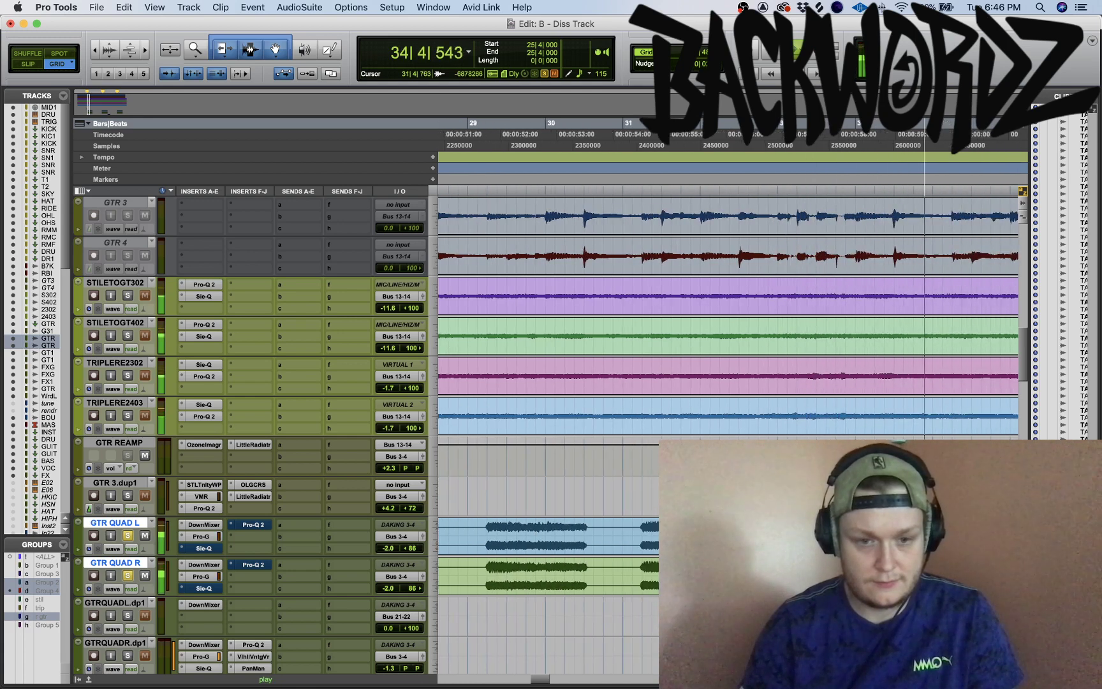
{"action": "key", "text": "space"}
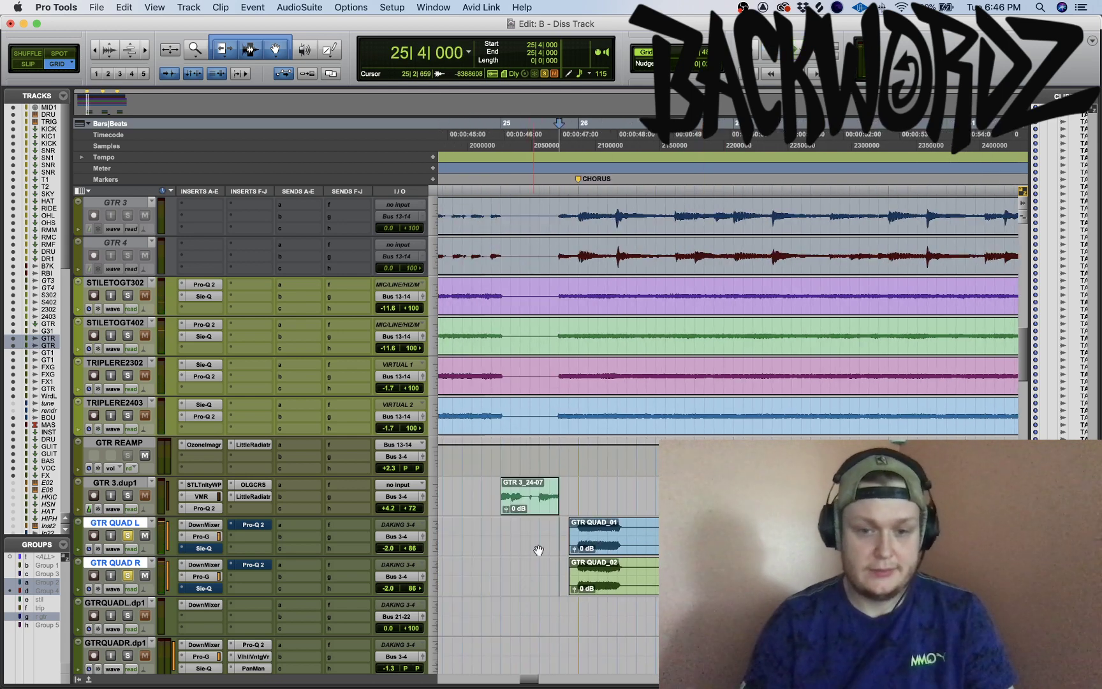
Locate the three-beat passage from 34|3|000 on GTR QUAD L, play the soloed quads from 34|1|000, and stop
{"action": "left_click", "coordinate": [548, 524]}
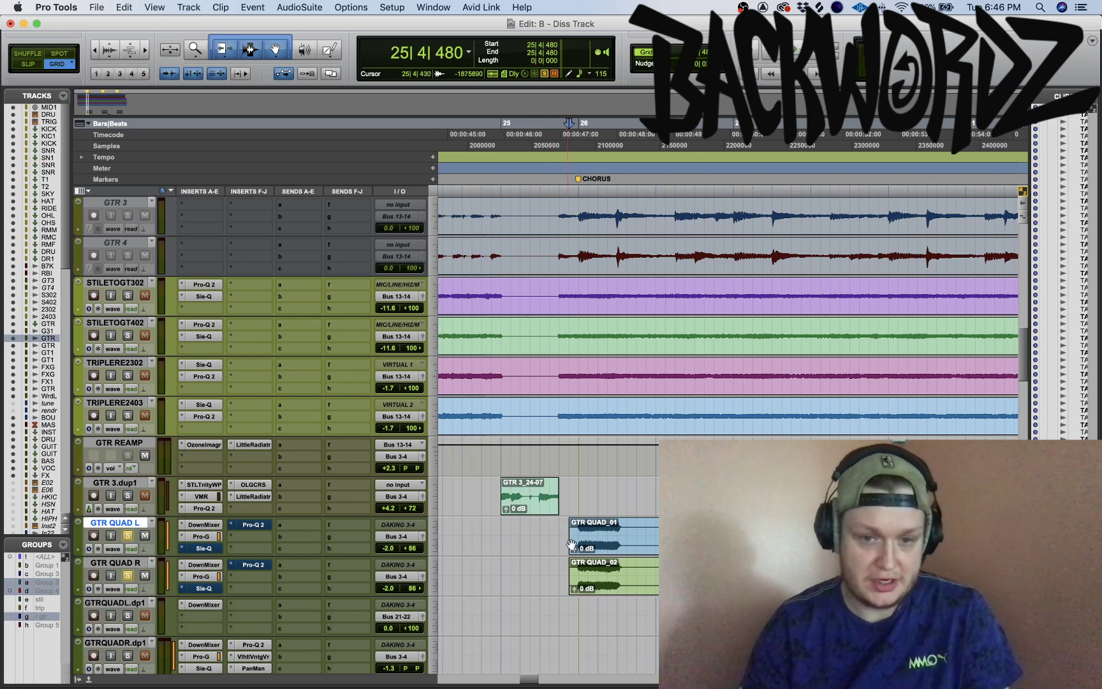
{"action": "scroll", "coordinate": [572, 536], "scroll_direction": "right", "scroll_amount": 10}
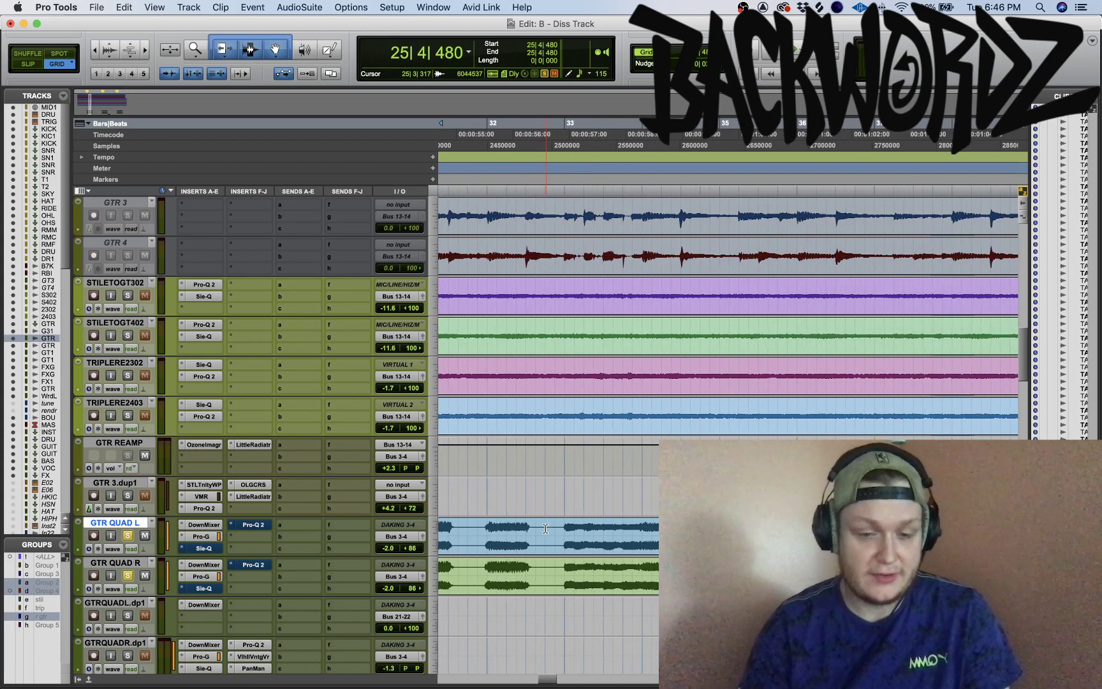
{"action": "scroll", "coordinate": [546, 529], "scroll_direction": "right", "scroll_amount": 3}
{"action": "left_click_drag", "start_coordinate": [522, 528], "coordinate": [580, 527]}
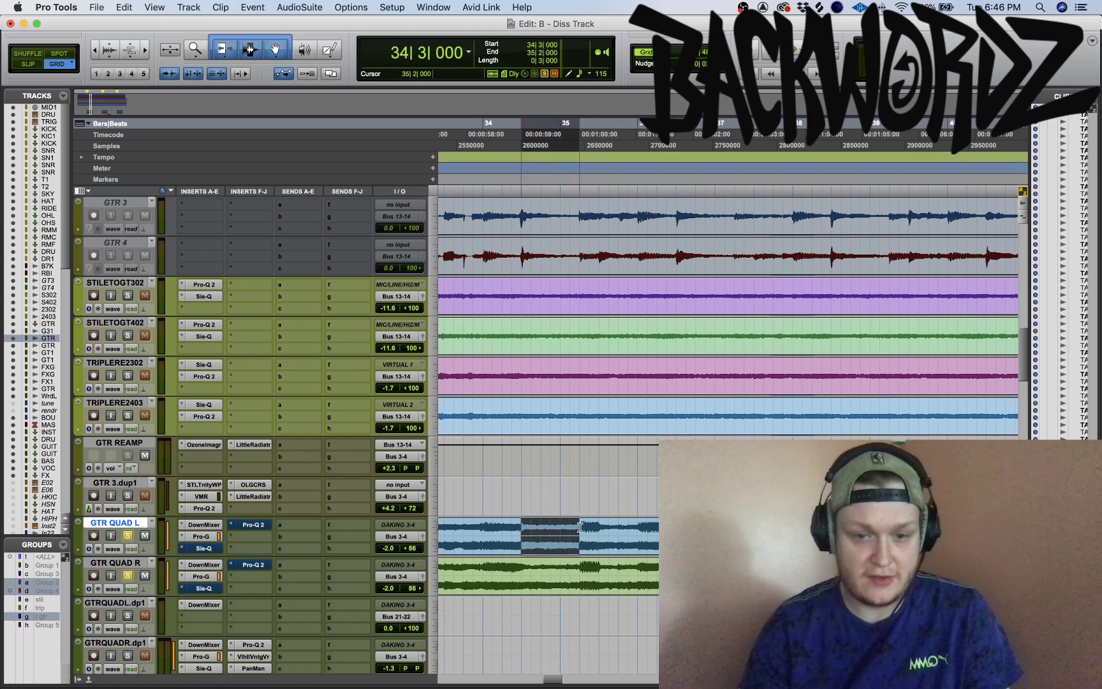
{"action": "left_click", "coordinate": [480, 530]}
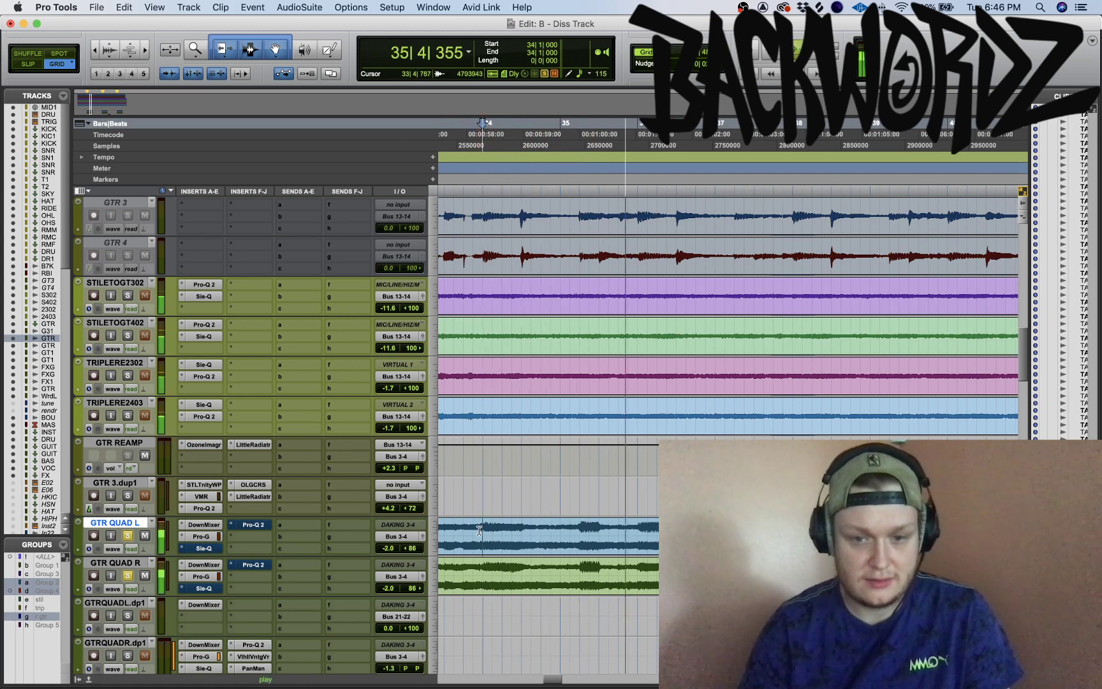
{"action": "key", "text": "space"}
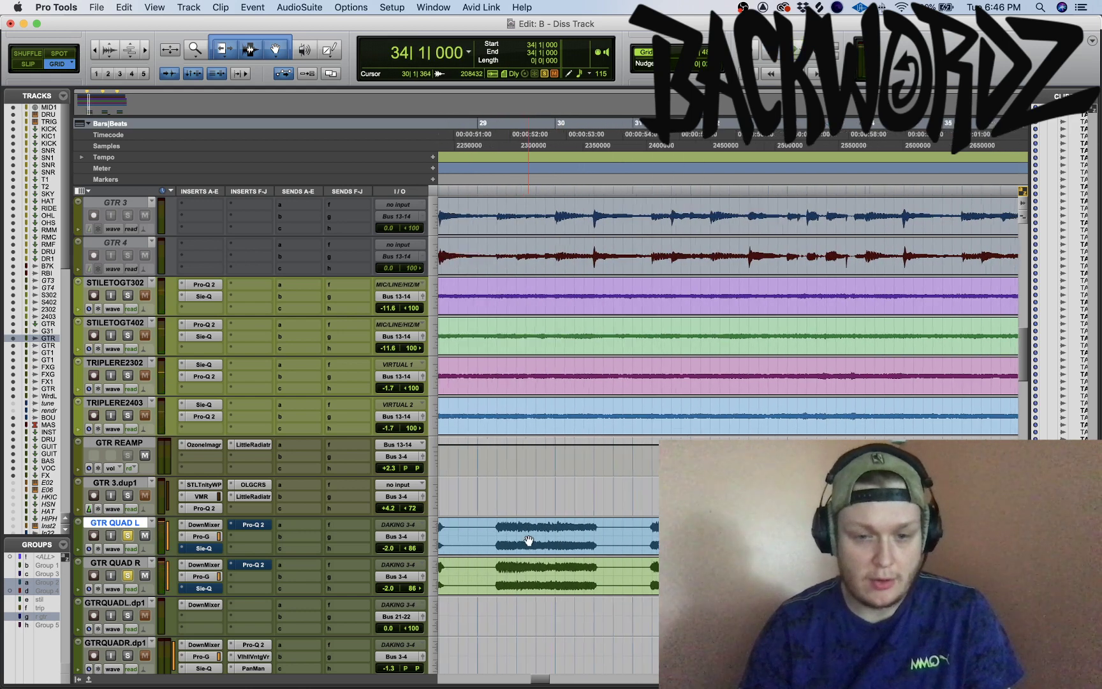
Return the playback start to the beginning of the GTR QUAD clips at 25|4|480, play the soloed quads briefly, and stop
{"action": "scroll", "coordinate": [528, 539], "scroll_direction": "left", "scroll_amount": 5}
{"action": "scroll", "coordinate": [485, 537], "scroll_direction": "up", "scroll_amount": 2}
{"action": "scroll", "coordinate": [469, 536], "scroll_direction": "left", "scroll_amount": 3}
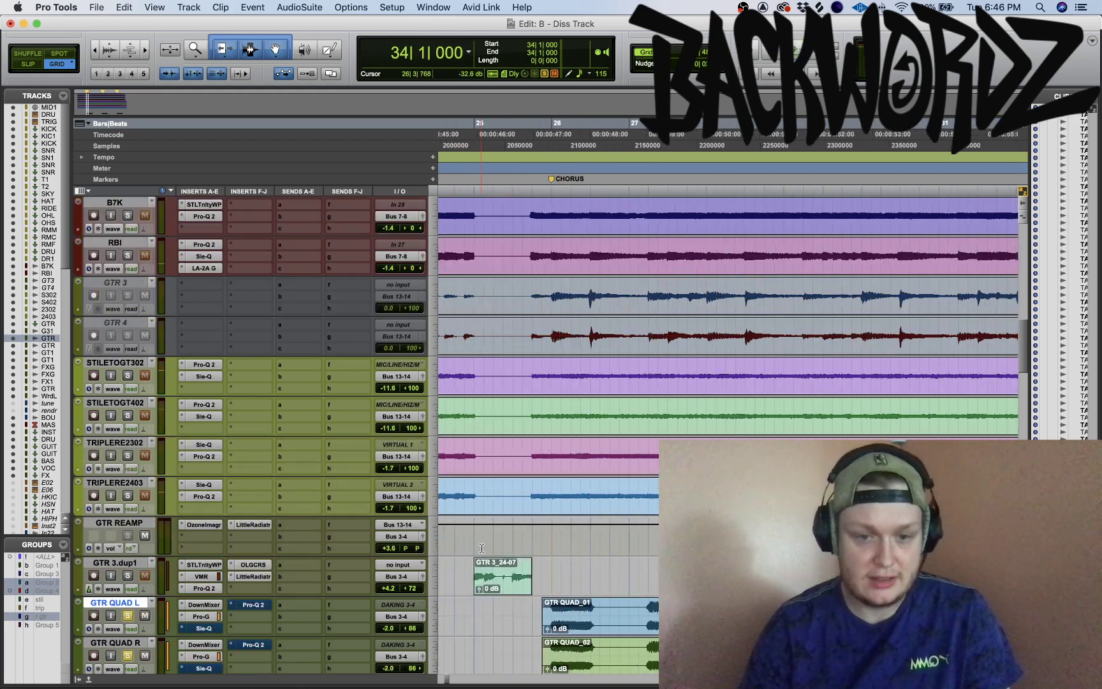
{"action": "left_click", "coordinate": [597, 614]}
{"action": "scroll", "coordinate": [598, 614], "scroll_direction": "right", "scroll_amount": 2}
{"action": "scroll", "coordinate": [596, 614], "scroll_direction": "down", "scroll_amount": 2}
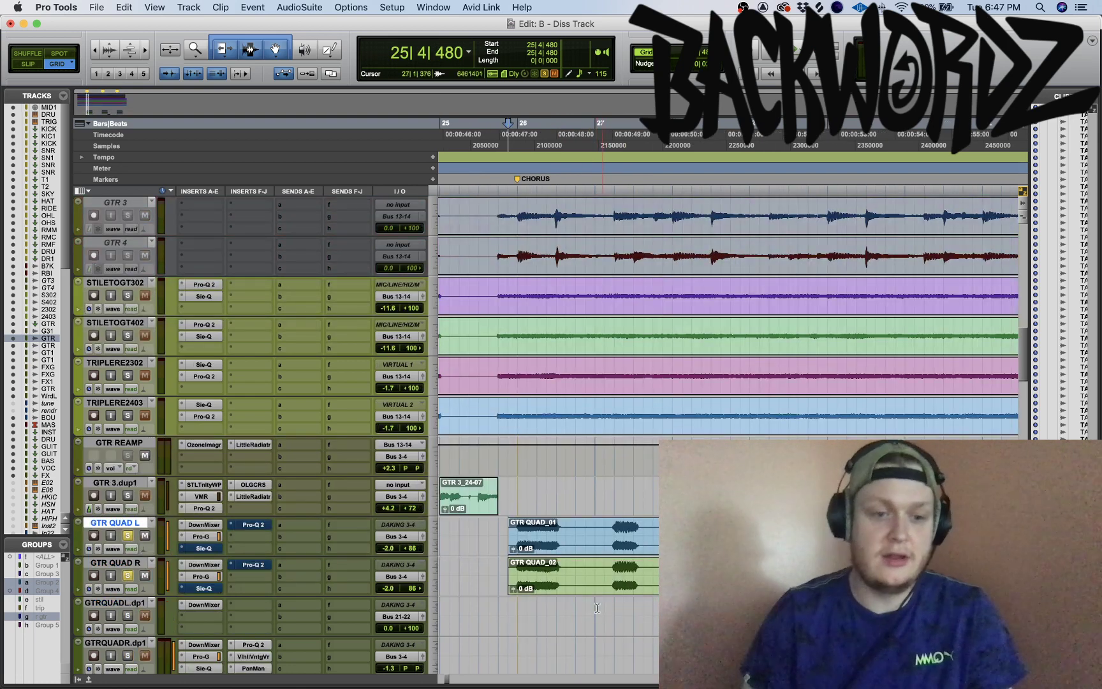
{"action": "key", "text": "space"}
{"action": "scroll", "coordinate": [199, 562], "scroll_direction": "up", "scroll_amount": 2}
{"action": "key", "text": "space"}
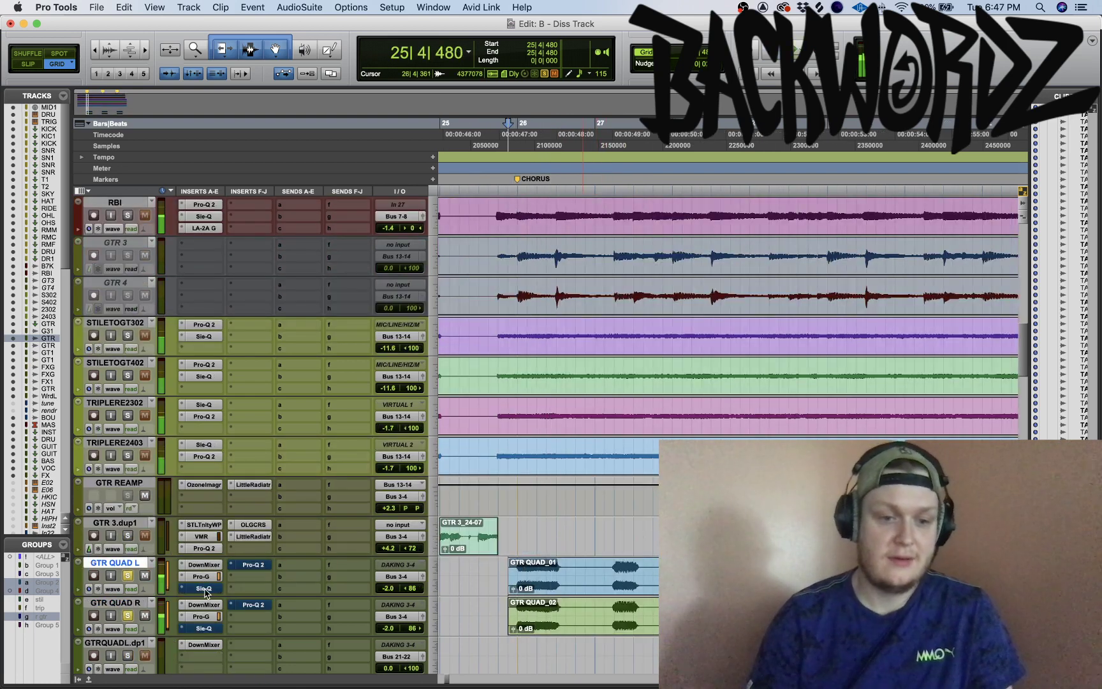
Open Sie-Q on GTR QUAD L to inspect its EQ and drive settings, toggling its bypass on both quad tracks
{"action": "left_click", "coordinate": [205, 590]}
{"action": "left_click", "coordinate": [204, 629]}
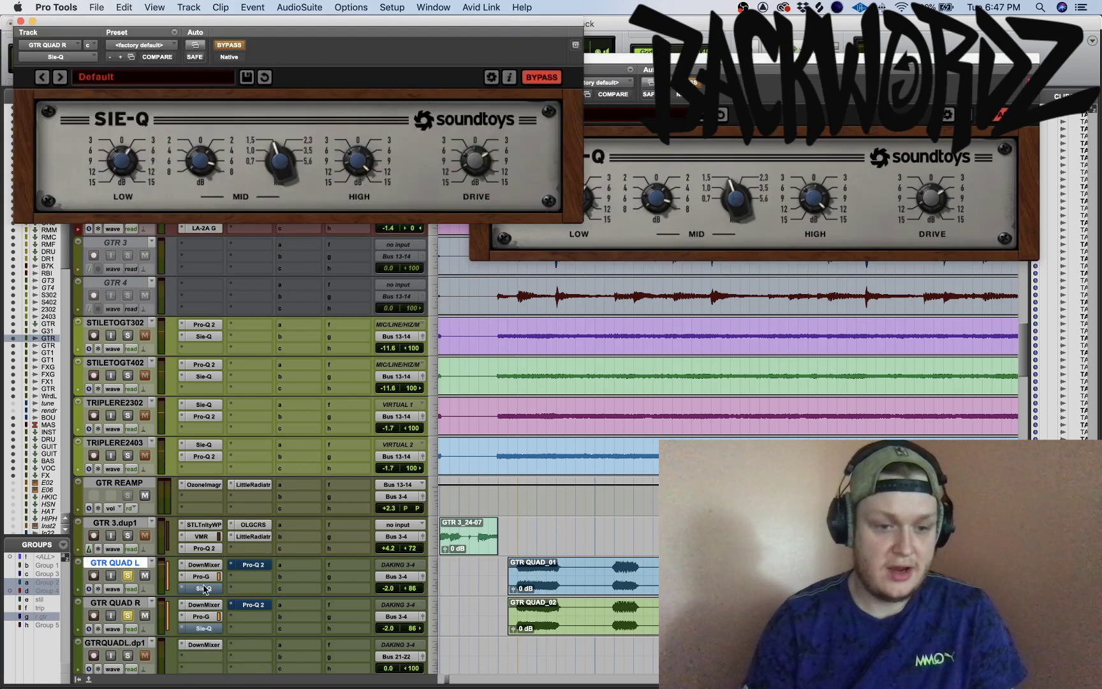
{"action": "left_click", "coordinate": [204, 589], "text": "super"}
{"action": "left_click", "coordinate": [204, 630], "text": "super"}
{"action": "left_click", "coordinate": [204, 629]}
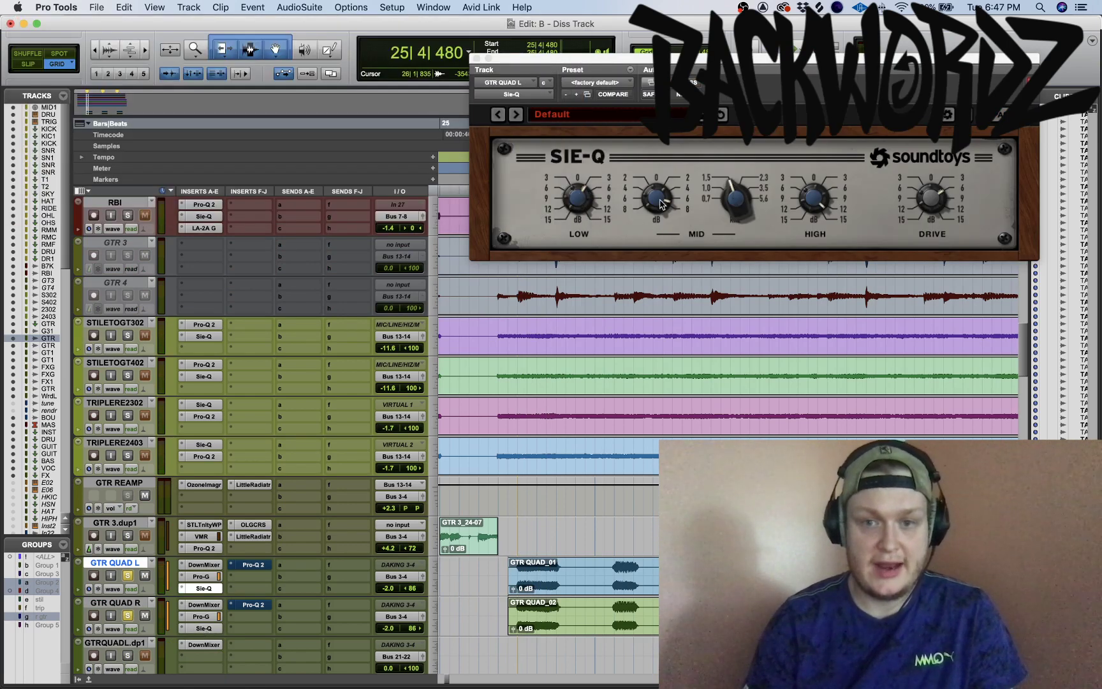
{"action": "left_click", "coordinate": [735, 200]}
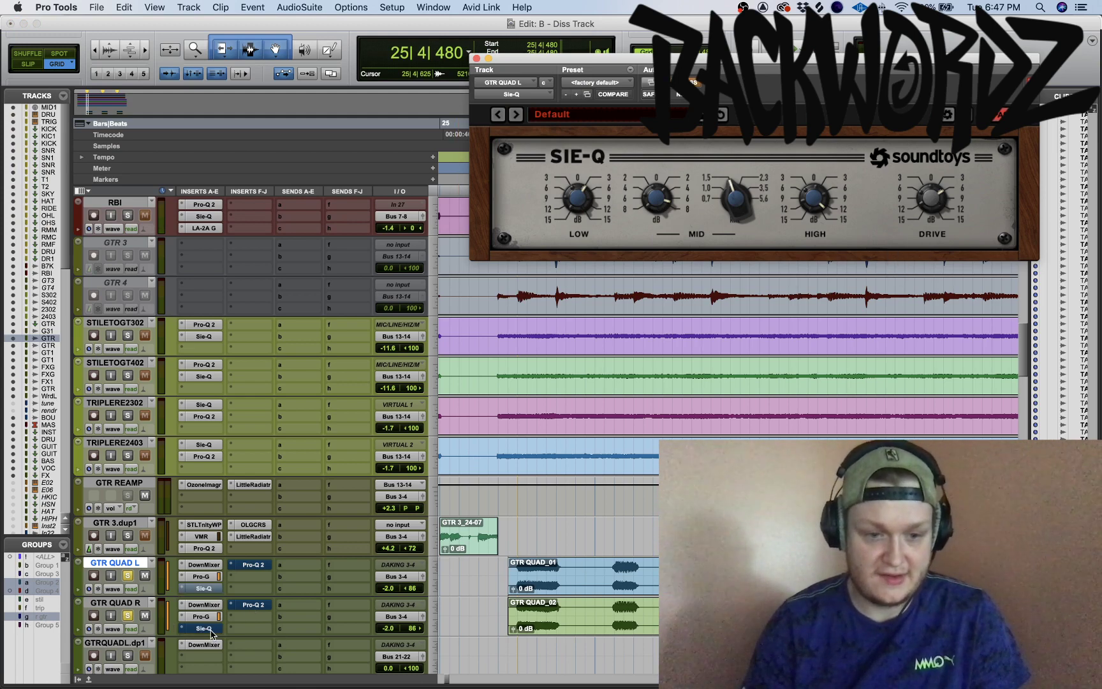
Play the soloed quads from 25|4|480, re-enable Sie-Q on GTR QUAD L and GTR QUAD R during playback, and stop
{"action": "key", "text": "space"}
{"action": "left_click", "coordinate": [213, 589]}
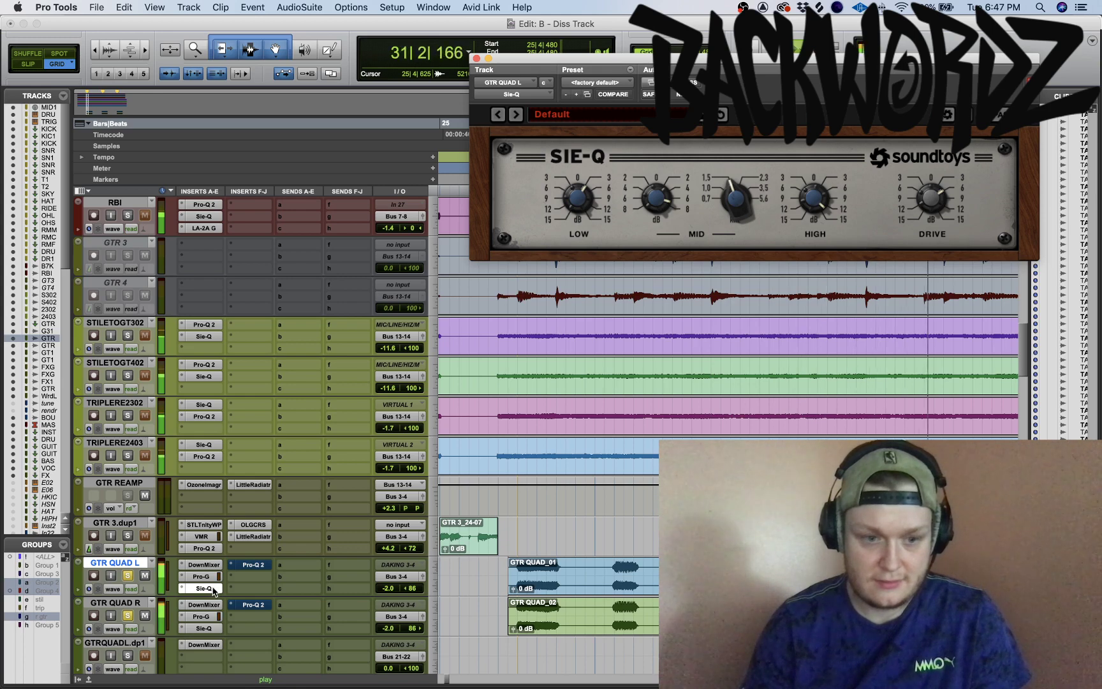
{"action": "key", "text": "space"}
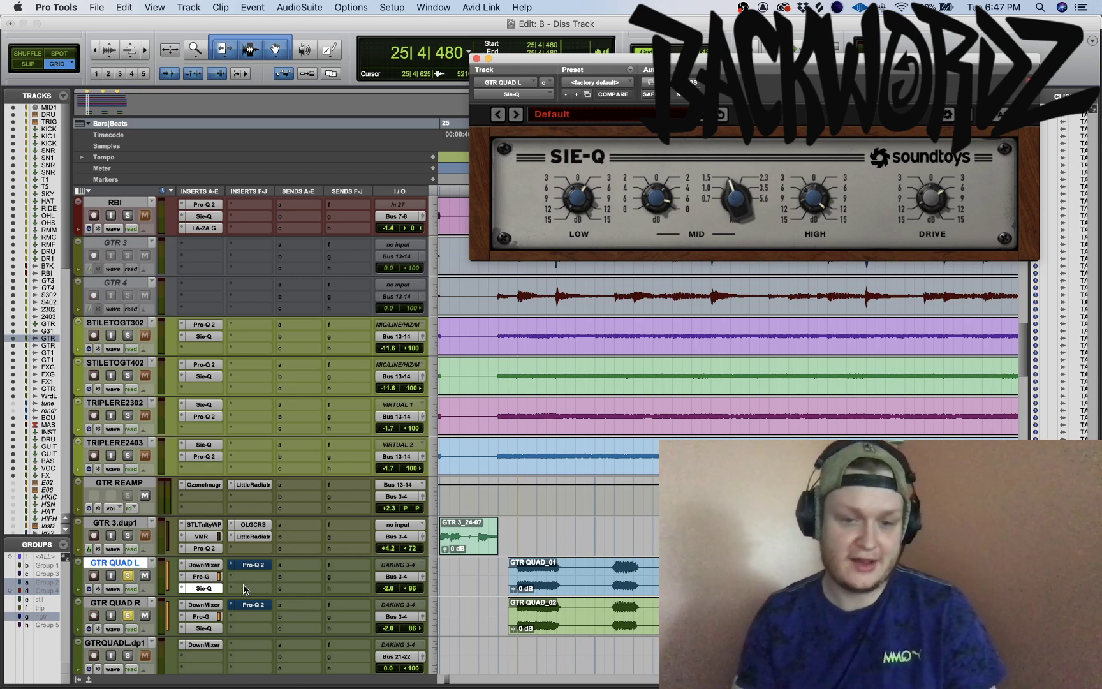
{"action": "key", "text": "space"}
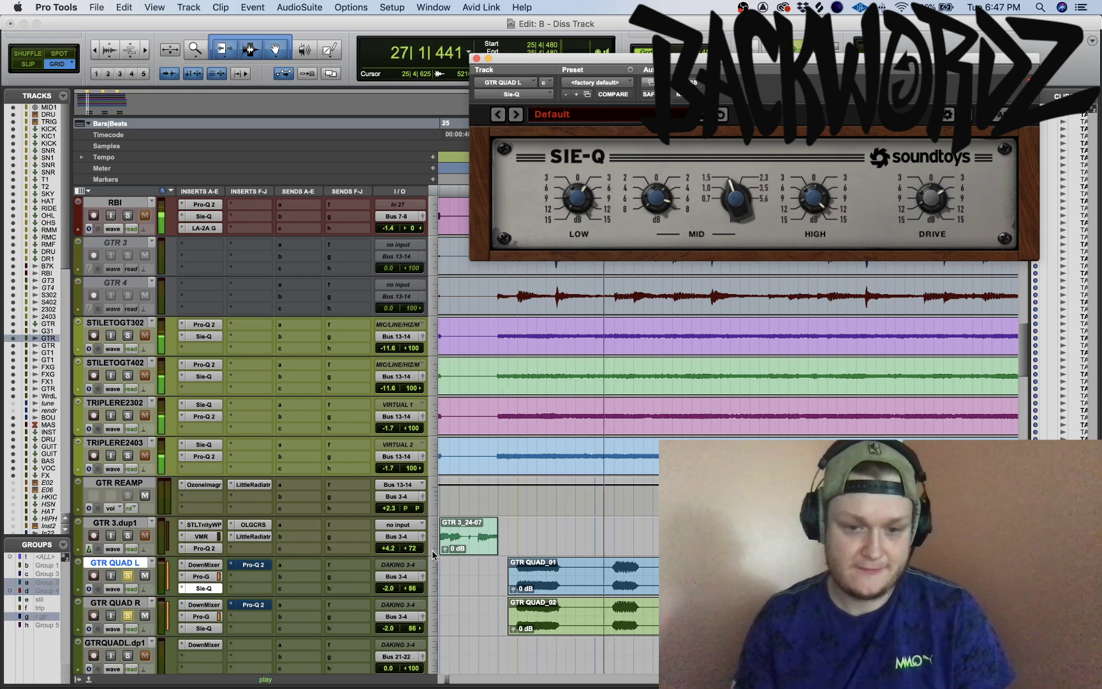
{"action": "key", "text": "space"}
Open Pro-Q 2 on GTR QUAD L, enable it on both quad tracks, play the soloed quads, and stop
{"action": "left_click", "coordinate": [254, 566]}
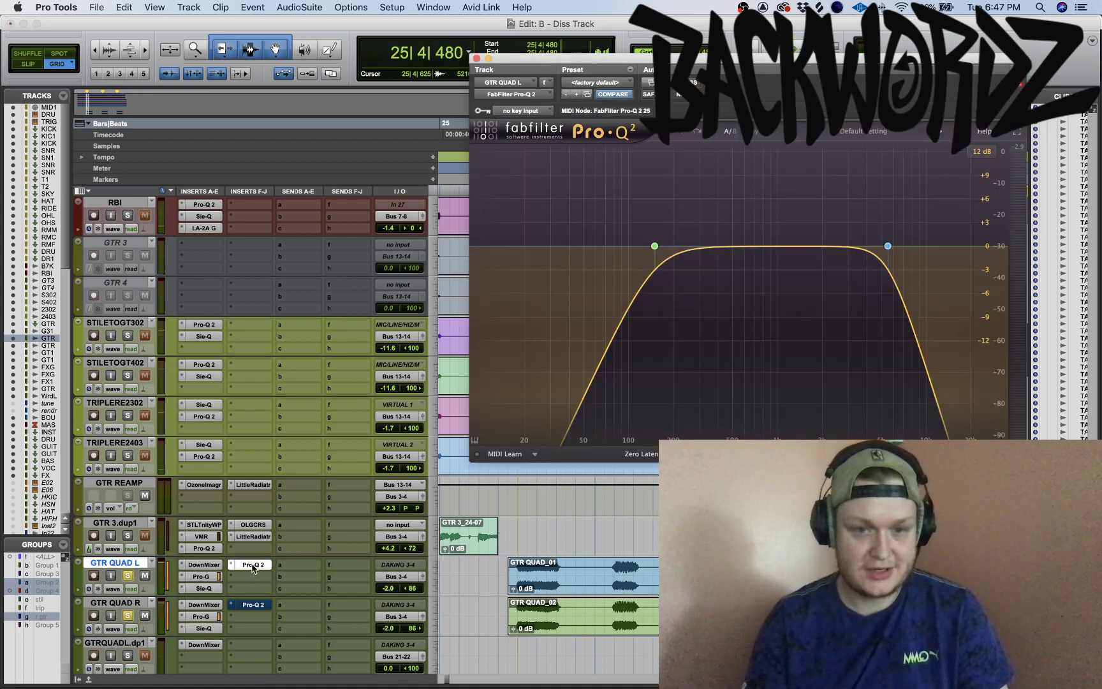
{"action": "left_click", "coordinate": [253, 565]}
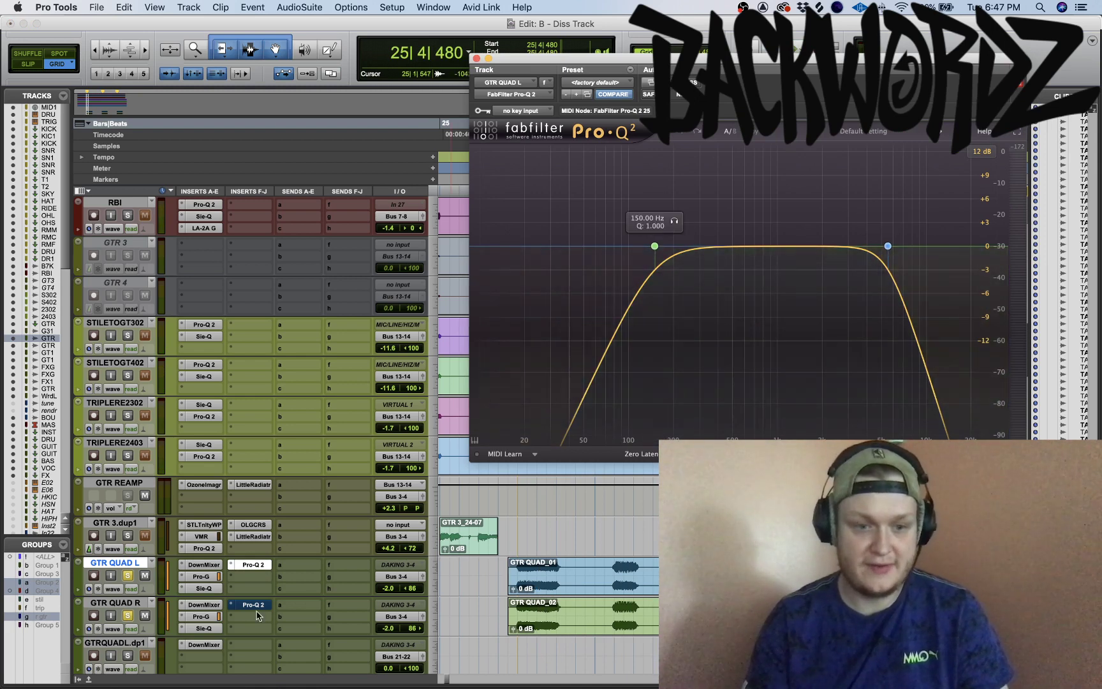
{"action": "key", "text": "space"}
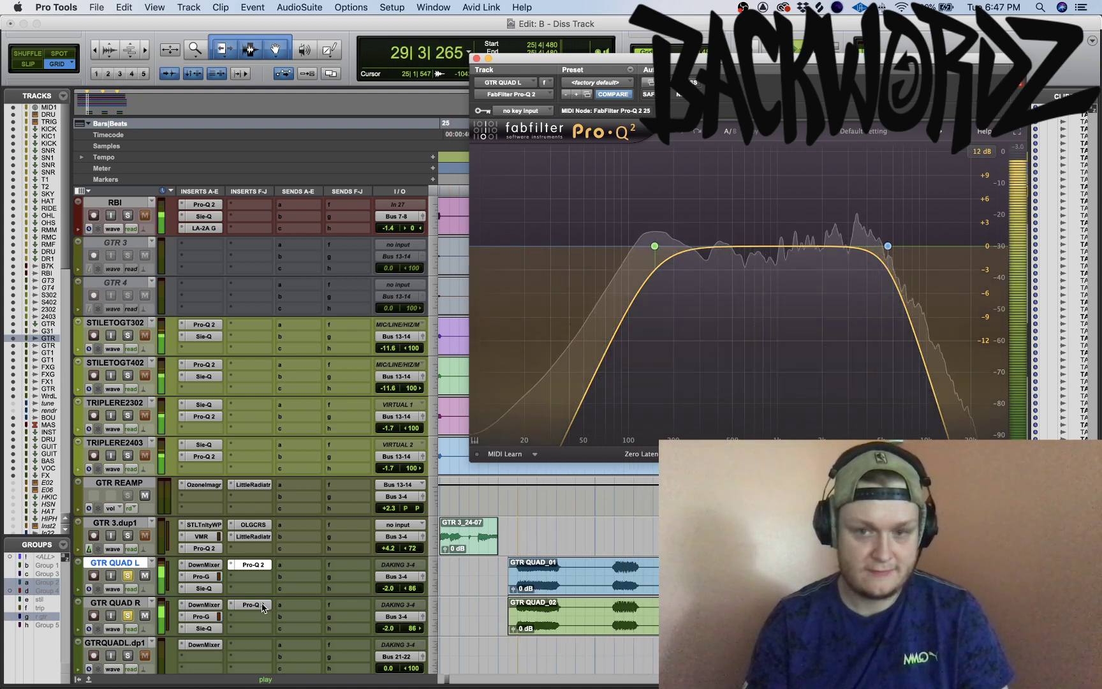
{"action": "key", "text": "space"}
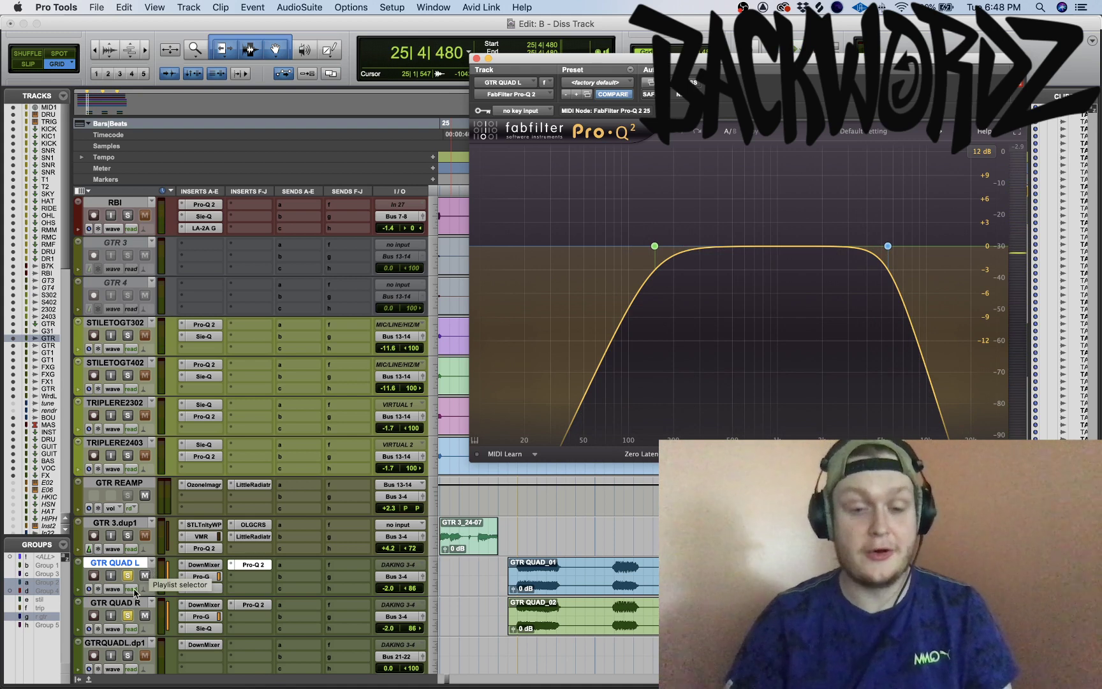
Solo the two STILETO and two TRIPLERE rhythm tracks alongside the quads, and select GTR QUAD L and GTR QUAD R
{"action": "left_click", "coordinate": [115, 323]}
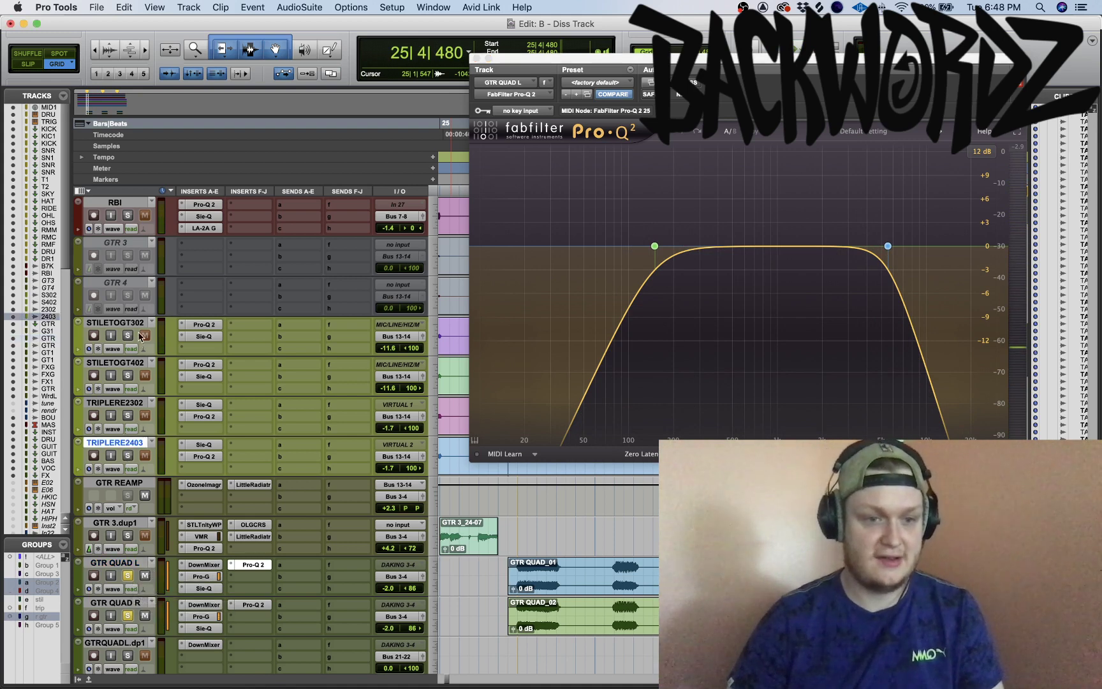
{"action": "left_click", "coordinate": [128, 335]}
{"action": "left_click", "coordinate": [131, 603]}
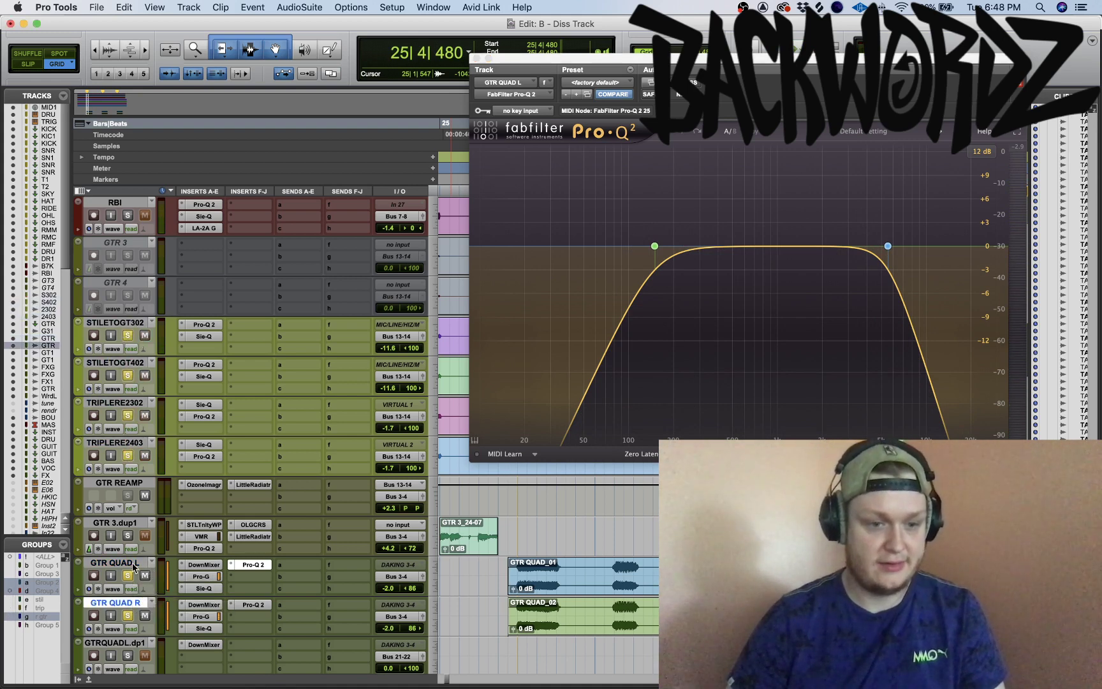
{"action": "left_click", "coordinate": [121, 564], "text": "shift"}
Play the chorus from 25|4|480, clear all solos, and compare the mix with the quad guitars muted and unmuted
{"action": "key", "text": "space"}
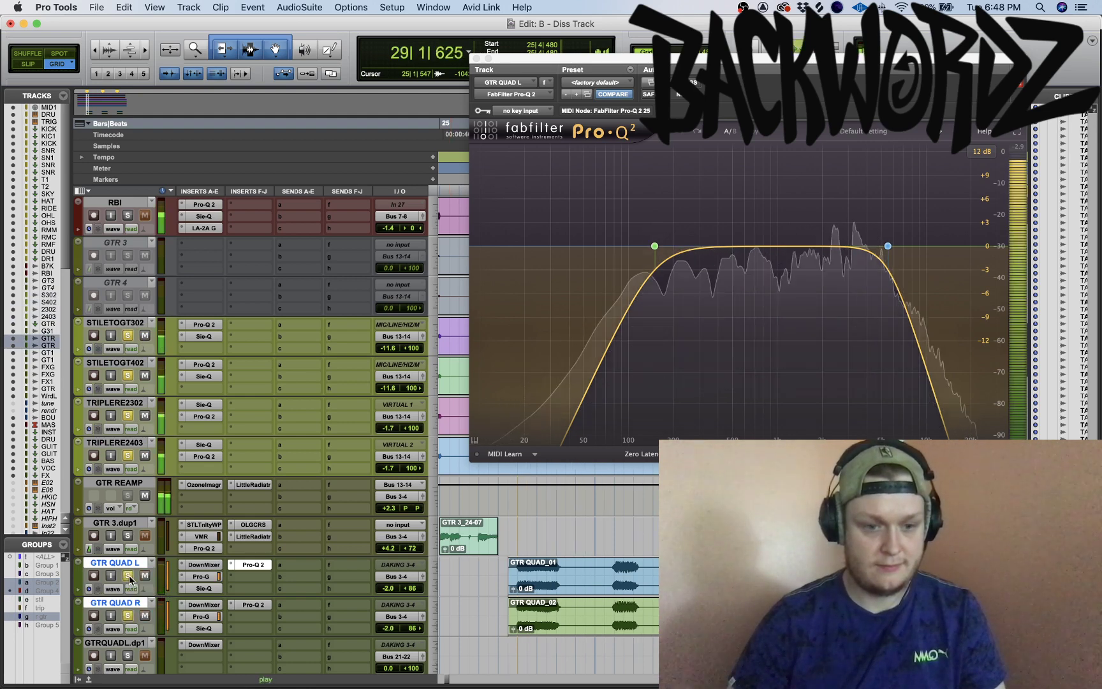
{"action": "left_click", "coordinate": [129, 577]}
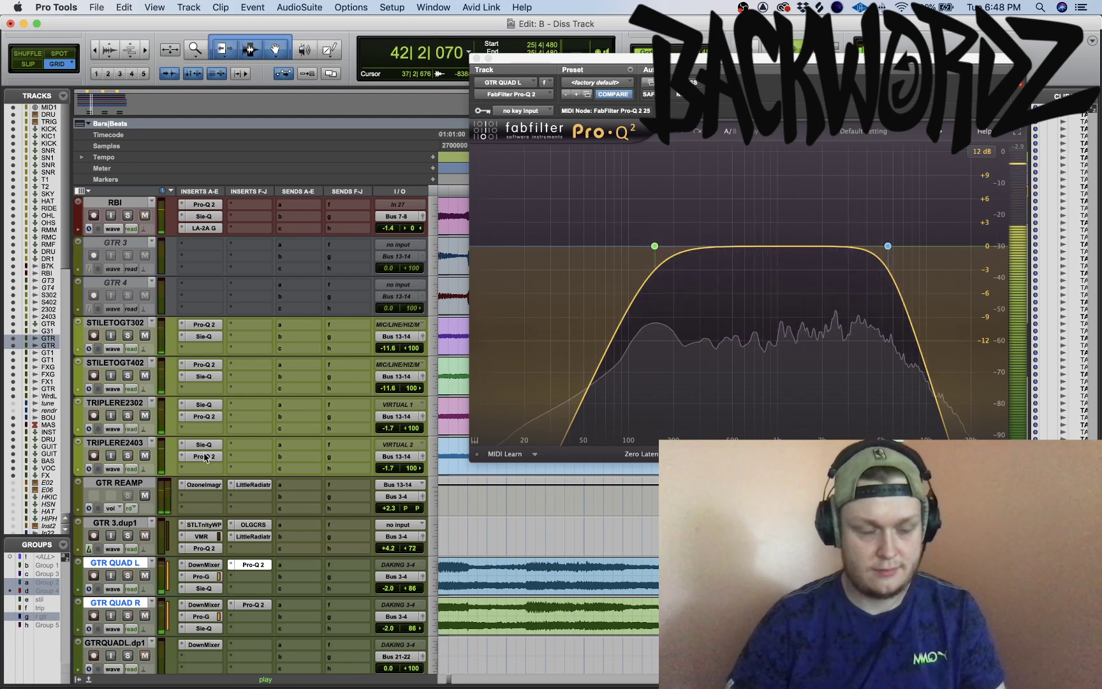
{"action": "key", "text": "space"}
{"action": "key", "text": "space"}
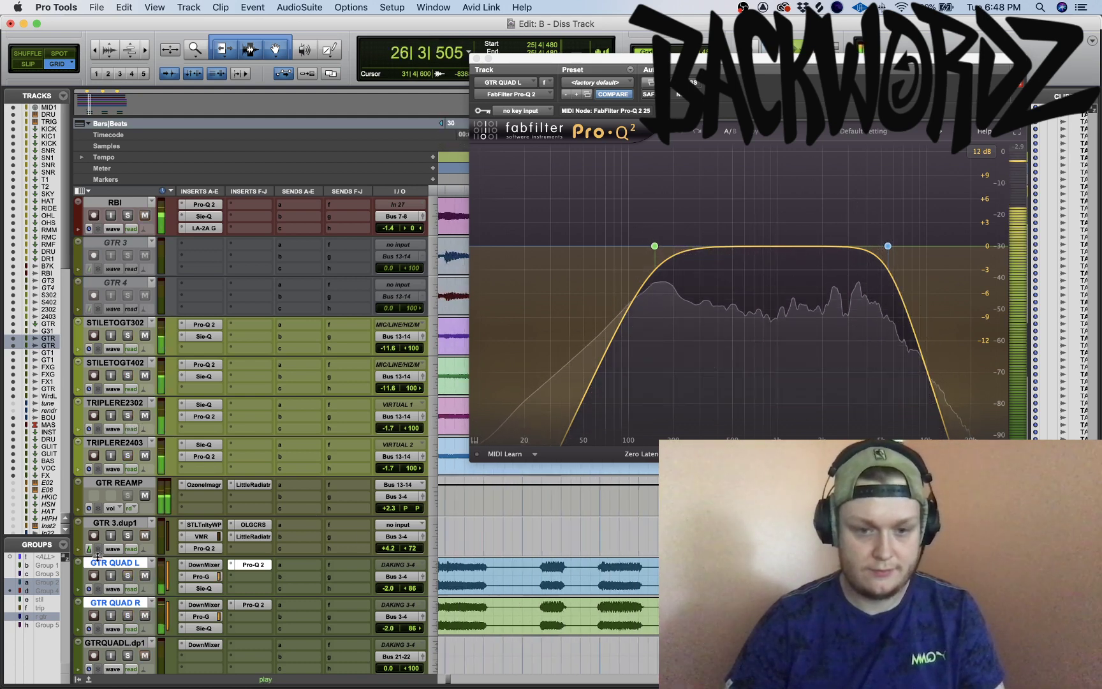
{"action": "left_click", "coordinate": [145, 577]}
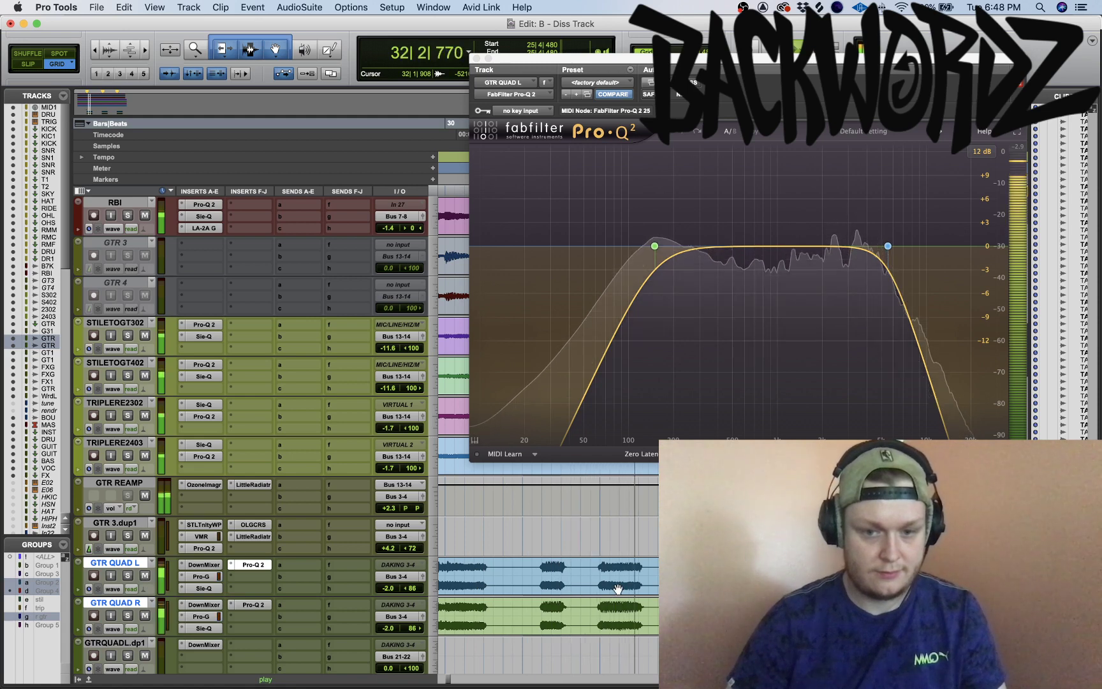
{"action": "key", "text": "space"}
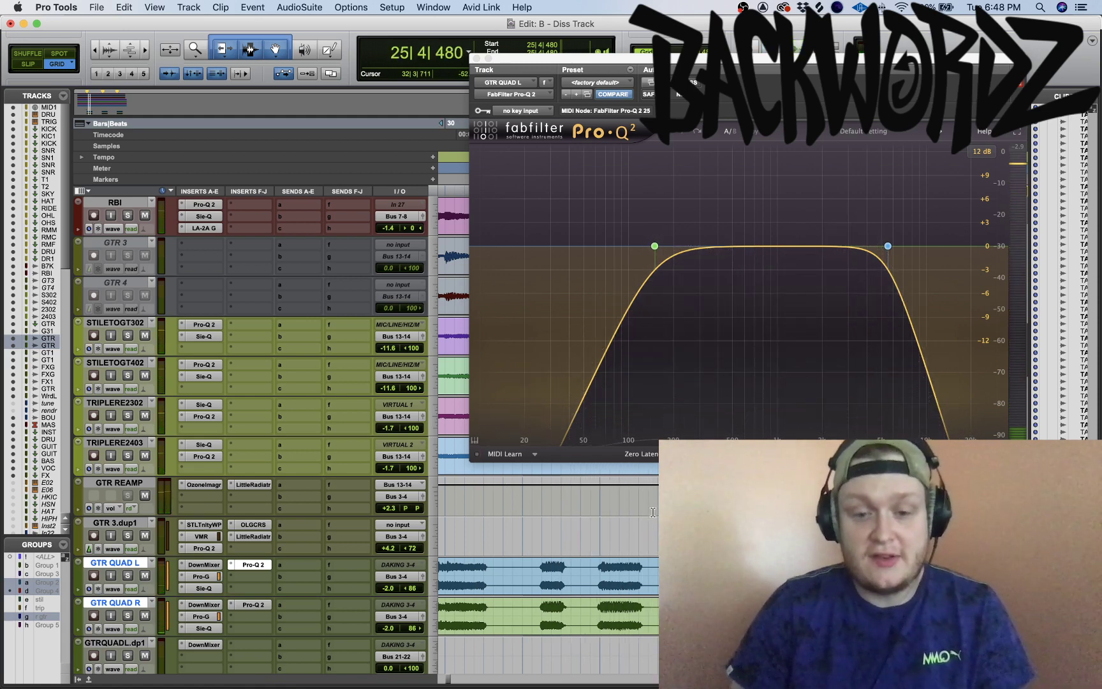
Set the playback start to 25|4|000 on GTR QUAD L and close the Pro-Q 2 window
{"action": "scroll", "coordinate": [593, 542], "scroll_direction": "left", "scroll_amount": 5}
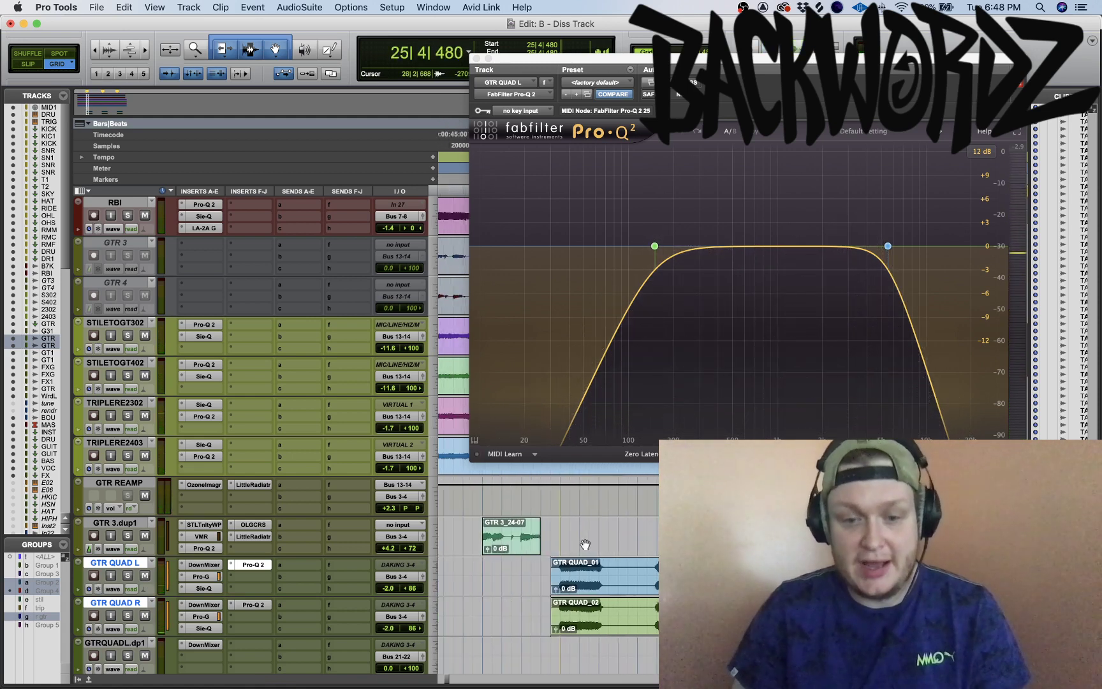
{"action": "left_click", "coordinate": [535, 570]}
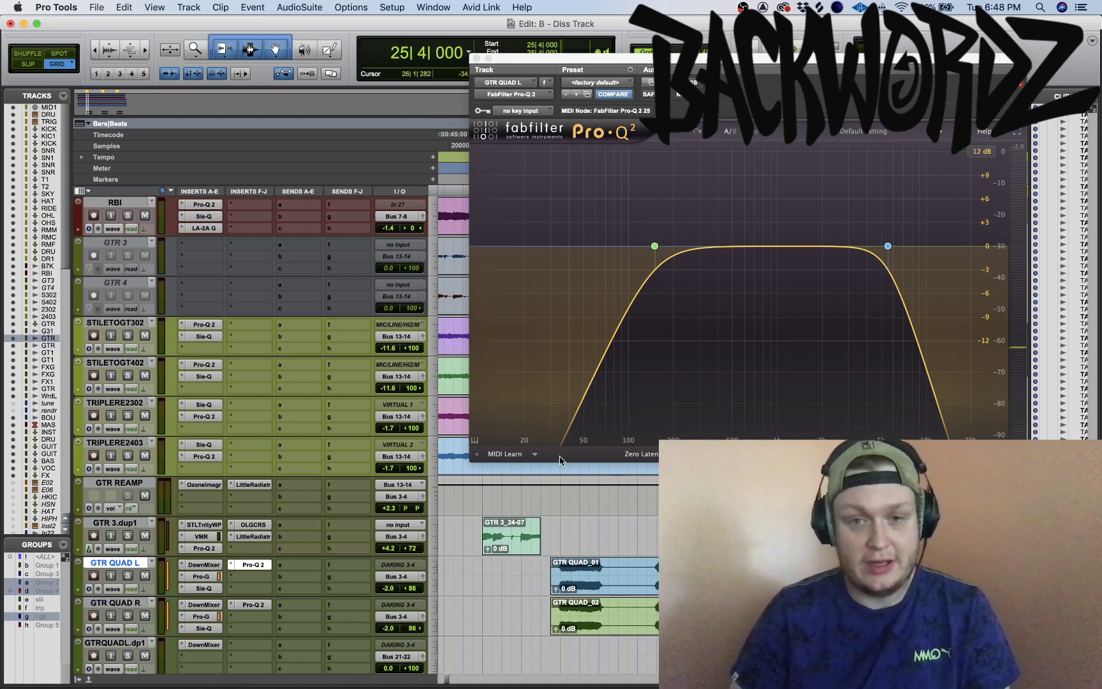
{"action": "left_click", "coordinate": [476, 59]}
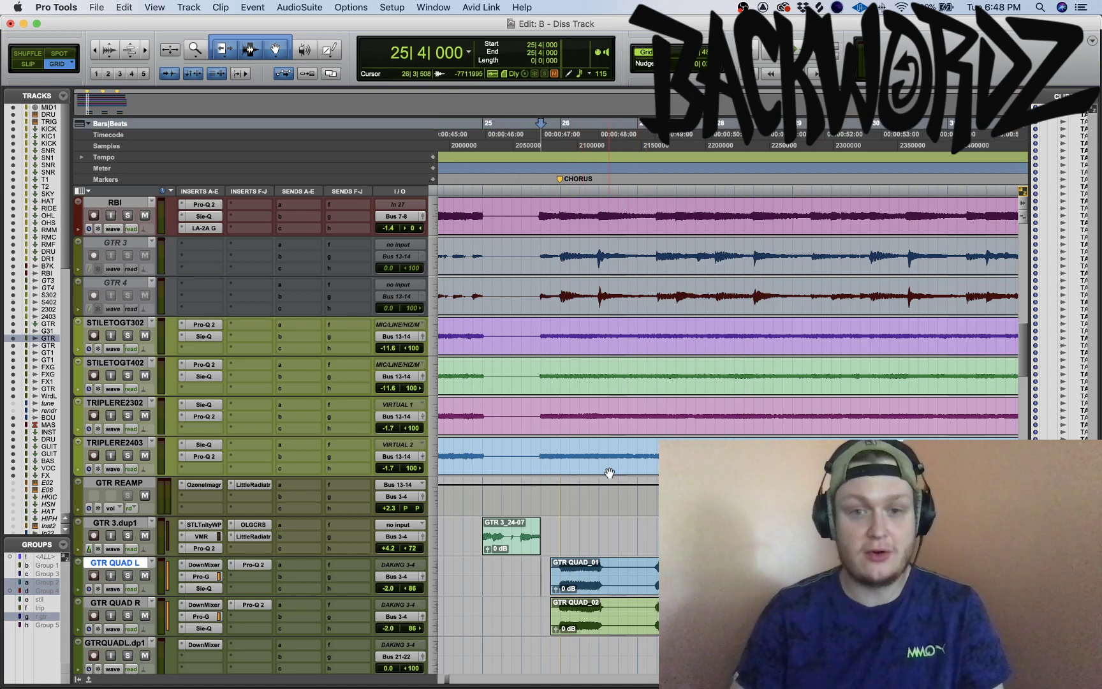
Play the chorus in the full mix from 25|4|000, muting and unmuting the quad guitars for comparison, and stop
{"action": "scroll", "coordinate": [609, 472], "scroll_direction": "left", "scroll_amount": 1}
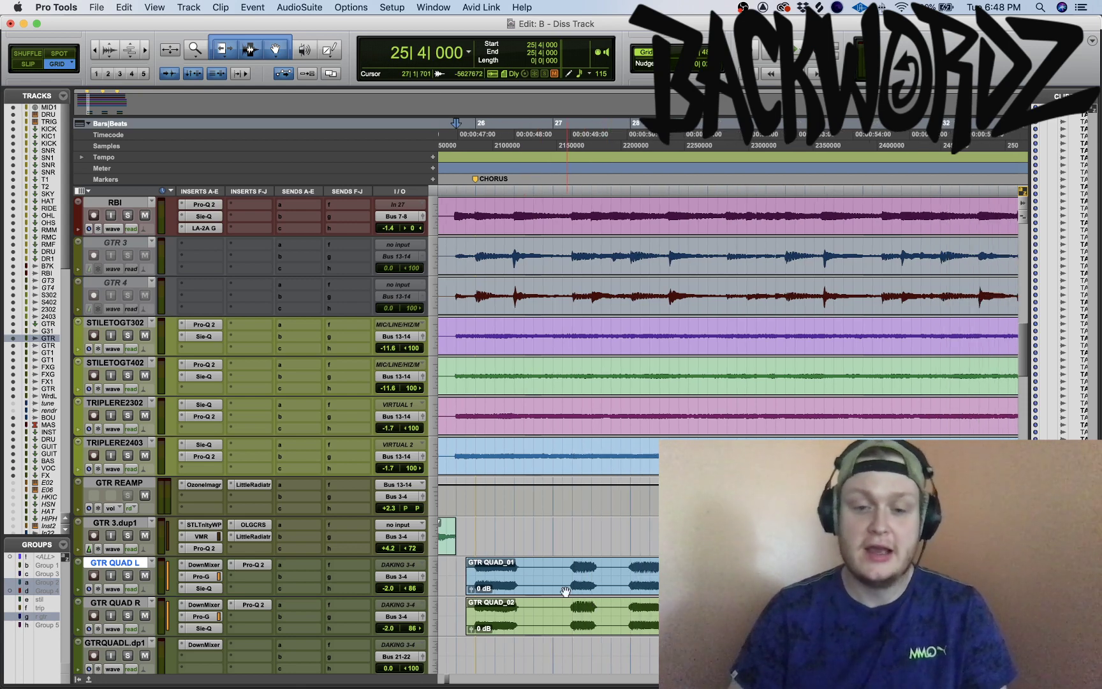
{"action": "scroll", "coordinate": [562, 588], "scroll_direction": "down", "scroll_amount": 2}
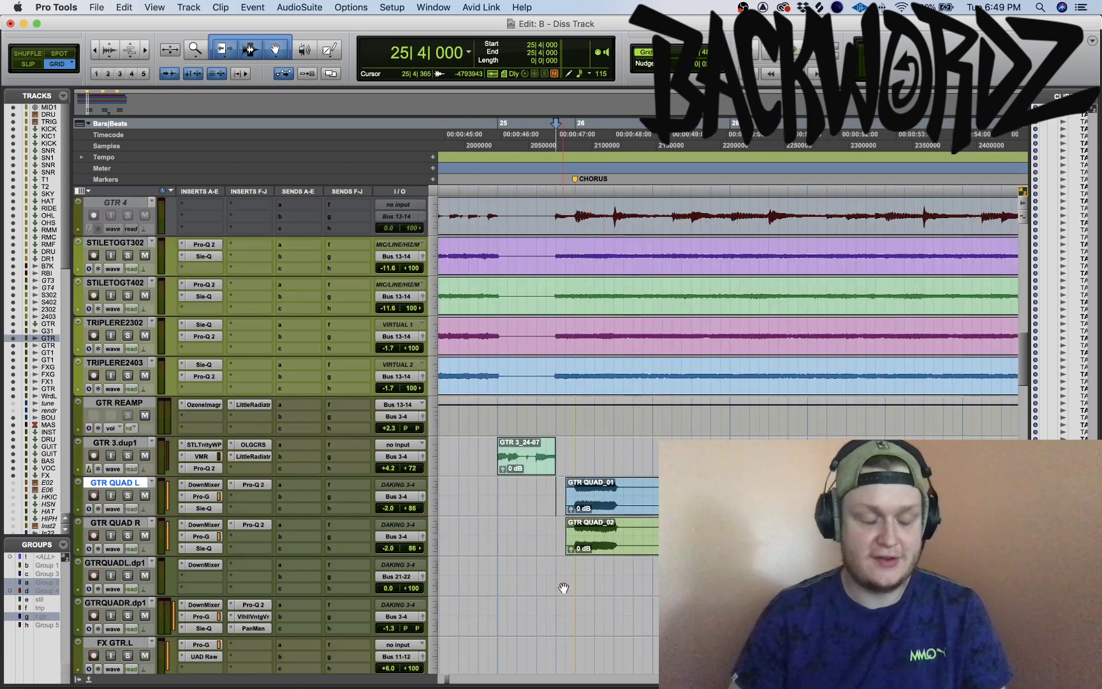
{"action": "key", "text": "space"}
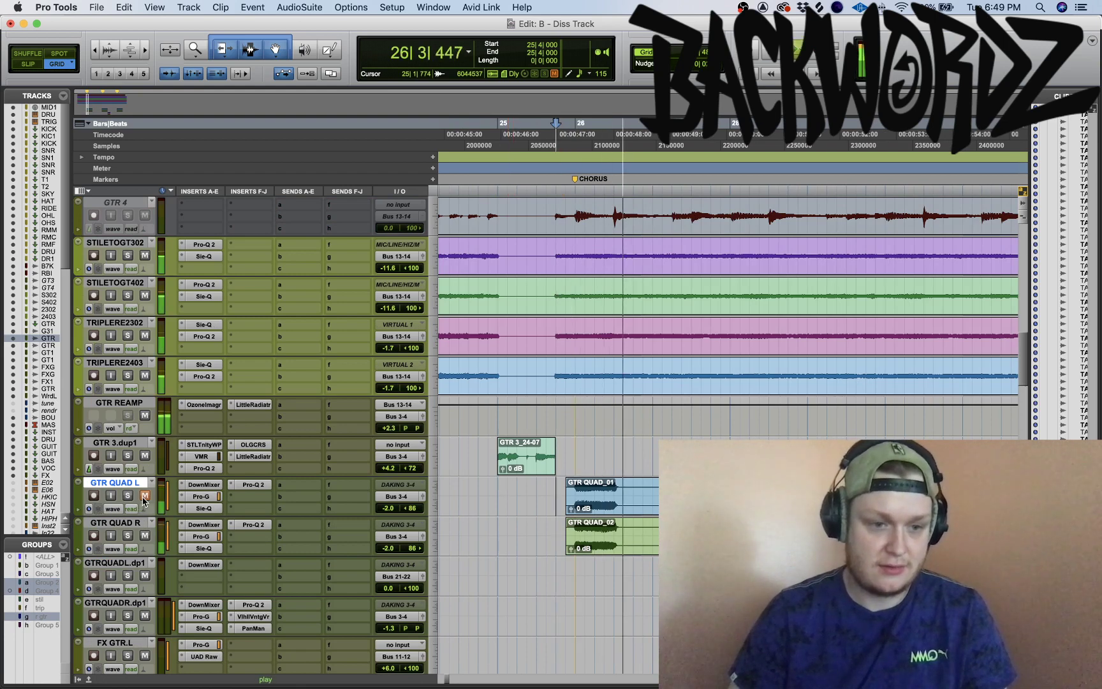
{"action": "left_click", "coordinate": [144, 497]}
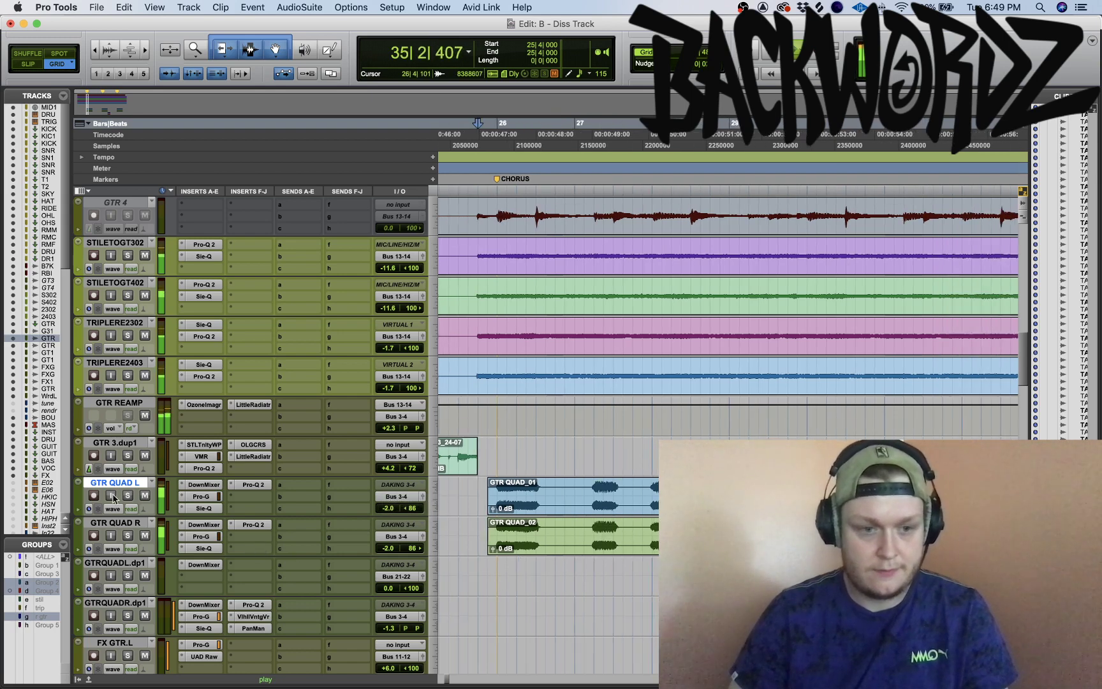
{"action": "left_click", "coordinate": [125, 522], "text": "shift"}
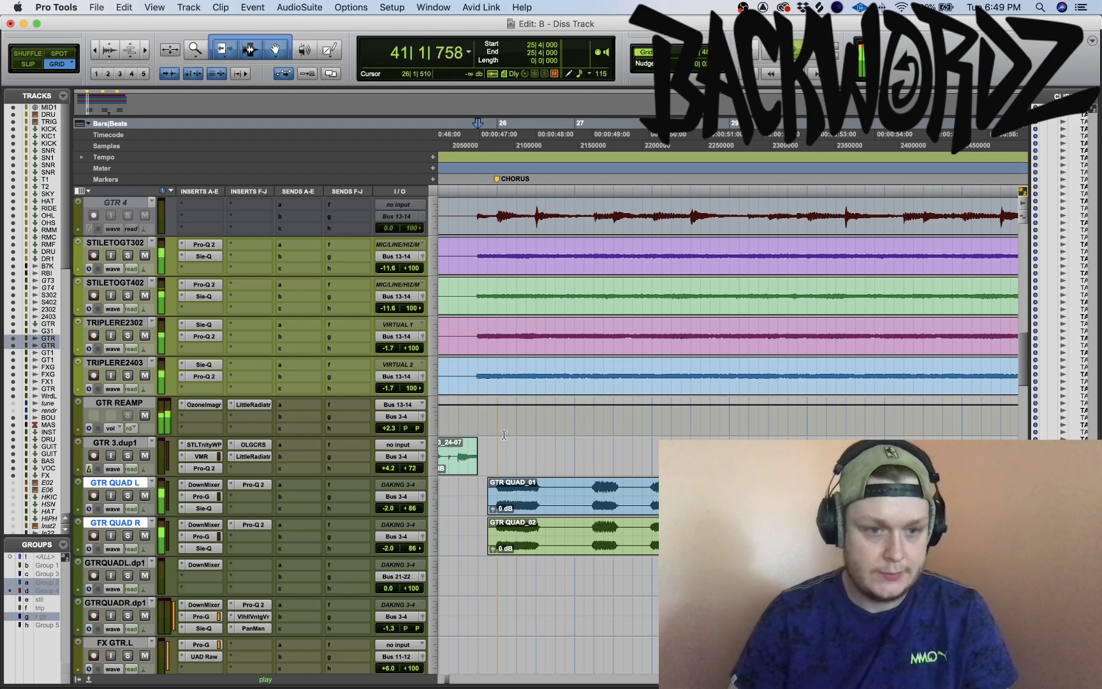
{"action": "scroll", "coordinate": [522, 399], "scroll_direction": "right", "scroll_amount": 2}
{"action": "key", "text": "space"}
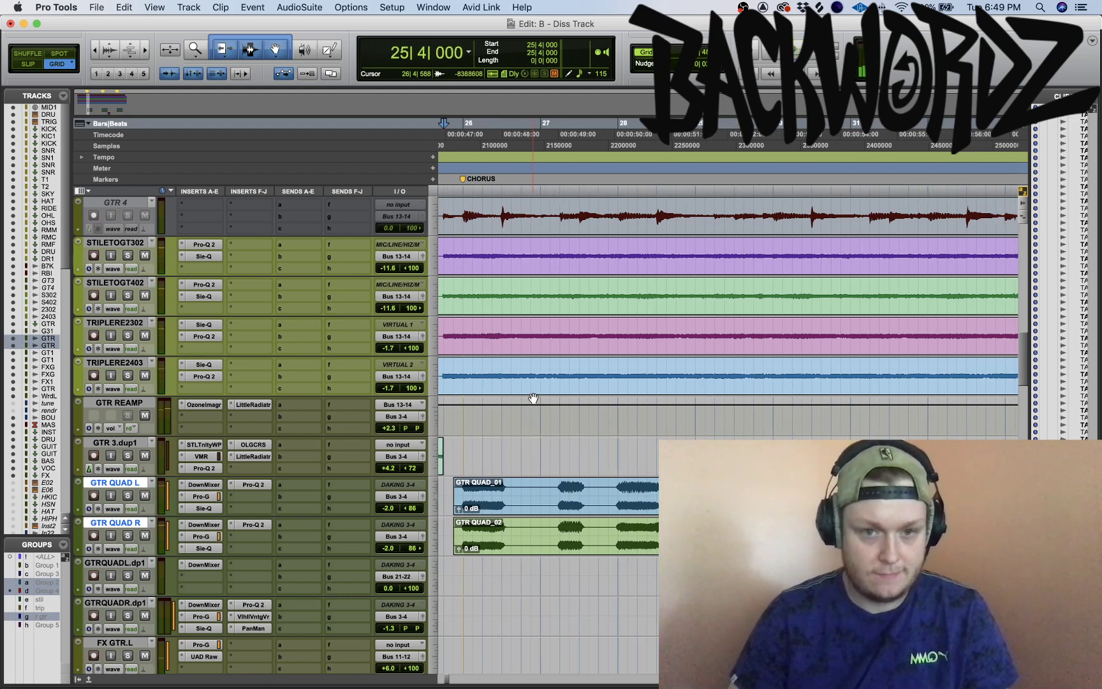
Set the playback start to 0|14|480 on GTRQUADR.dp1, just before the FX GTR.L and FX GTR.R intro clips
{"action": "scroll", "coordinate": [534, 399], "scroll_direction": "left", "scroll_amount": 10}
{"action": "scroll", "coordinate": [533, 396], "scroll_direction": "down", "scroll_amount": 5}
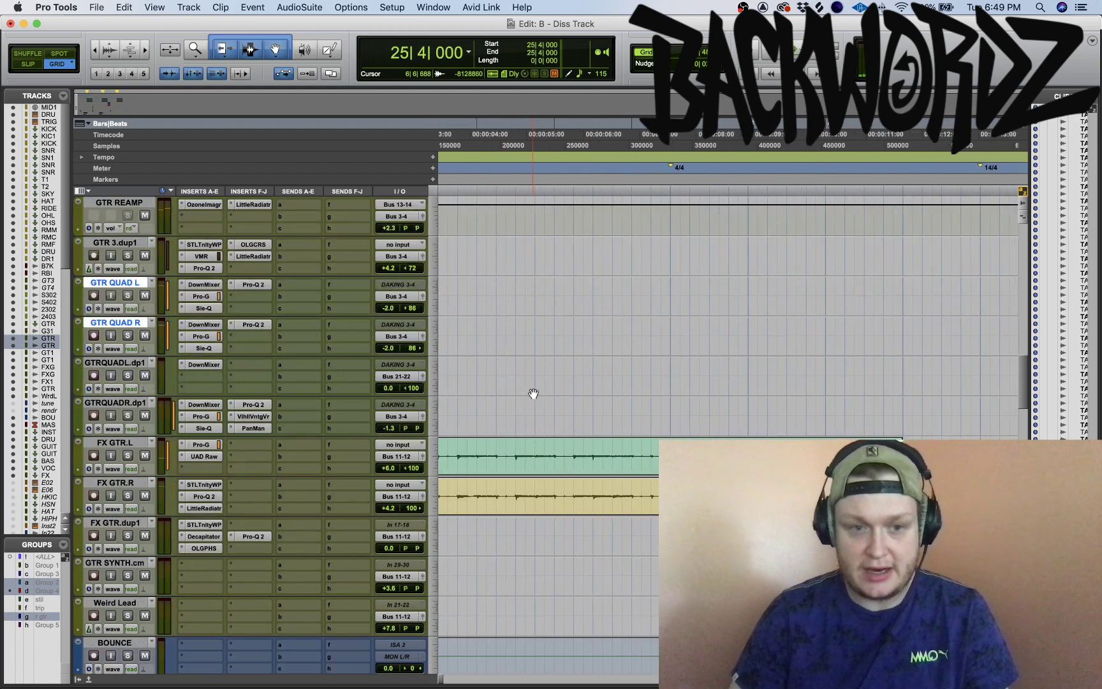
{"action": "scroll", "coordinate": [533, 394], "scroll_direction": "left", "scroll_amount": 2}
{"action": "scroll", "coordinate": [531, 393], "scroll_direction": "down", "scroll_amount": 1}
{"action": "left_click", "coordinate": [504, 369]}
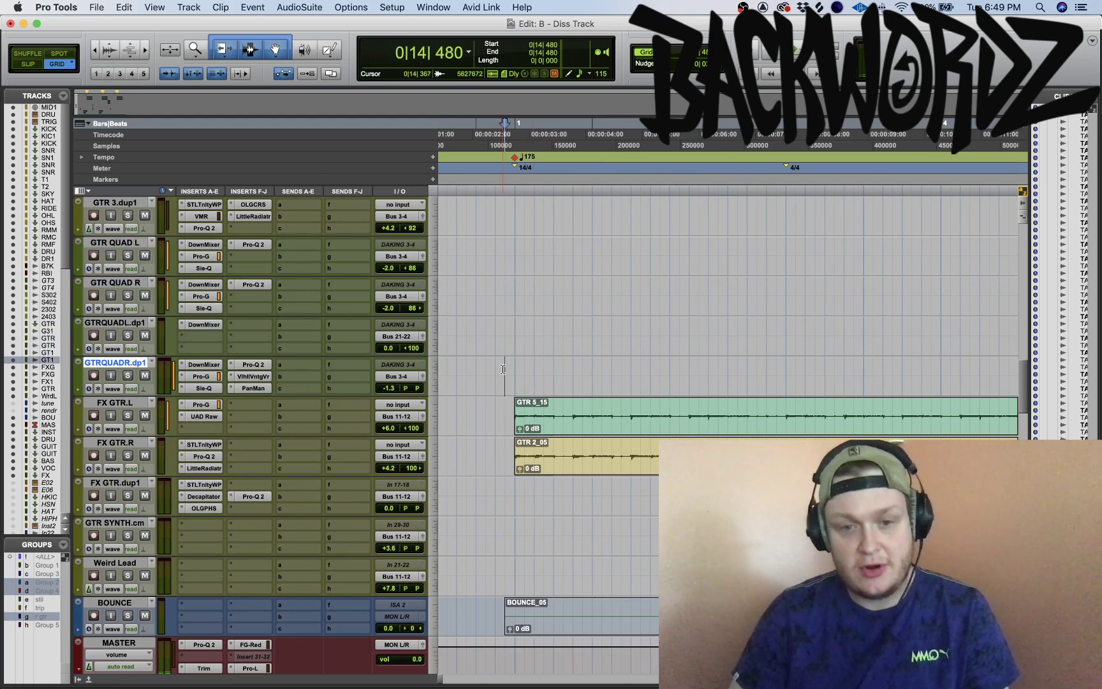
{"action": "scroll", "coordinate": [532, 381], "scroll_direction": "right", "scroll_amount": 7}
{"action": "scroll", "coordinate": [548, 427], "scroll_direction": "left", "scroll_amount": 4}
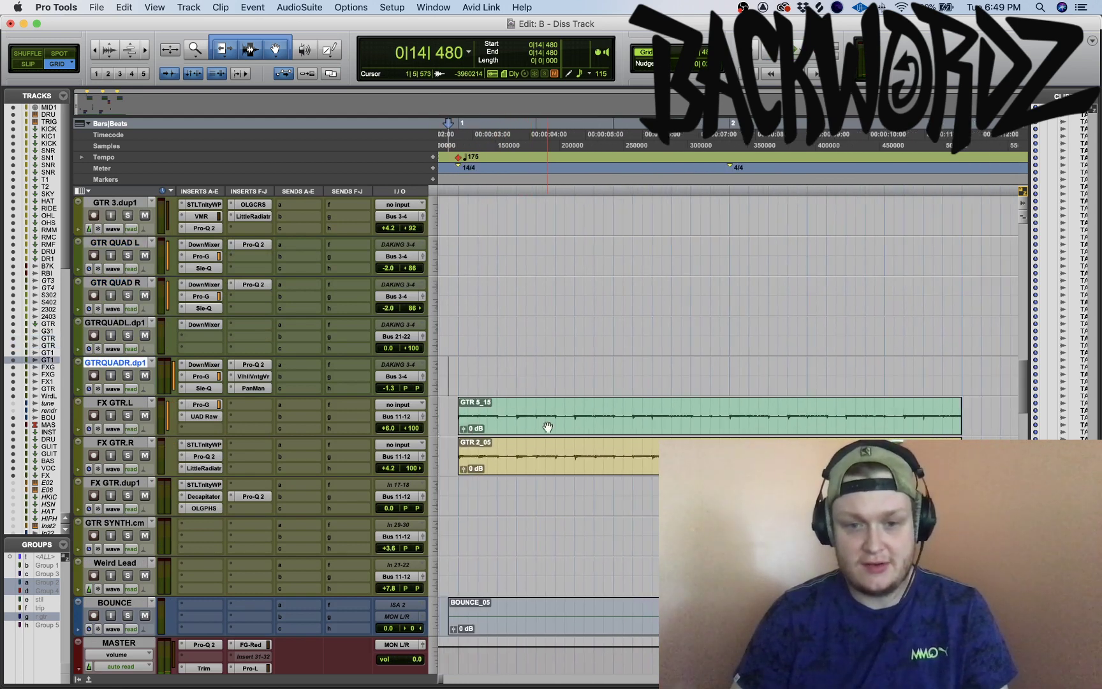
Enlarge the audio waveform display so the FX GTR.L and FX GTR.R clips are easy to read
{"action": "key", "text": "super+alt+bracketright"}
{"action": "key", "text": "super+alt+bracketright"}
{"action": "key", "text": "super+alt+bracketright"}
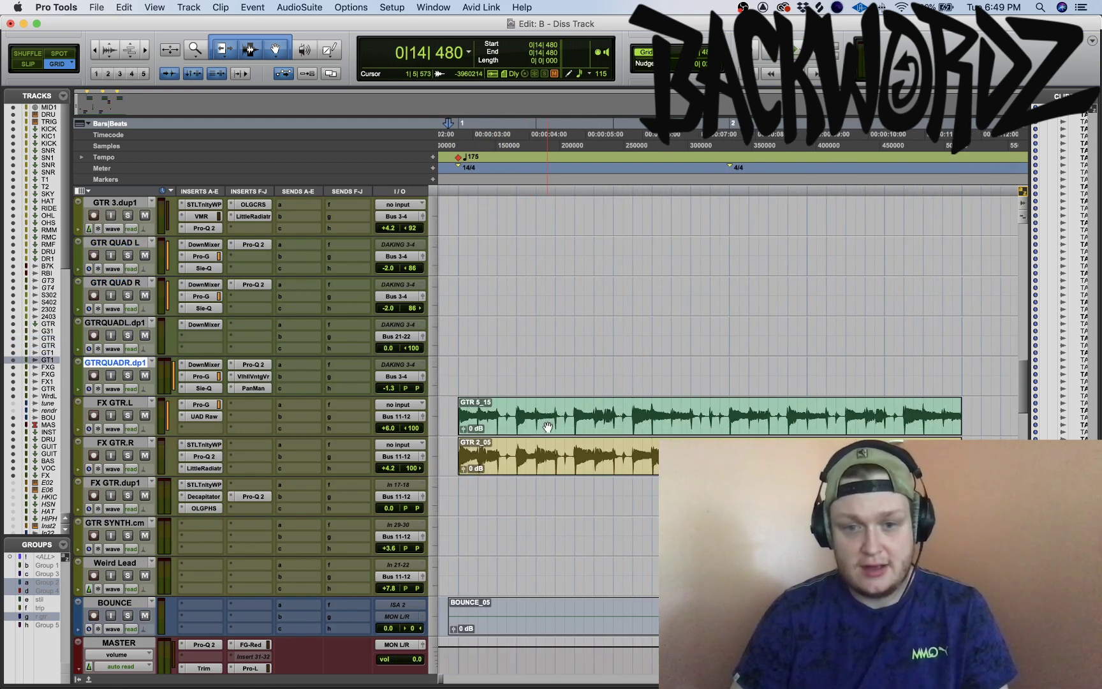
{"action": "key", "text": "super+alt+bracketleft"}
{"action": "key", "text": "super+alt+bracketleft"}
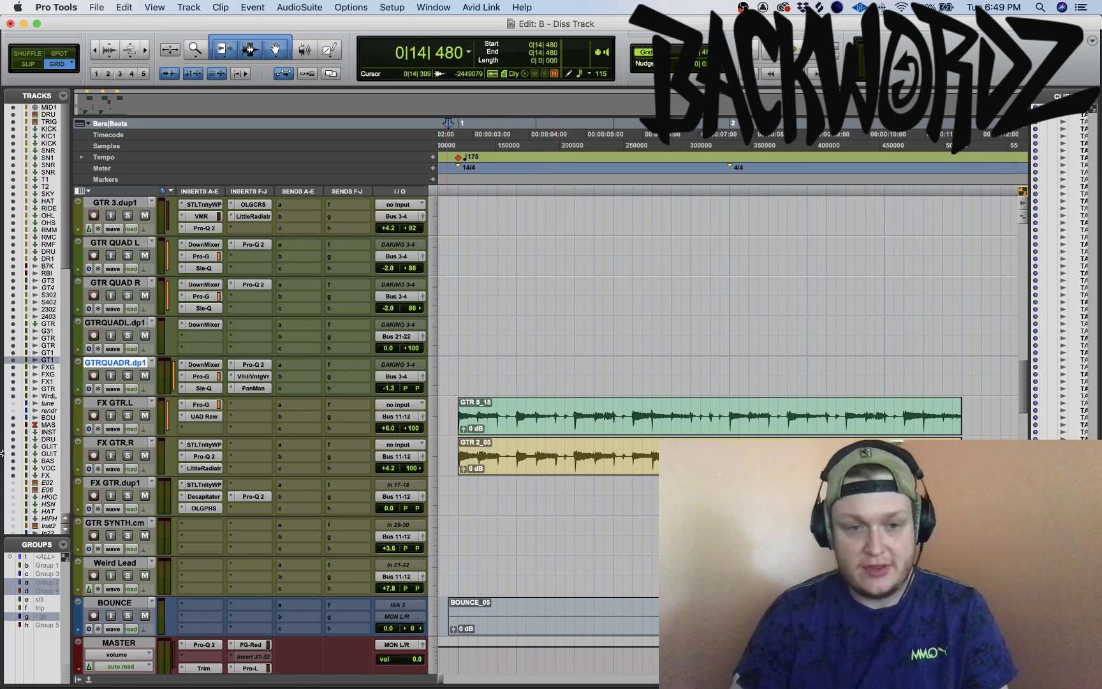
Play the intro from 0|14|480, mute FX GTR.L and FX GTR.R during playback, and stop
{"action": "key", "text": "space"}
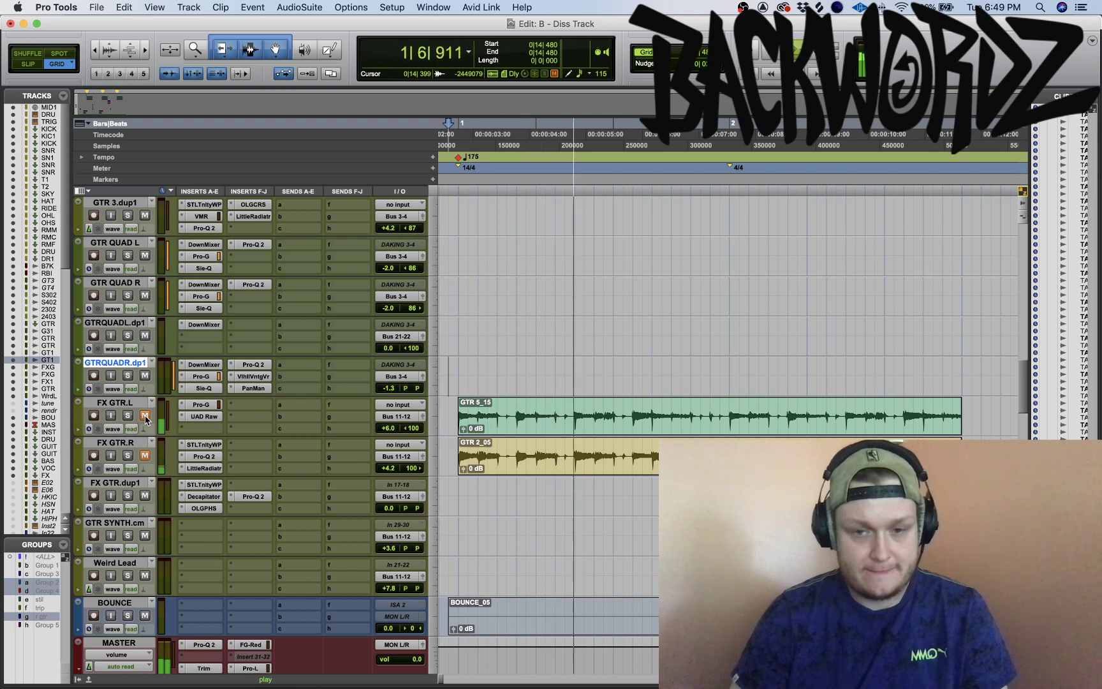
{"action": "key", "text": "space"}
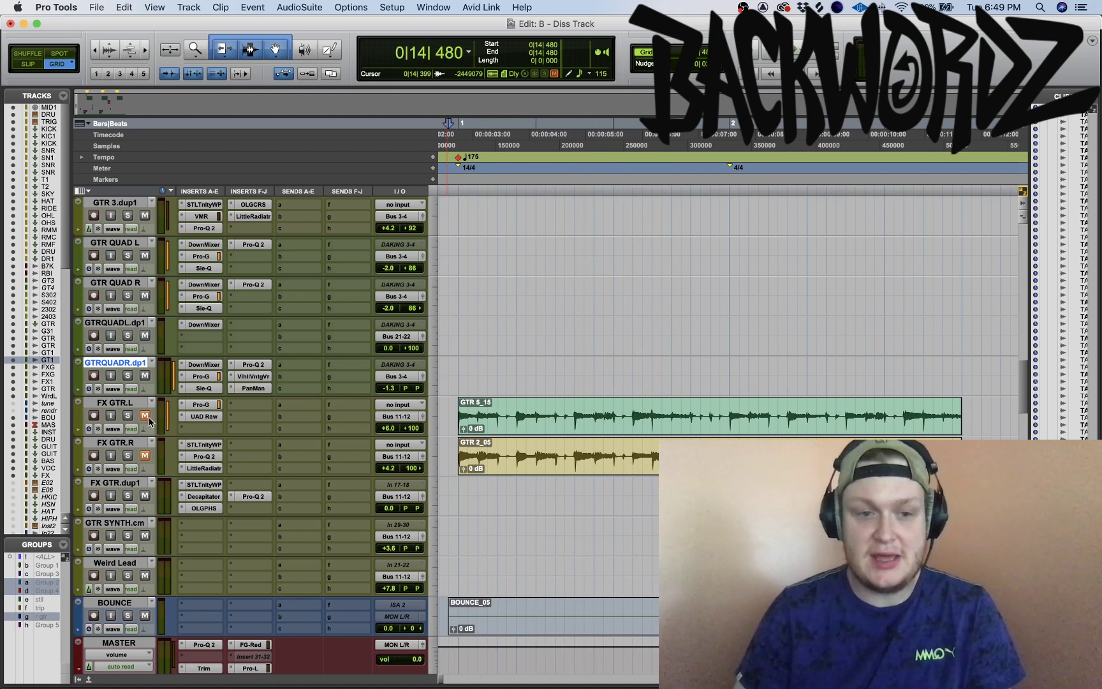
Select FX GTR.L and FX GTR.R and bypass all of their inserts
{"action": "left_click", "coordinate": [134, 406]}
{"action": "left_click", "coordinate": [130, 445], "text": "shift"}
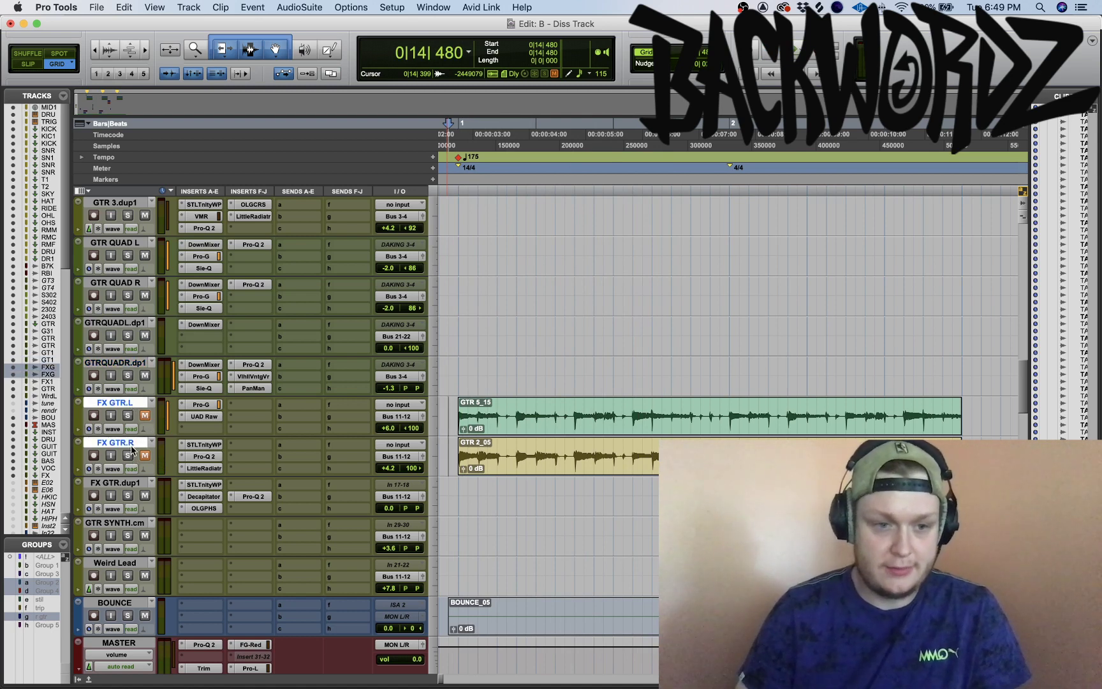
{"action": "key", "text": "super+alt+1"}
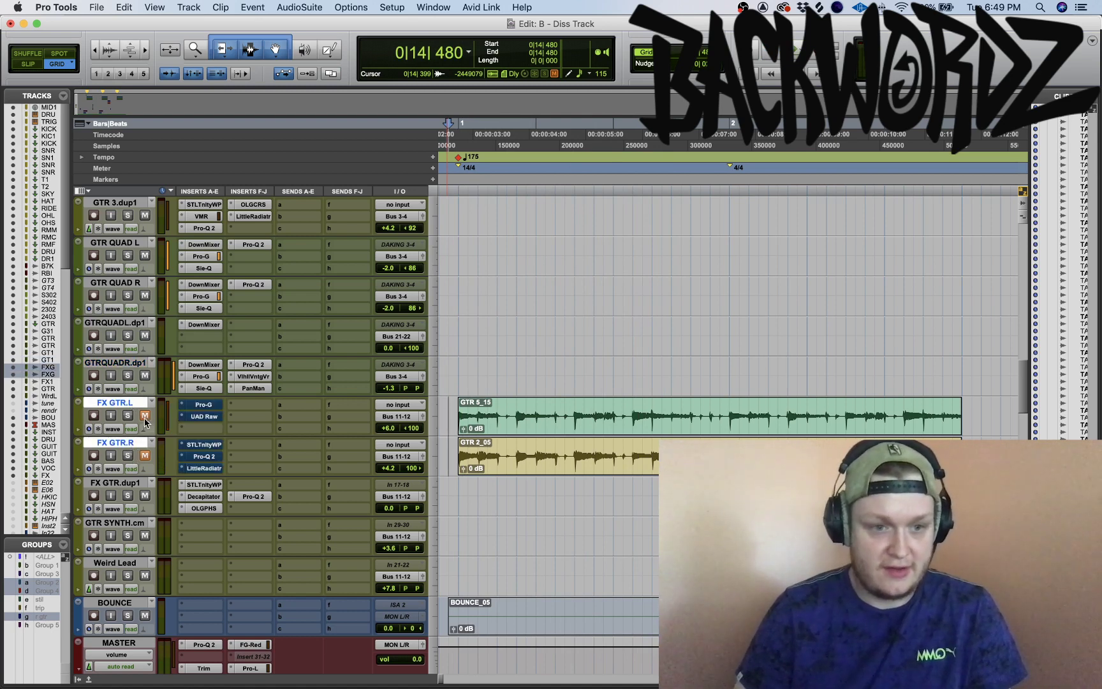
Unmute and solo FX GTR.L with its Pro-G gate re-enabled, play the intro, and open Pro-G
{"action": "left_click", "coordinate": [450, 410]}
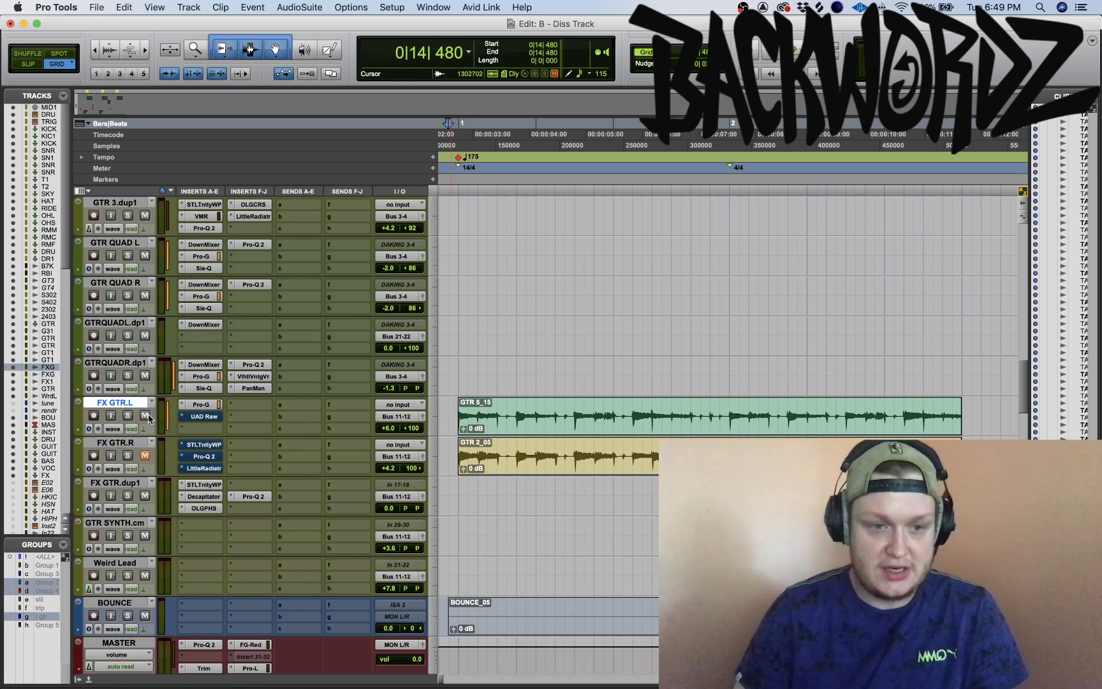
{"action": "left_click", "coordinate": [128, 416]}
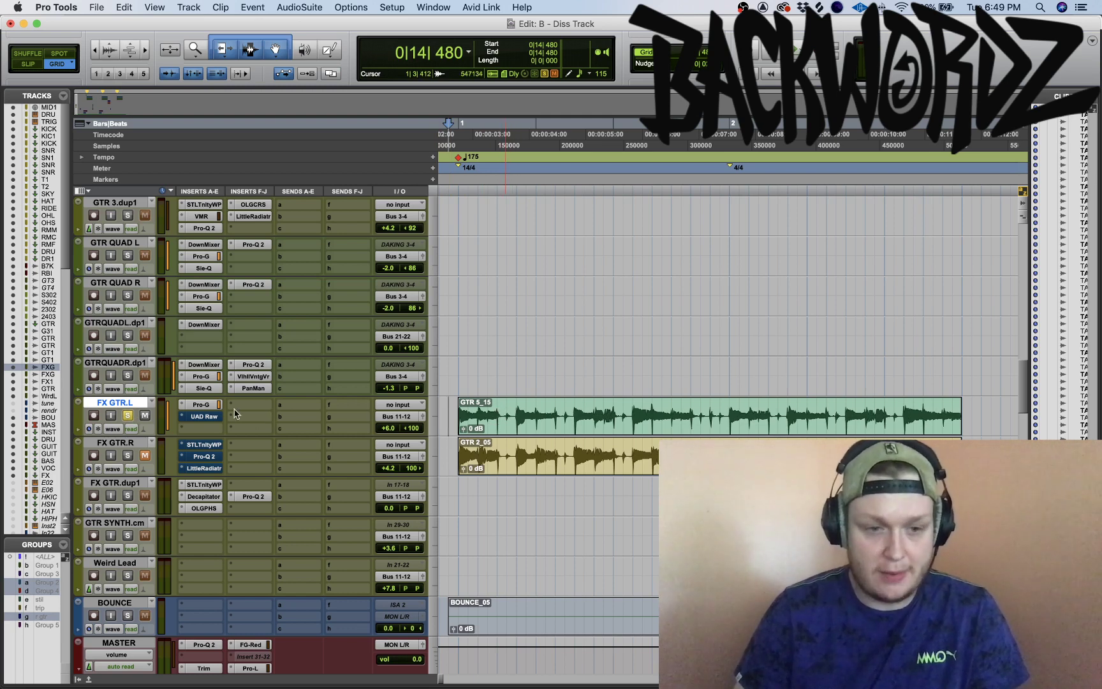
{"action": "key", "text": "space"}
{"action": "left_click", "coordinate": [201, 405]}
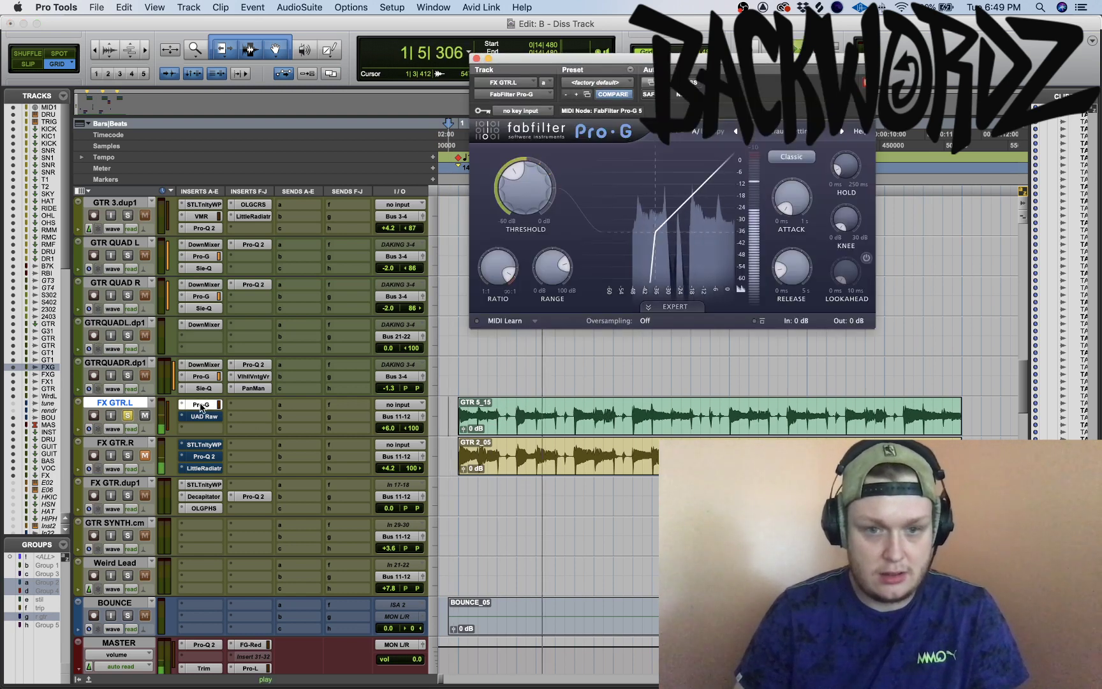
{"action": "key", "text": "space"}
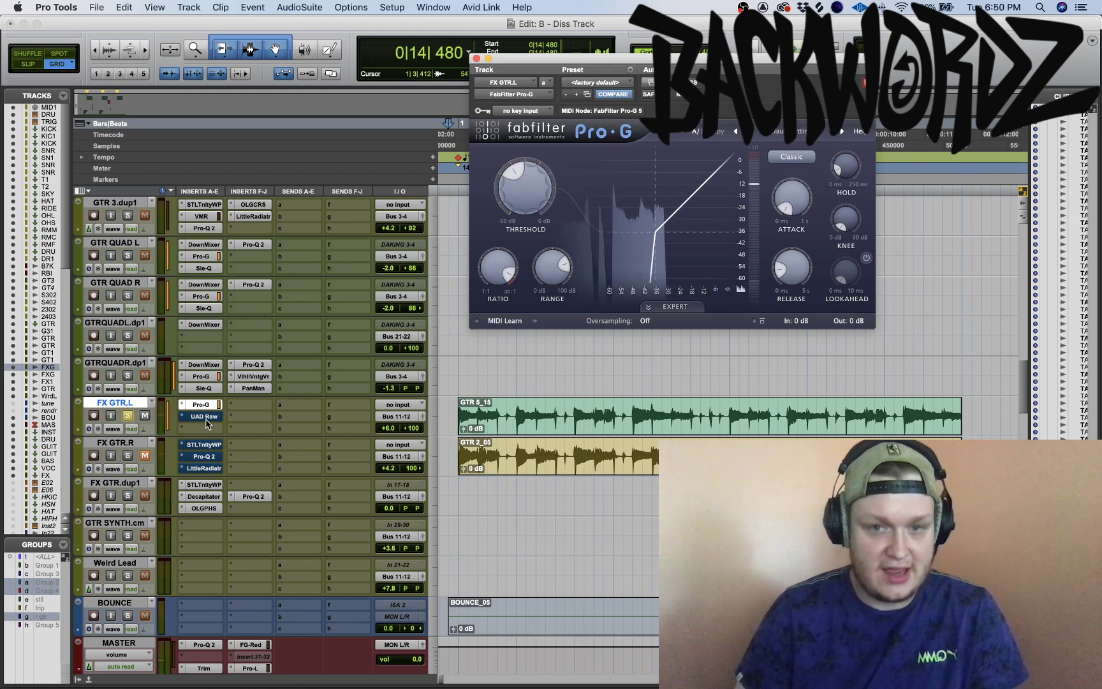
Re-enable and open UAD Raw on FX GTR.L and audition the soloed intro through the distortion
{"action": "left_click", "coordinate": [206, 418]}
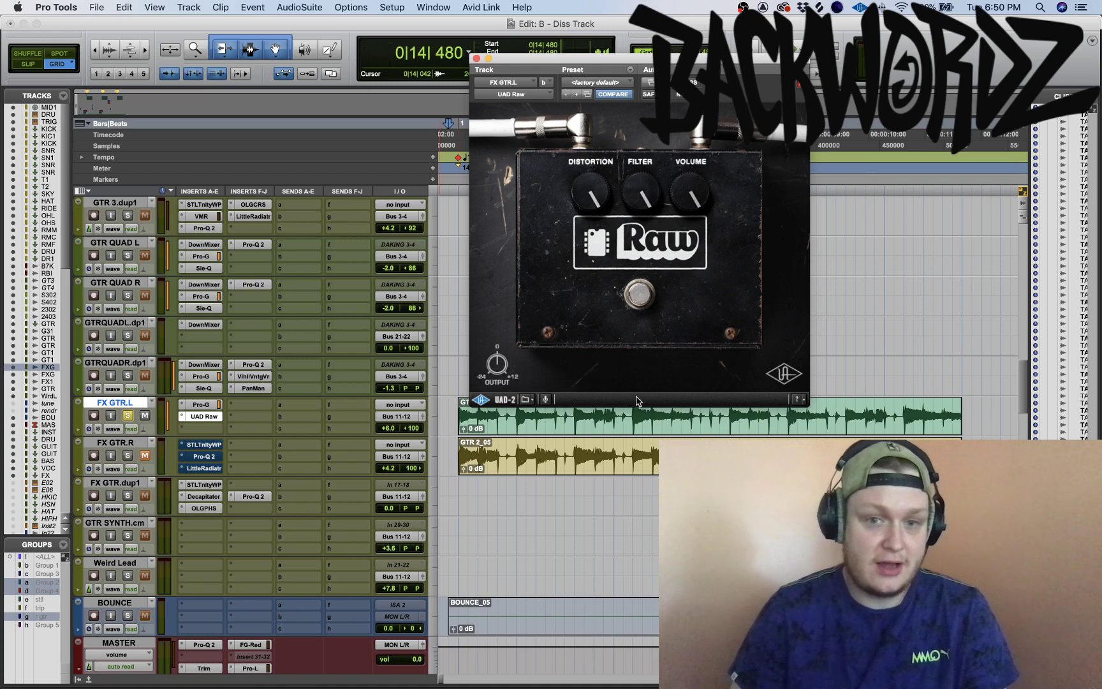
{"action": "scroll", "coordinate": [553, 537], "scroll_direction": "up", "scroll_amount": 3}
{"action": "key", "text": "space"}
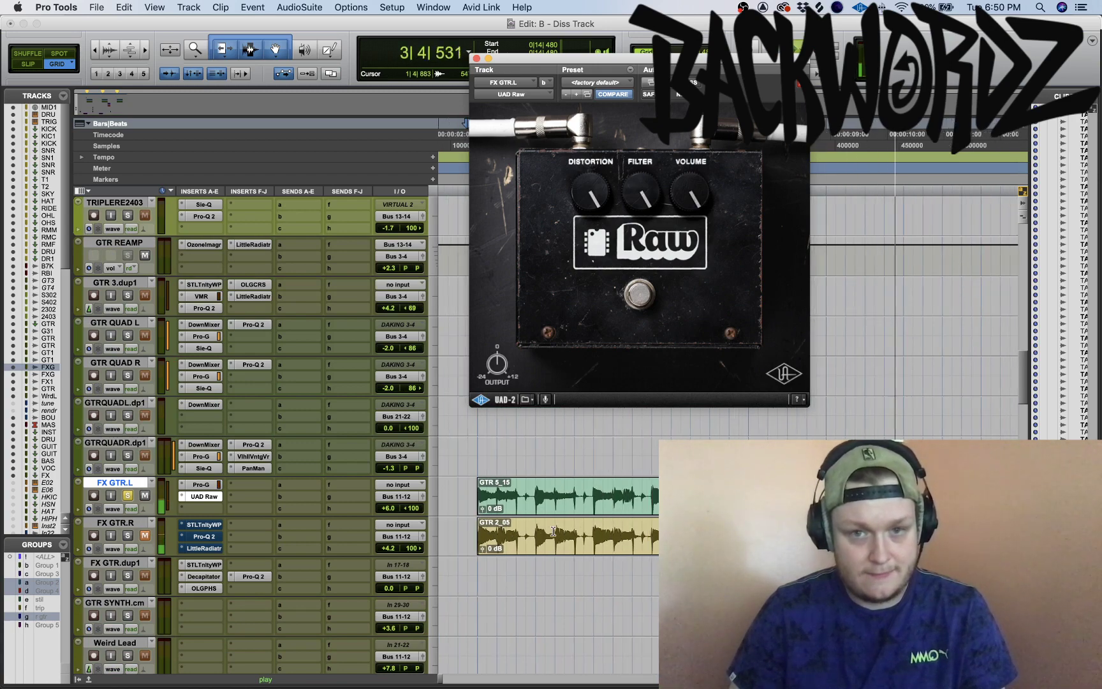
{"action": "key", "text": "space"}
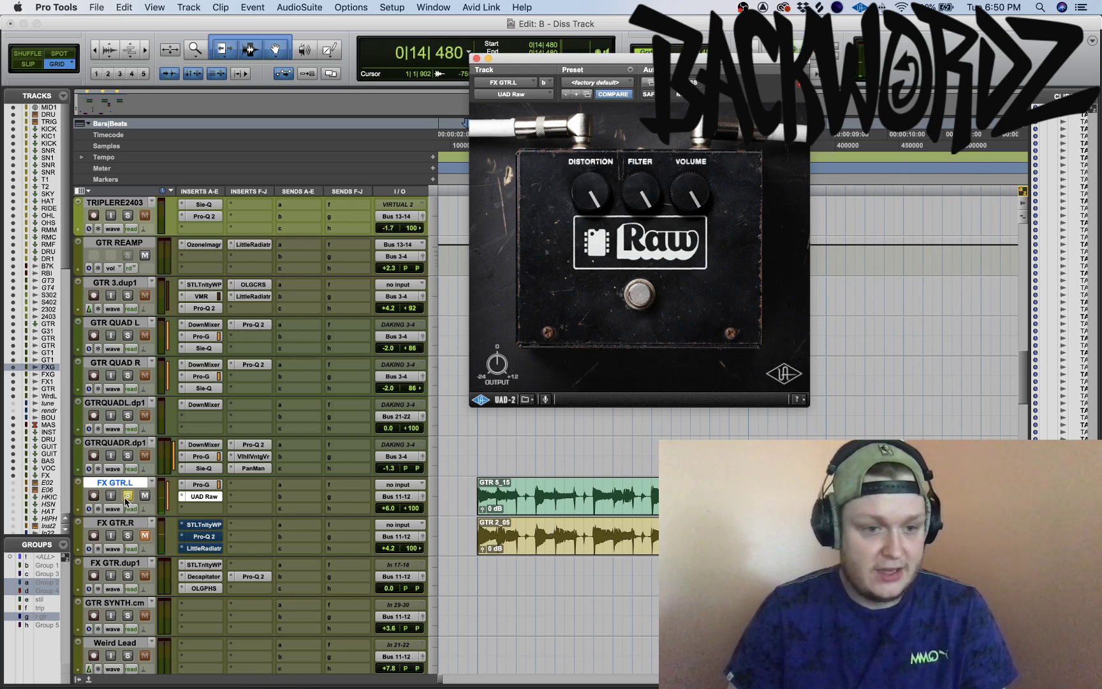
Unsolo FX GTR.L and play the intro from 0|14|480 with UAD Raw heard in the full mix
{"action": "left_click", "coordinate": [127, 496]}
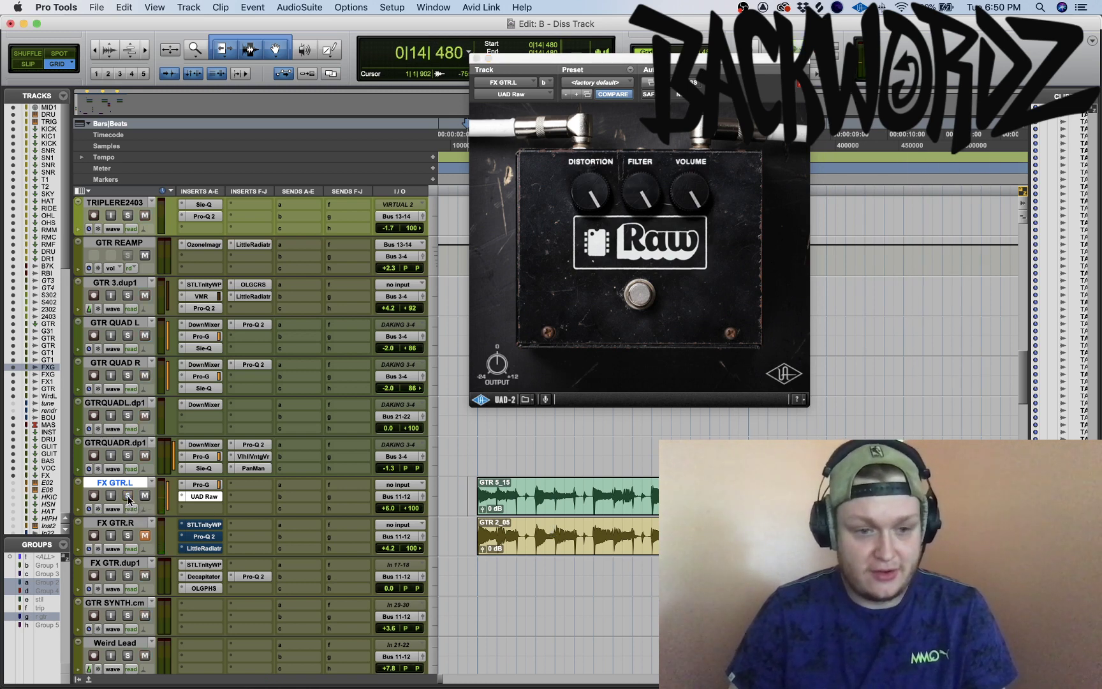
{"action": "key", "text": "space"}
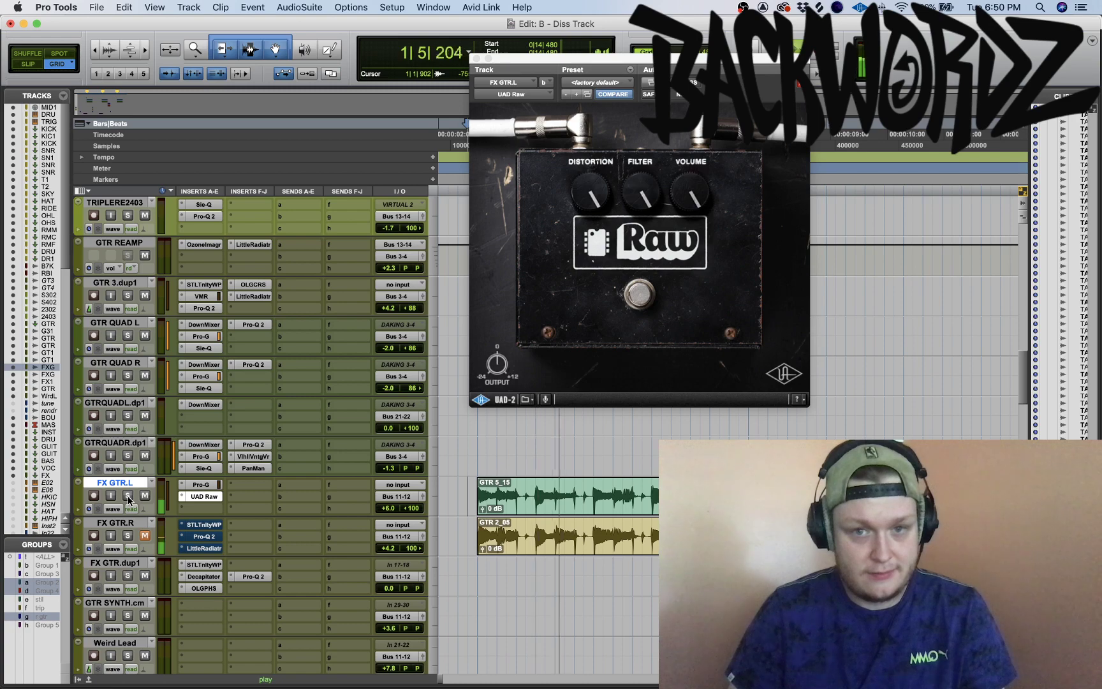
{"action": "key", "text": "space"}
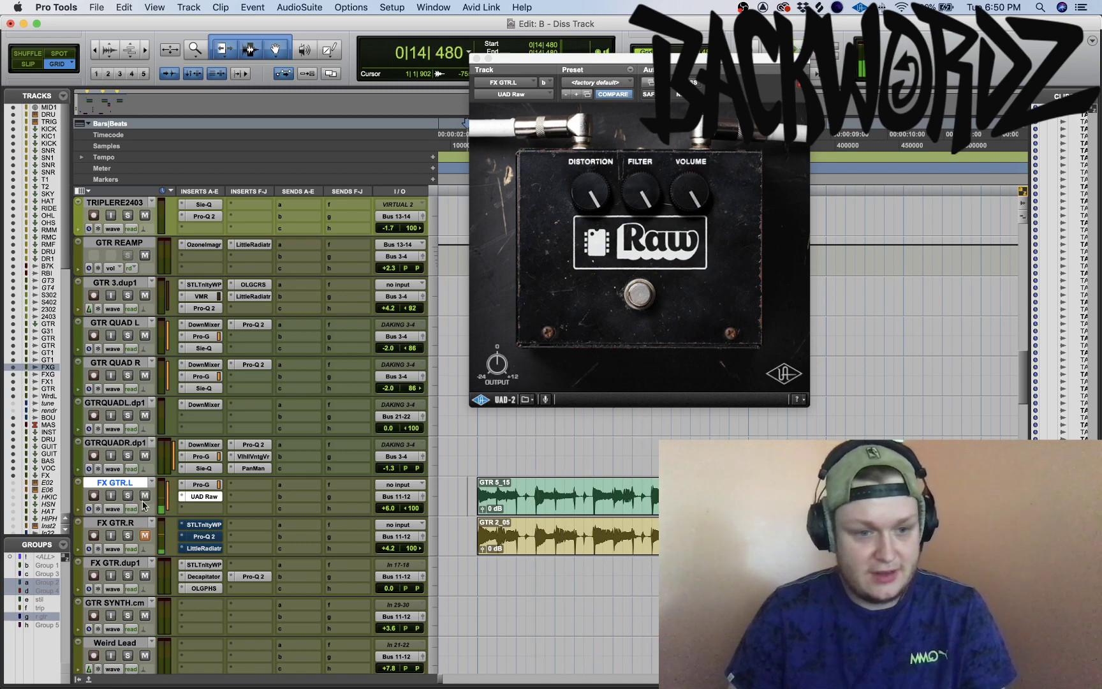
Unmute and solo FX GTR.R and audition its intro part with its inserts still bypassed
{"action": "left_click", "coordinate": [128, 536]}
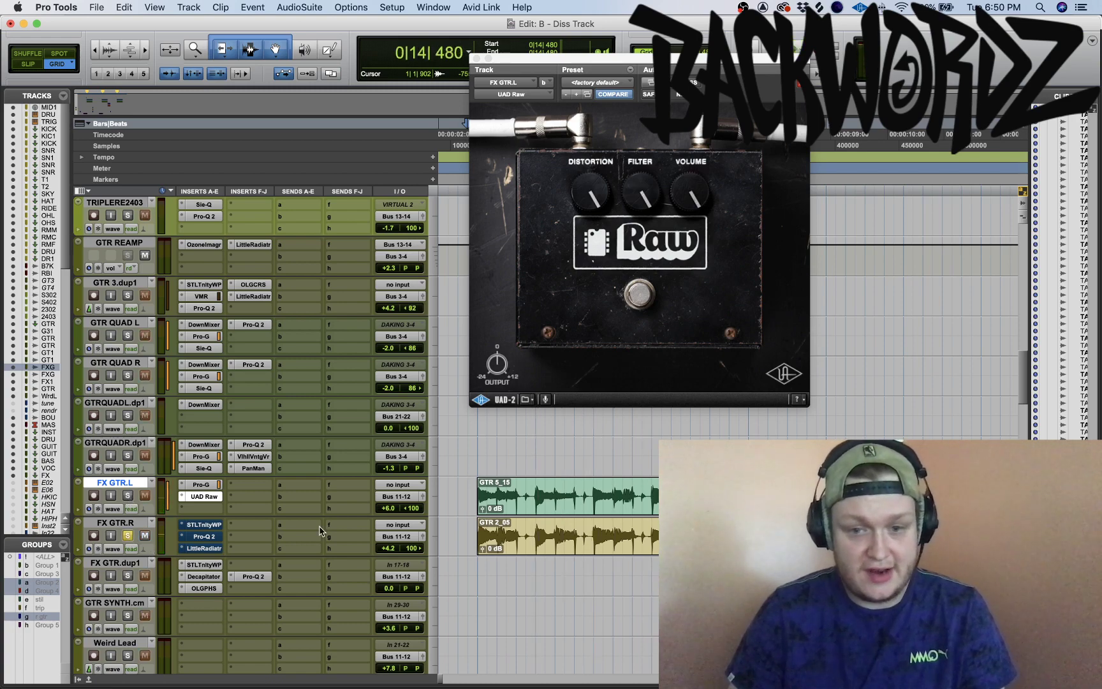
{"action": "key", "text": "space"}
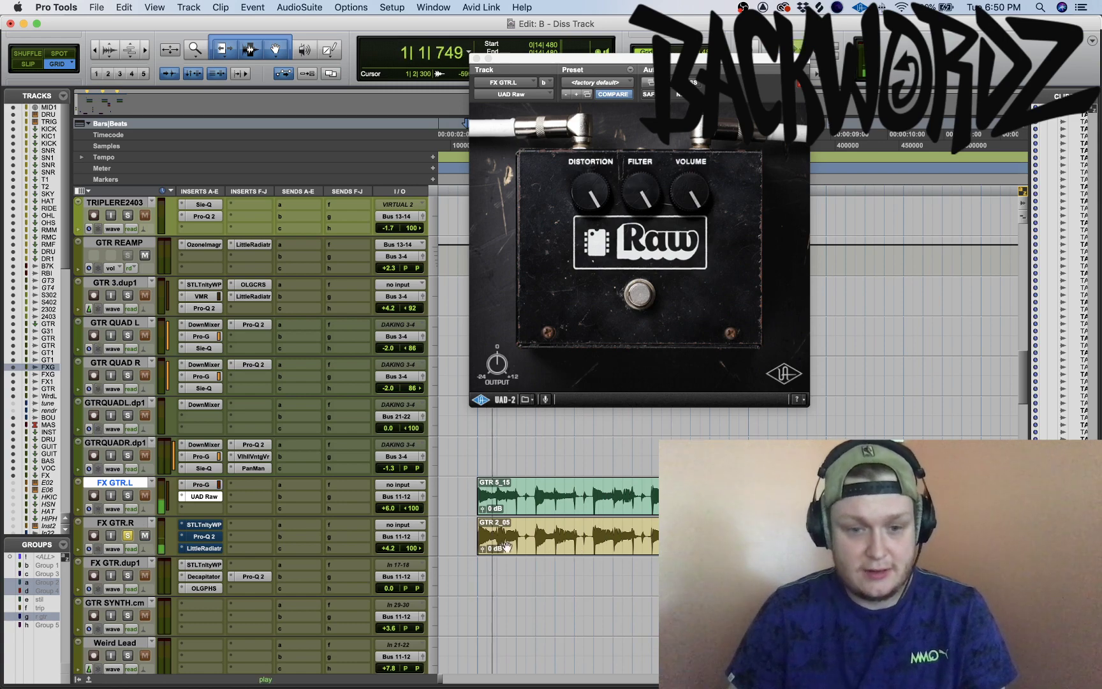
{"action": "key", "text": "space"}
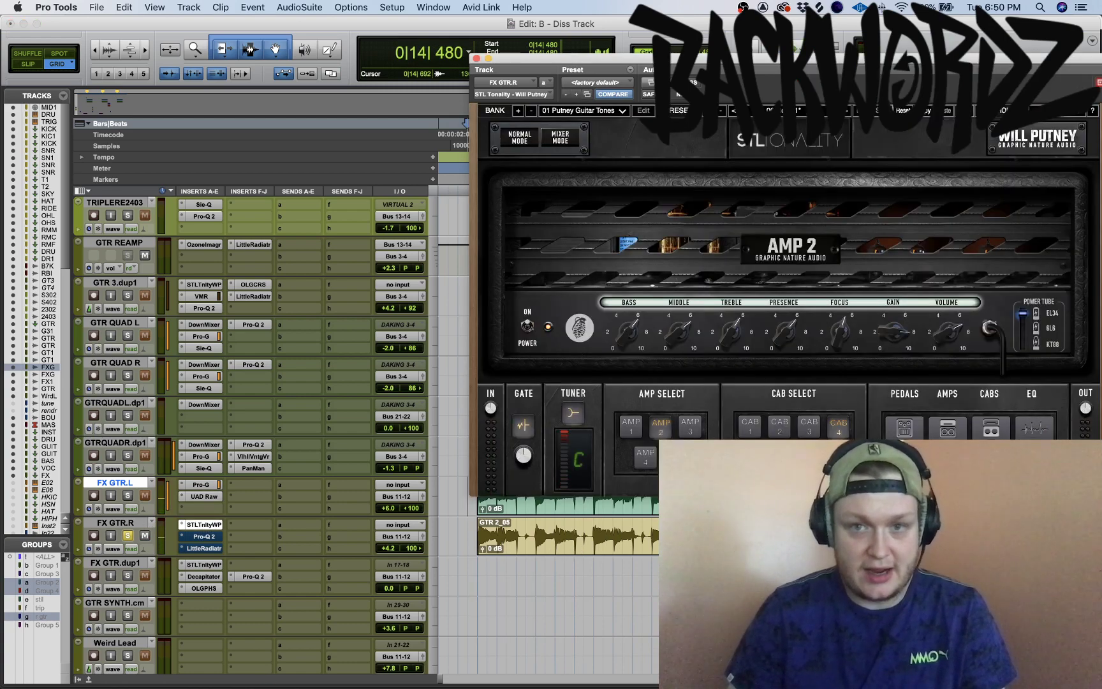
Re-enable STL Tonality and Little Radiator on FX GTR.R and audition the intro through them
{"action": "left_click_drag", "start_coordinate": [742, 59], "coordinate": [510, 21]}
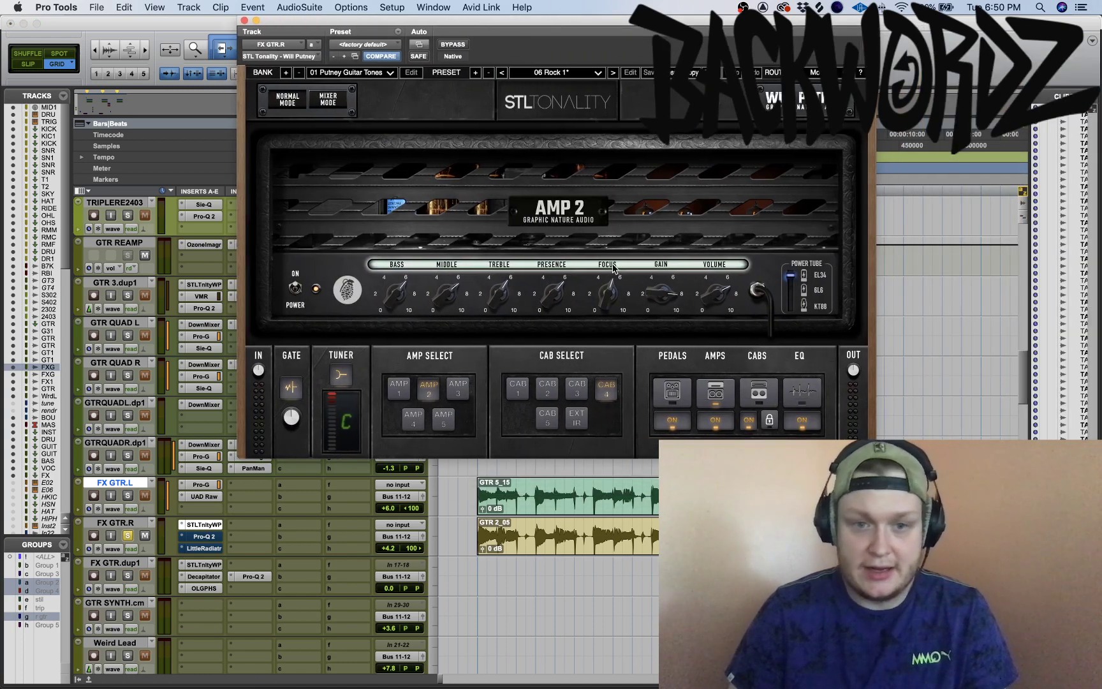
{"action": "key", "text": "space"}
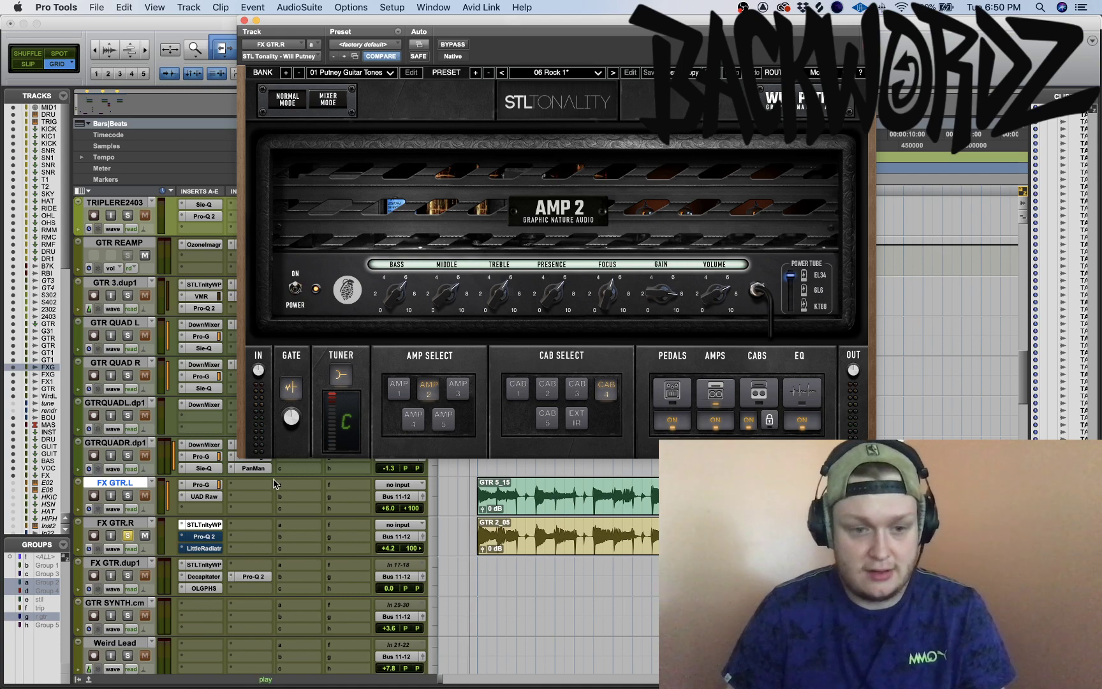
{"action": "left_click", "coordinate": [205, 549]}
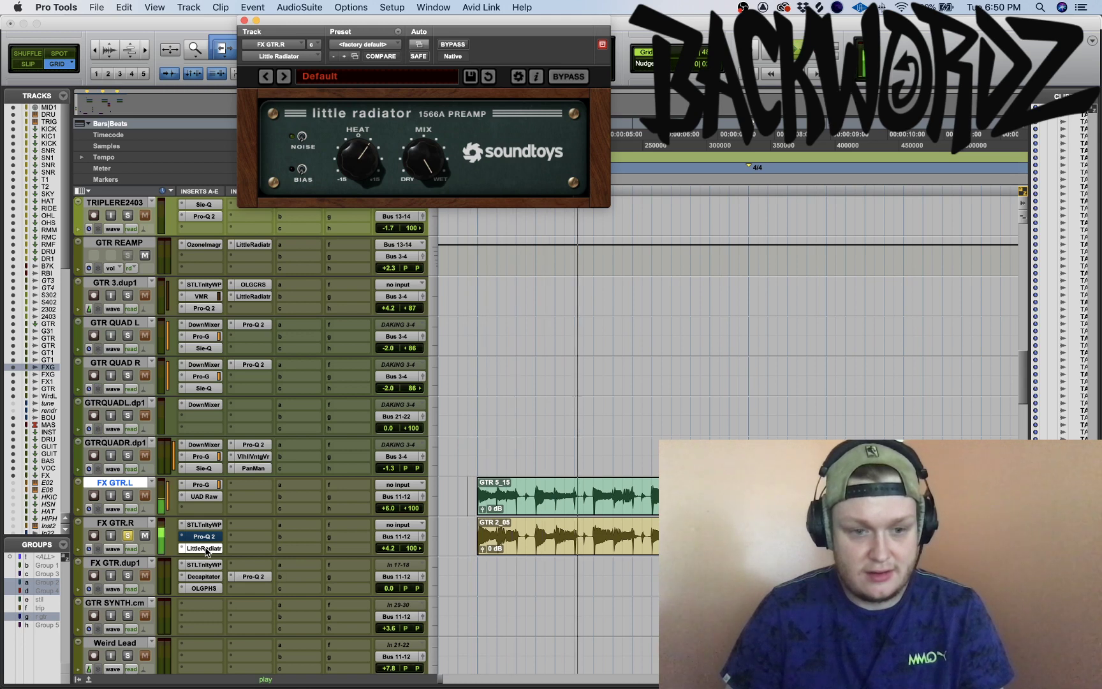
{"action": "left_click", "coordinate": [205, 548]}
{"action": "key", "text": "space"}
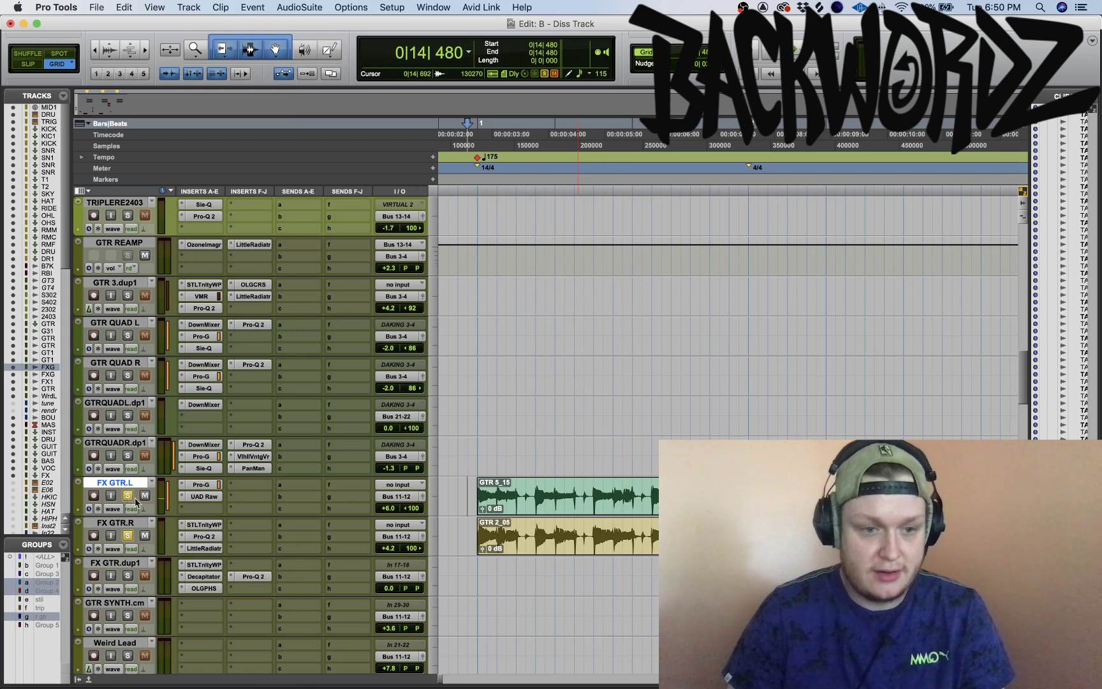
Open FX GTR.R's Pro-Q 2, show its Band 1 Frequency automation lane, and play the filter sweep with both FX guitars soloed
{"action": "left_click", "coordinate": [201, 537]}
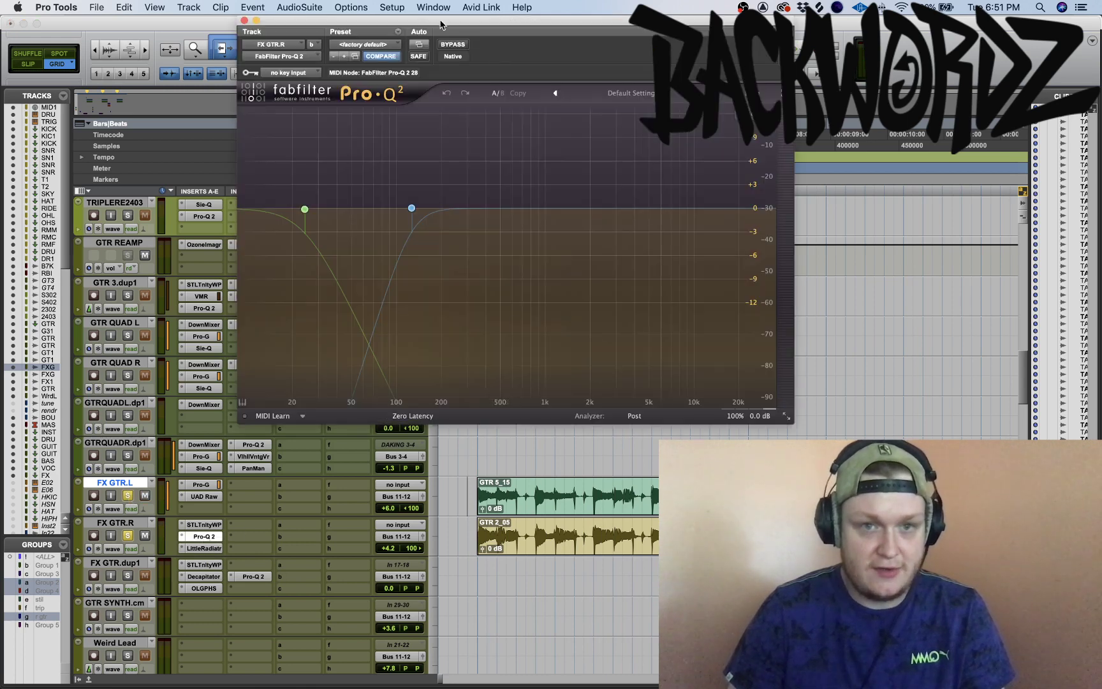
{"action": "left_click_drag", "start_coordinate": [440, 25], "coordinate": [445, 25]}
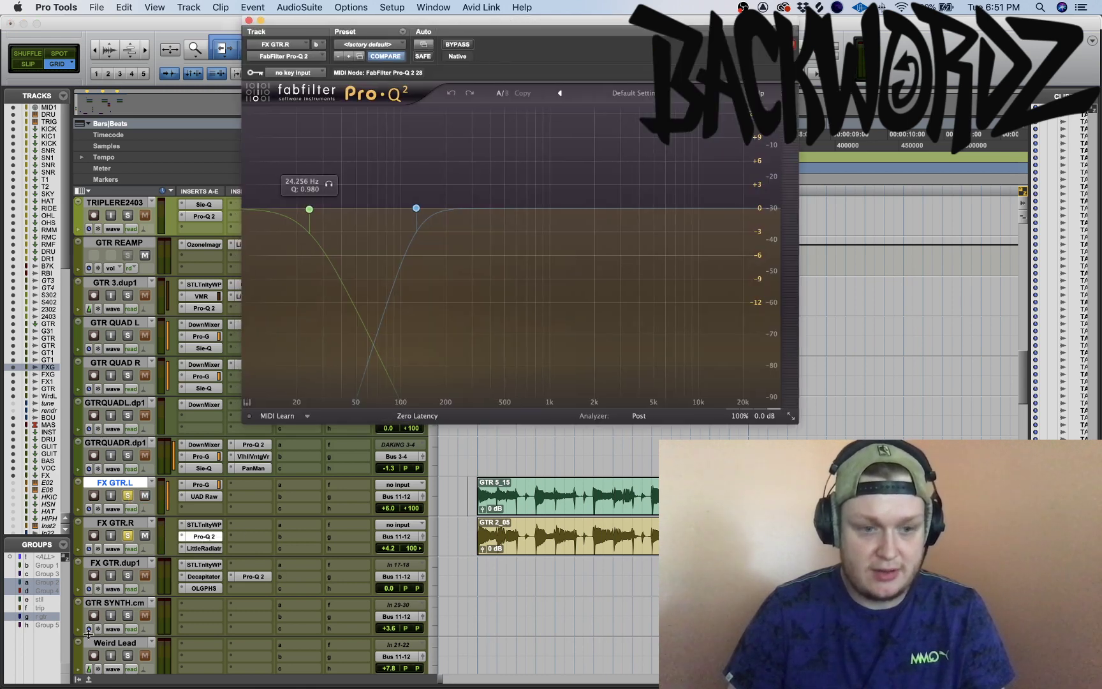
{"action": "left_click", "coordinate": [79, 549]}
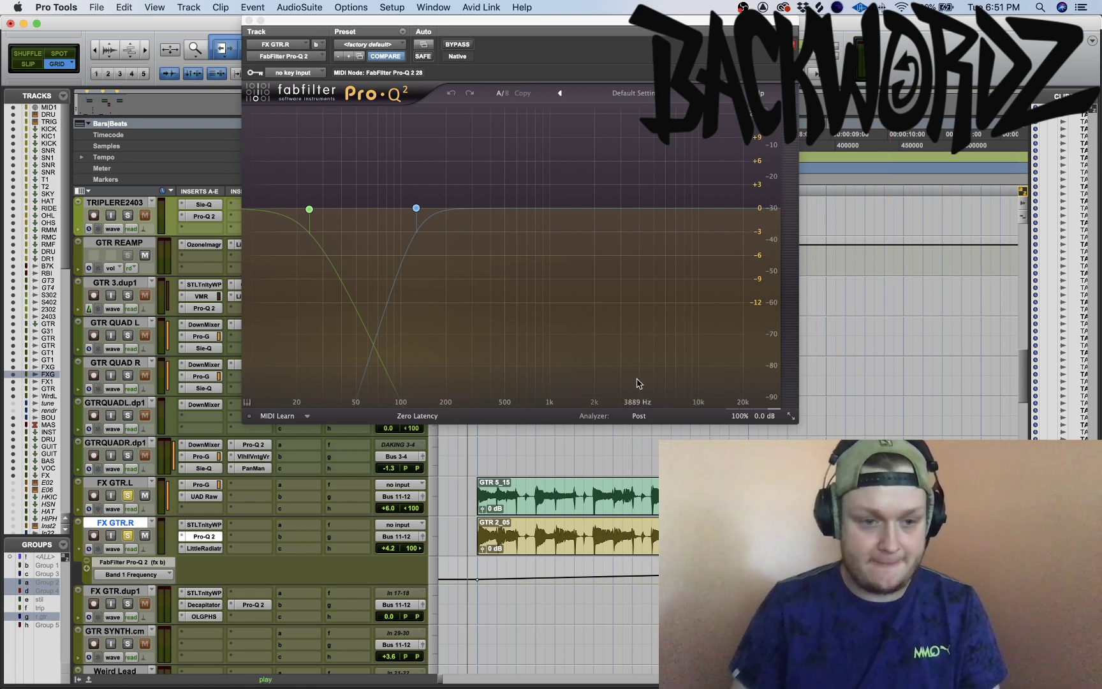
{"action": "key", "text": "space"}
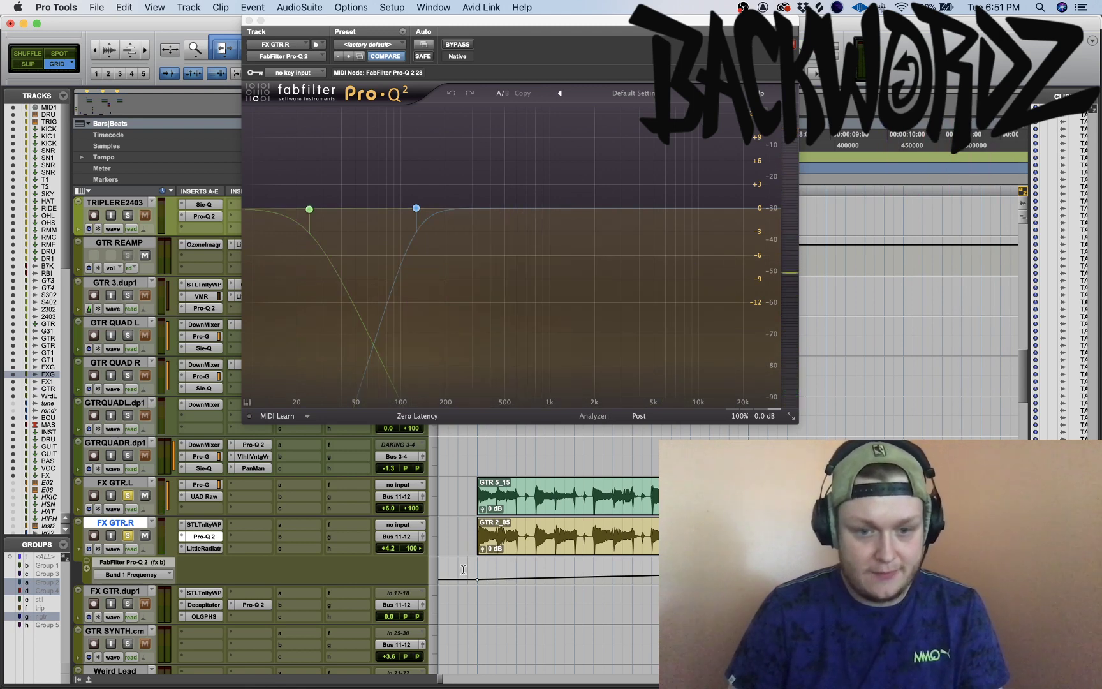
Clear the FX guitars' solos and hide the Pro-Q 2 automation lane, playing the filter sweep in the mix
{"action": "left_click", "coordinate": [129, 537]}
{"action": "left_click", "coordinate": [79, 548]}
{"action": "key", "text": "space"}
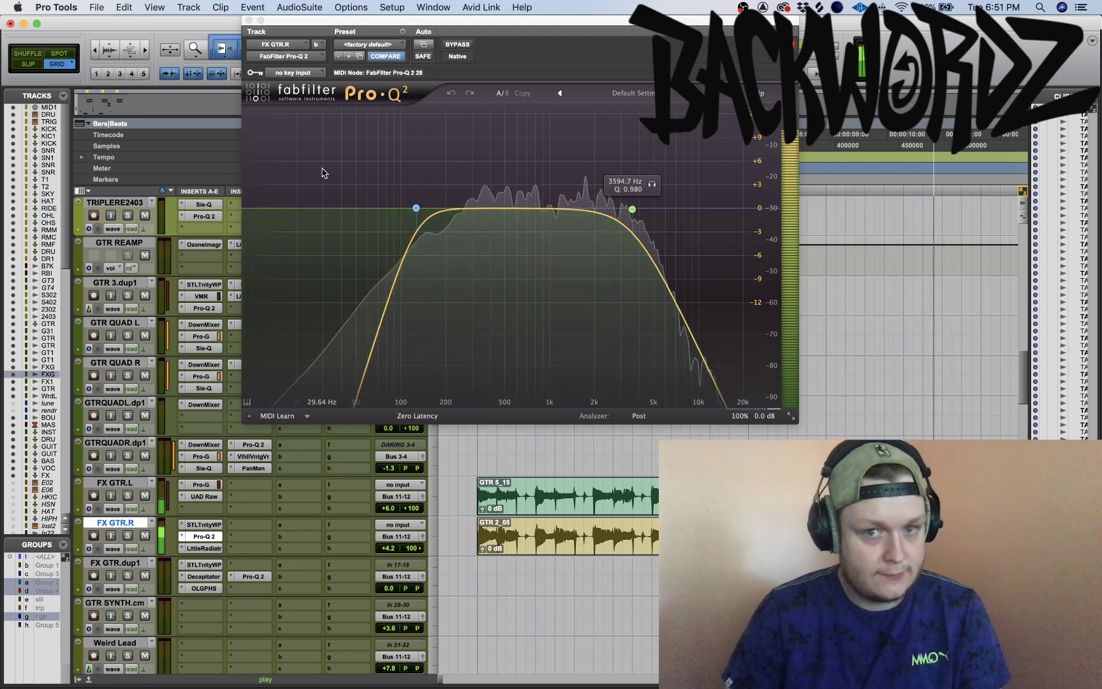
{"action": "key", "text": "space"}
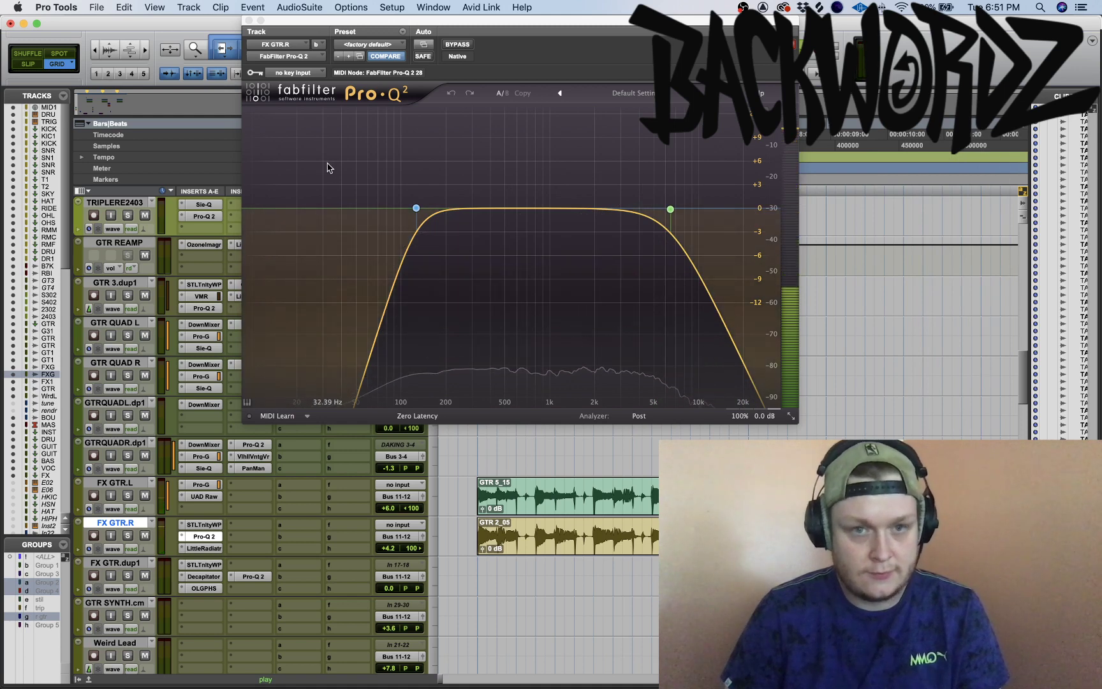
Close FX GTR.R's Pro-Q 2 and listen to the intro leading into the TRIPLERE2403 guitar
{"action": "left_click", "coordinate": [250, 20]}
{"action": "key", "text": "space"}
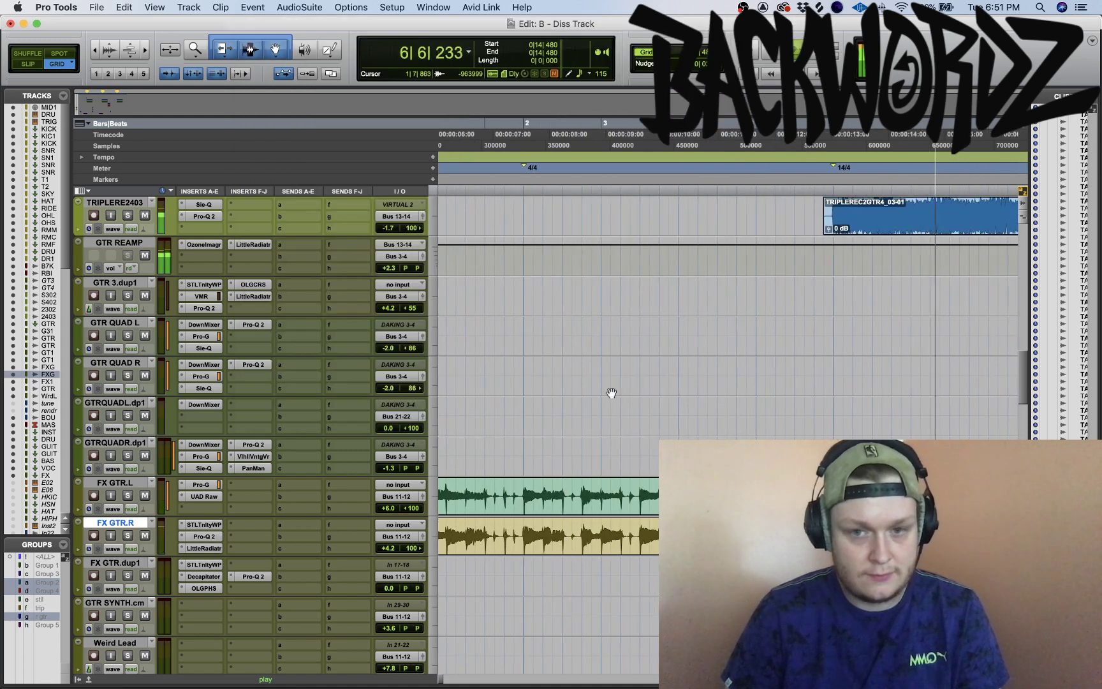
{"action": "key", "text": "space"}
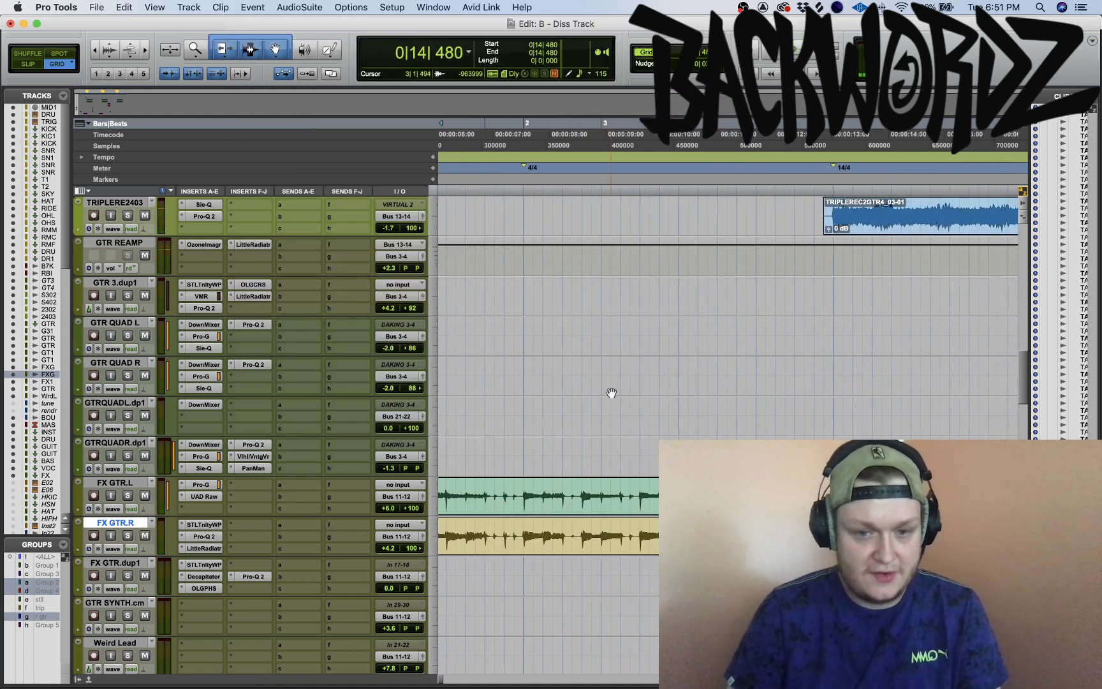
Set the playback start to 77|4|480 on FX GTR.L, at the start of the GTR QUAD L.dup1 clip
{"action": "scroll", "coordinate": [623, 398], "scroll_direction": "right", "scroll_amount": 3}
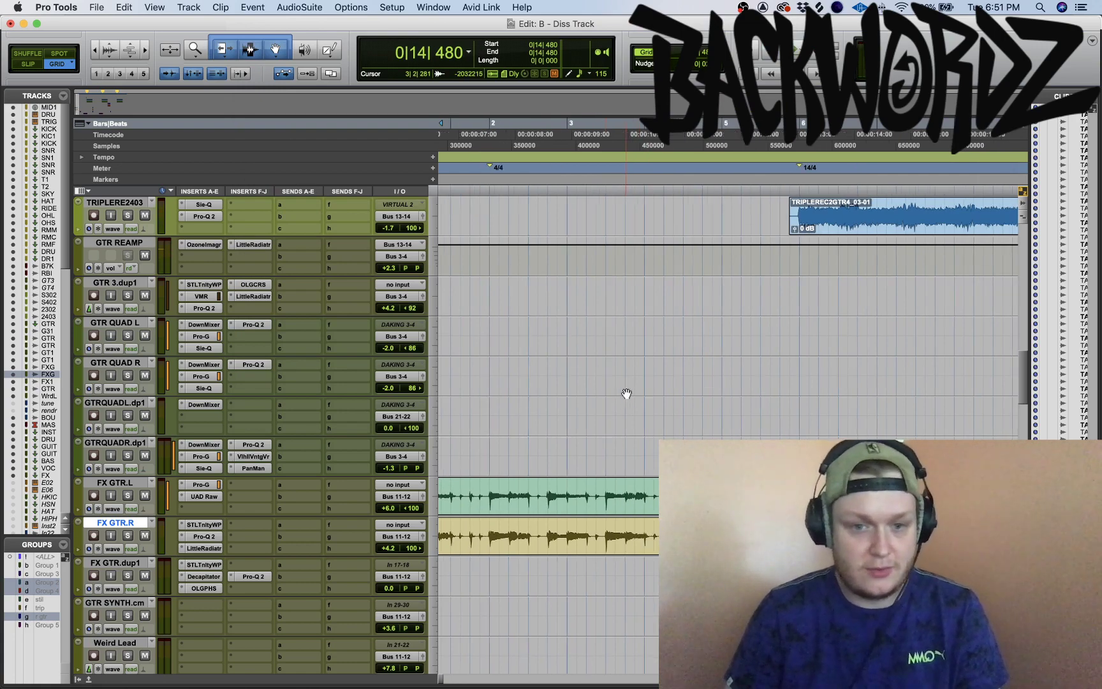
{"action": "scroll", "coordinate": [627, 394], "scroll_direction": "left", "scroll_amount": 15}
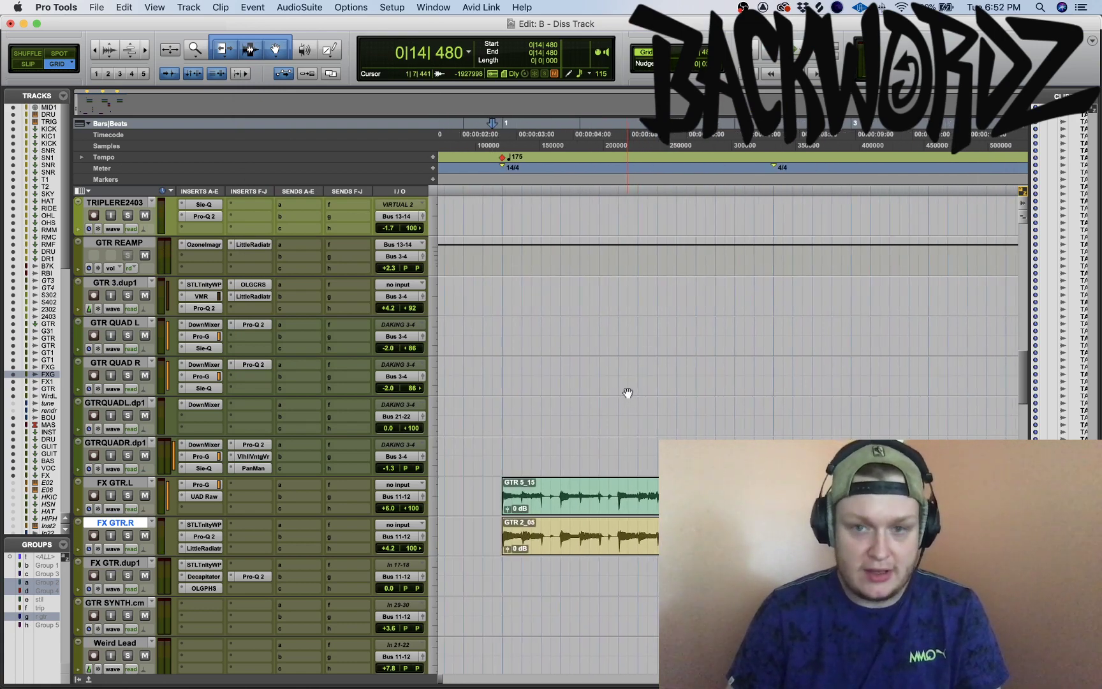
{"action": "scroll", "coordinate": [629, 391], "scroll_direction": "right", "scroll_amount": 20}
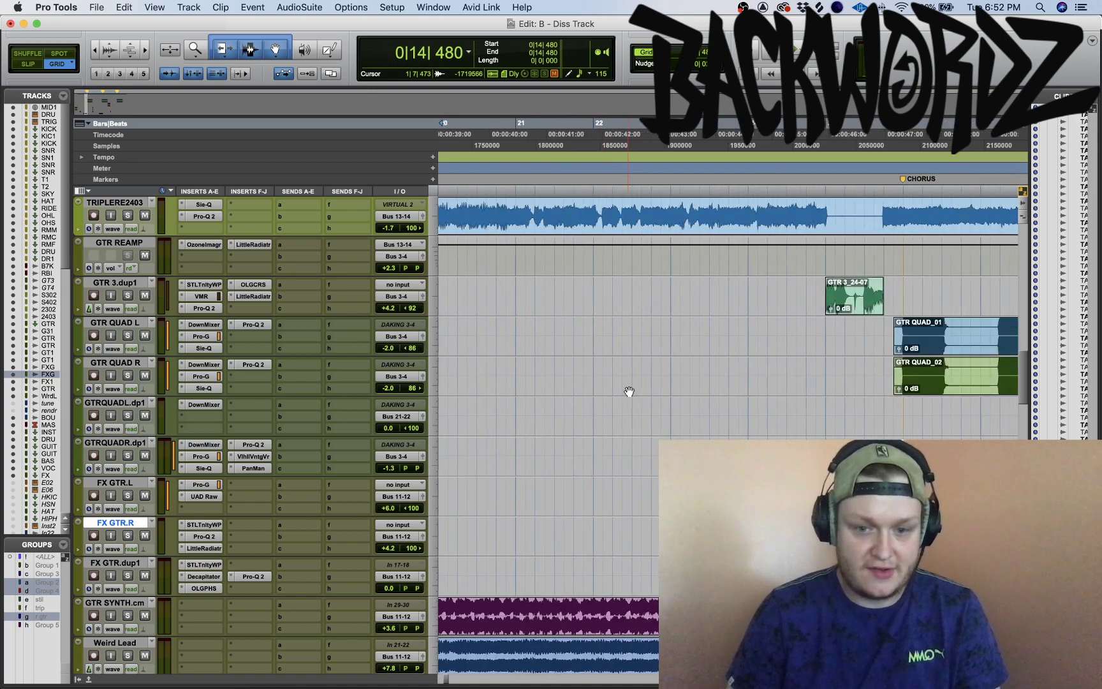
{"action": "scroll", "coordinate": [629, 392], "scroll_direction": "right", "scroll_amount": 20}
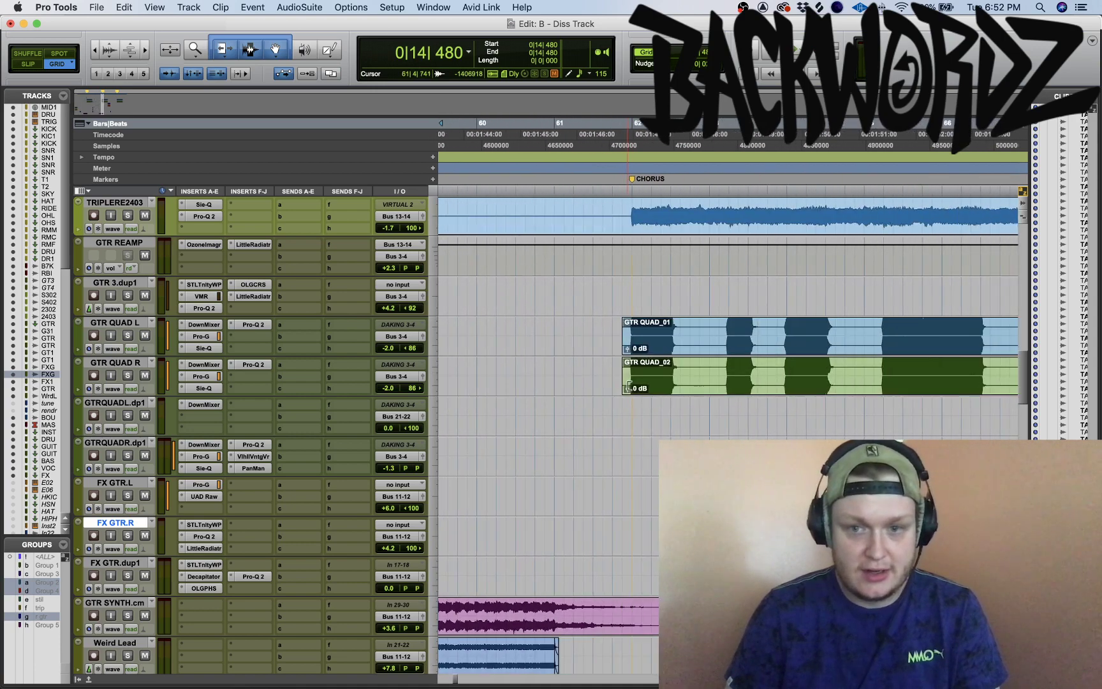
{"action": "scroll", "coordinate": [628, 389], "scroll_direction": "right", "scroll_amount": 6}
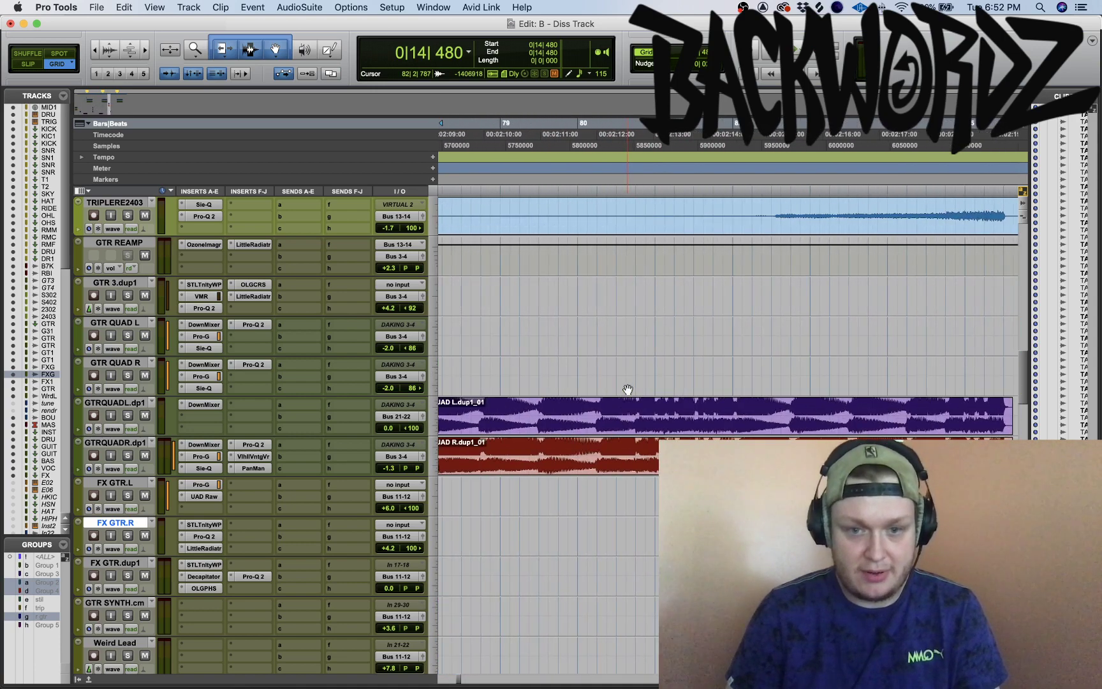
{"action": "scroll", "coordinate": [628, 390], "scroll_direction": "left", "scroll_amount": 3}
{"action": "left_click", "coordinate": [527, 406]}
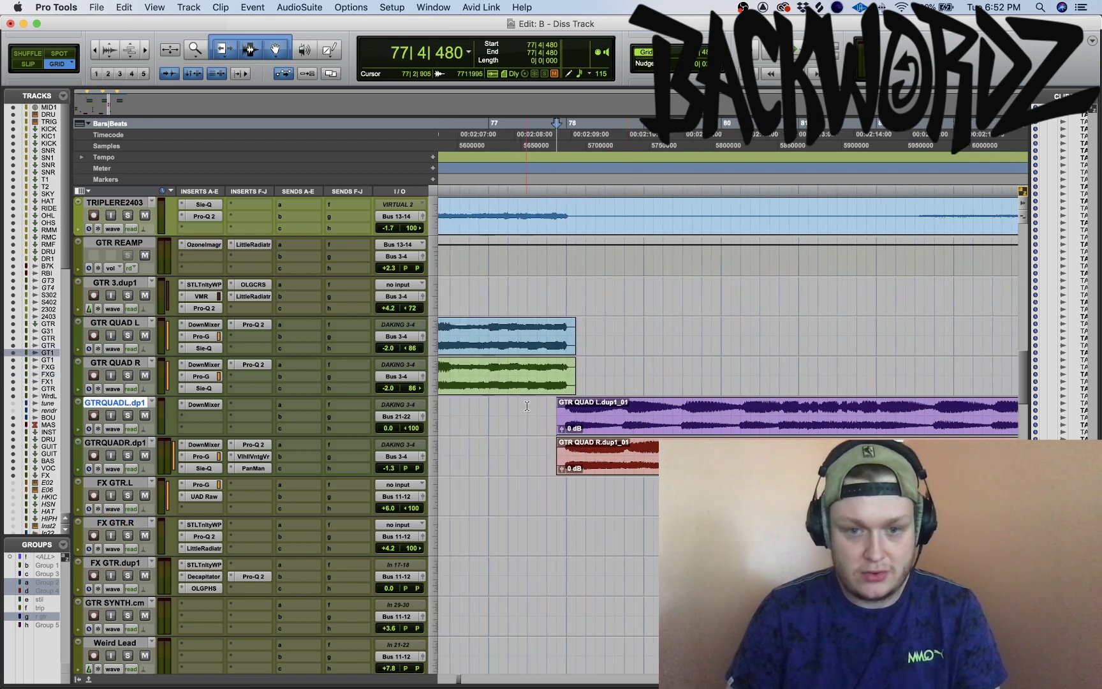
{"action": "left_click", "coordinate": [558, 485]}
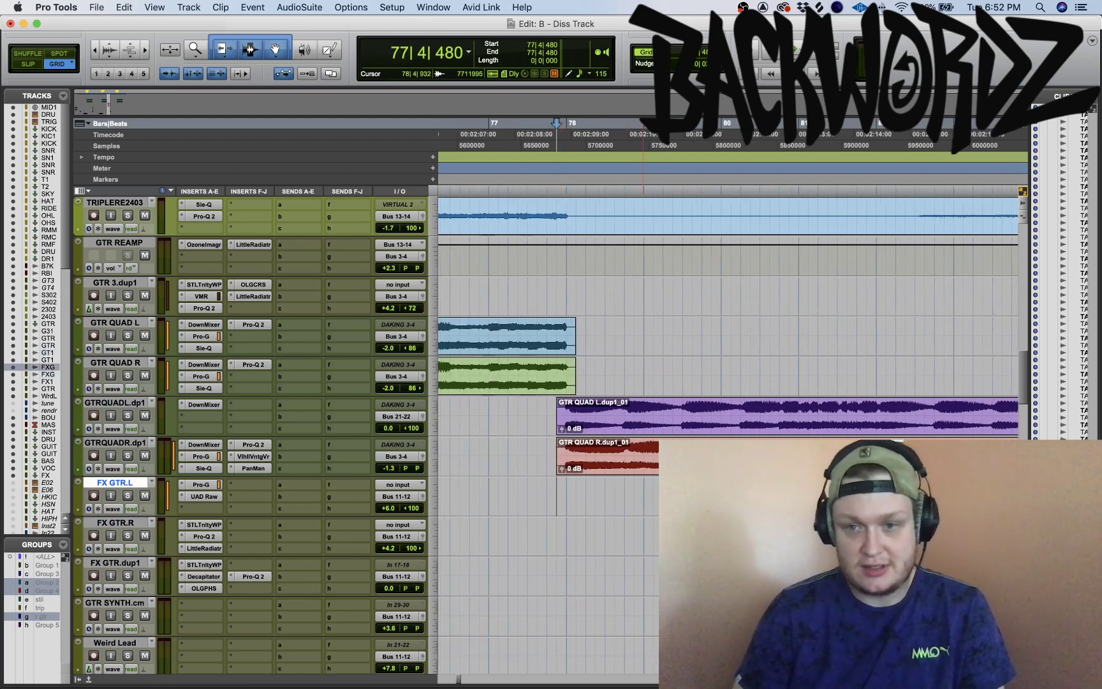
Look over the guitar channels in the Mix window and return to the Edit window
{"action": "scroll", "coordinate": [727, 332], "scroll_direction": "right", "scroll_amount": 5}
{"action": "scroll", "coordinate": [727, 331], "scroll_direction": "left", "scroll_amount": 4}
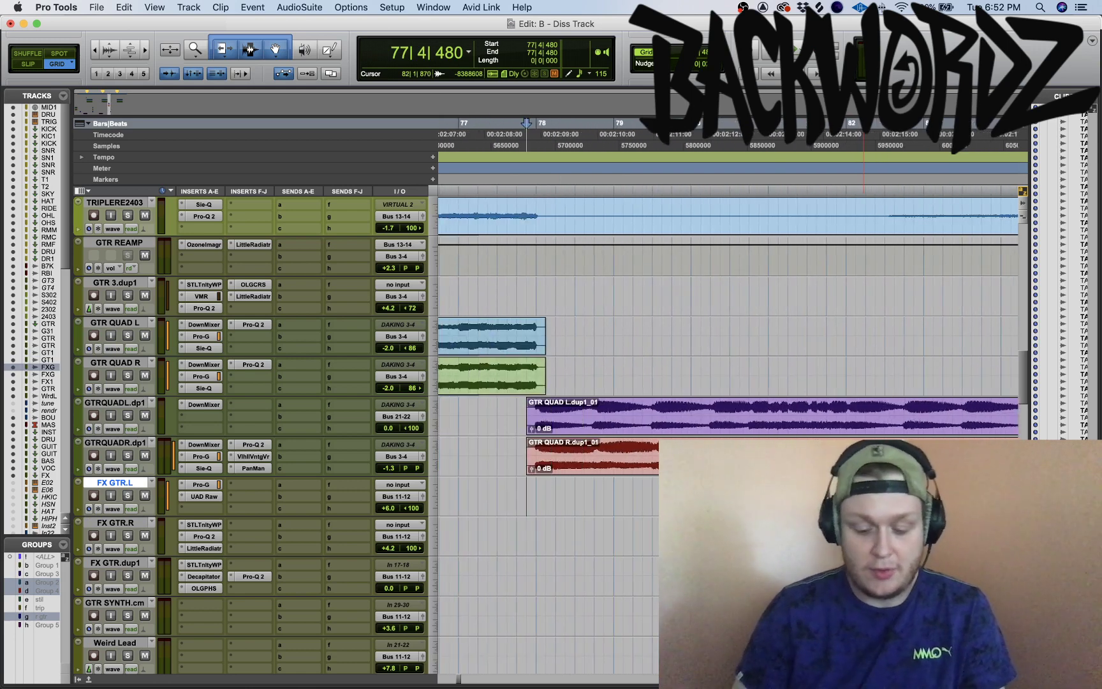
{"action": "key", "text": "super+equal"}
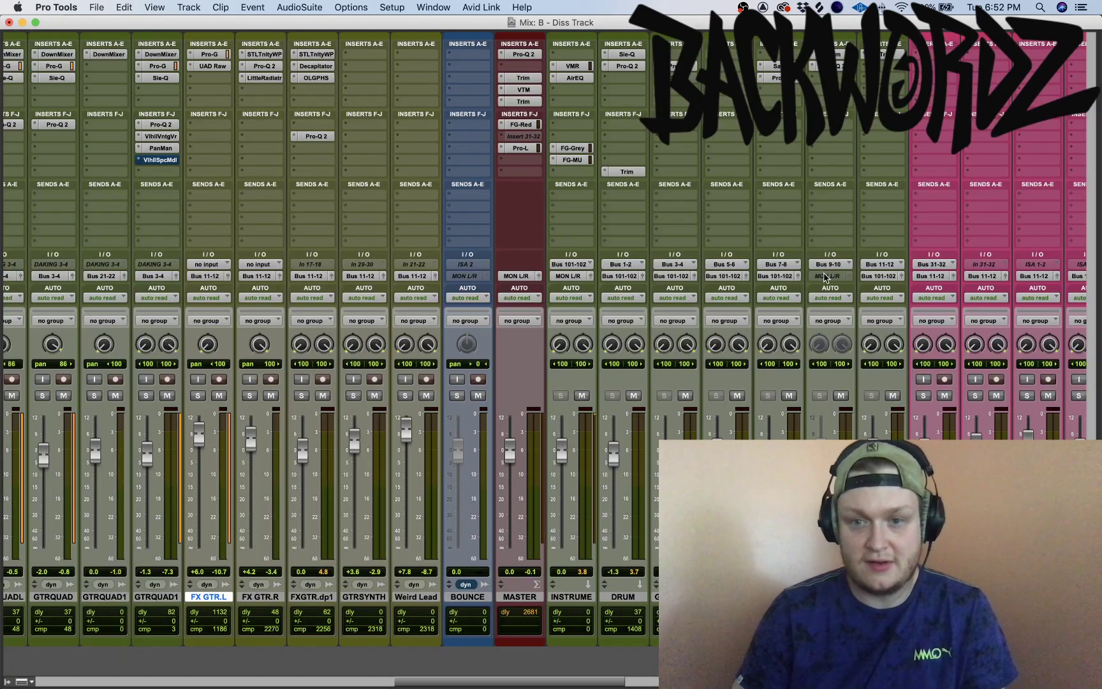
{"action": "key", "text": "super+equal"}
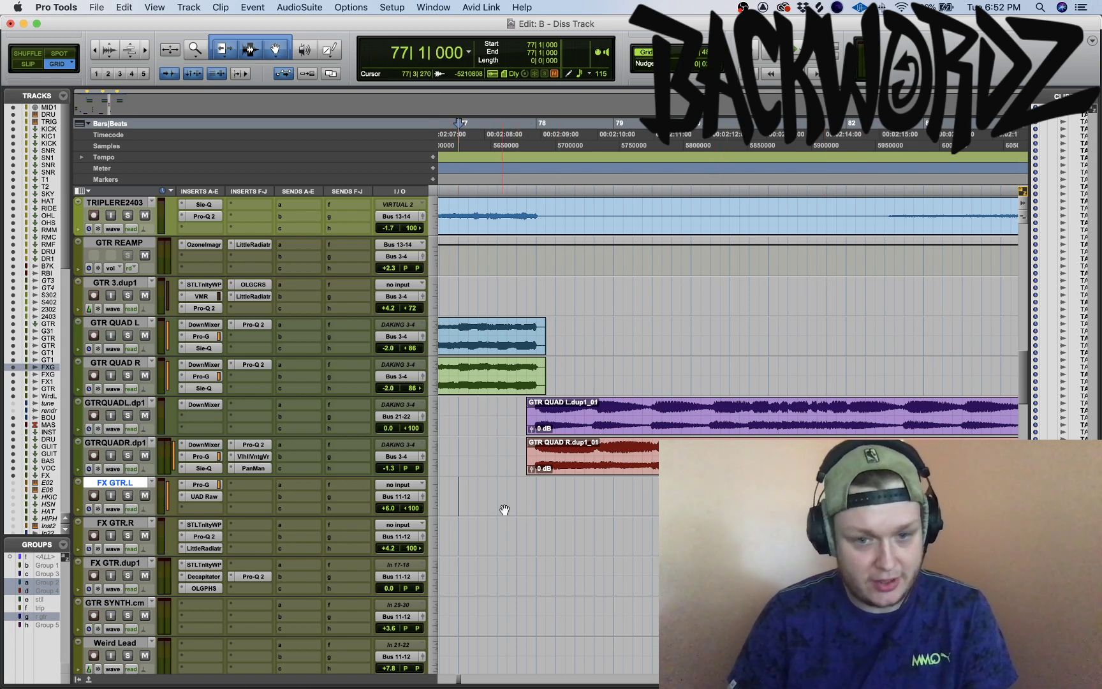
Play the mix from 77|1|000 and make the MON L/R output of the aux fed by Bus 9-10 inactive in the Mix window
{"action": "key", "text": "space"}
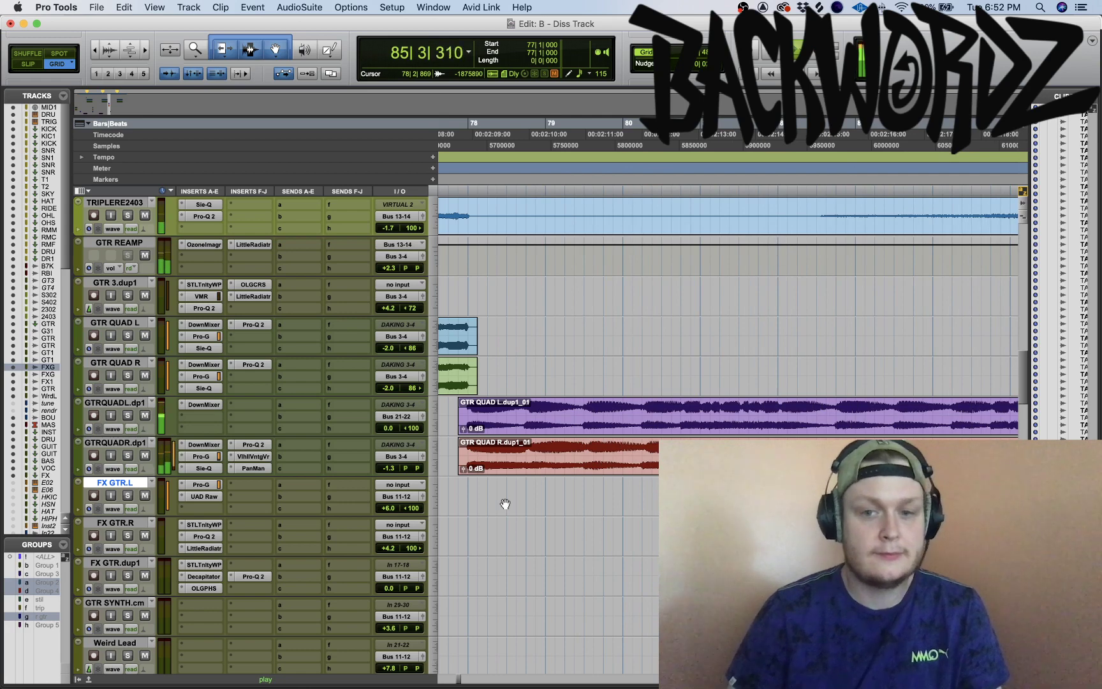
{"action": "key", "text": "space"}
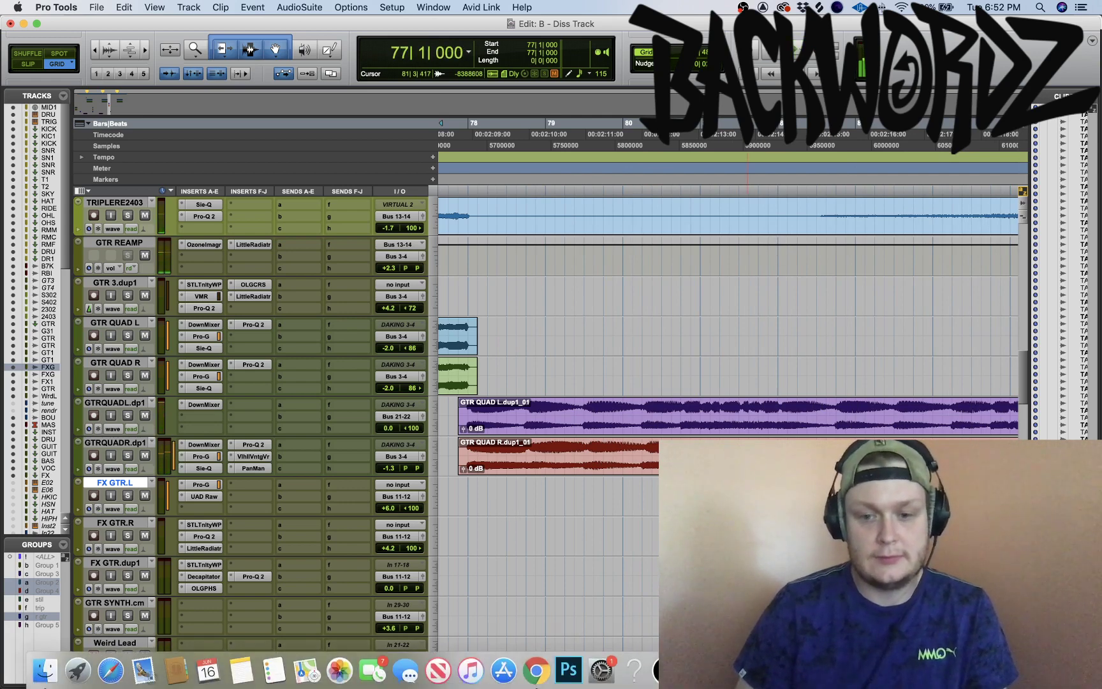
{"action": "key", "text": "super+equal"}
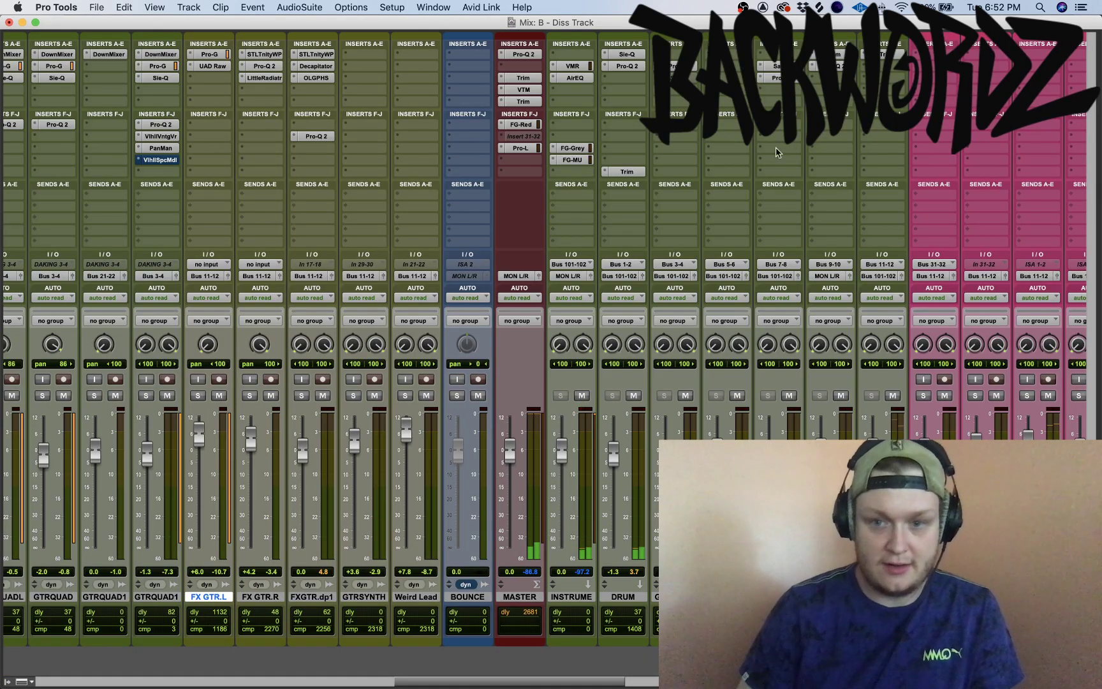
{"action": "left_click", "coordinate": [833, 277], "text": "ctrl+super"}
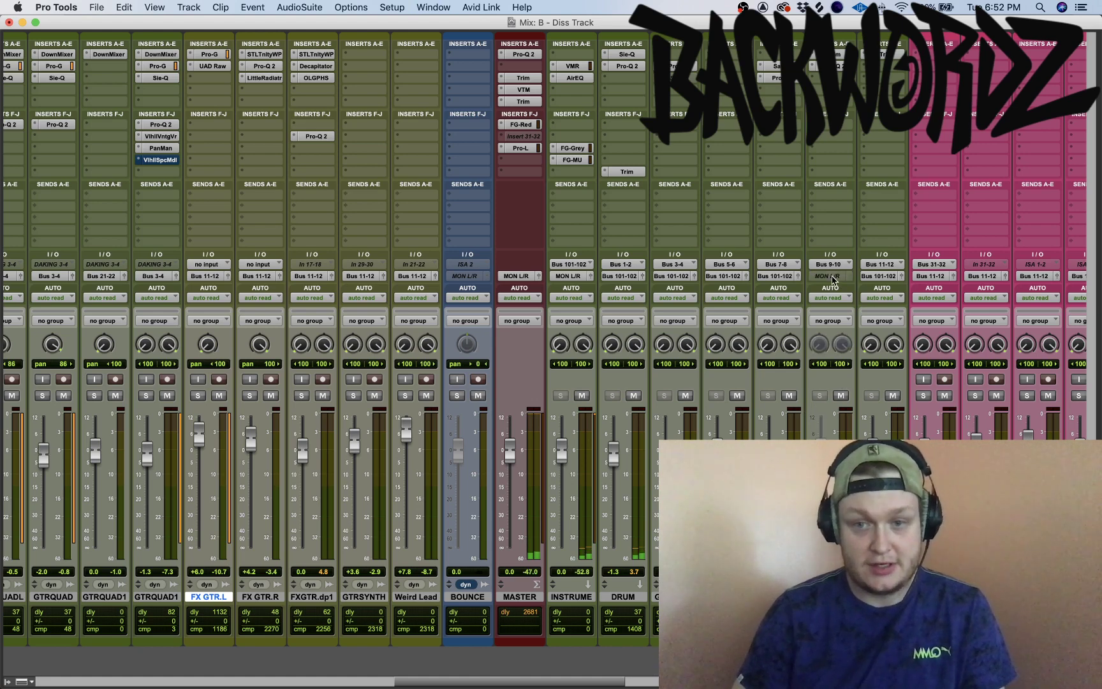
{"action": "key", "text": "super+equal"}
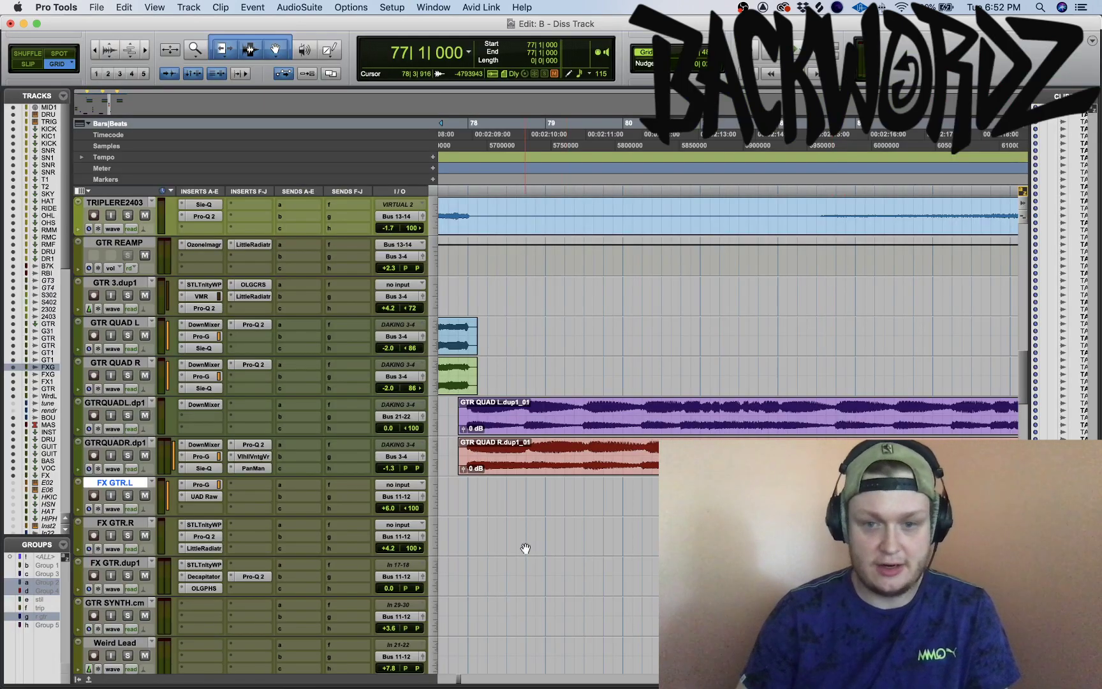
Set the playback start to 77|4|480 on GTRQUADL.dp1, listen to that track soloed, and clear its solo
{"action": "scroll", "coordinate": [554, 468], "scroll_direction": "left", "scroll_amount": 3}
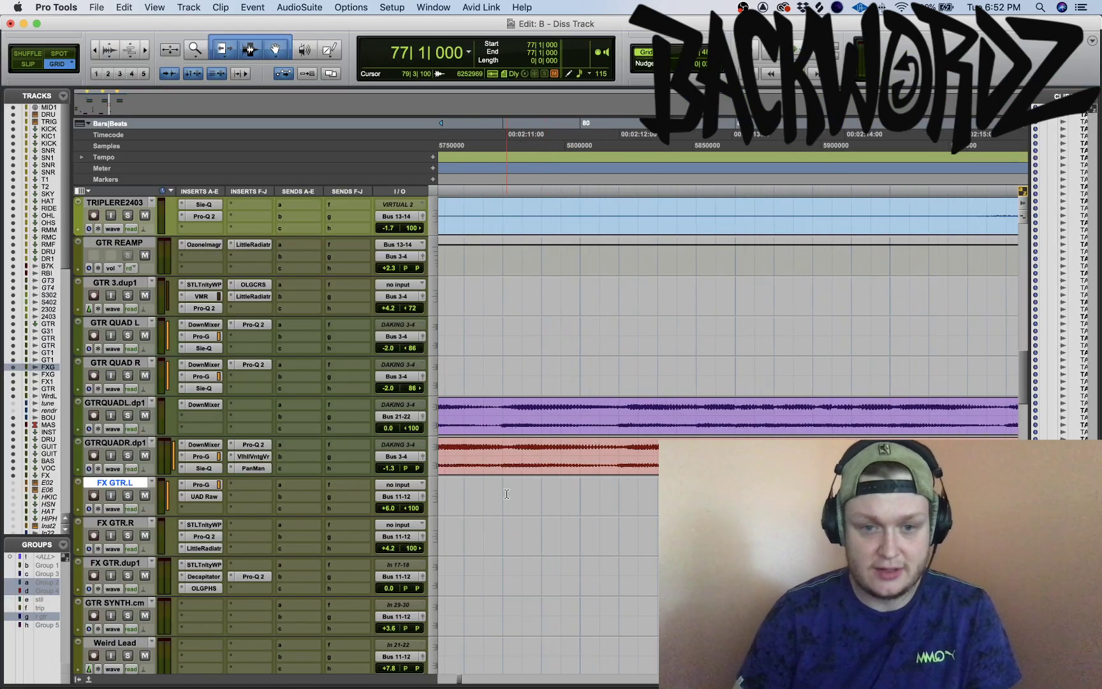
{"action": "left_click", "coordinate": [473, 409]}
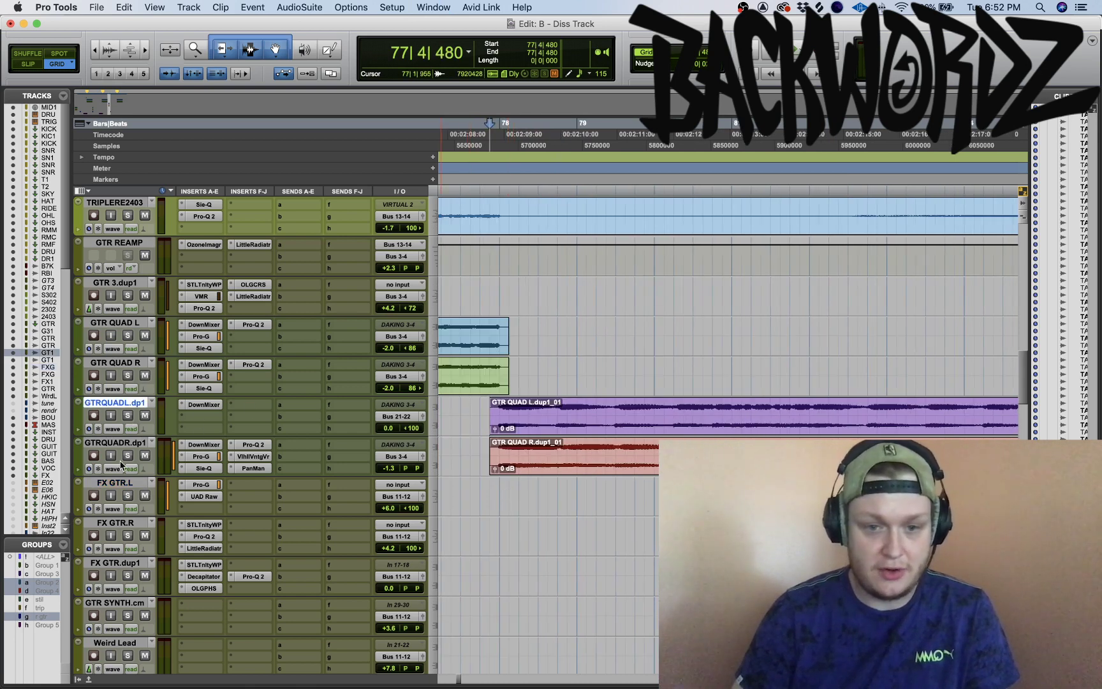
{"action": "left_click", "coordinate": [128, 416]}
{"action": "key", "text": "space"}
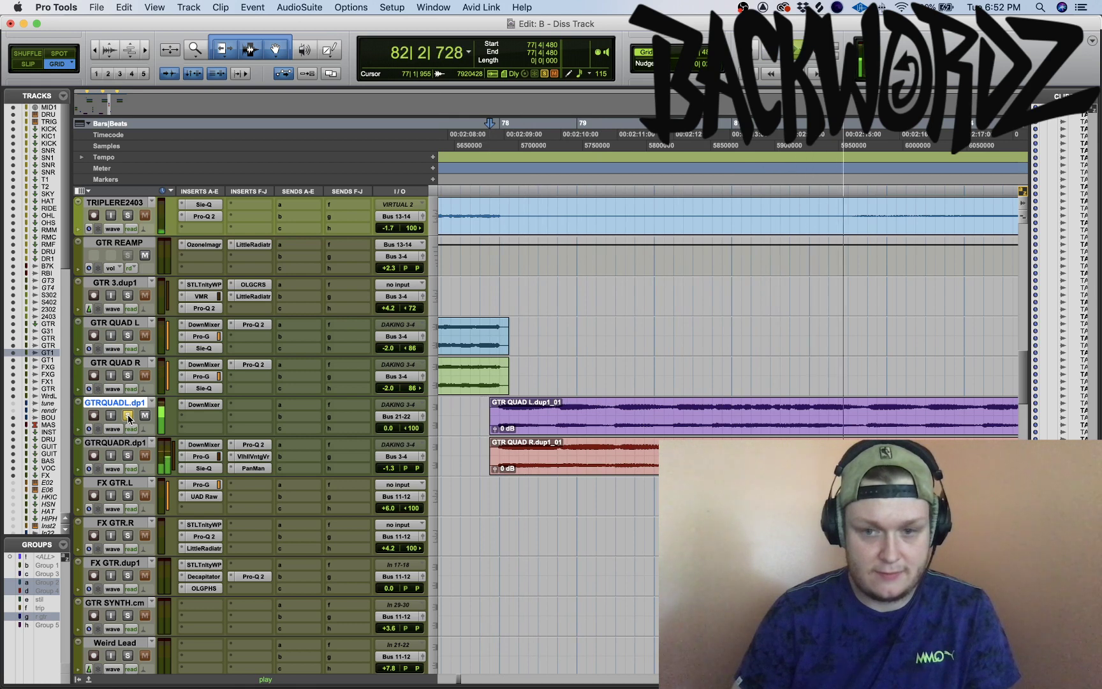
{"action": "key", "text": "space"}
{"action": "left_click", "coordinate": [128, 416]}
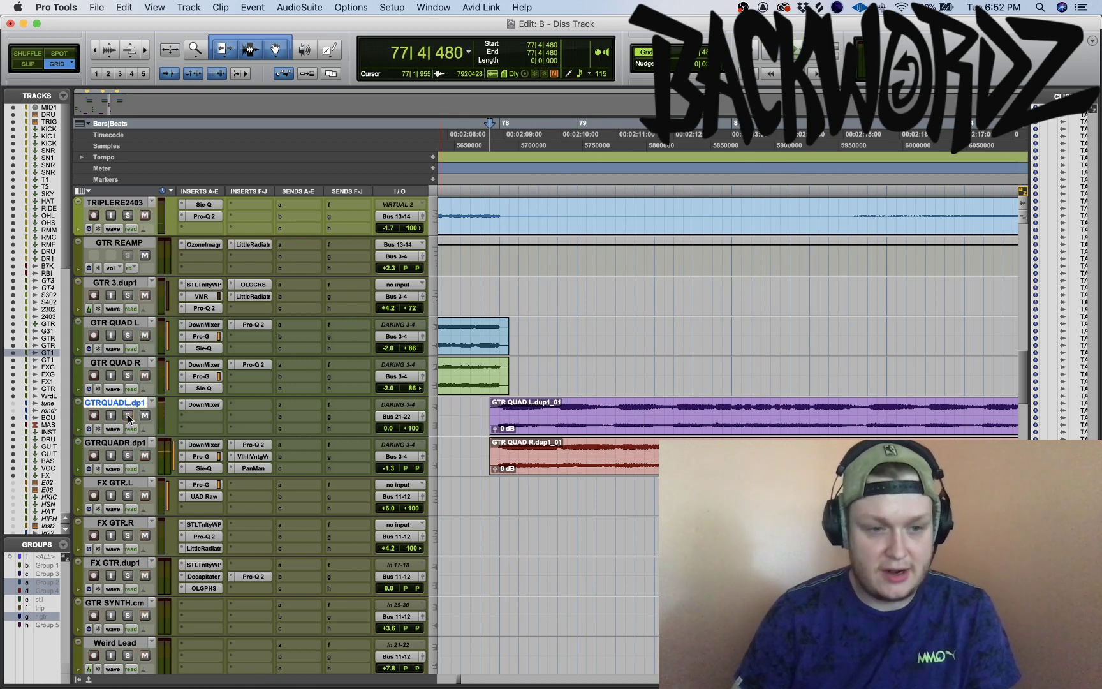
Solo GTRQUADR.dp1 and listen to it from 77|4|480
{"action": "left_click", "coordinate": [128, 456]}
{"action": "key", "text": "space"}
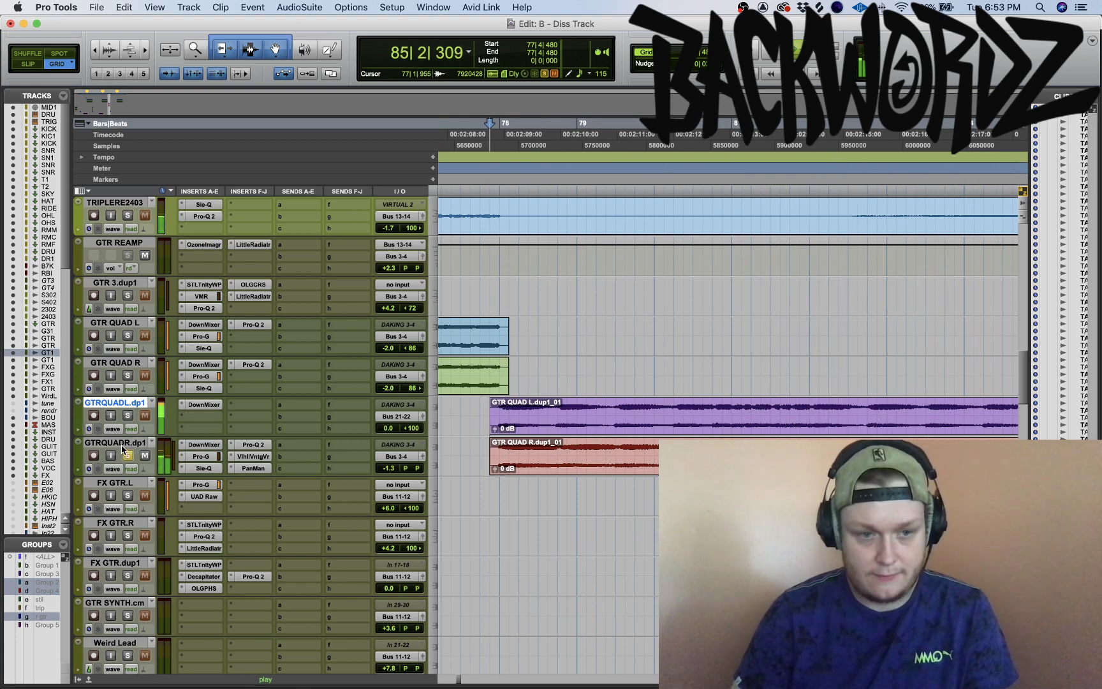
{"action": "key", "text": "space"}
Bypass the inserts on GTRQUADR.dp1, open its Sie-Q, and re-enable the Sie-Q after hearing the track in playback
{"action": "left_click", "coordinate": [125, 445]}
{"action": "key", "text": "shift+a"}
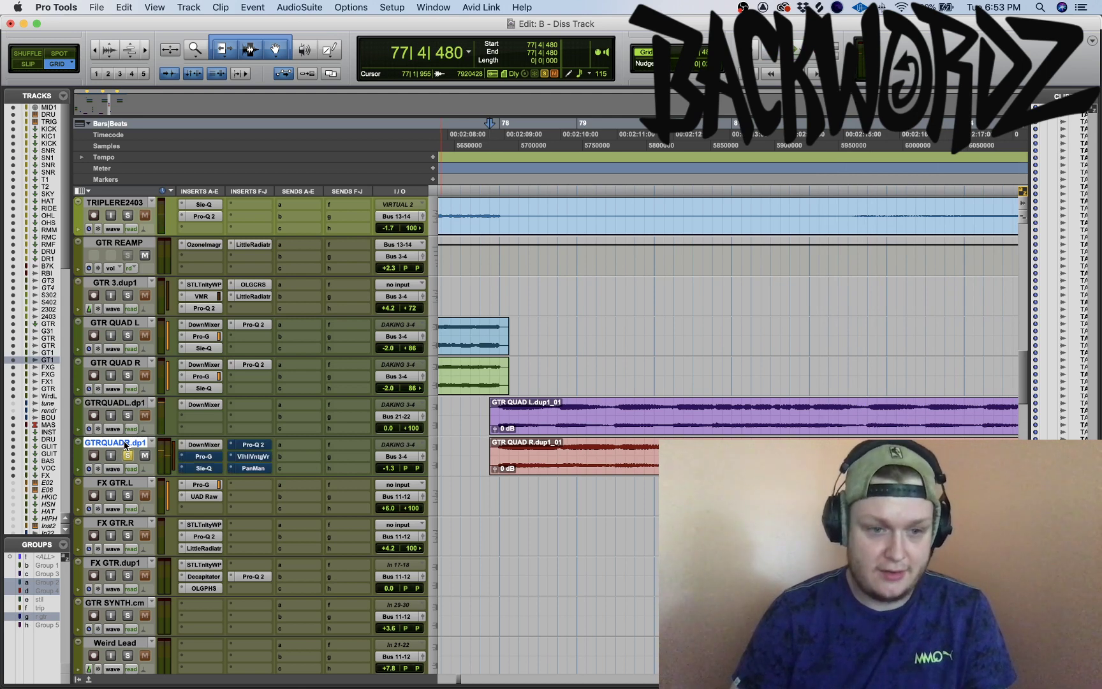
{"action": "left_click", "coordinate": [203, 469]}
{"action": "key", "text": "space"}
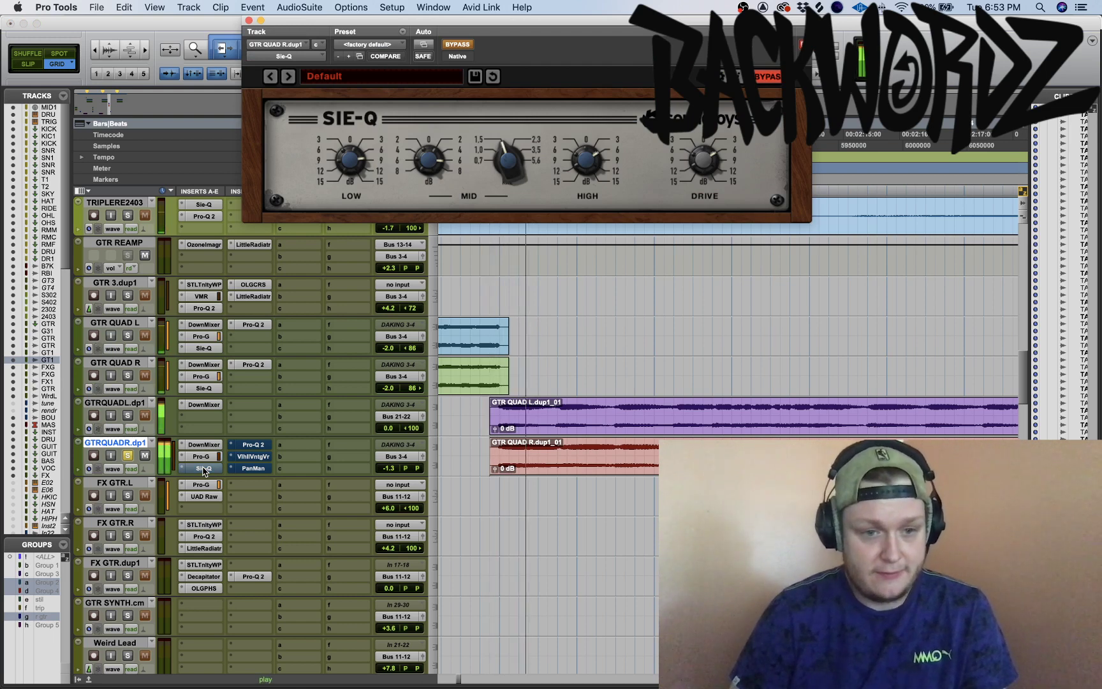
{"action": "left_click", "coordinate": [204, 468], "text": "super"}
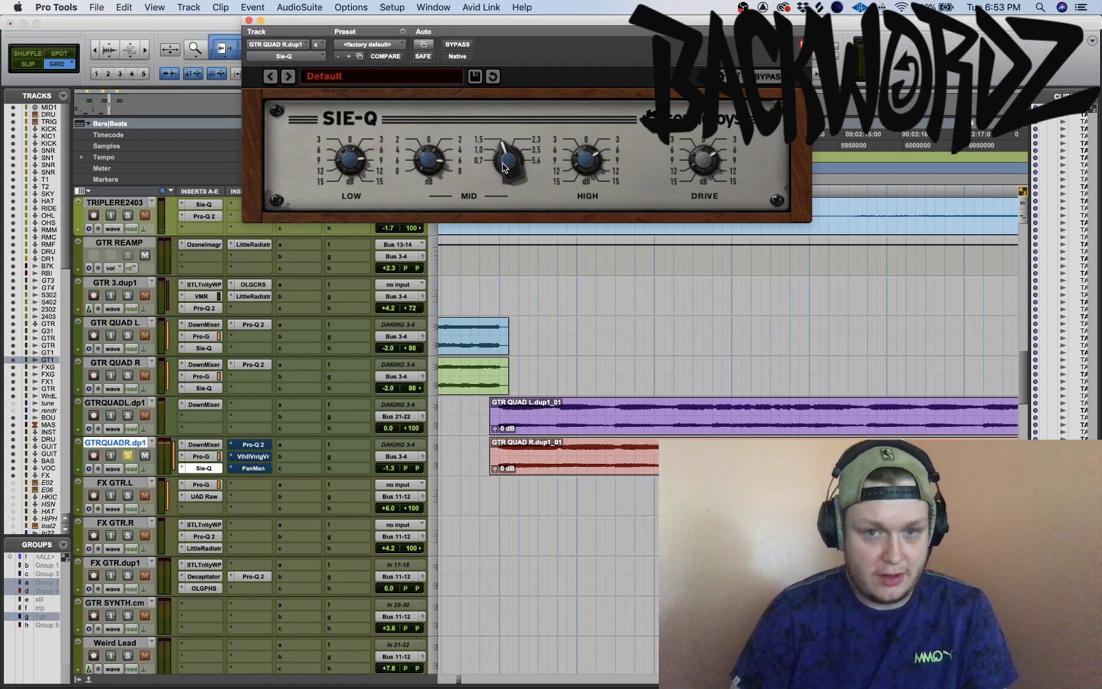
Re-enable and show the Pro-Q 2 and ValhallaVintageVerb inserts on GTRQUADR.dp1
{"action": "left_click", "coordinate": [253, 444]}
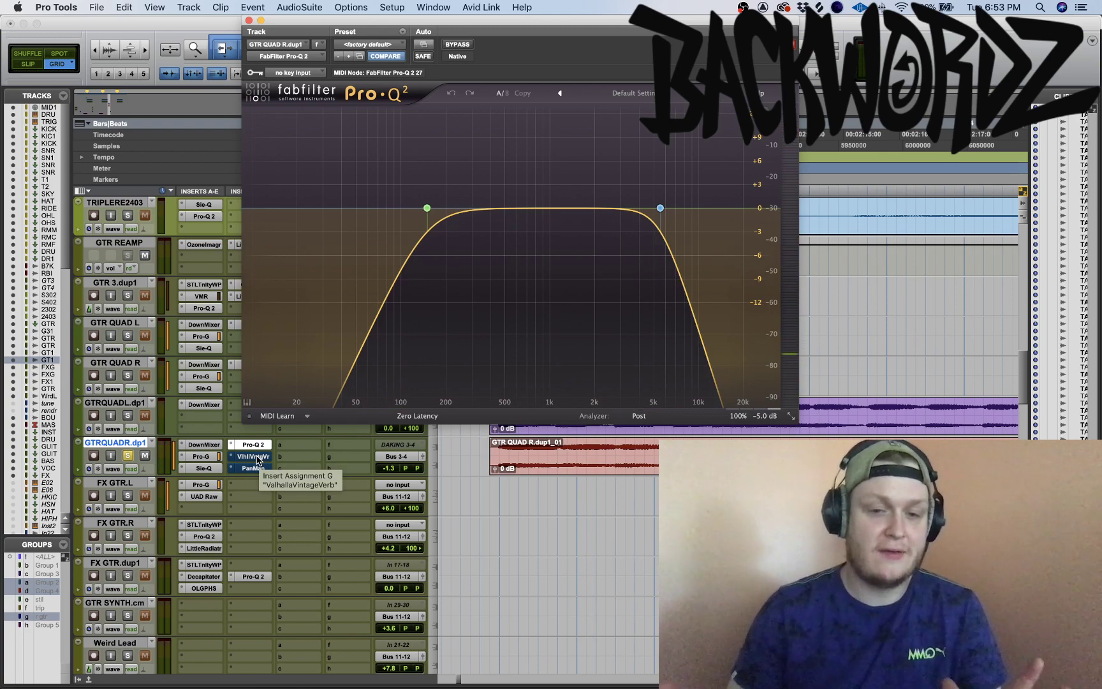
{"action": "left_click", "coordinate": [255, 457]}
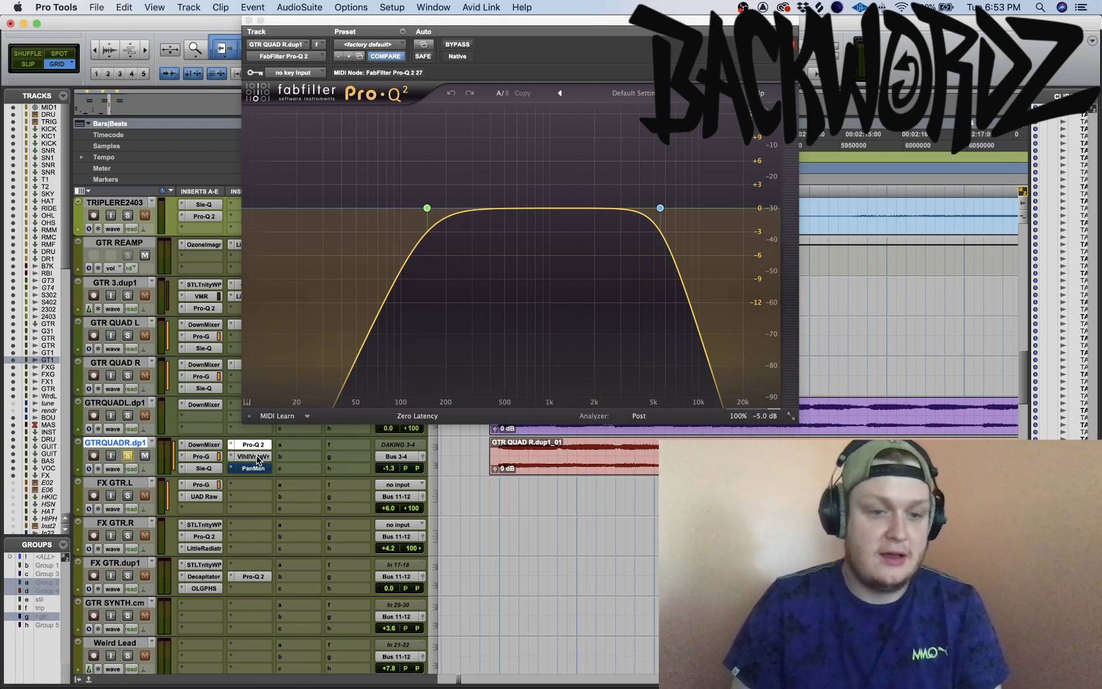
{"action": "scroll", "coordinate": [357, 383], "scroll_direction": "up", "scroll_amount": 3}
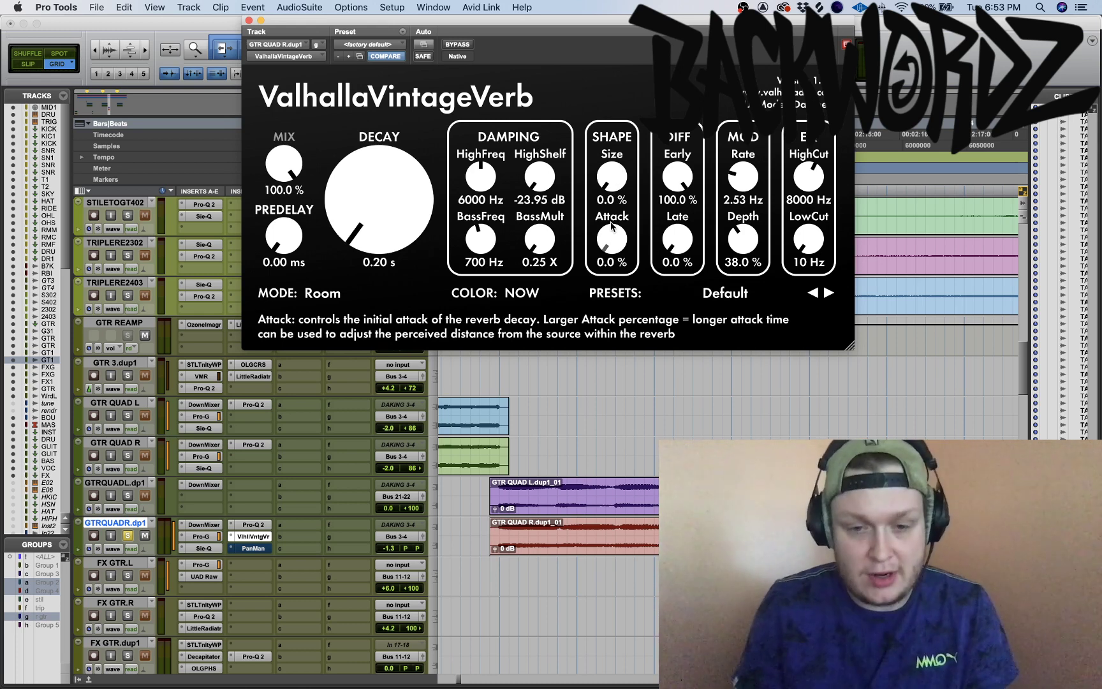
{"action": "key", "text": "space"}
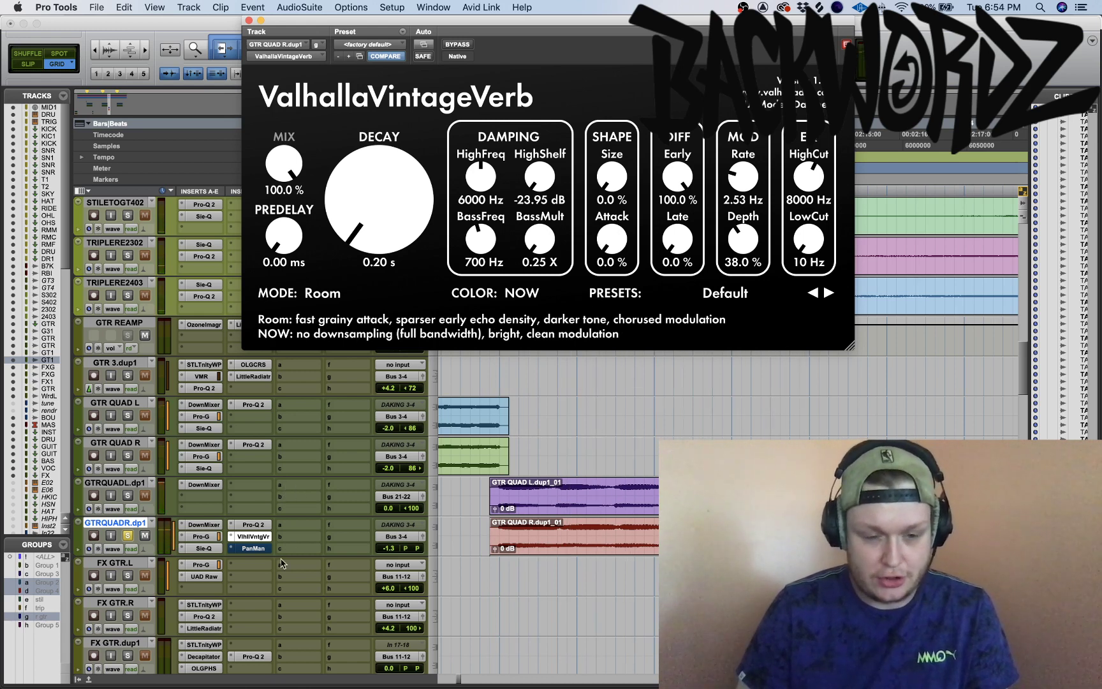
Re-enable PanMan on GTRQUADR.dp1, listen to the panned guitar alone and with GTRQUADL.dp1, and close the plug-in
{"action": "left_click", "coordinate": [262, 550]}
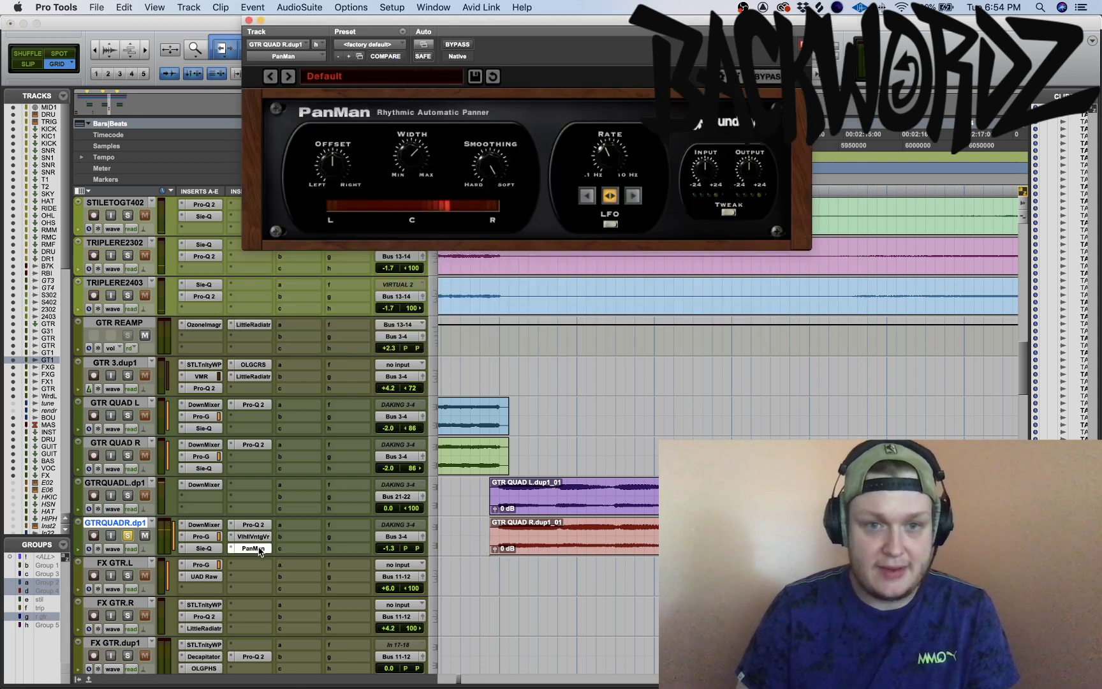
{"action": "mouse_move", "coordinate": [614, 148]}
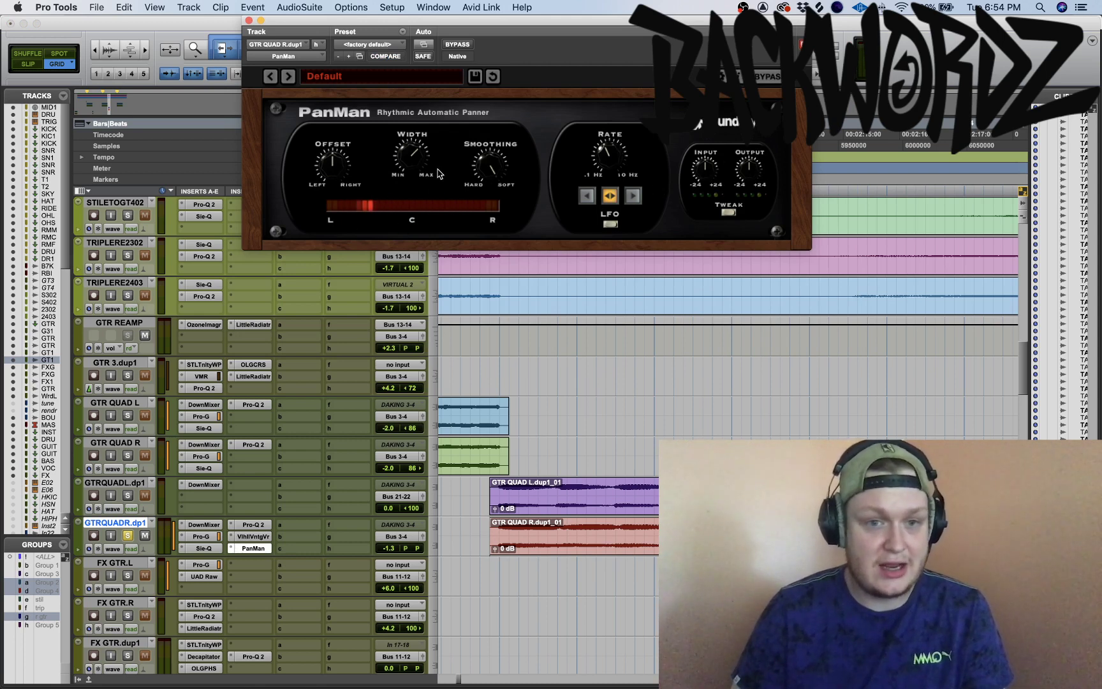
{"action": "left_click", "coordinate": [474, 529]}
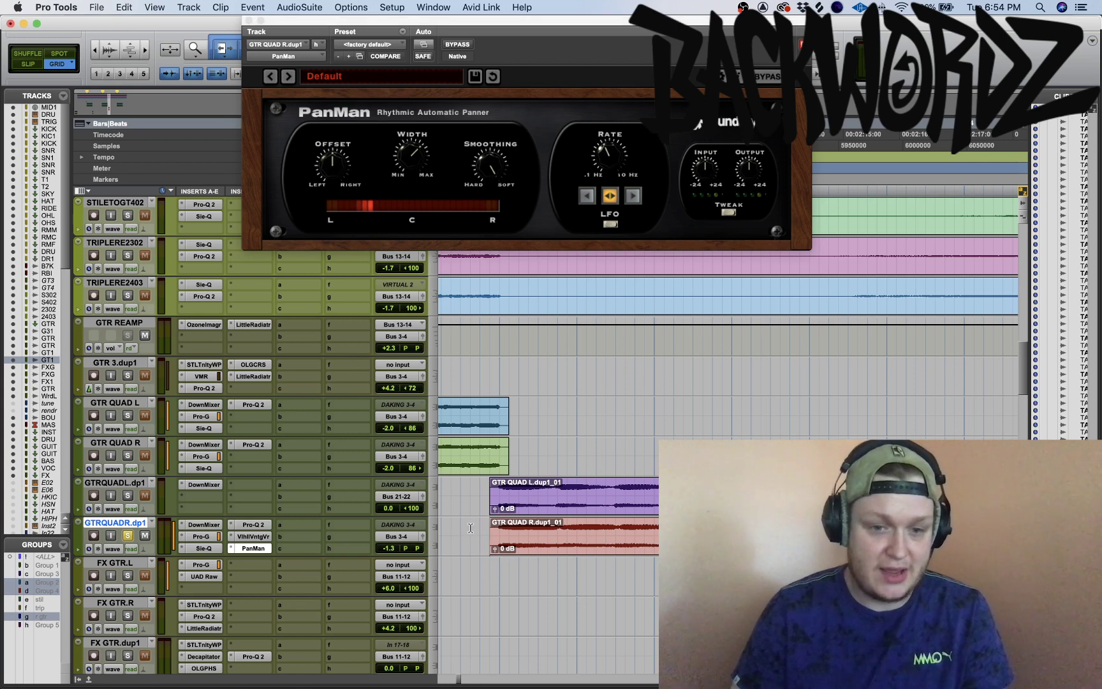
{"action": "key", "text": "space"}
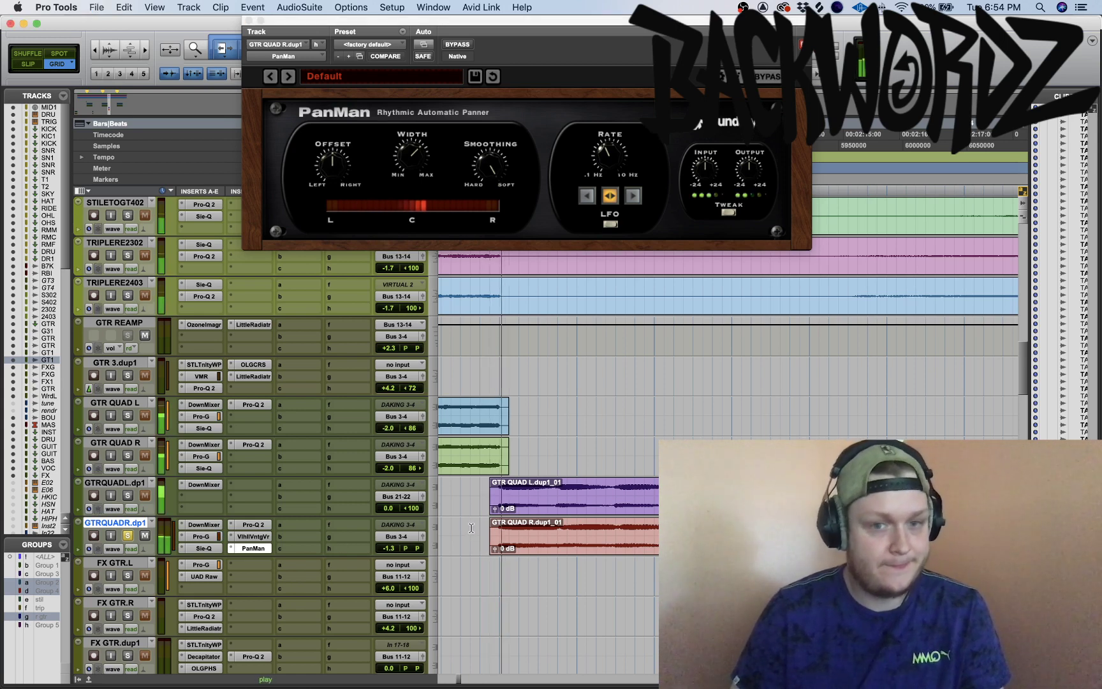
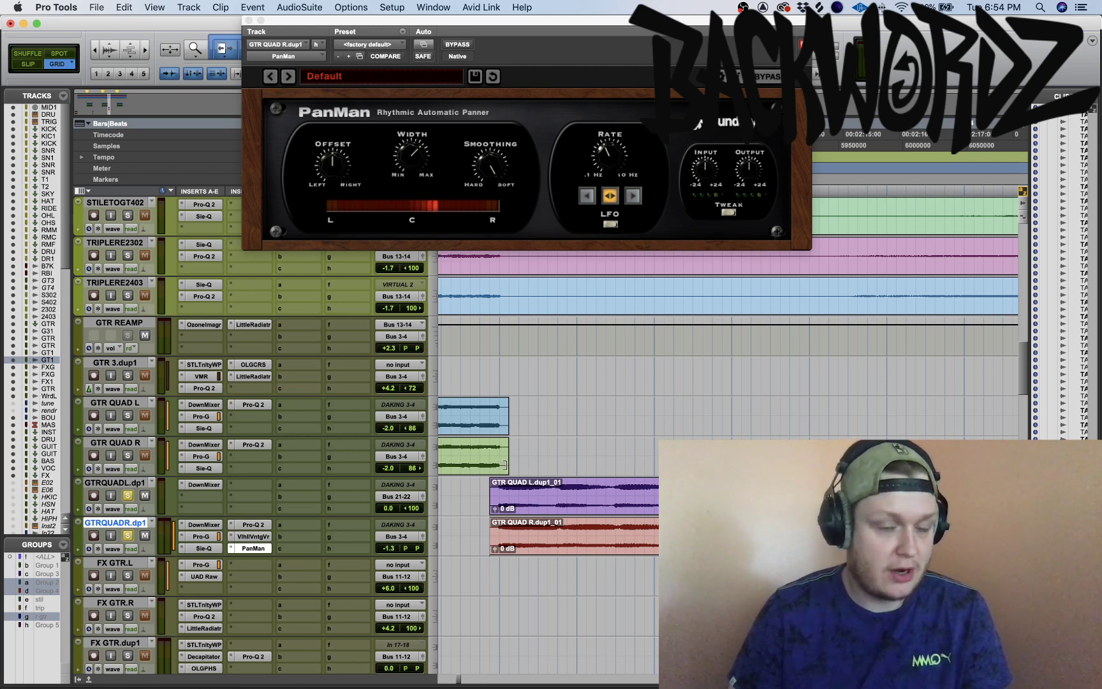
{"action": "key", "text": "space"}
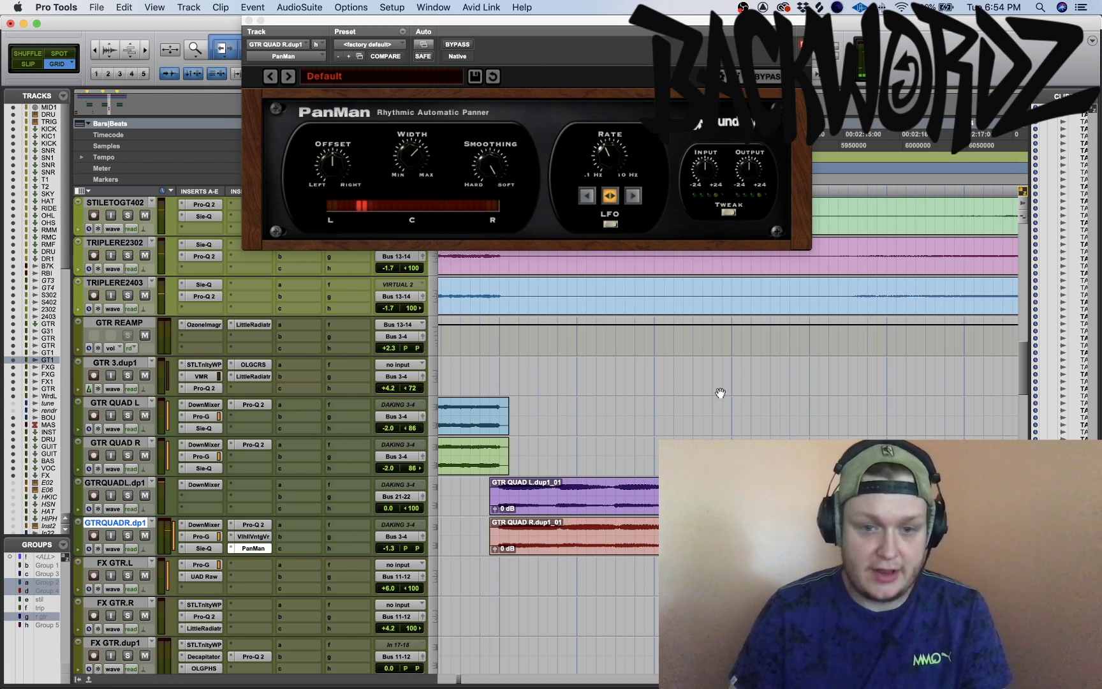
{"action": "key", "text": "super+bracketleft"}
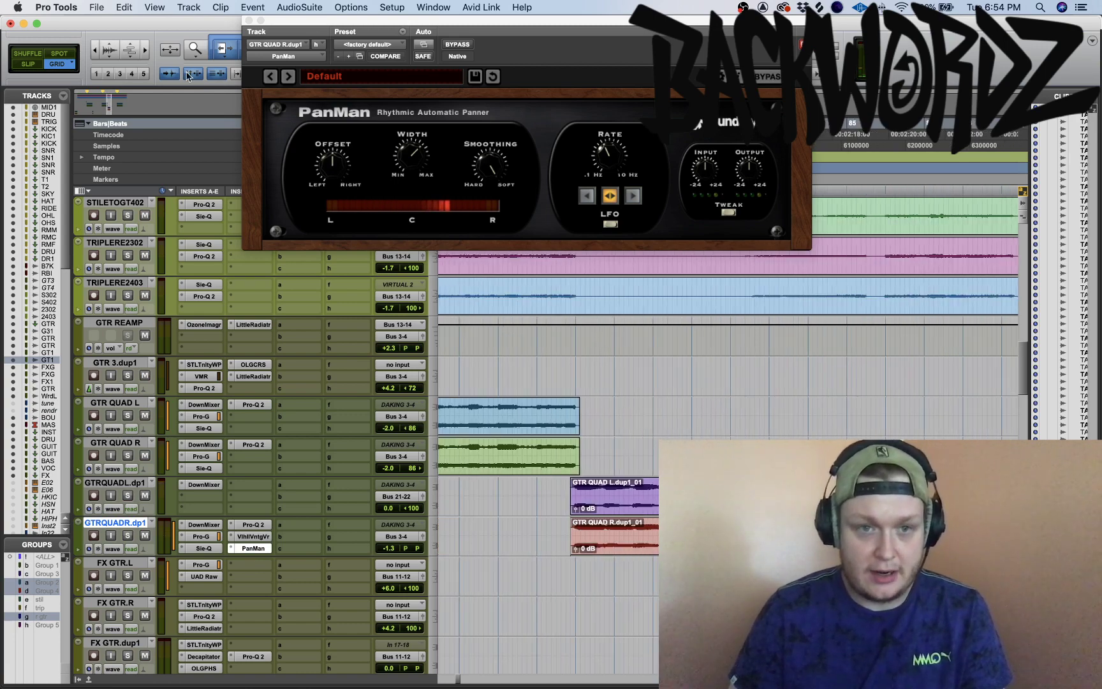
{"action": "left_click", "coordinate": [248, 21]}
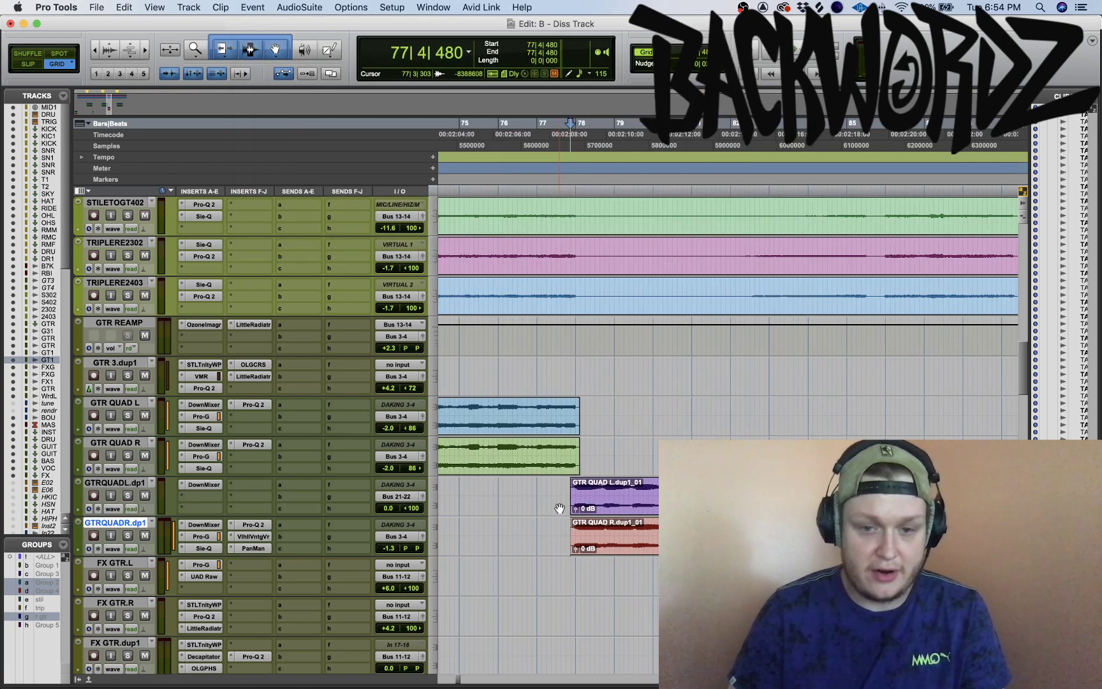
Look over the guitar clips across the song's timeline to check which guitar layers remain to be shown
{"action": "scroll", "coordinate": [559, 509], "scroll_direction": "left", "scroll_amount": 20}
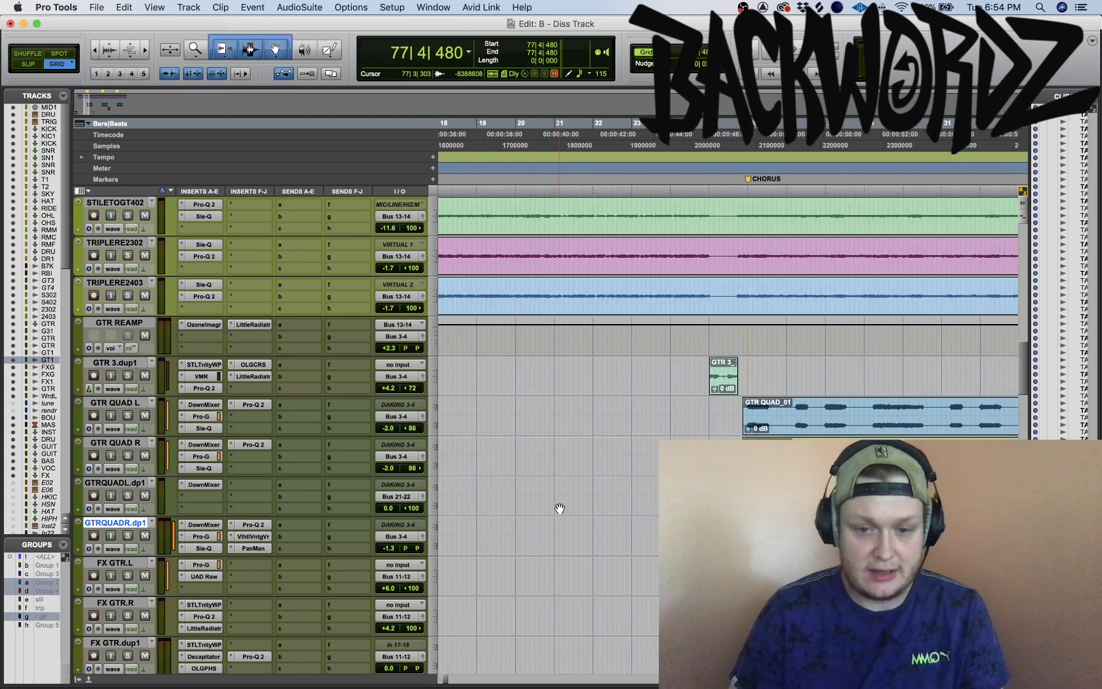
{"action": "scroll", "coordinate": [560, 509], "scroll_direction": "left", "scroll_amount": 4}
{"action": "scroll", "coordinate": [560, 508], "scroll_direction": "down", "scroll_amount": 3}
{"action": "scroll", "coordinate": [560, 509], "scroll_direction": "left", "scroll_amount": 5}
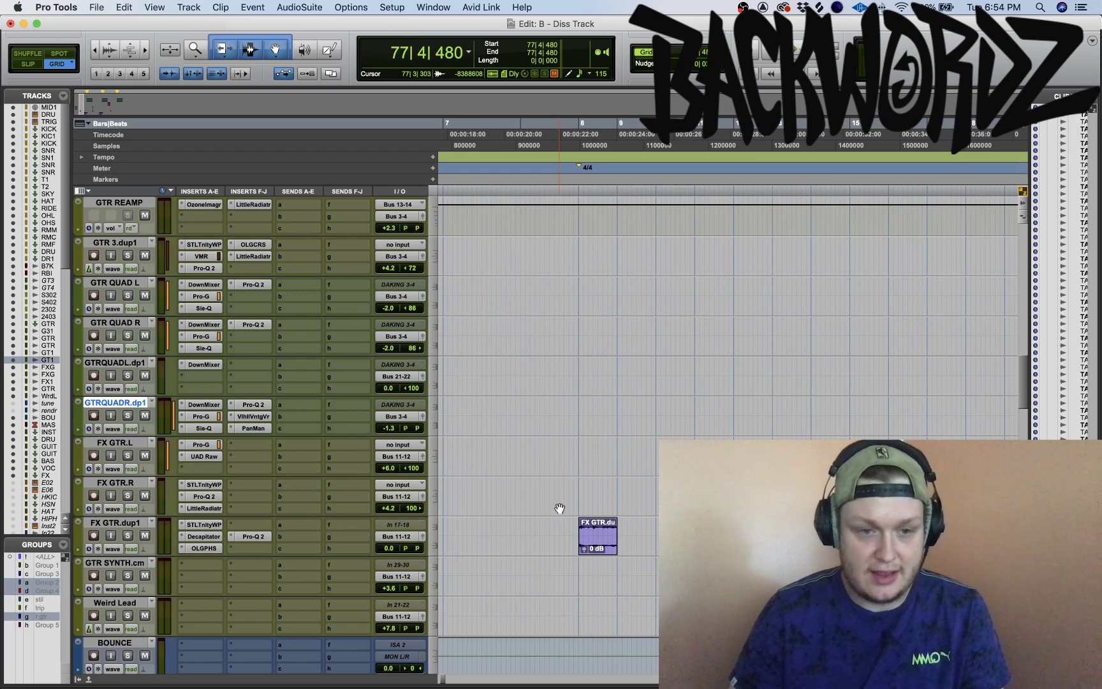
{"action": "scroll", "coordinate": [559, 508], "scroll_direction": "right", "scroll_amount": 6}
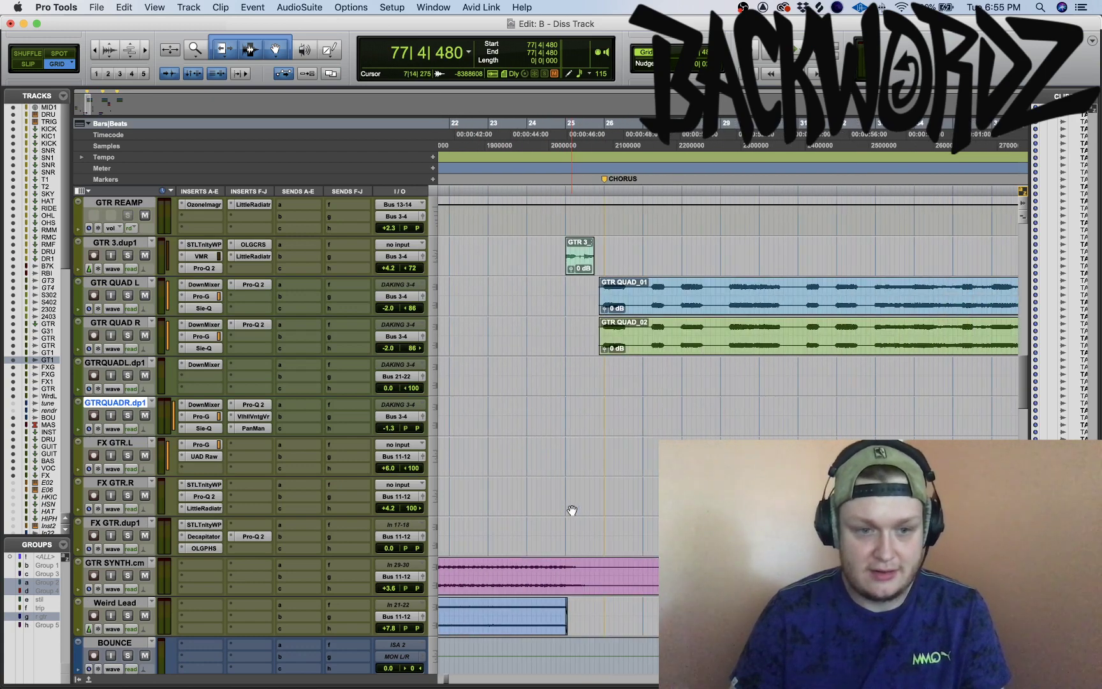
{"action": "scroll", "coordinate": [576, 492], "scroll_direction": "right", "scroll_amount": 6}
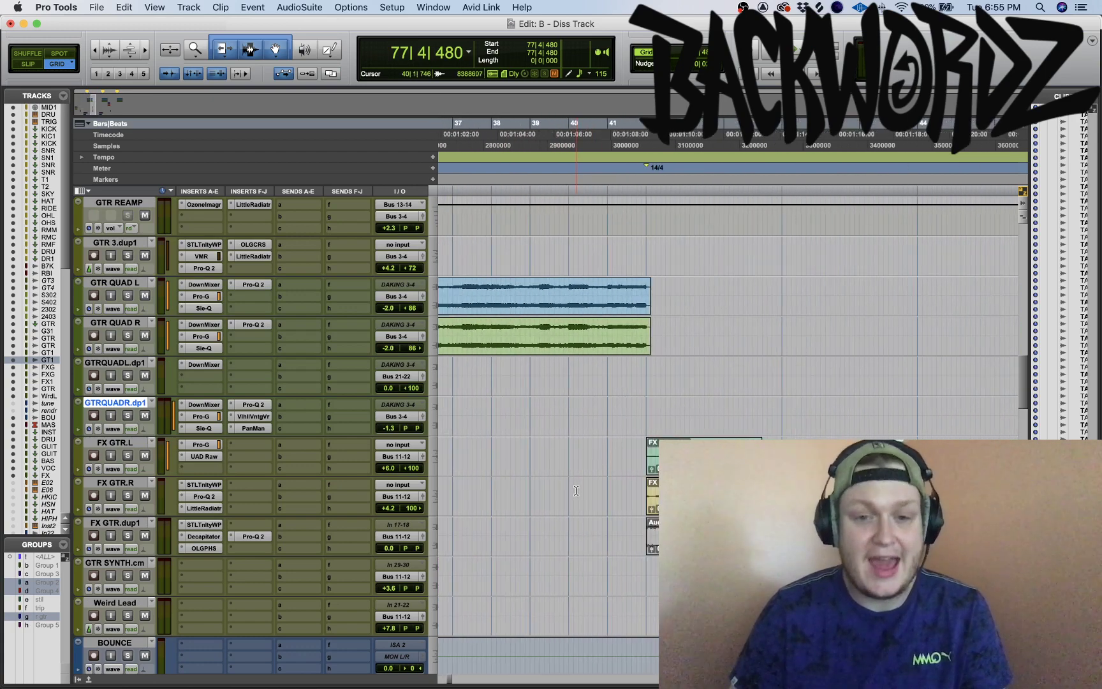
{"action": "scroll", "coordinate": [576, 490], "scroll_direction": "up", "scroll_amount": 6}
{"action": "scroll", "coordinate": [576, 490], "scroll_direction": "right", "scroll_amount": 10}
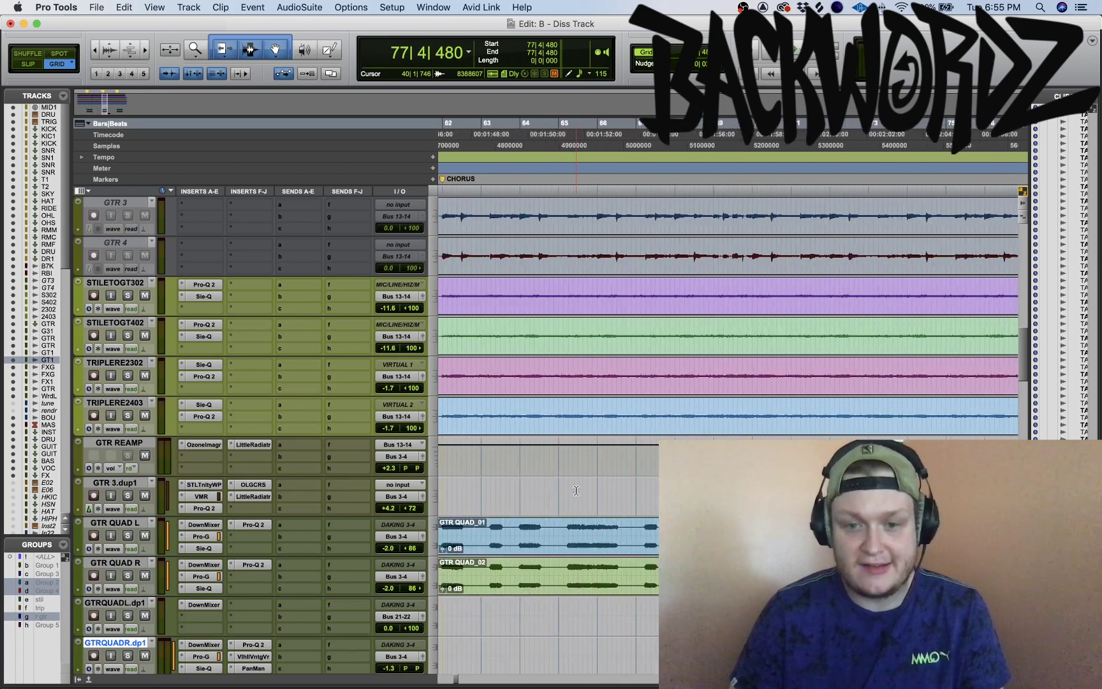
{"action": "scroll", "coordinate": [576, 490], "scroll_direction": "right", "scroll_amount": 7}
{"action": "scroll", "coordinate": [576, 491], "scroll_direction": "down", "scroll_amount": 2}
{"action": "scroll", "coordinate": [576, 491], "scroll_direction": "right", "scroll_amount": 2}
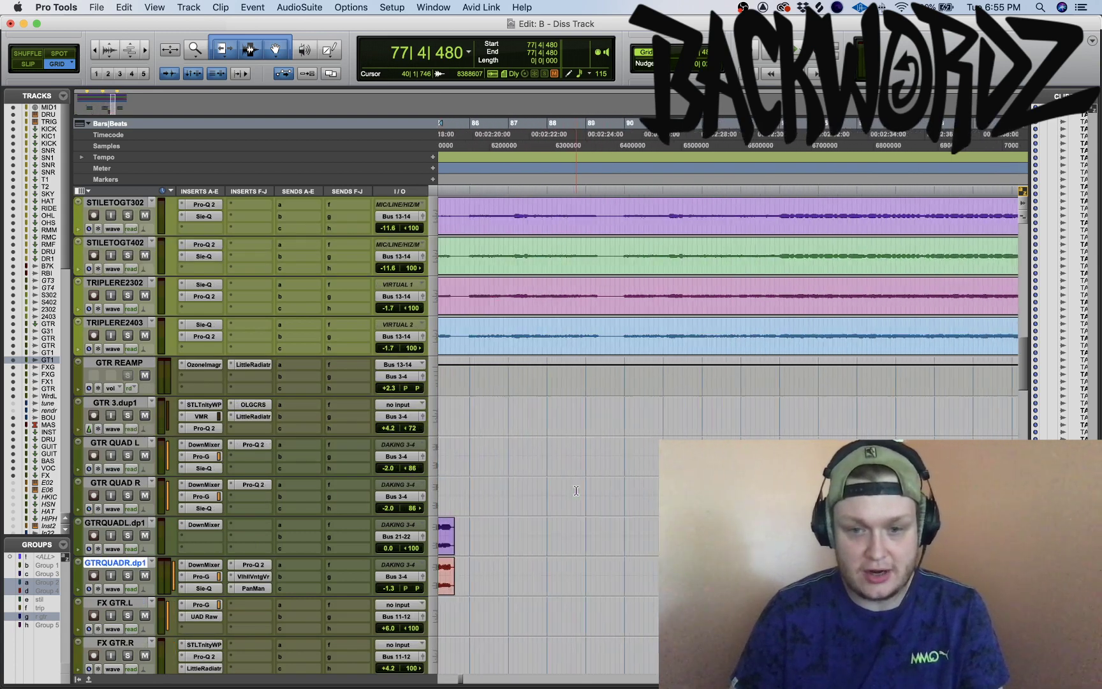
{"action": "scroll", "coordinate": [576, 490], "scroll_direction": "left", "scroll_amount": 6}
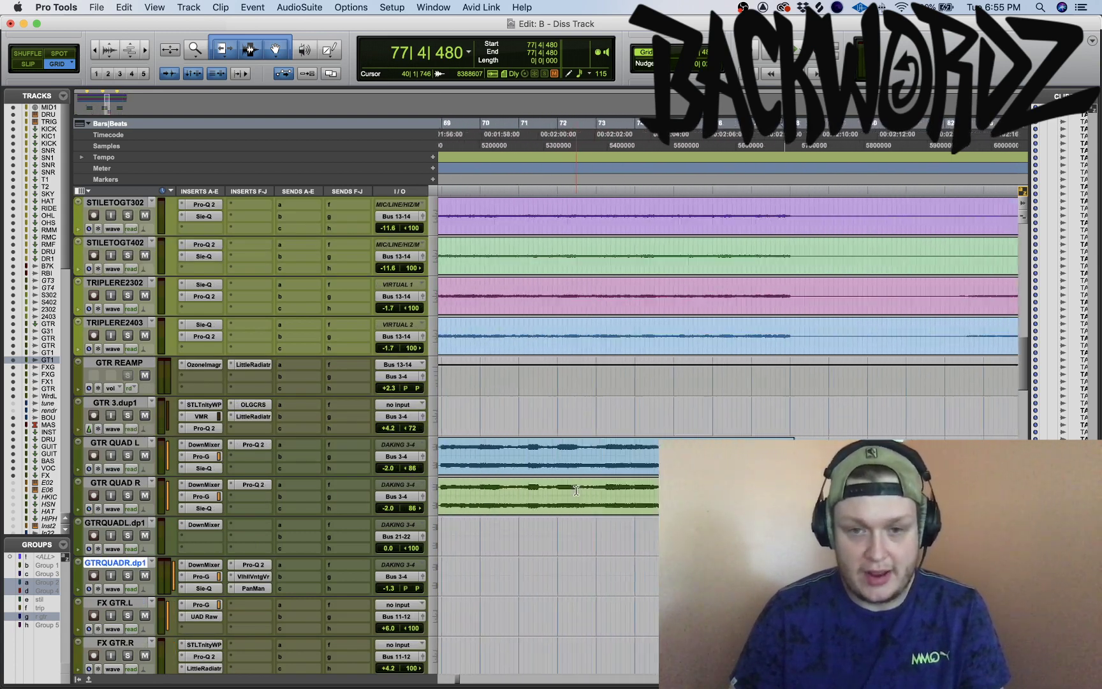
Set the playback start to 24|4|480 on GTR 3.dup1 before its first clip, and select the track from 25|1|000 to 103|4|000
{"action": "scroll", "coordinate": [576, 490], "scroll_direction": "left", "scroll_amount": 15}
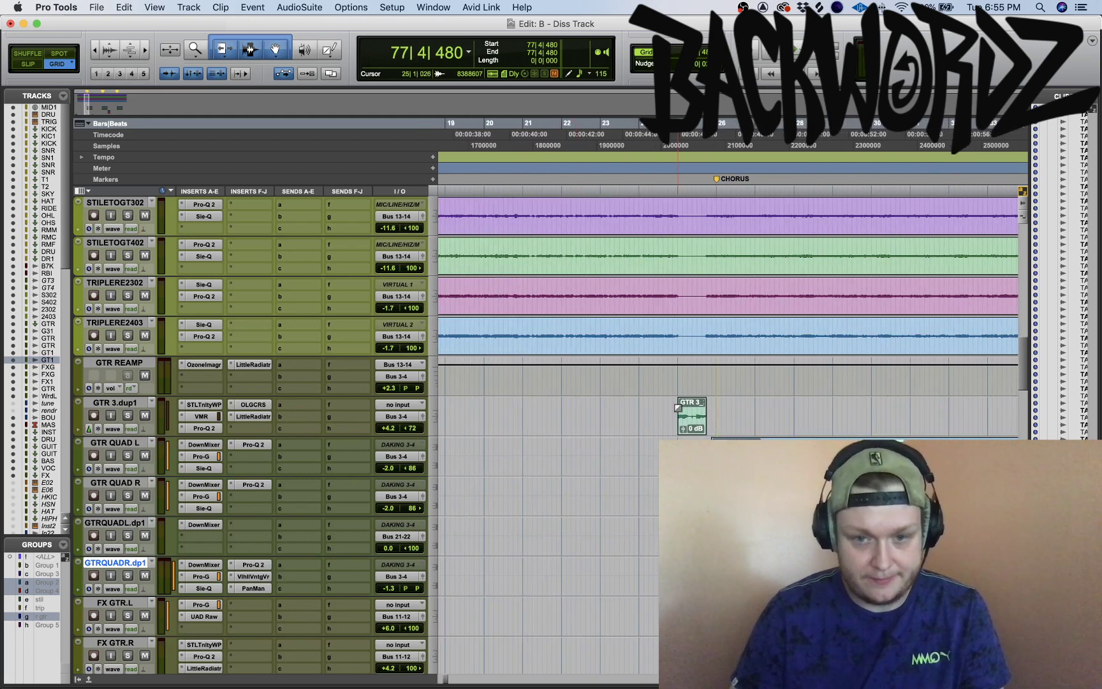
{"action": "left_click", "coordinate": [678, 409]}
{"action": "scroll", "coordinate": [675, 407], "scroll_direction": "up", "scroll_amount": 2}
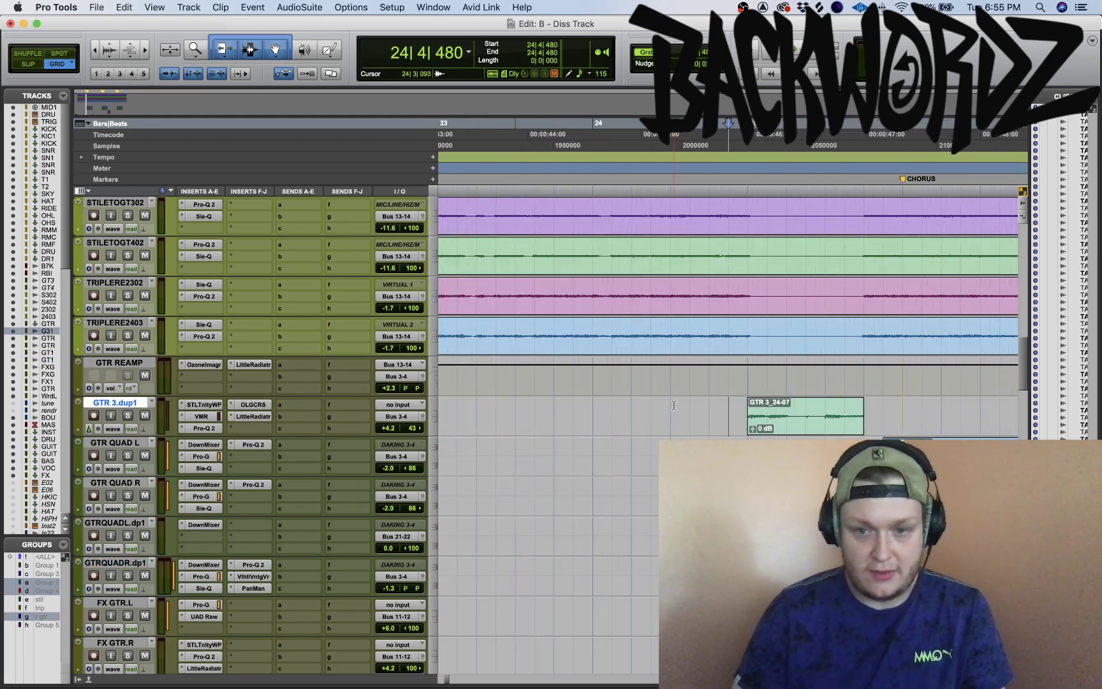
{"action": "scroll", "coordinate": [673, 405], "scroll_direction": "down", "scroll_amount": 4}
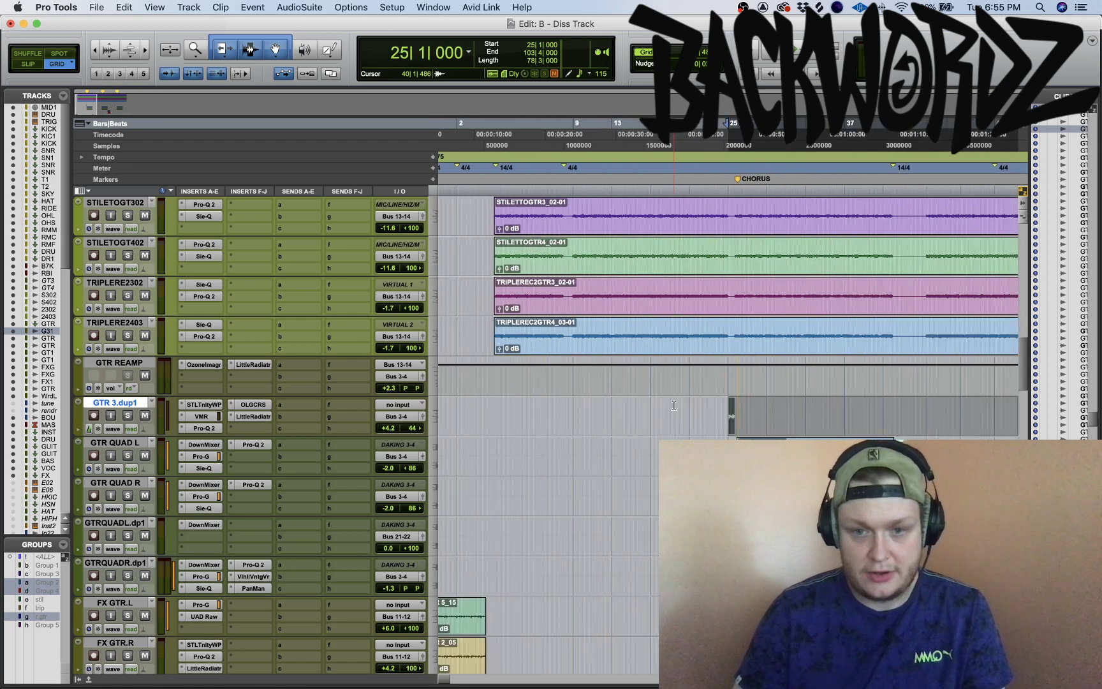
Play GTR 3.dup1's first clip within the mix from 24|3|000, and set the playback start to 24|4|480
{"action": "scroll", "coordinate": [731, 411], "scroll_direction": "up", "scroll_amount": 3}
{"action": "left_click", "coordinate": [670, 404]}
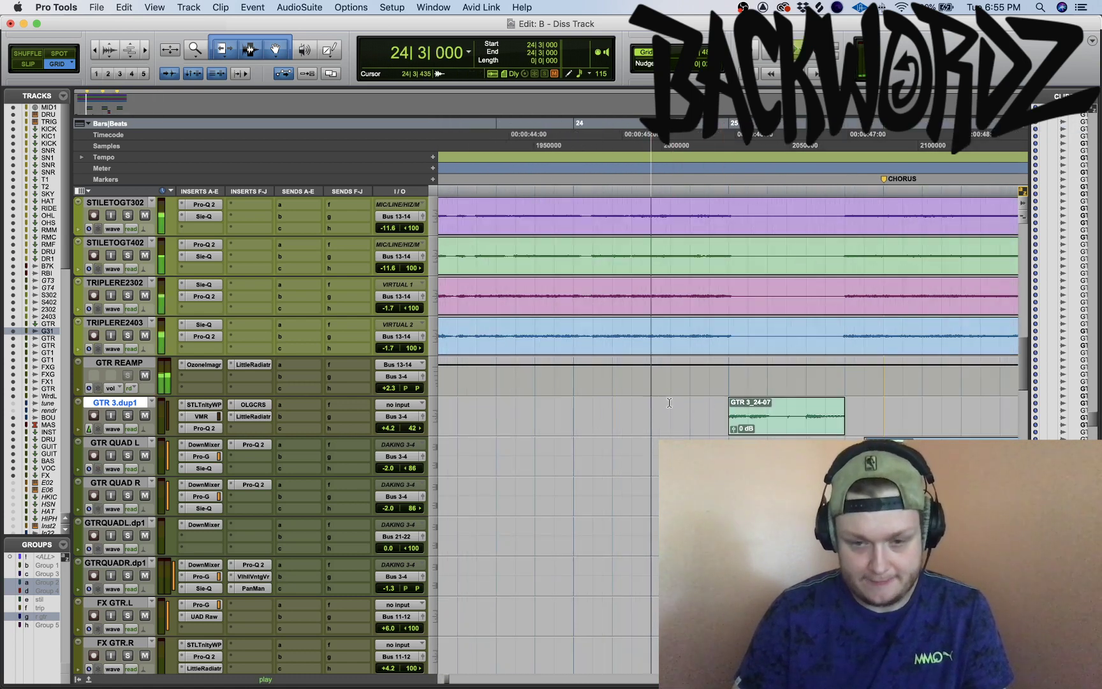
{"action": "key", "text": "space"}
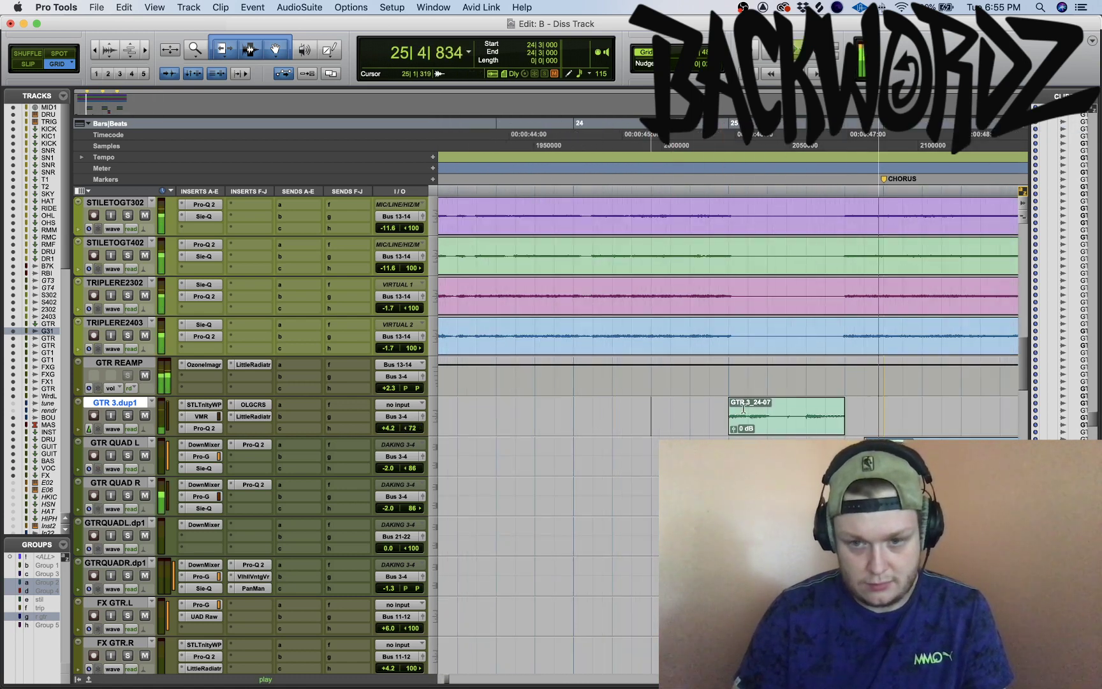
{"action": "key", "text": "space"}
{"action": "left_click", "coordinate": [710, 413]}
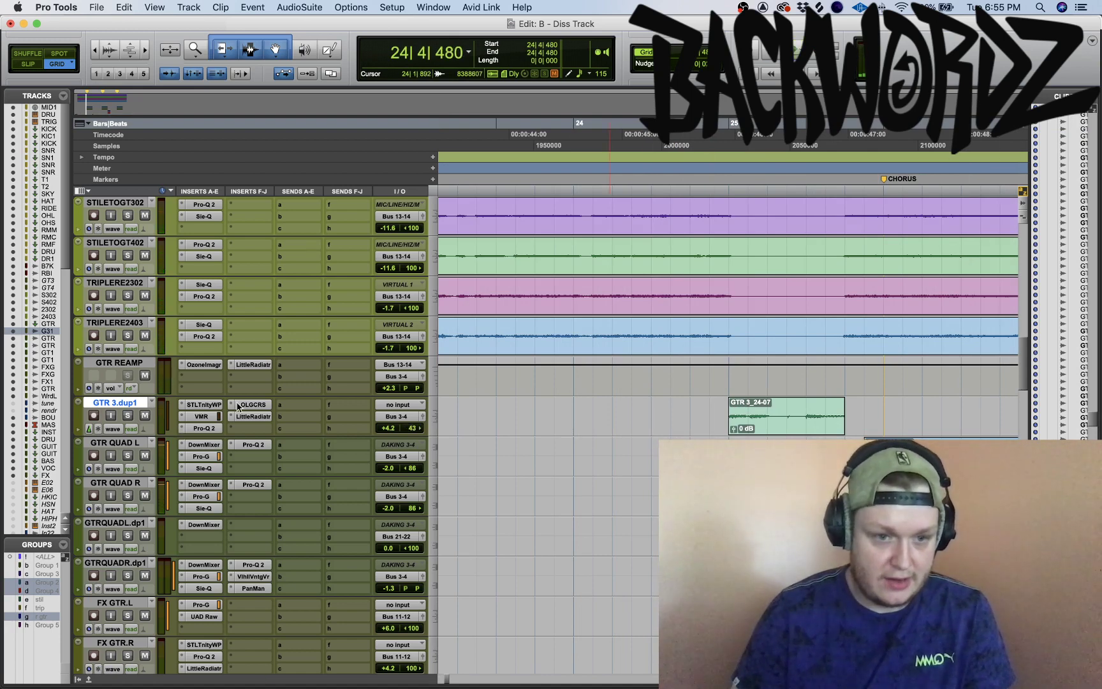
Show the Oligarc Chorus and STL Tonality inserts on GTR 3.dup1
{"action": "left_click", "coordinate": [249, 405]}
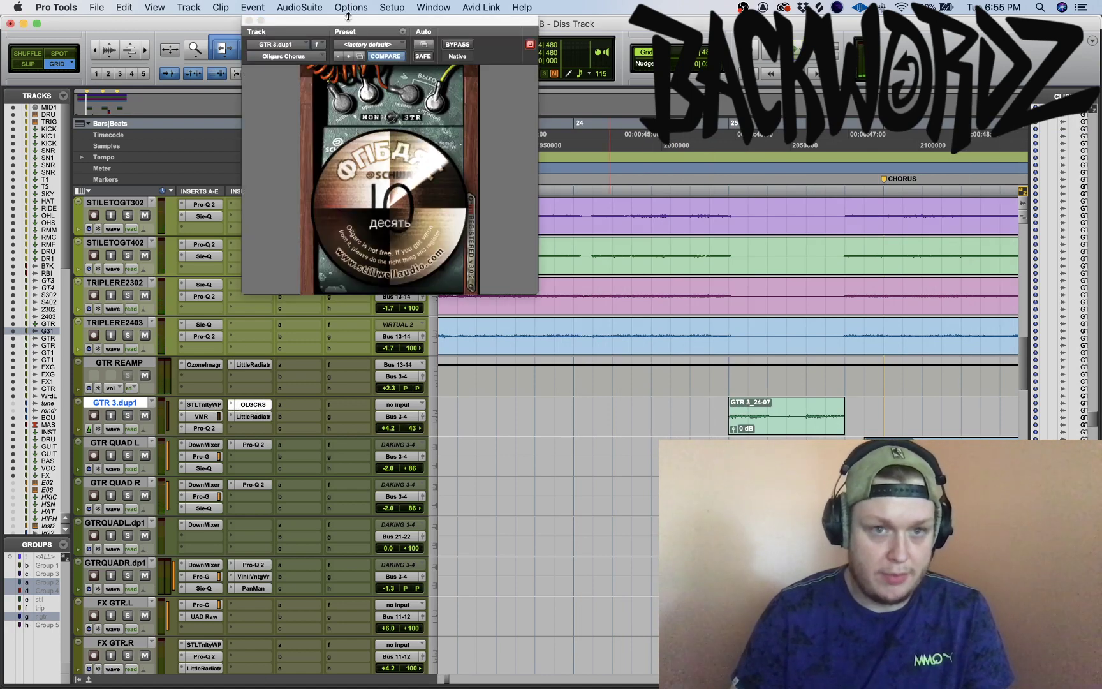
{"action": "left_click_drag", "start_coordinate": [316, 44], "coordinate": [317, 51]}
{"action": "left_click_drag", "start_coordinate": [392, 20], "coordinate": [628, 5]}
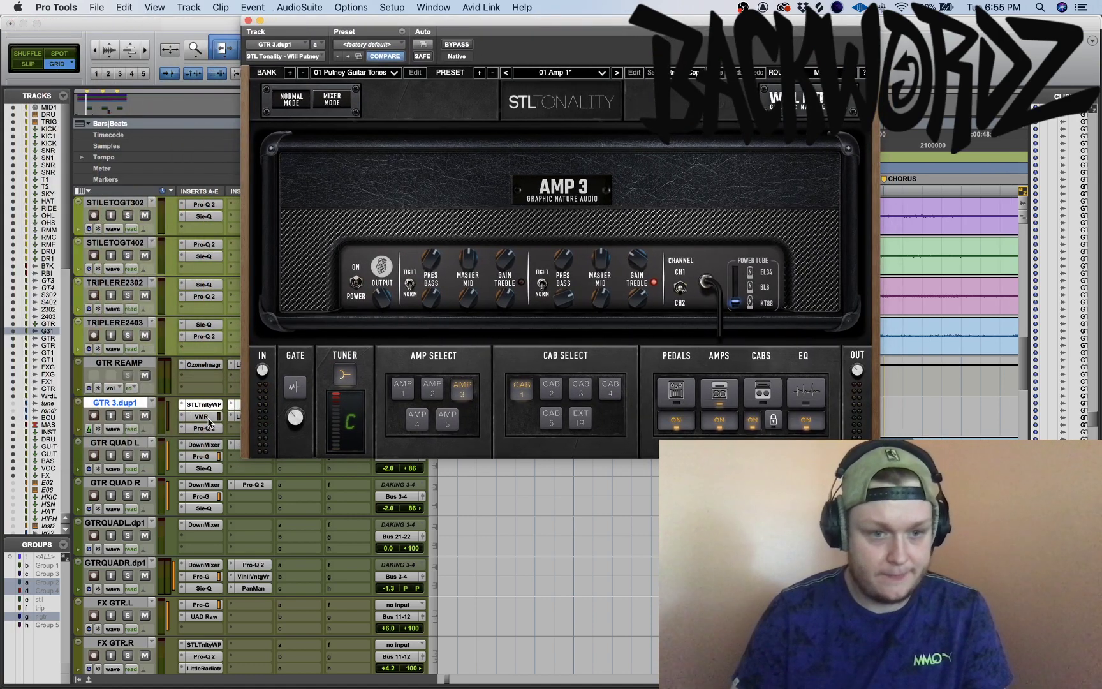
Bypass all inserts on GTR 3.dup1, solo the track and listen to the unprocessed guitar
{"action": "left_click", "coordinate": [114, 409]}
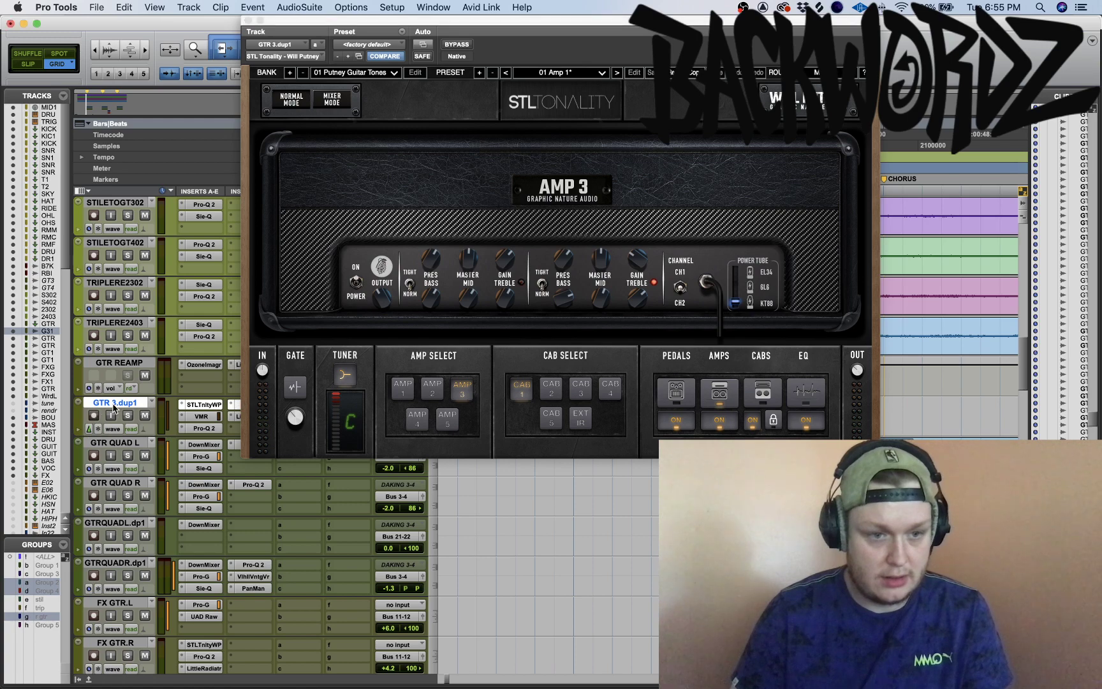
{"action": "key", "text": "shift+a"}
{"action": "left_click", "coordinate": [128, 415]}
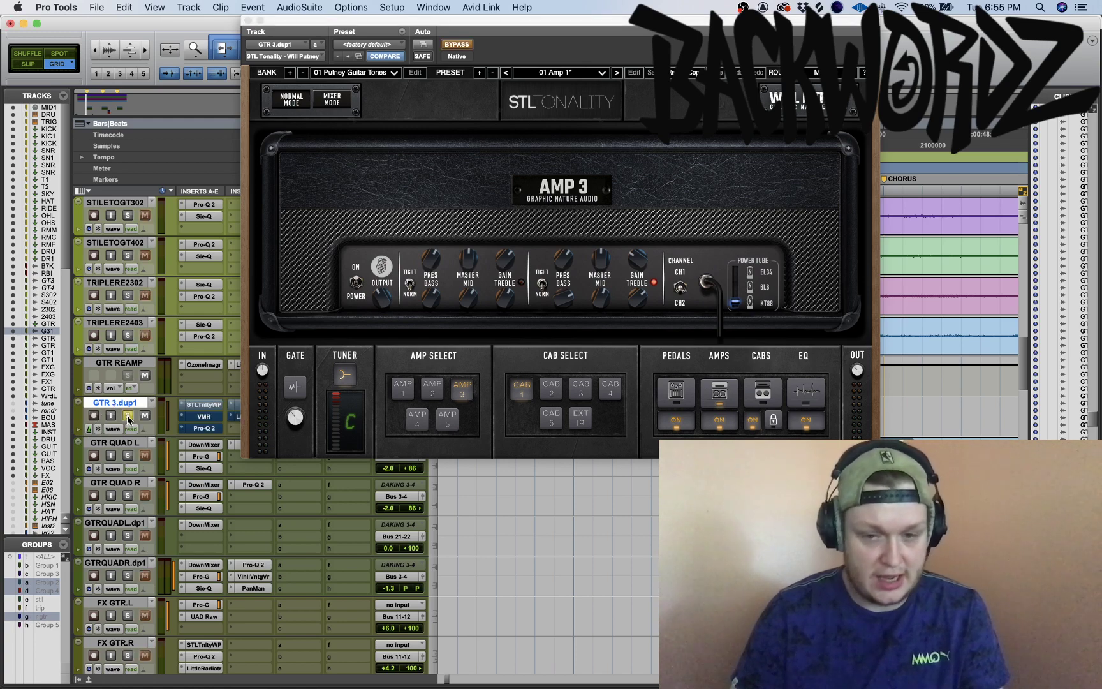
{"action": "key", "text": "space"}
{"action": "left_click", "coordinate": [654, 483]}
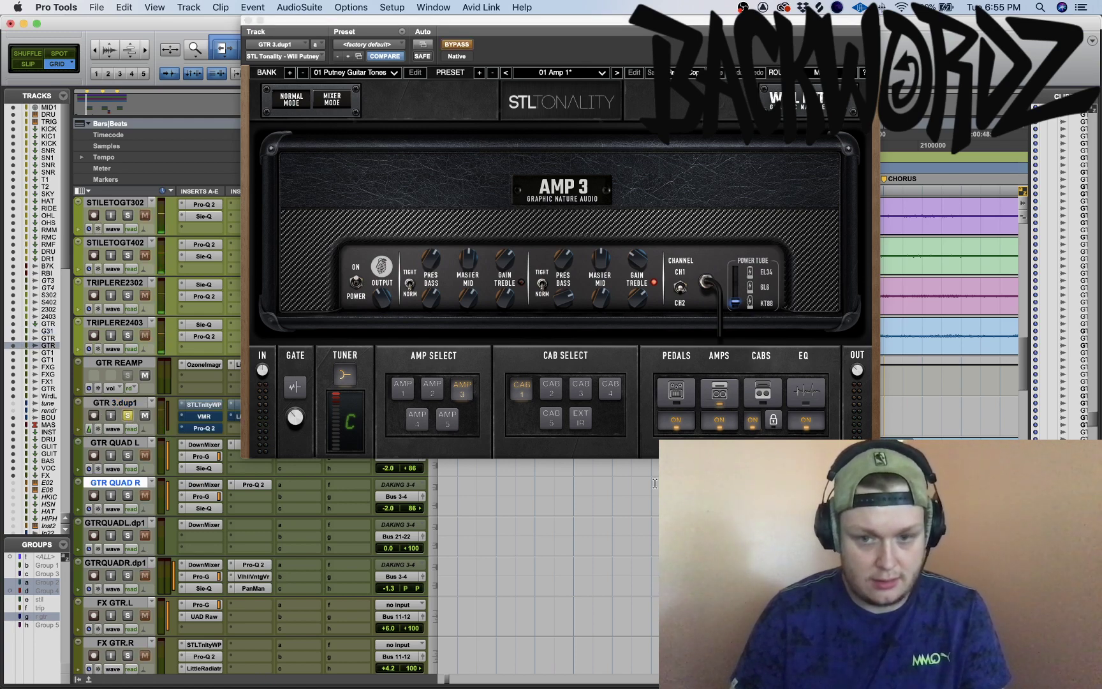
Re-enable STL Tonality on GTR 3.dup1, expand the track's automation lanes and listen to the amped guitar
{"action": "left_click", "coordinate": [198, 409], "text": "super"}
{"action": "key", "text": "space"}
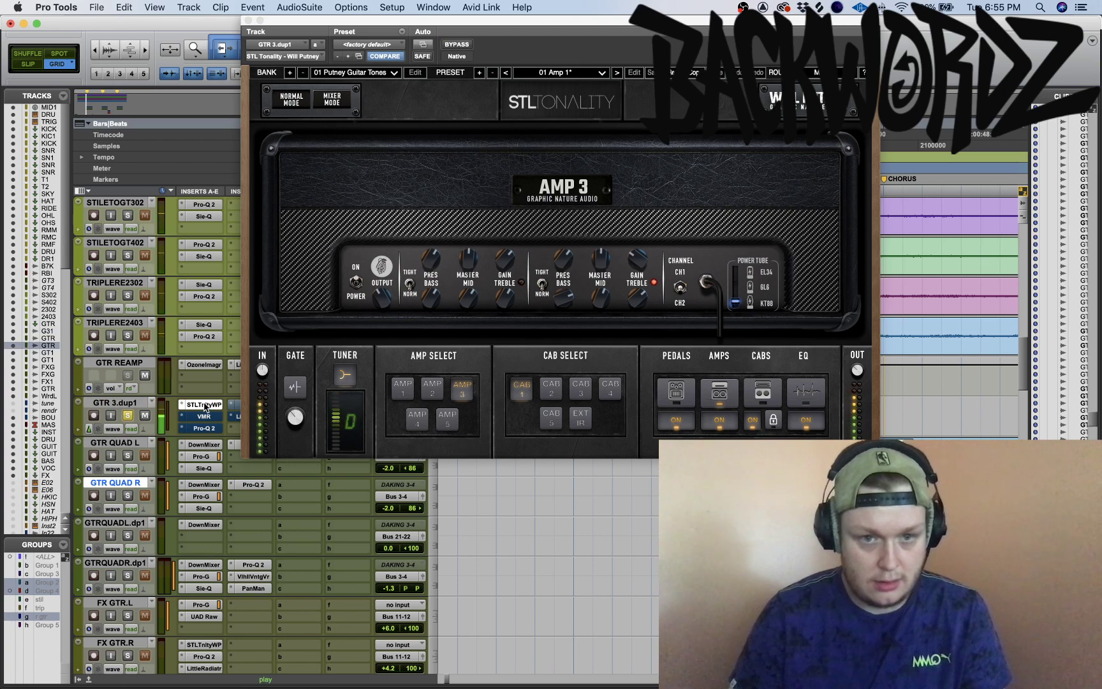
{"action": "left_click", "coordinate": [78, 430]}
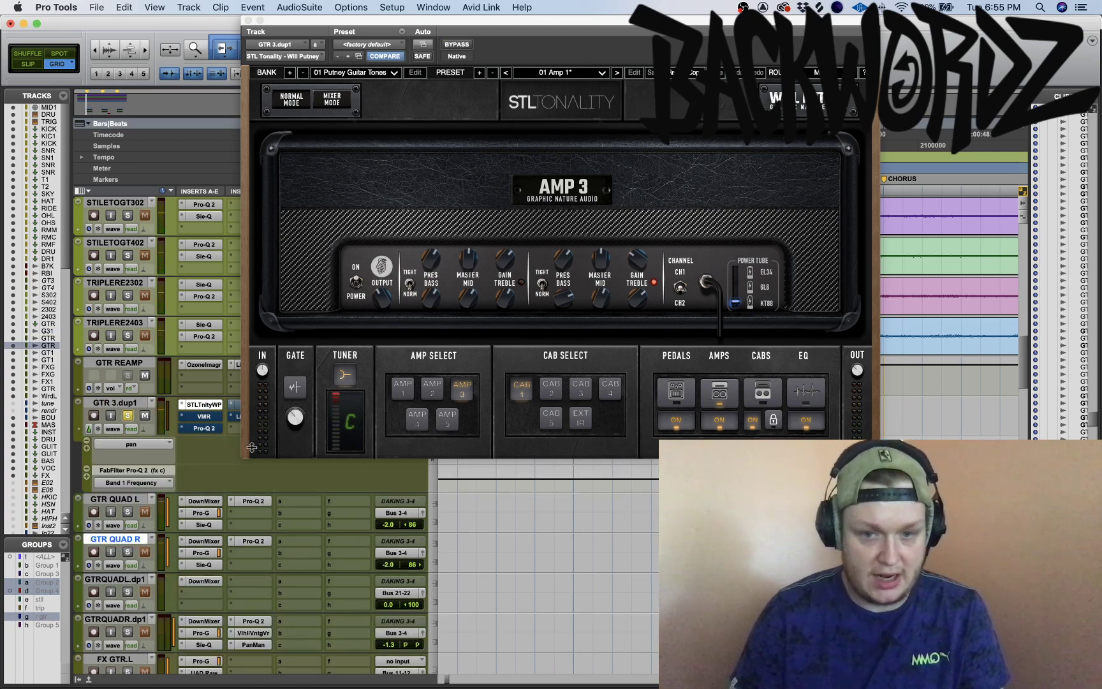
{"action": "scroll", "coordinate": [507, 590], "scroll_direction": "up", "scroll_amount": 2}
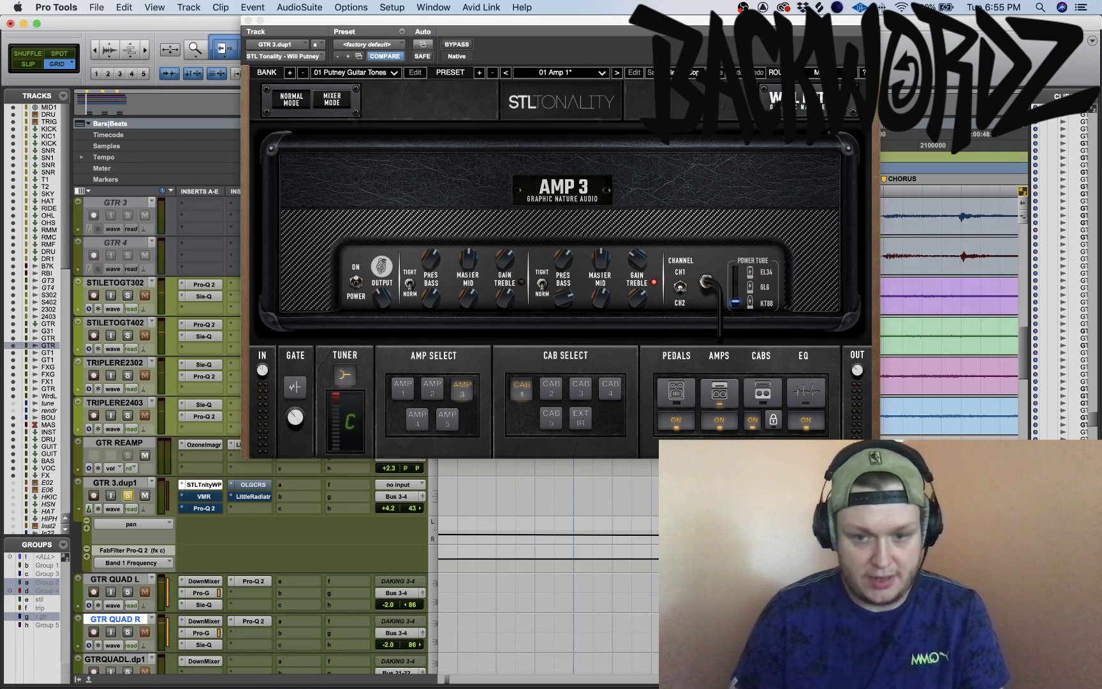
{"action": "left_click", "coordinate": [115, 483]}
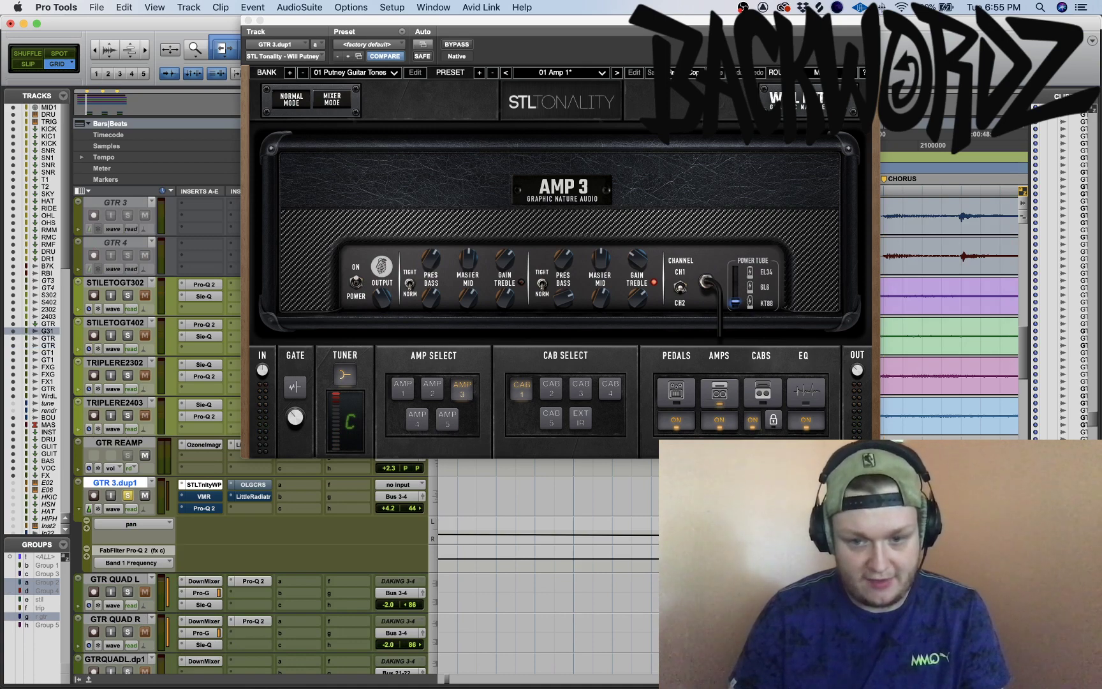
{"action": "key", "text": "semicolon"}
{"action": "key", "text": "space"}
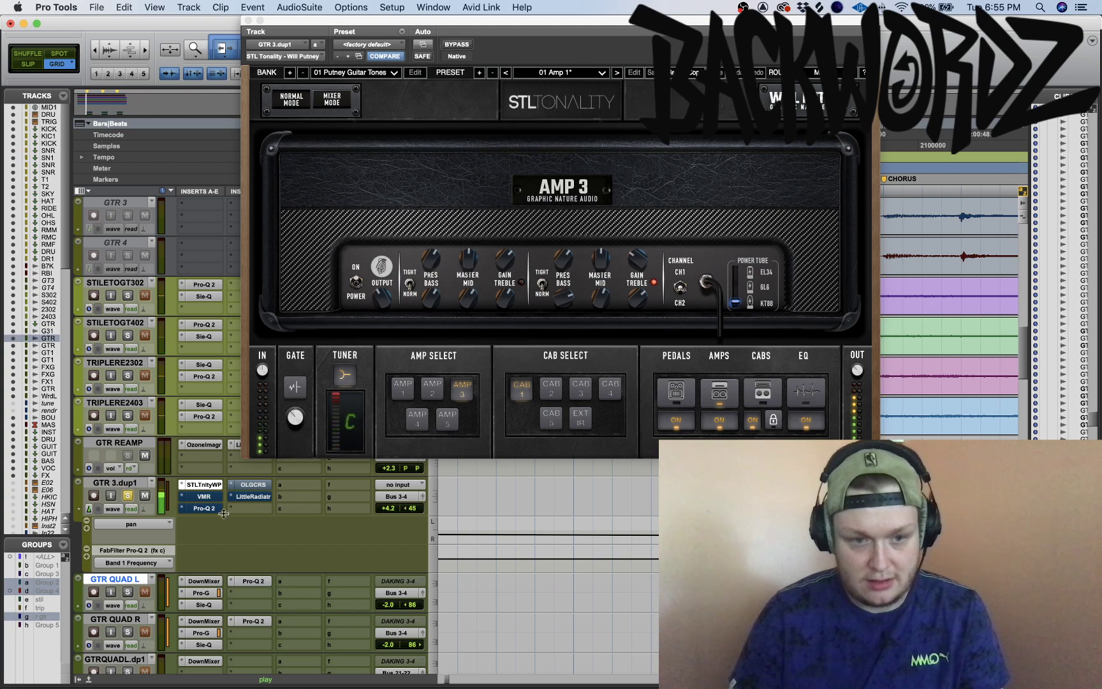
Re-enable Virtual Mix Rack on GTR 3.dup1, show its FG-A and FG-401 modules and listen to the result
{"action": "left_click", "coordinate": [208, 501], "text": "super"}
{"action": "left_click", "coordinate": [202, 496]}
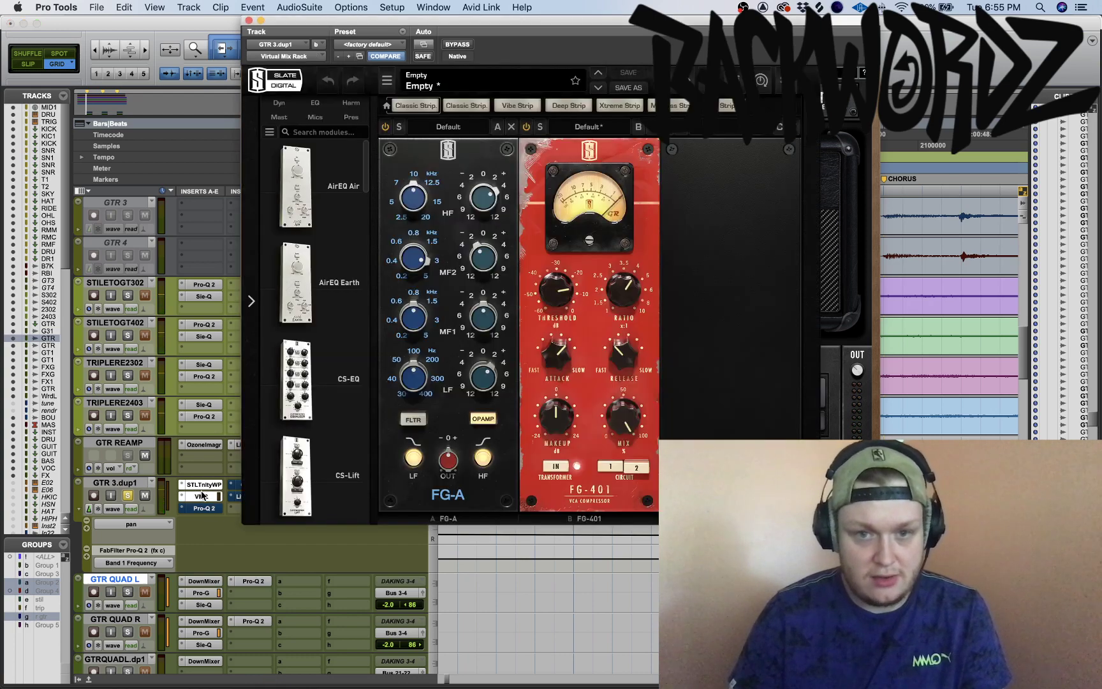
{"action": "key", "text": "space"}
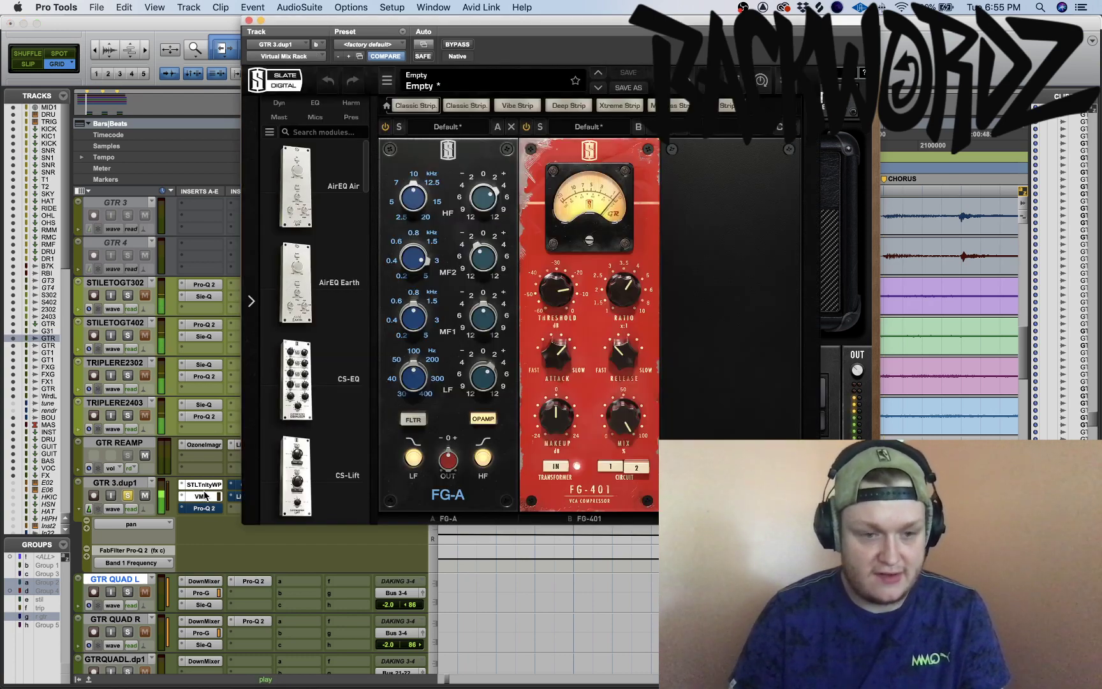
Re-enable Pro-Q 2 on GTR 3.dup1, listen to its automated filter sweep and close the open plug-in windows
{"action": "left_click", "coordinate": [208, 510]}
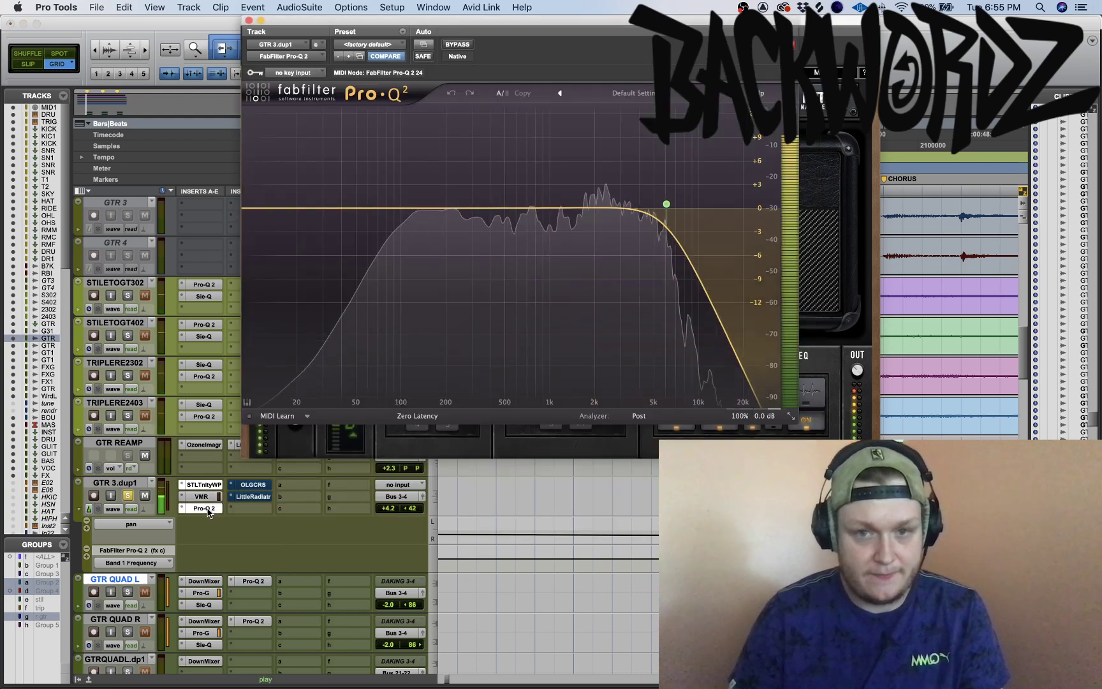
{"action": "key", "text": "space"}
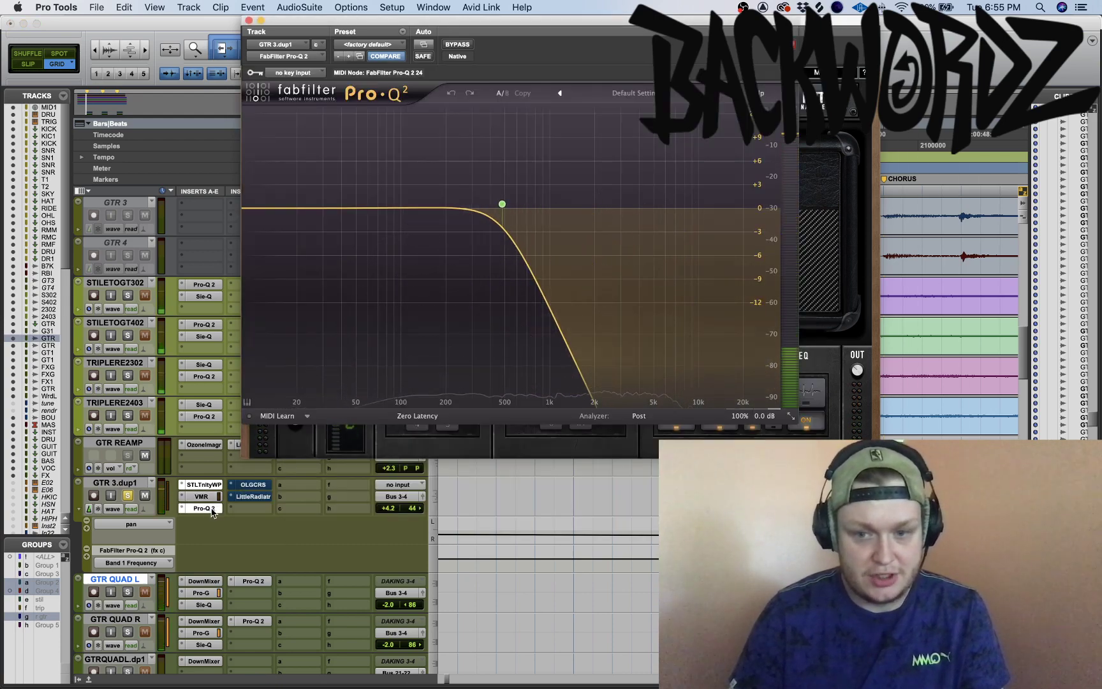
{"action": "key", "text": "space"}
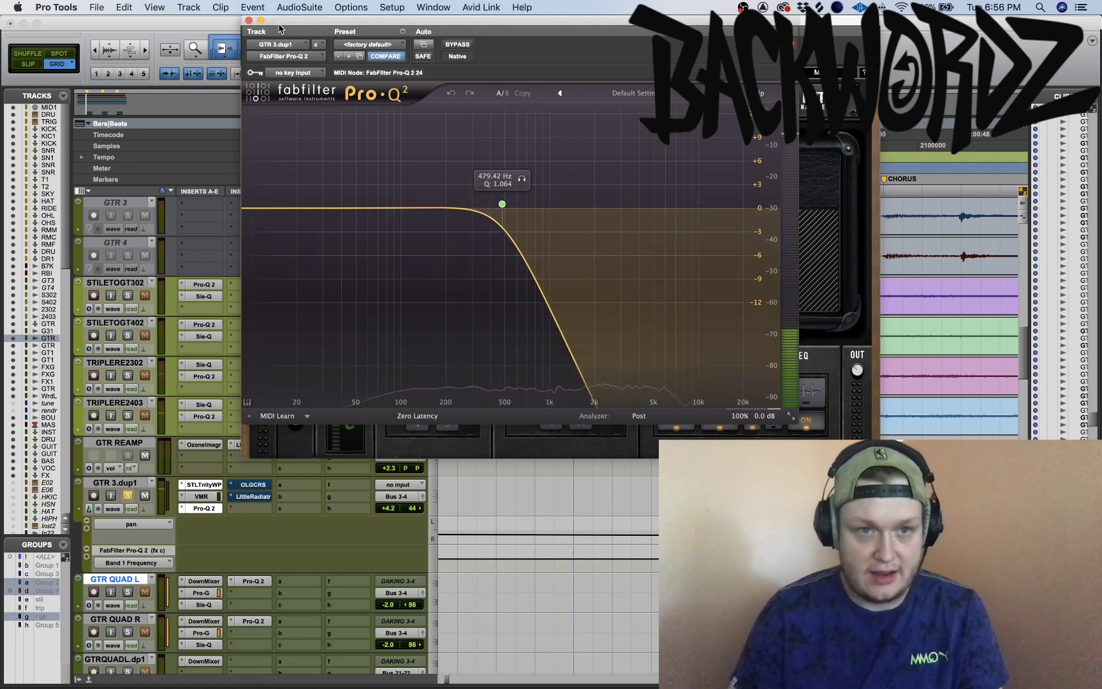
{"action": "left_click", "coordinate": [249, 20]}
{"action": "left_click", "coordinate": [249, 20]}
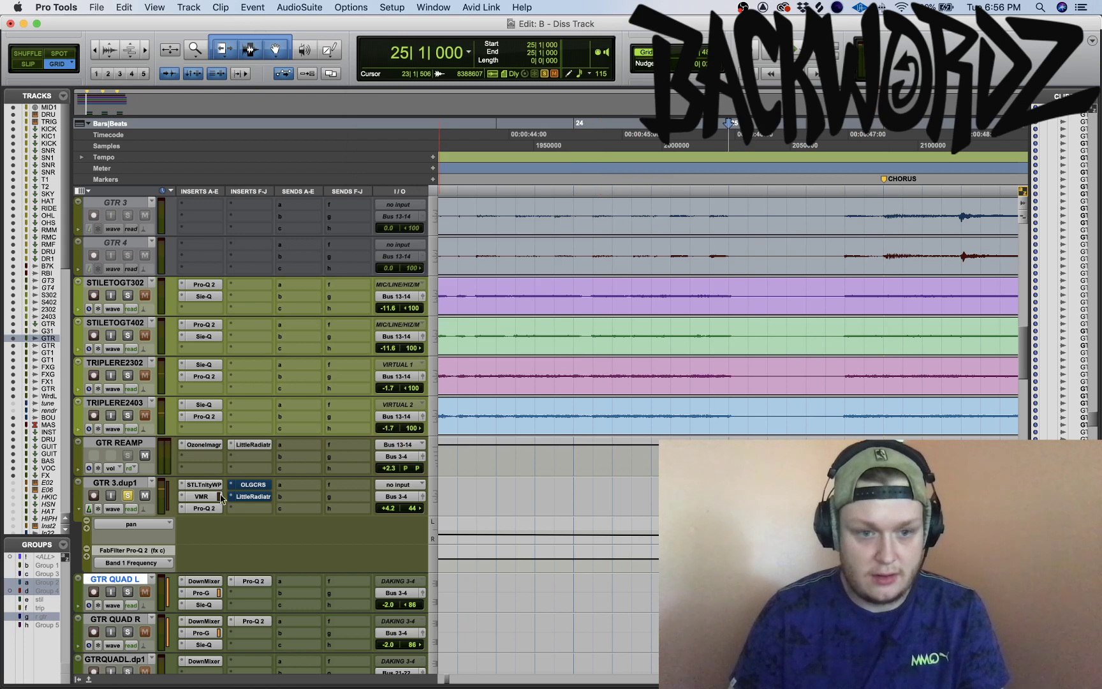
Open and re-enable Oligarc Chorus on GTR 3.dup1, and listen to the chorused guitar
{"action": "left_click", "coordinate": [250, 486]}
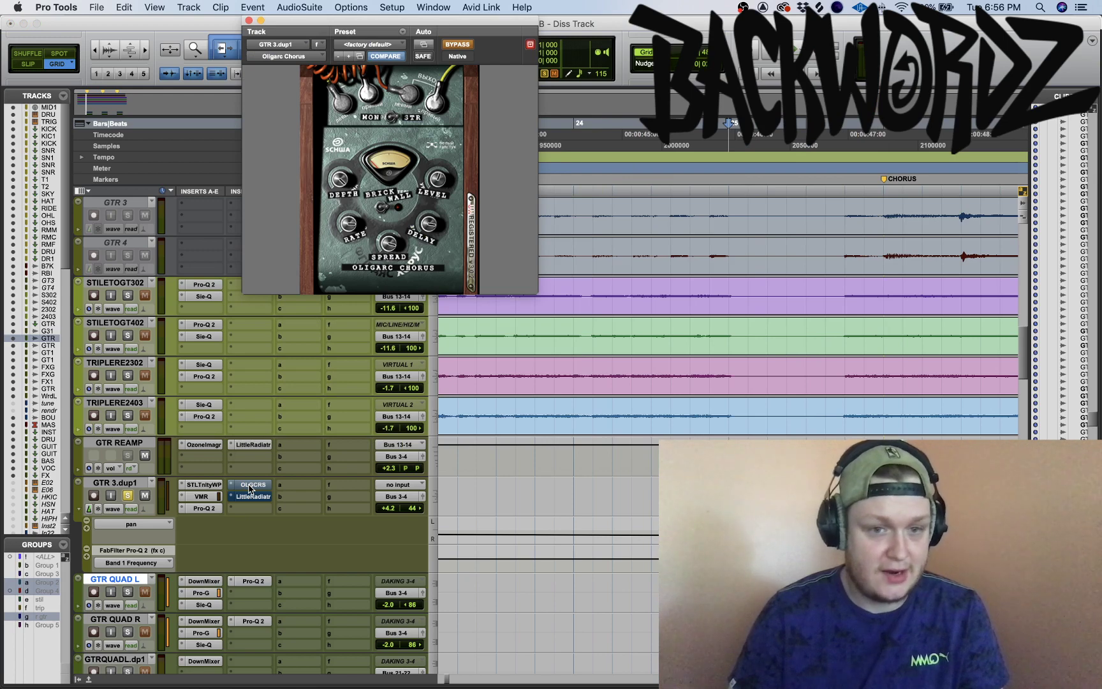
{"action": "left_click", "coordinate": [251, 487], "text": "super"}
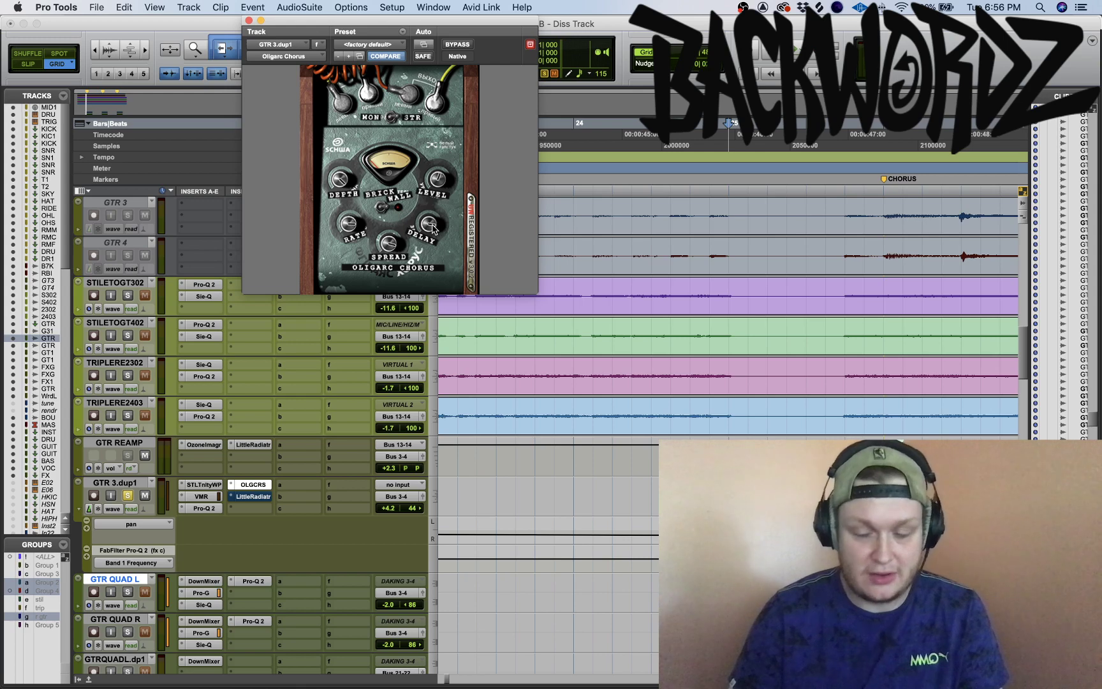
{"action": "key", "text": "space"}
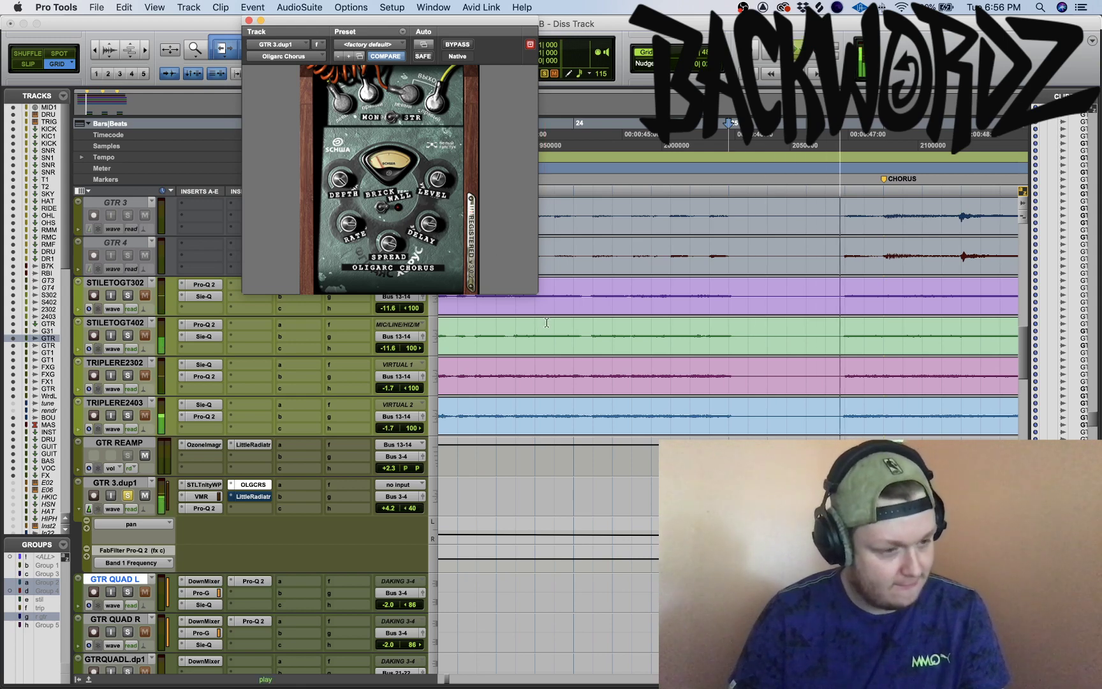
{"action": "key", "text": "space"}
Re-enable and show Little Radiator on GTR 3.dup1, listen with it engaged and unsolo the track
{"action": "left_click", "coordinate": [249, 502]}
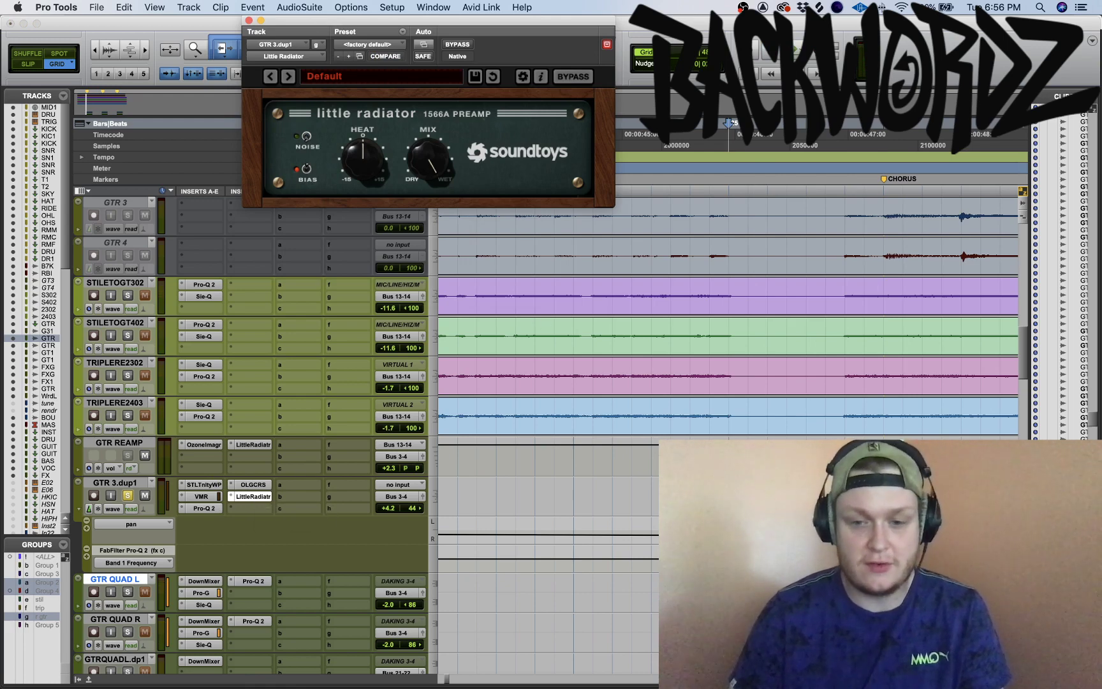
{"action": "key", "text": "space"}
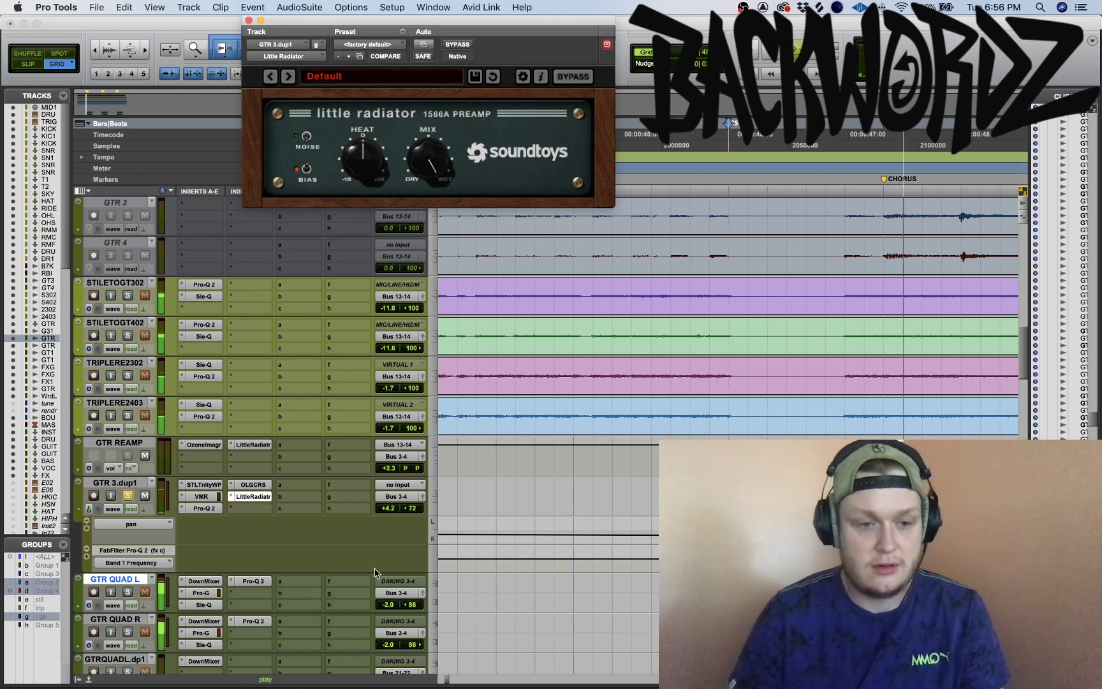
{"action": "left_click", "coordinate": [128, 495]}
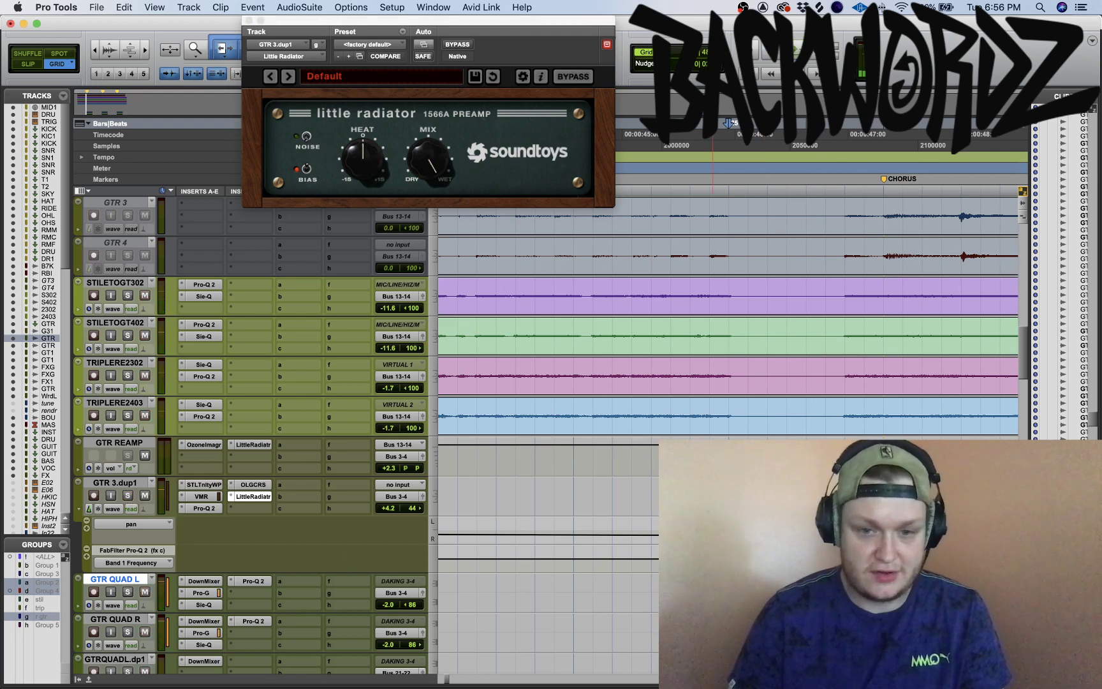
Close Little Radiator and play the full mix from 24|1|000 while looking over the other tracks
{"action": "left_click", "coordinate": [579, 491]}
{"action": "left_click", "coordinate": [249, 20]}
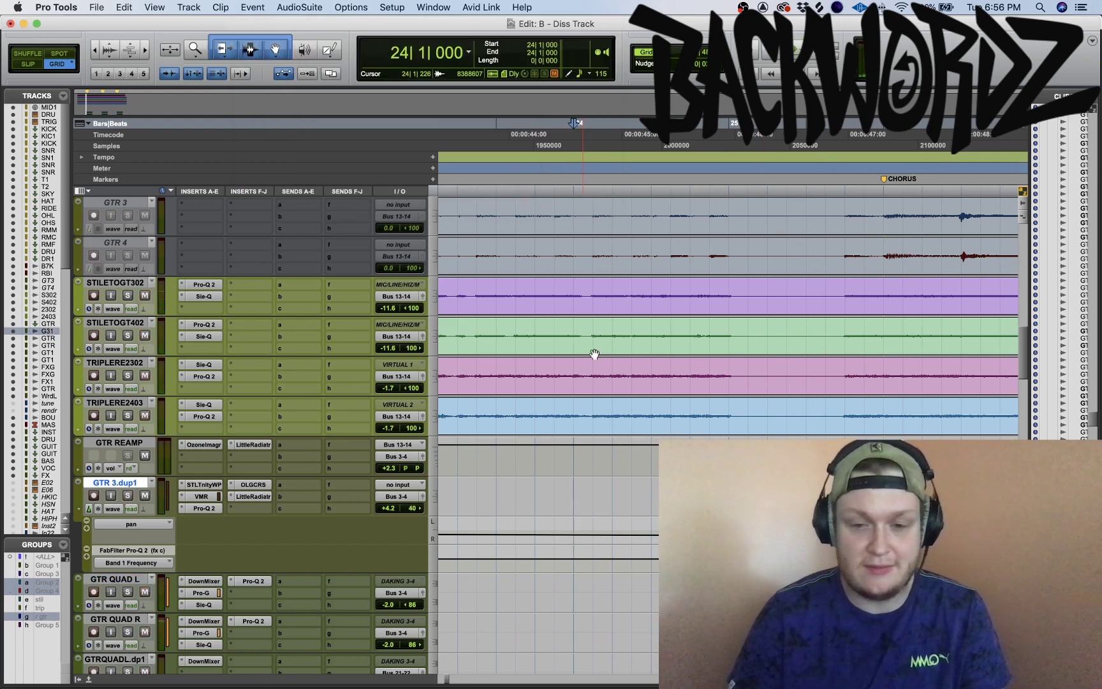
{"action": "key", "text": "space"}
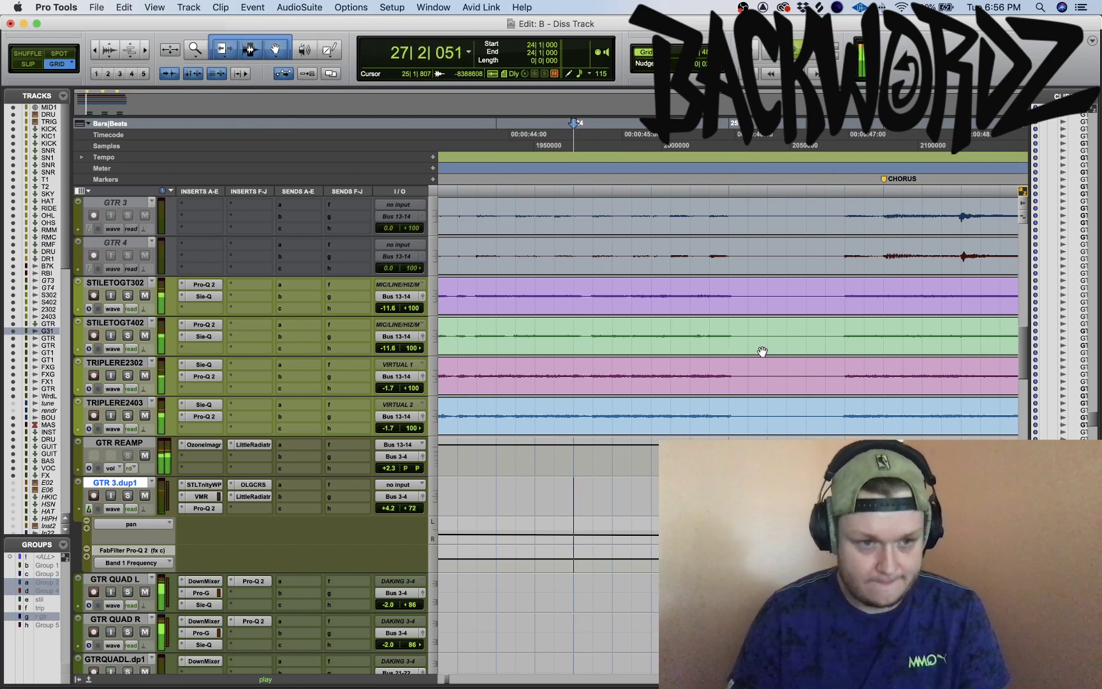
{"action": "scroll", "coordinate": [749, 337], "scroll_direction": "down", "scroll_amount": 5}
{"action": "scroll", "coordinate": [749, 336], "scroll_direction": "down", "scroll_amount": 5}
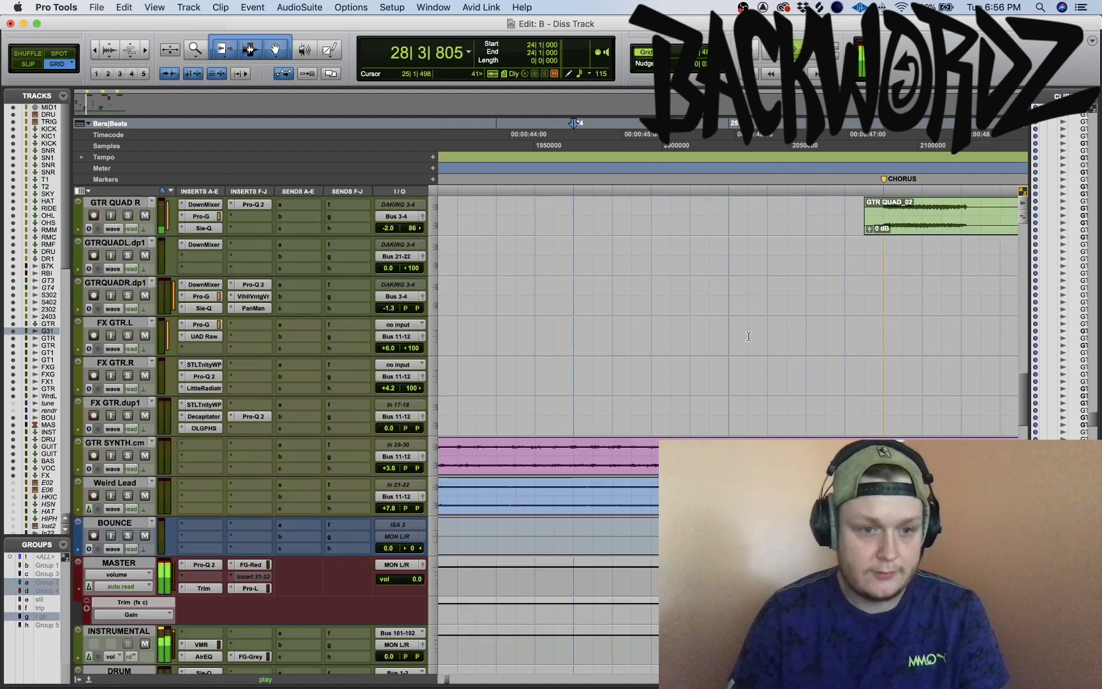
{"action": "scroll", "coordinate": [749, 337], "scroll_direction": "up", "scroll_amount": 10}
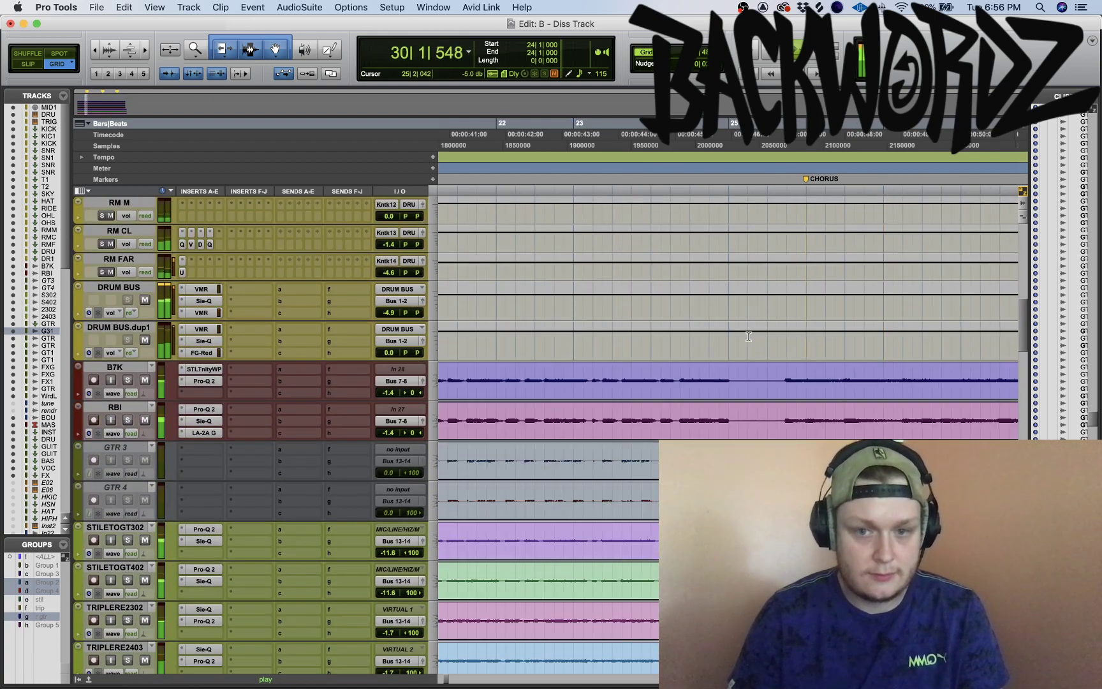
{"action": "scroll", "coordinate": [749, 336], "scroll_direction": "up", "scroll_amount": 4}
{"action": "key", "text": "space"}
Set the playback start to 5|4|480 on the B7K and RBI bass tracks before their first clips, and enlarge the waveforms
{"action": "scroll", "coordinate": [749, 336], "scroll_direction": "left", "scroll_amount": 20}
{"action": "scroll", "coordinate": [749, 336], "scroll_direction": "down", "scroll_amount": 5}
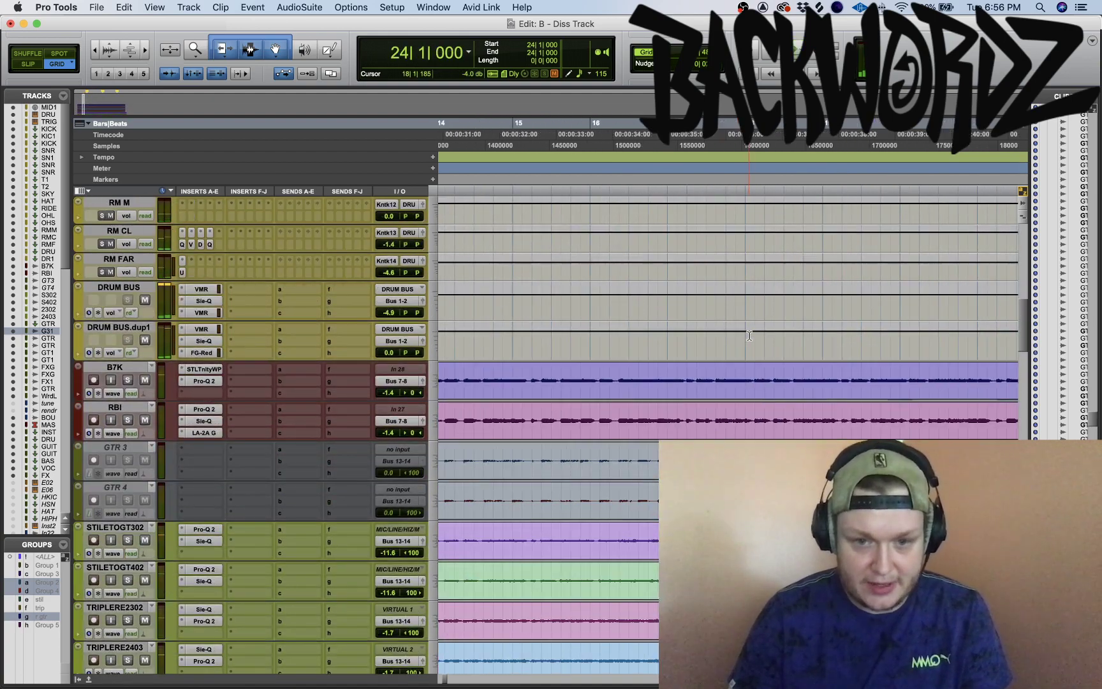
{"action": "scroll", "coordinate": [751, 336], "scroll_direction": "left", "scroll_amount": 10}
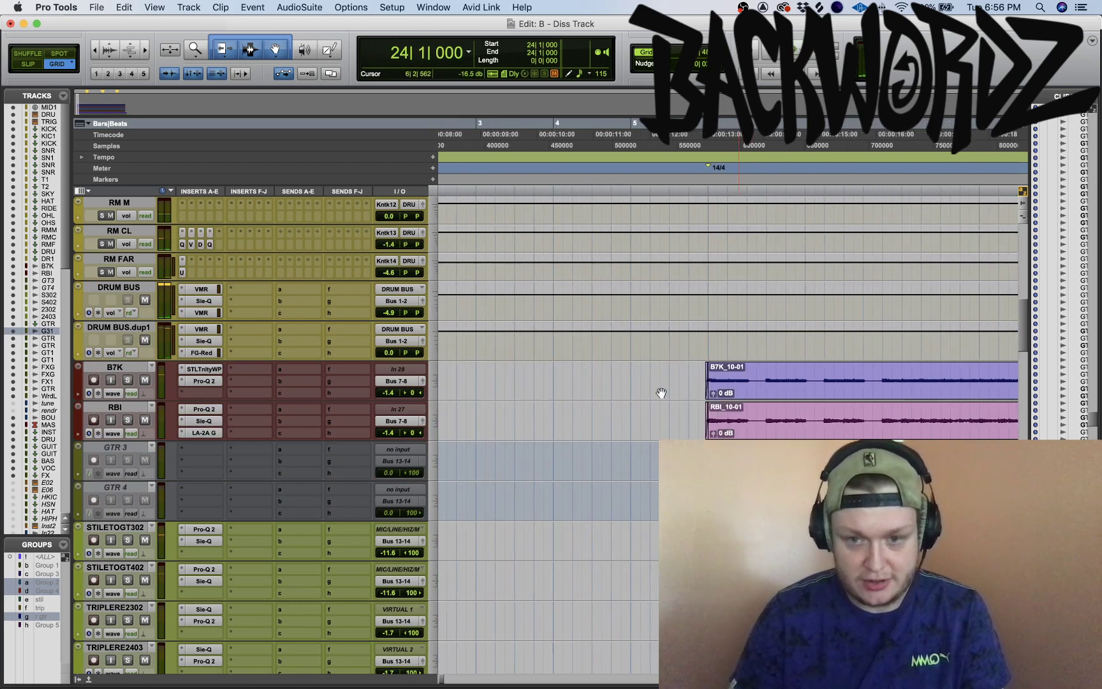
{"action": "left_click_drag", "start_coordinate": [702, 414], "coordinate": [705, 393]}
{"action": "left_click", "coordinate": [701, 396]}
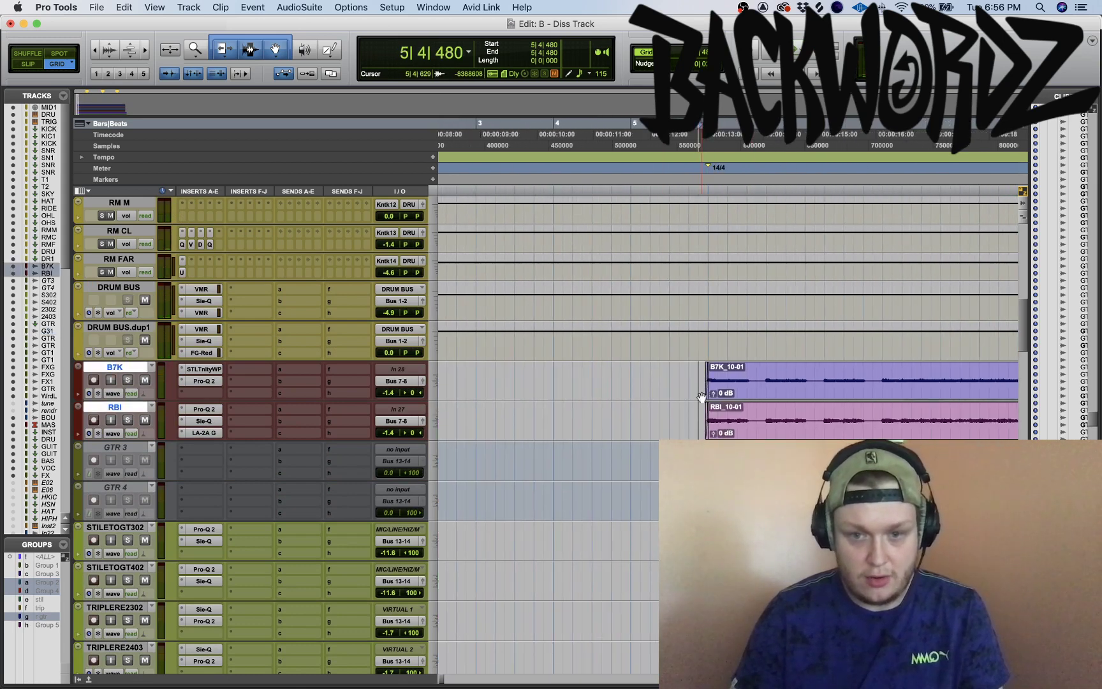
{"action": "key", "text": "super+bracketright"}
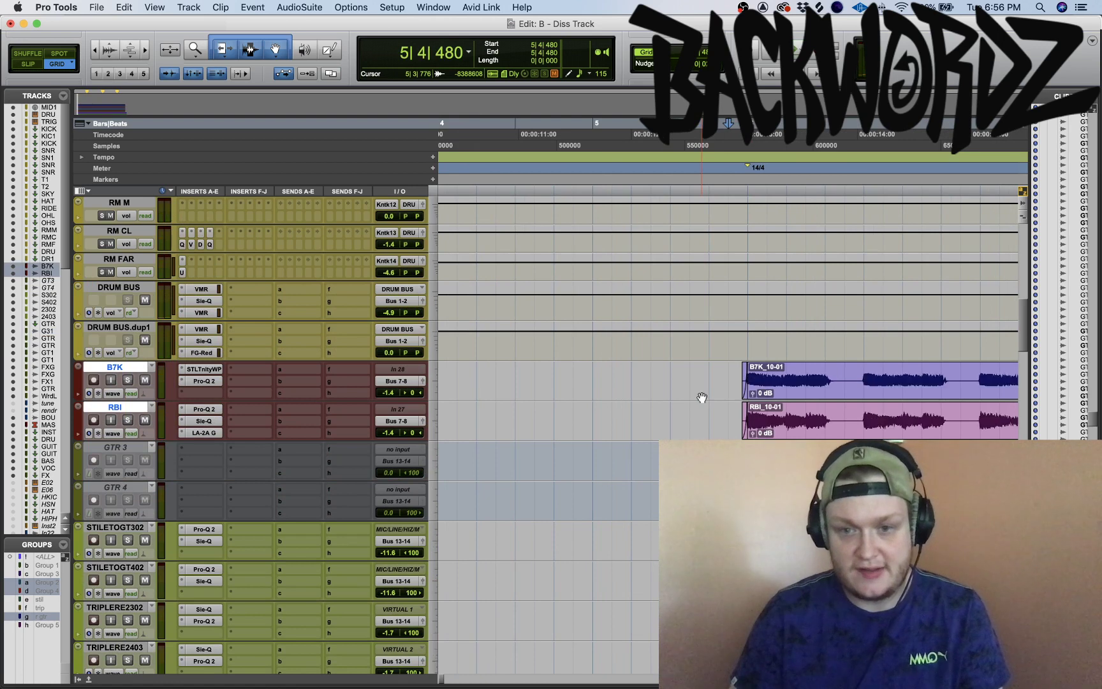
{"action": "scroll", "coordinate": [701, 398], "scroll_direction": "left", "scroll_amount": 2}
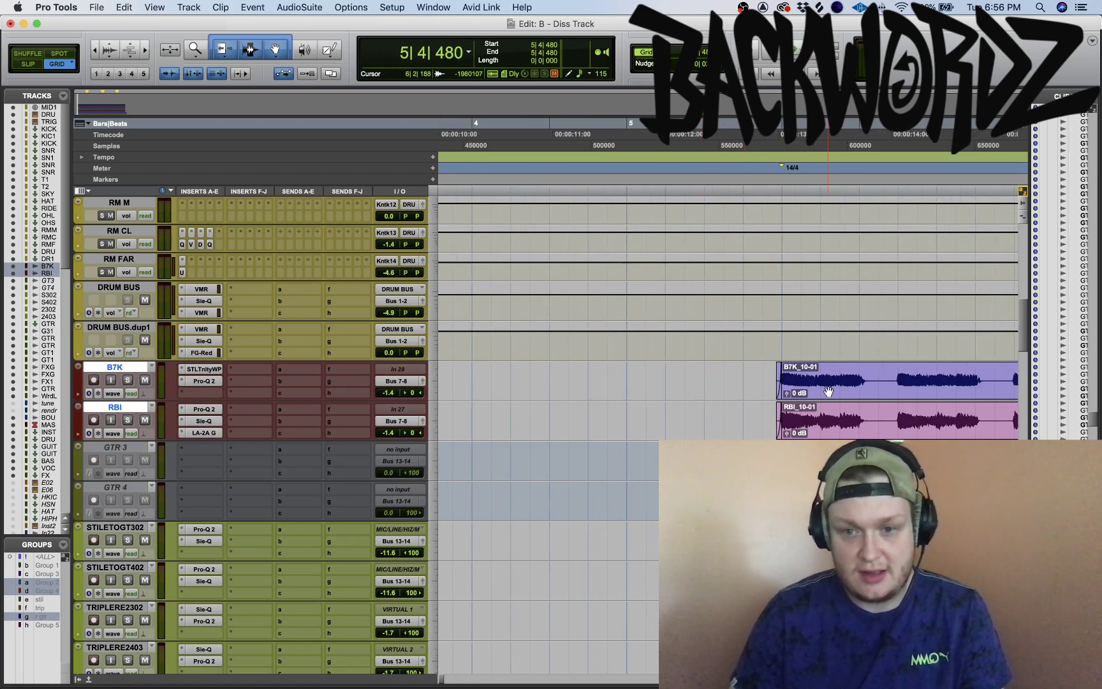
Solo the B7K and RBI bass tracks together and listen from 5|4|480
{"action": "left_click", "coordinate": [128, 420]}
{"action": "key", "text": "space"}
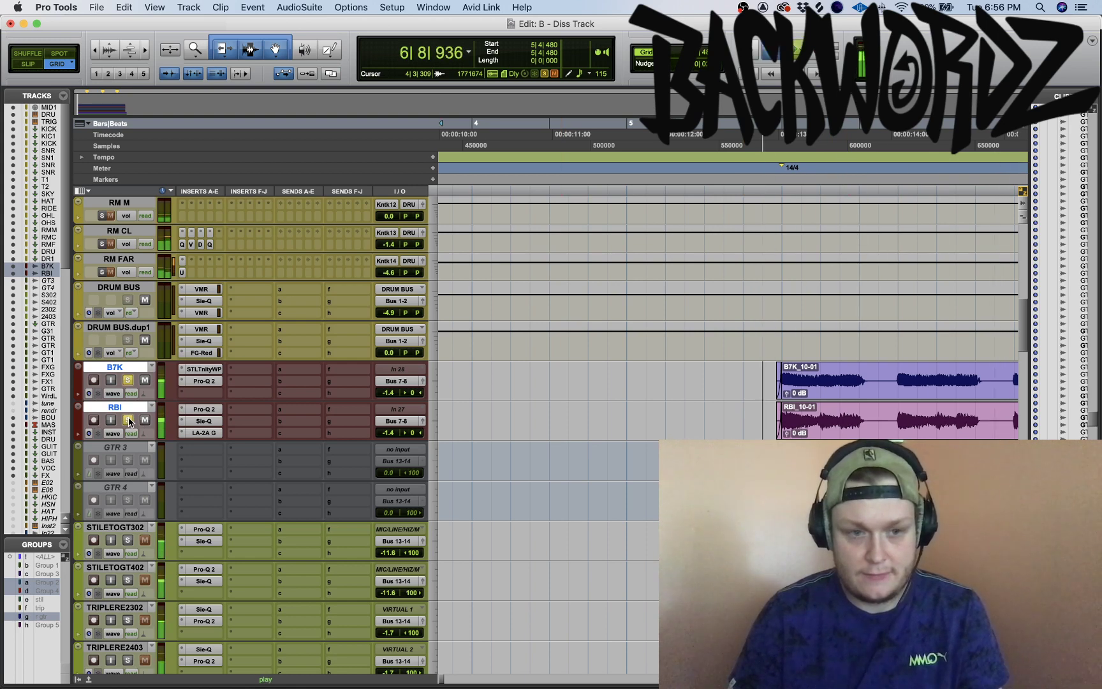
Stop playback, leave only the RBI track soloed, and bypass its Pro-Q 2, Sie-Q and LA-2A inserts in the Mix window
{"action": "key", "text": "space"}
{"action": "left_click", "coordinate": [128, 420], "text": "super"}
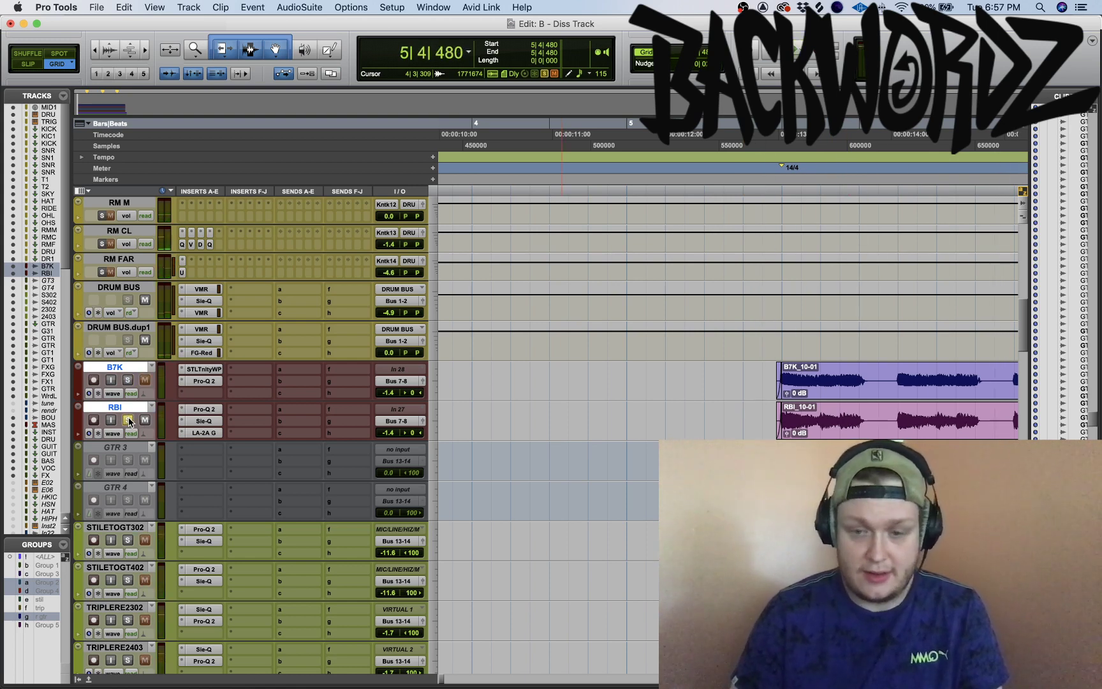
{"action": "key", "text": "super+equal"}
{"action": "scroll", "coordinate": [300, 356], "scroll_direction": "left", "scroll_amount": 10}
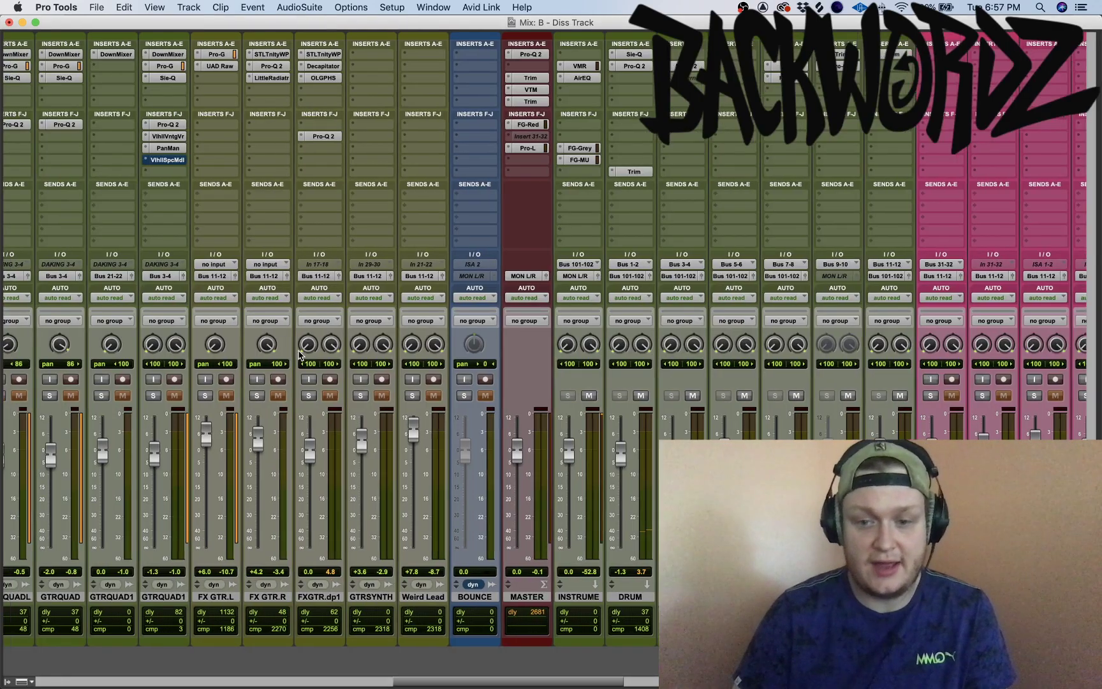
{"action": "scroll", "coordinate": [300, 356], "scroll_direction": "right", "scroll_amount": 10}
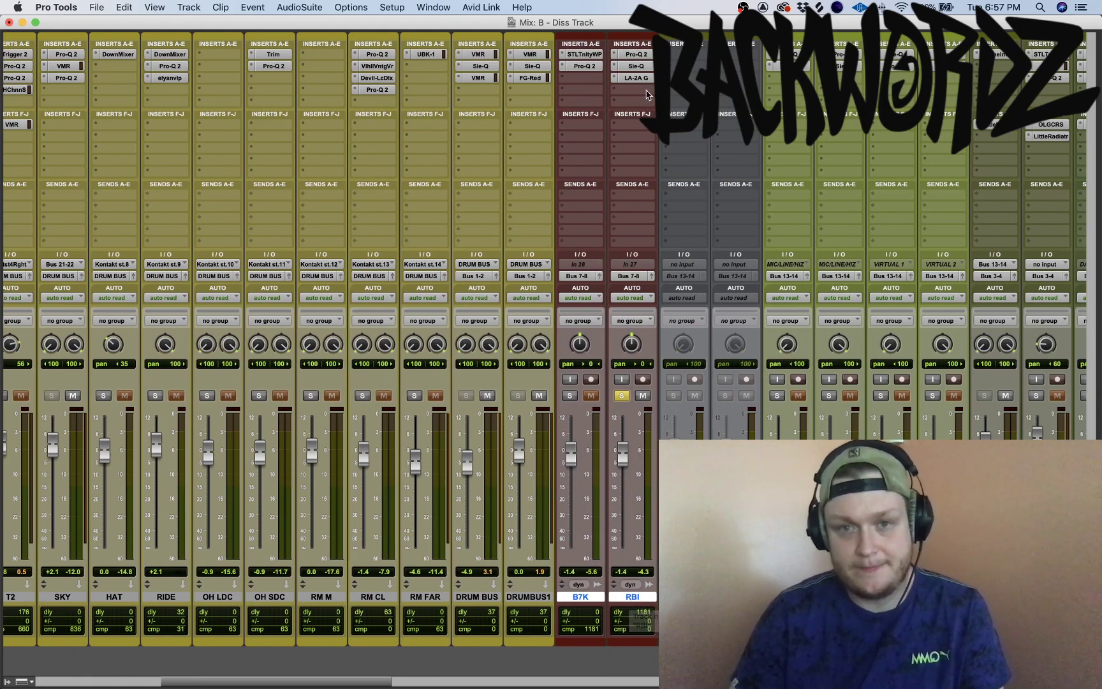
{"action": "left_click_drag", "start_coordinate": [633, 78], "coordinate": [637, 57]}
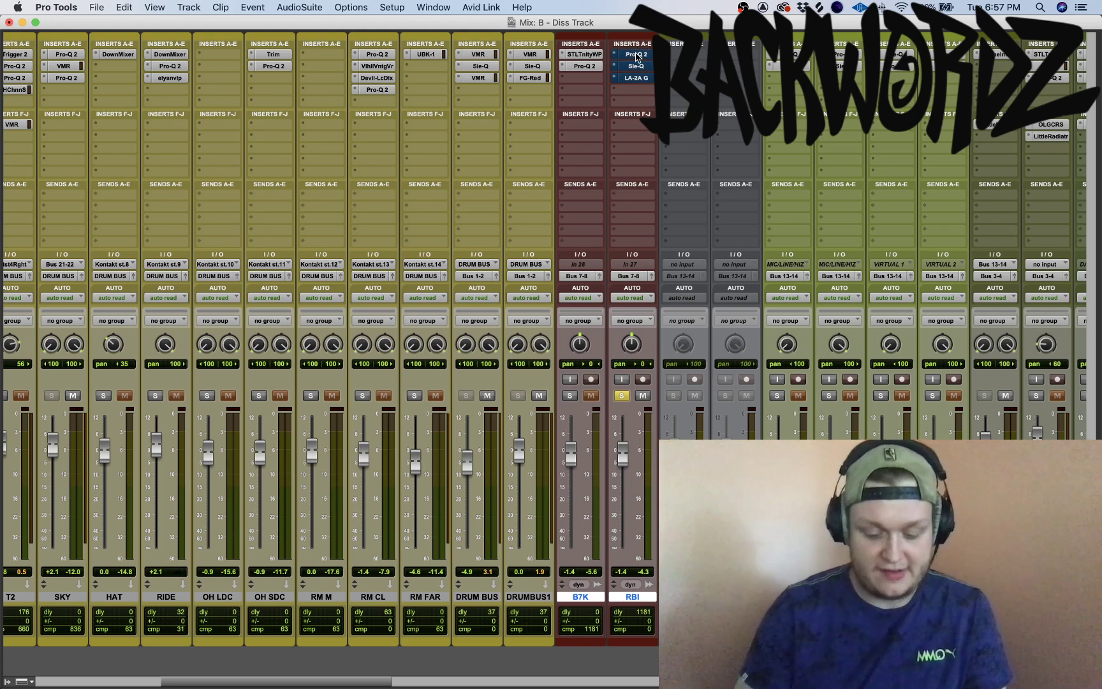
Listen to the unprocessed RBI bass from 5|4|480 in the Edit window, then stop and place the cursor on RBI alone
{"action": "key", "text": "super+equal"}
{"action": "key", "text": "space"}
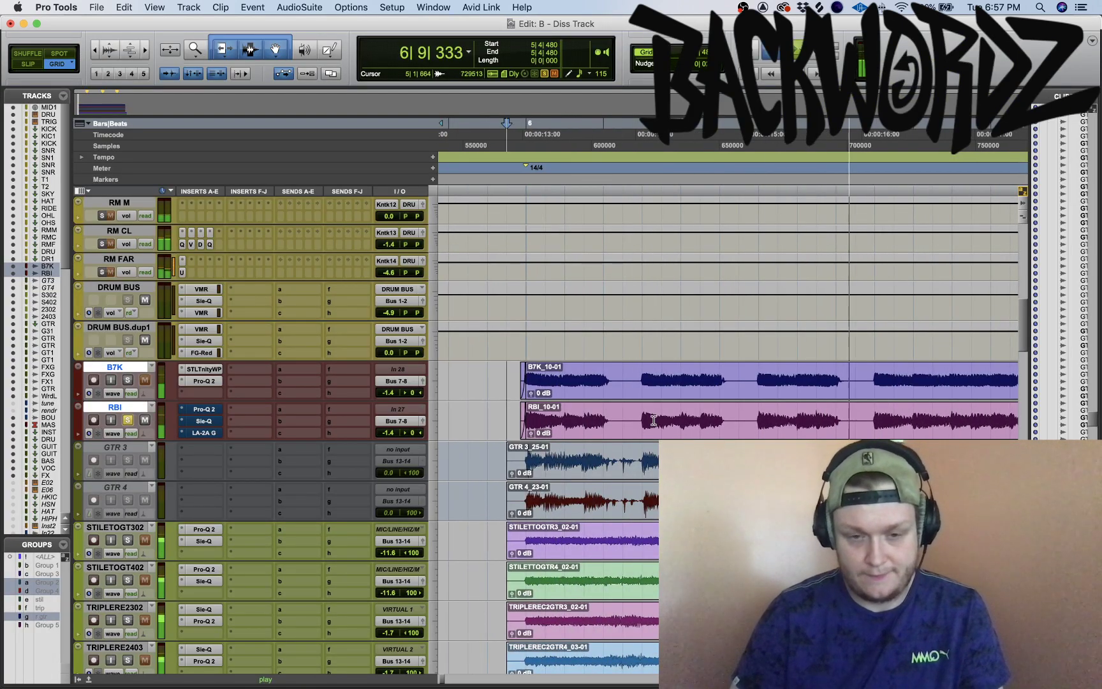
{"action": "key", "text": "space"}
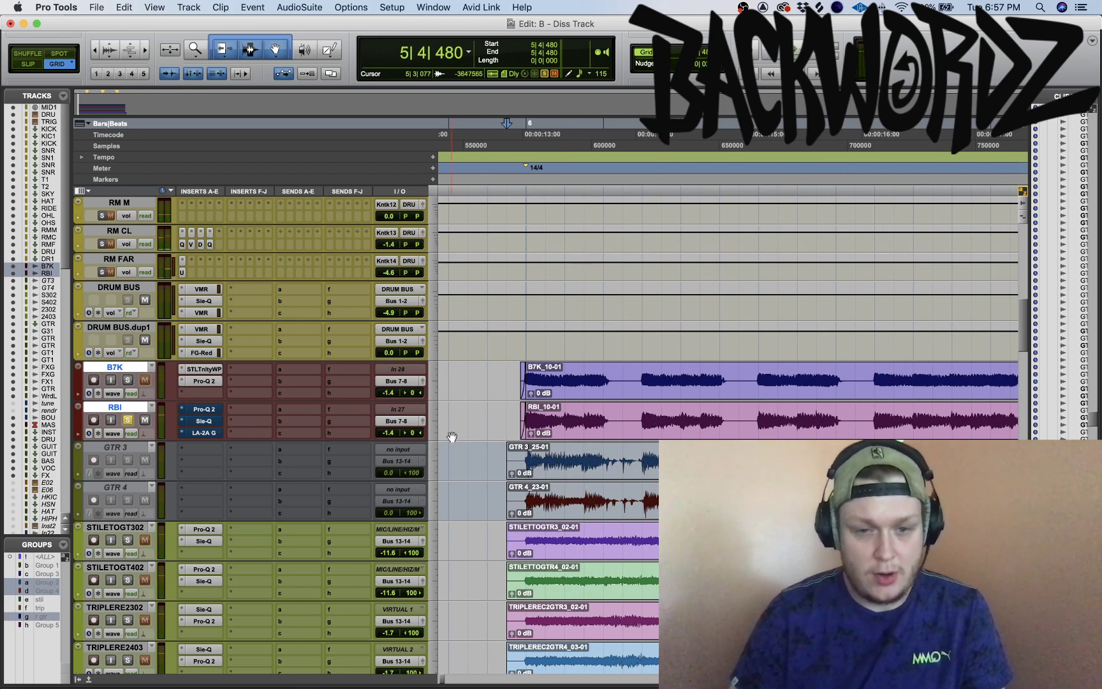
{"action": "left_click", "coordinate": [487, 415]}
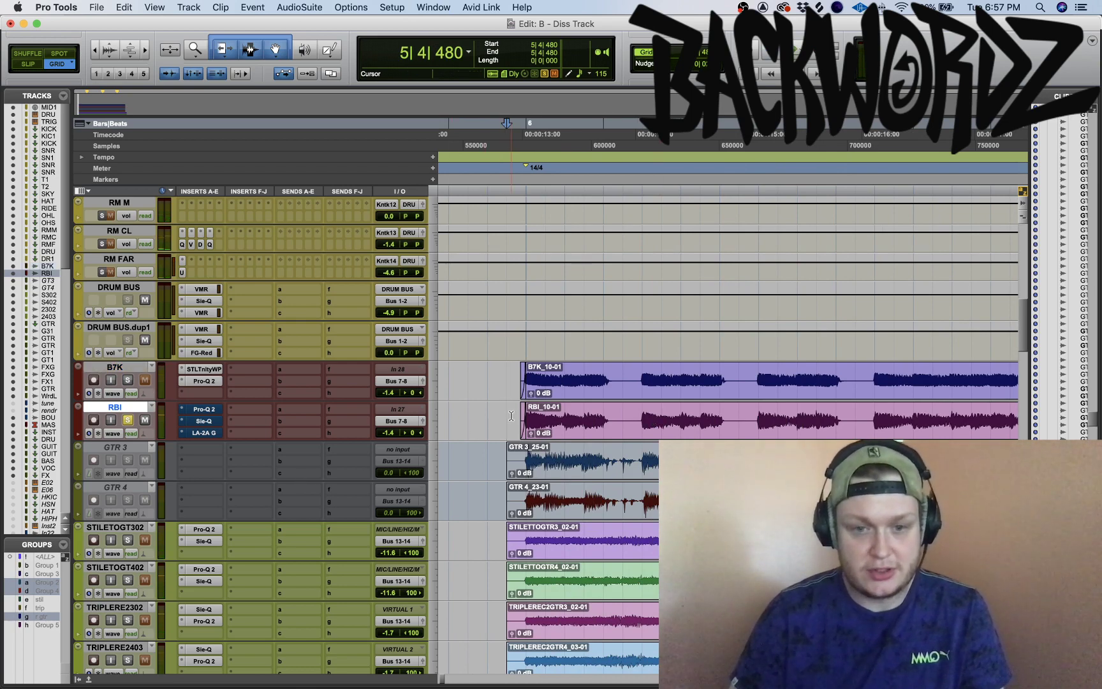
Show RBI's Pro-Q 2, bypass it and listen to the bass without the EQ
{"action": "left_click", "coordinate": [209, 411]}
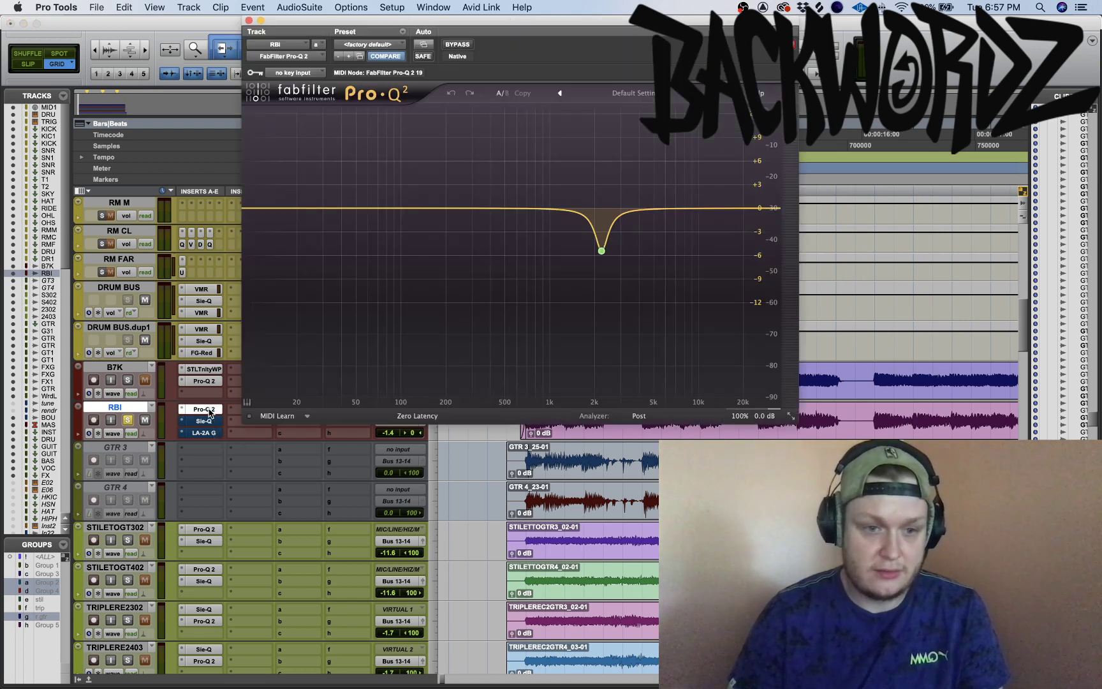
{"action": "left_click_drag", "start_coordinate": [511, 24], "coordinate": [495, 24]}
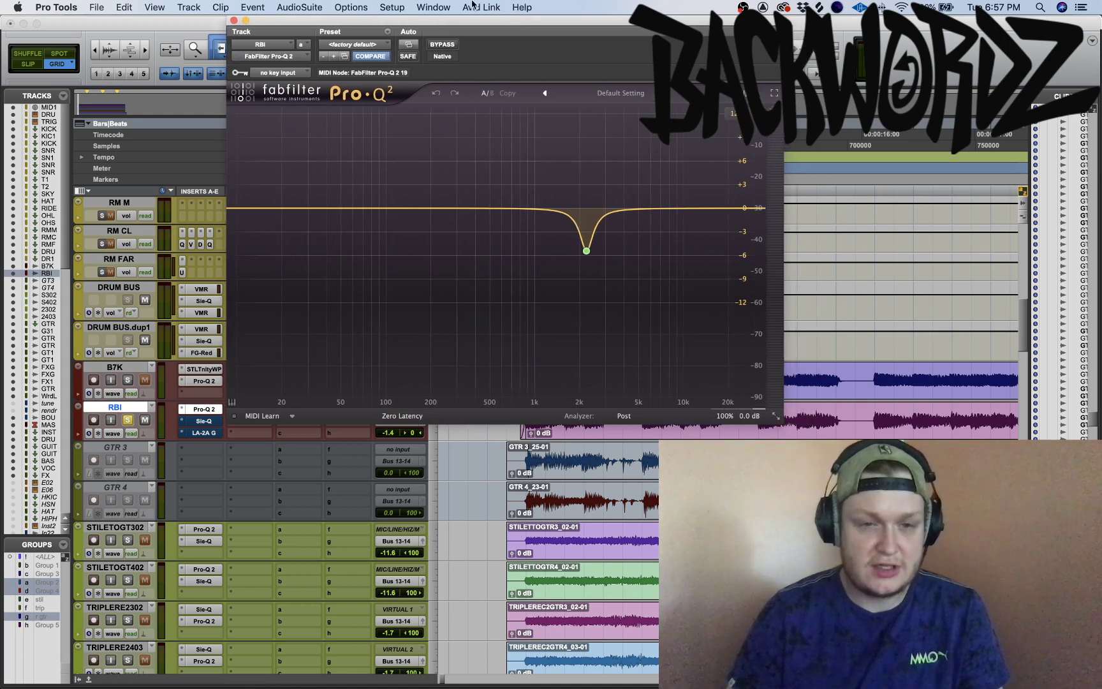
{"action": "left_click", "coordinate": [445, 47]}
{"action": "scroll", "coordinate": [572, 557], "scroll_direction": "up", "scroll_amount": 3}
{"action": "key", "text": "space"}
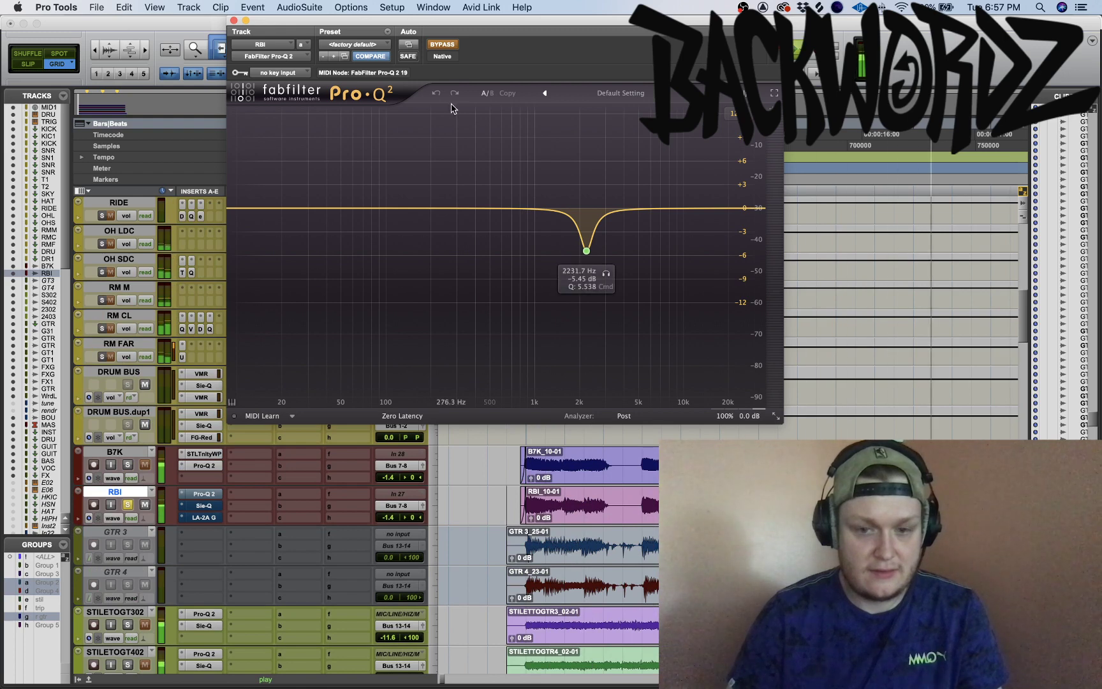
{"action": "key", "text": "space"}
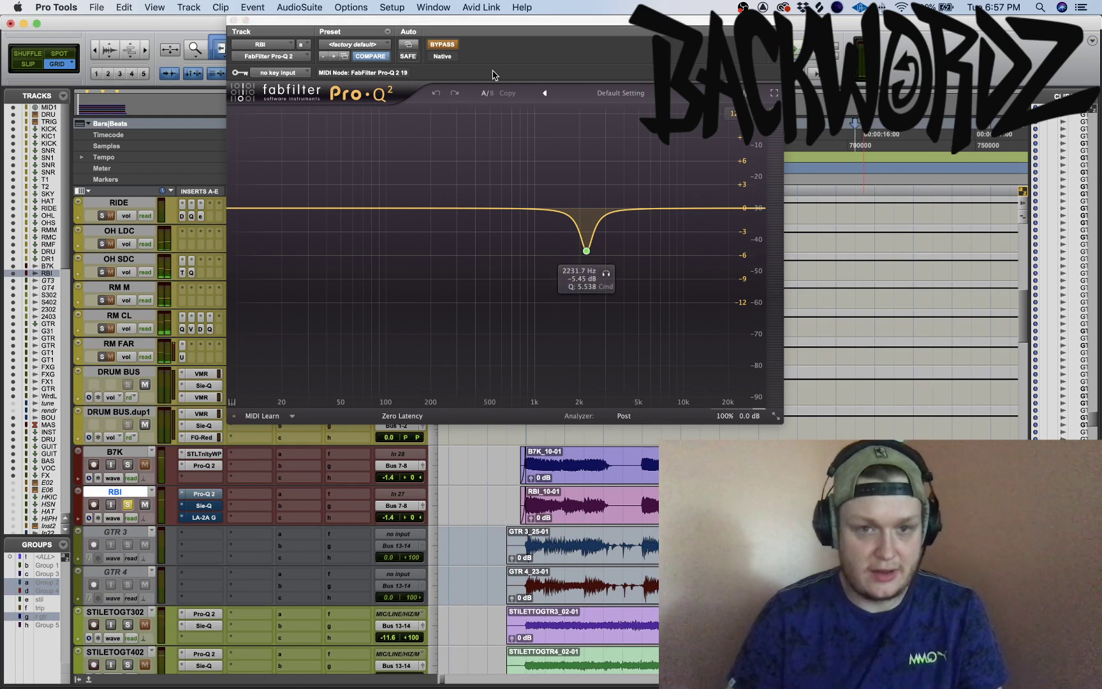
Engage RBI's Pro-Q 2, listen to the bass through it, then stop playback and close the plug-in
{"action": "key", "text": "space"}
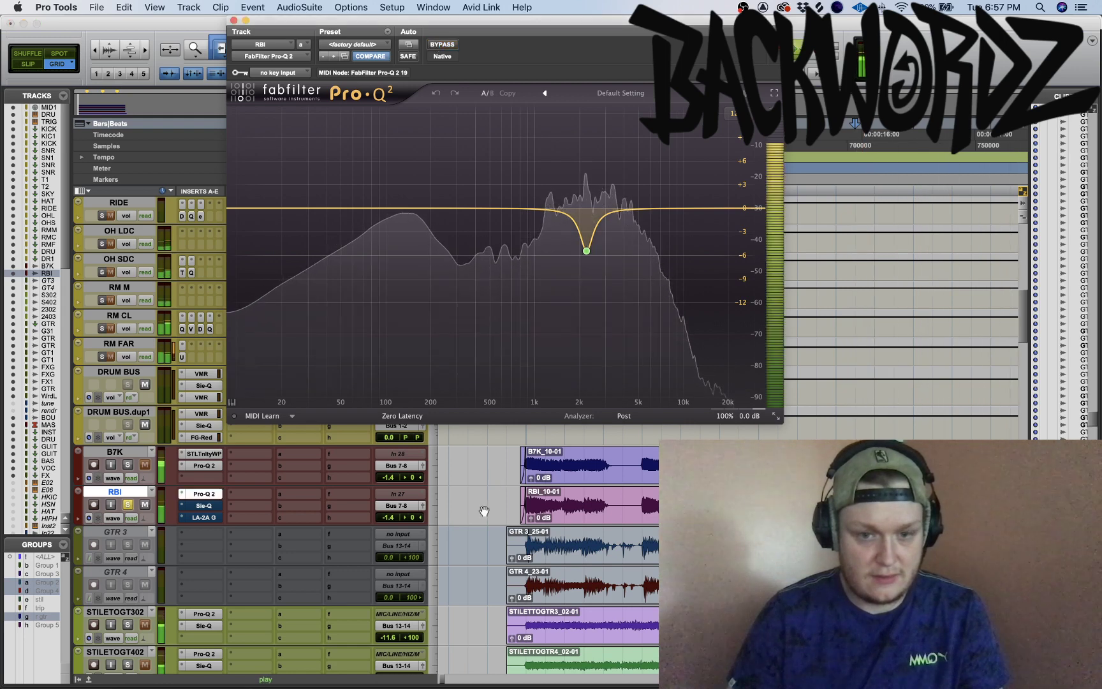
{"action": "left_click", "coordinate": [510, 496]}
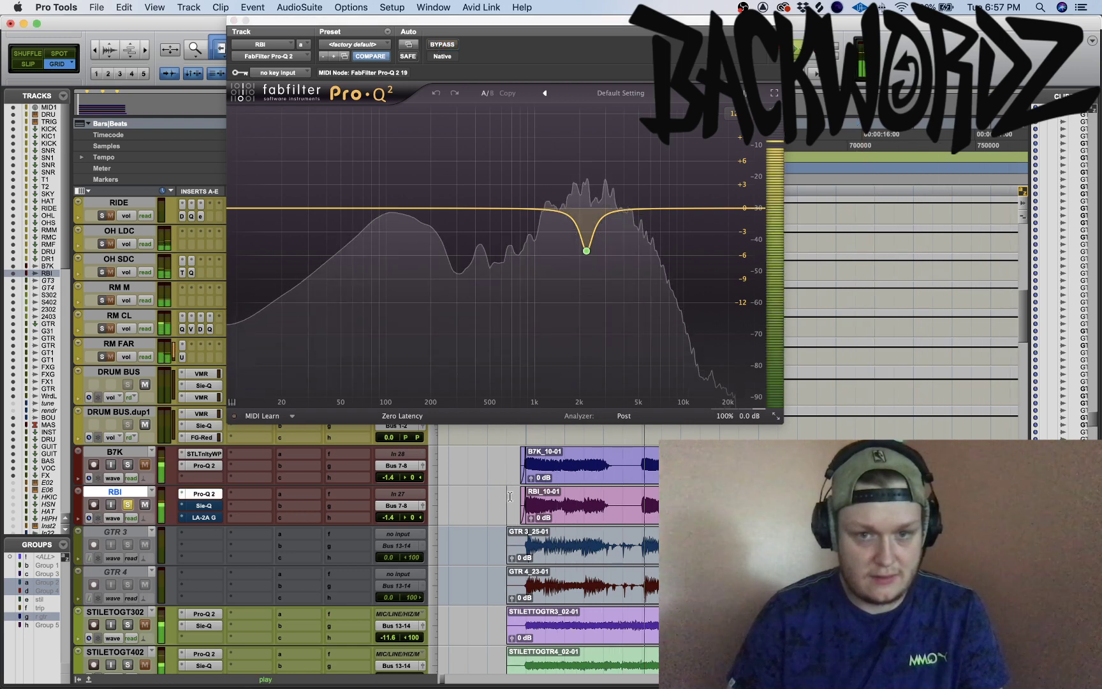
{"action": "key", "text": "space"}
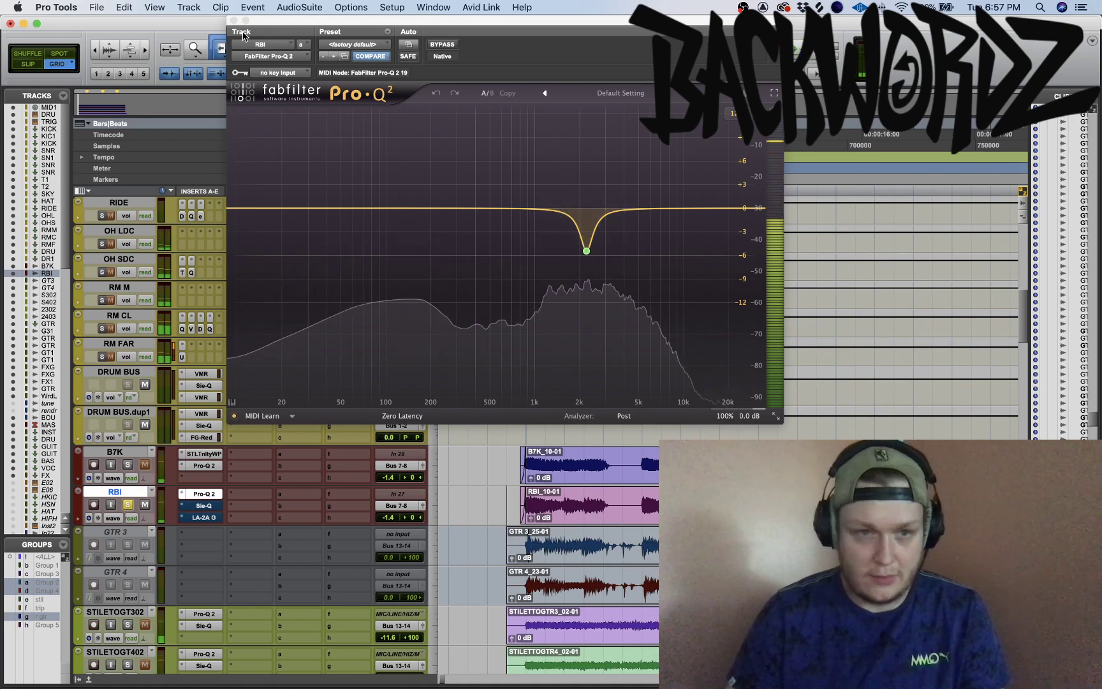
{"action": "left_click", "coordinate": [232, 21]}
Re-enable and show RBI's Sie-Q, and compare the bass with it bypassed and engaged during playback
{"action": "left_click", "coordinate": [206, 506]}
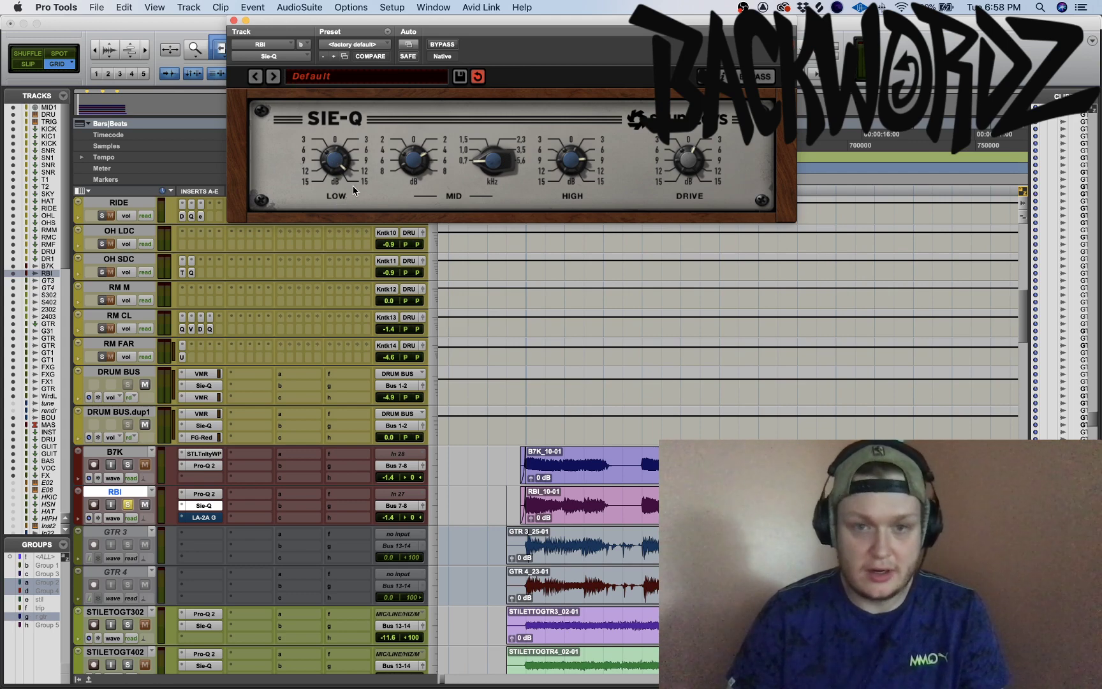
{"action": "key", "text": "space"}
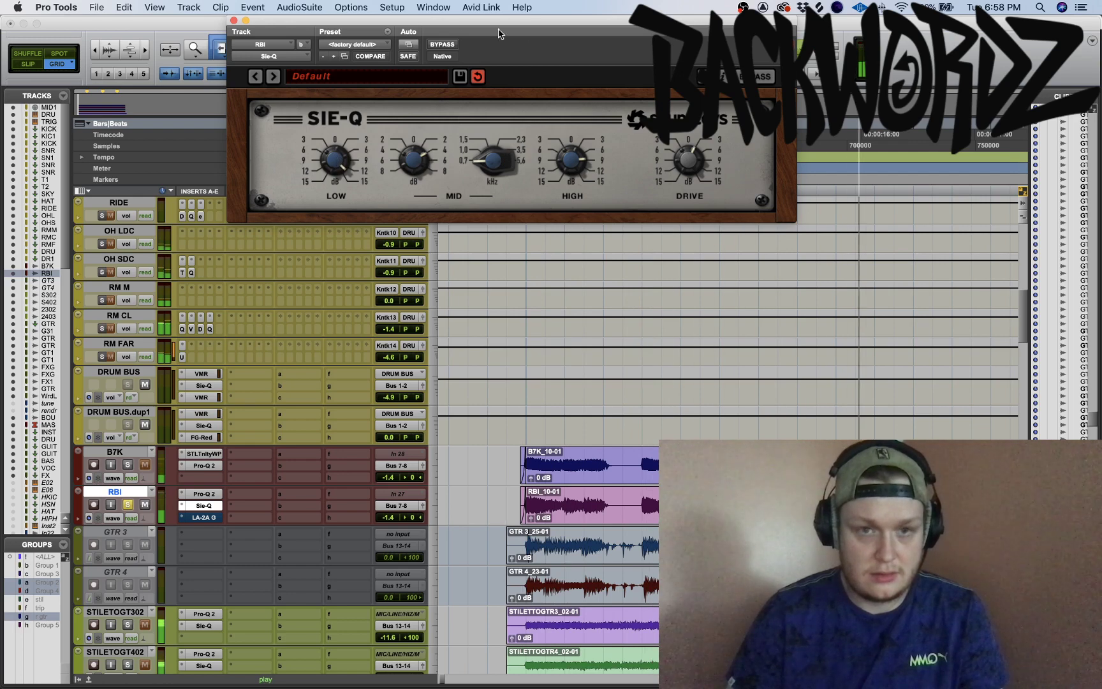
{"action": "left_click", "coordinate": [441, 44]}
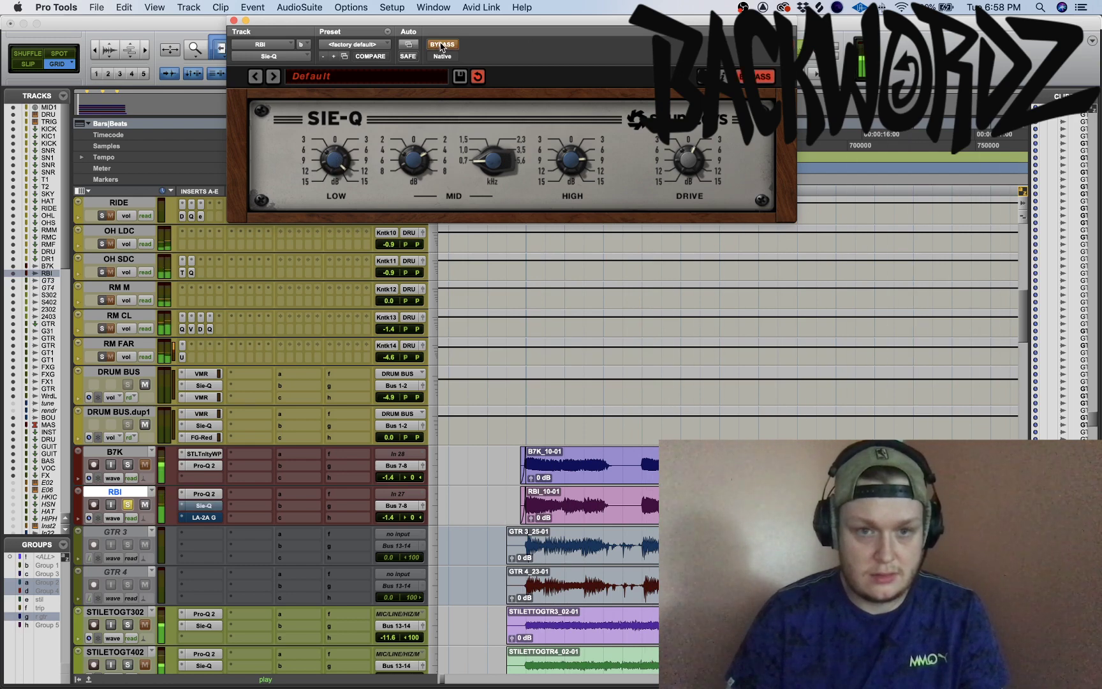
{"action": "left_click", "coordinate": [442, 44]}
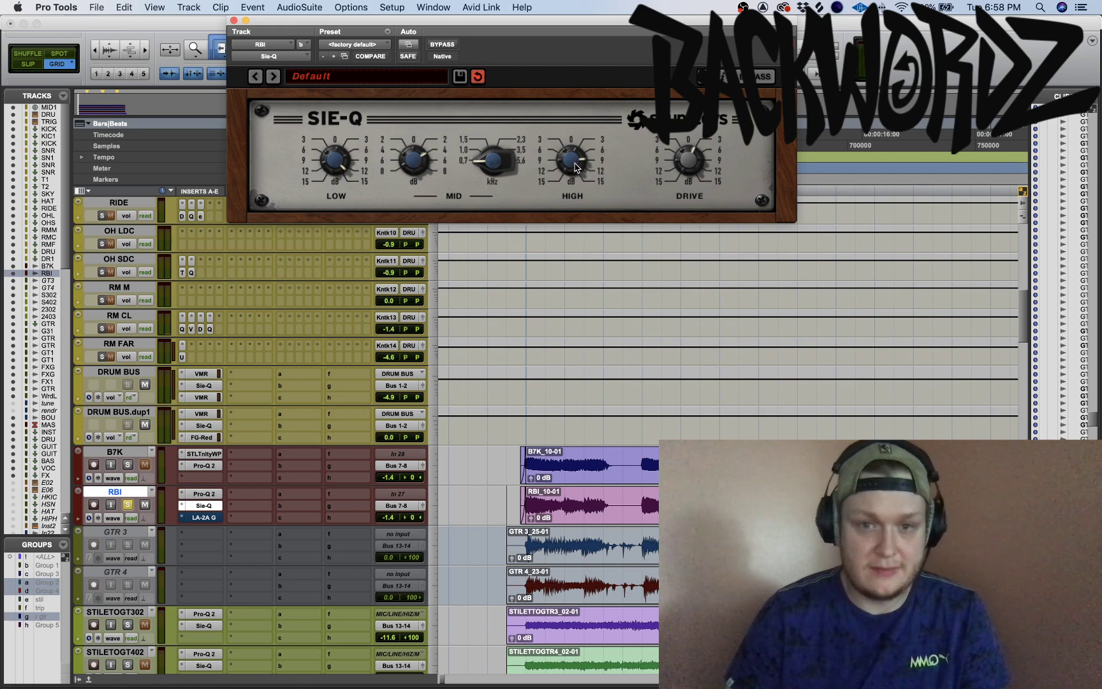
{"action": "key", "text": "space"}
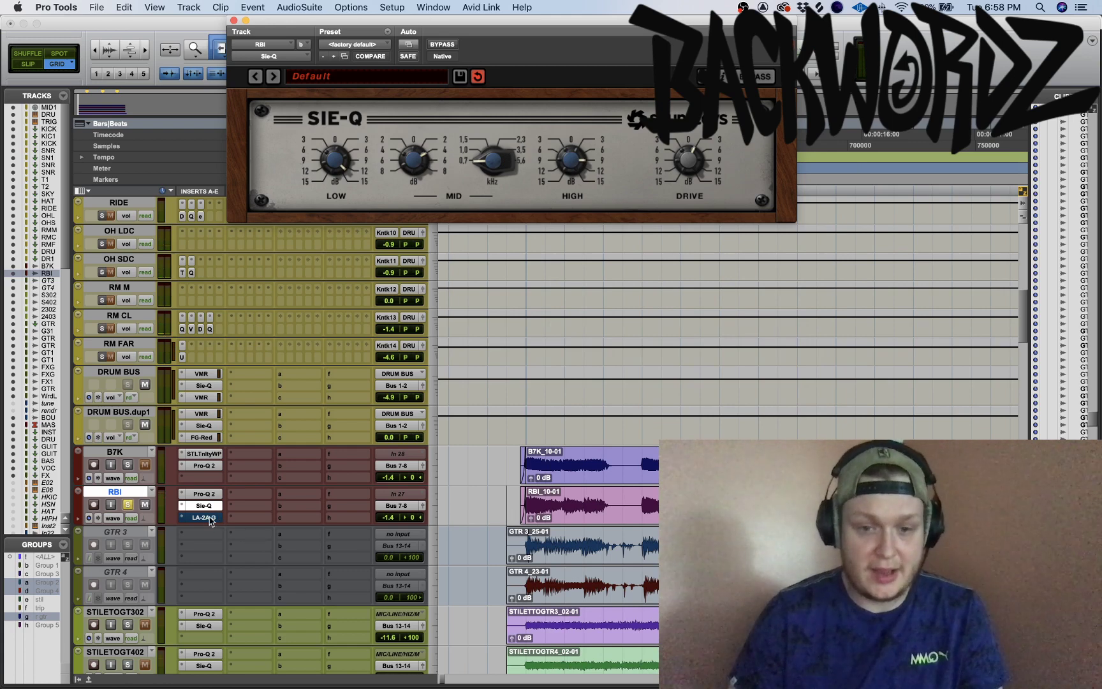
Re-enable and show RBI's Teletronix LA-2A and listen to the bass through it
{"action": "left_click", "coordinate": [211, 518]}
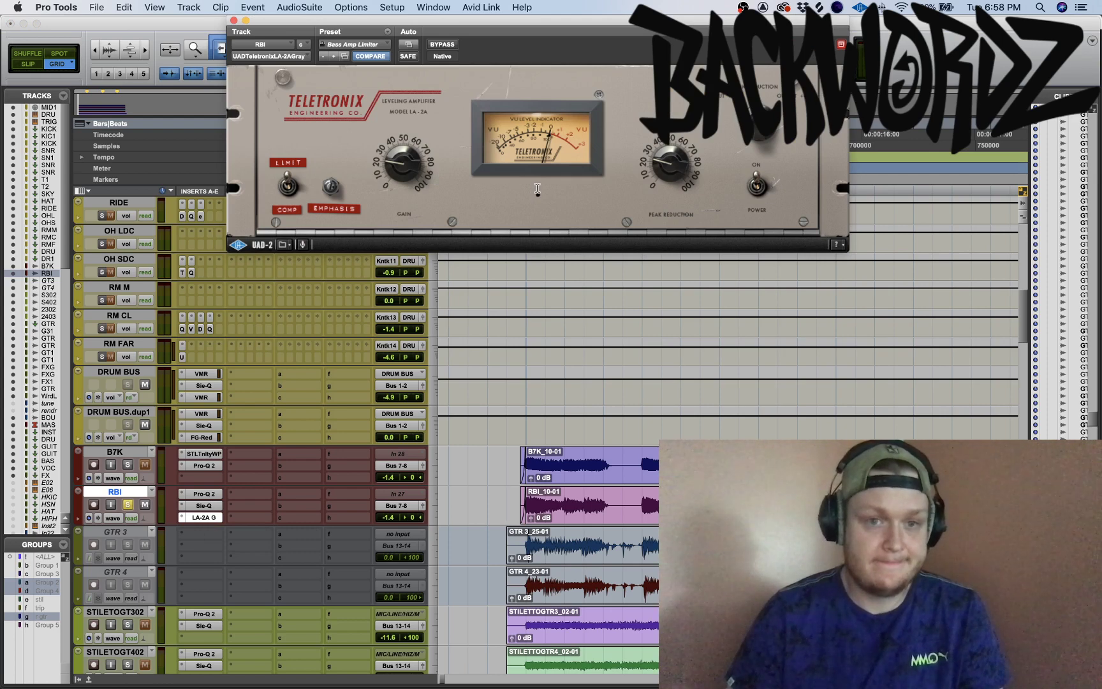
{"action": "key", "text": "space"}
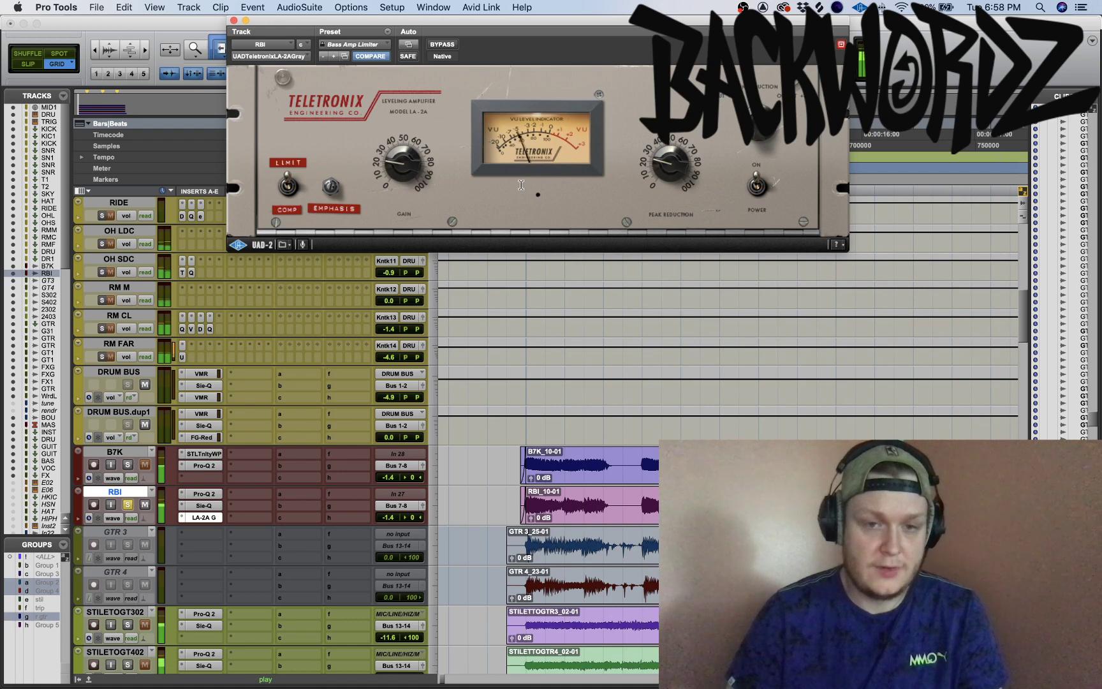
Switch the solo from RBI to B7K, bypass B7K's STL Tonality and Pro-Q 2 inserts, and listen to it unprocessed
{"action": "left_click", "coordinate": [128, 505]}
{"action": "left_click", "coordinate": [127, 467]}
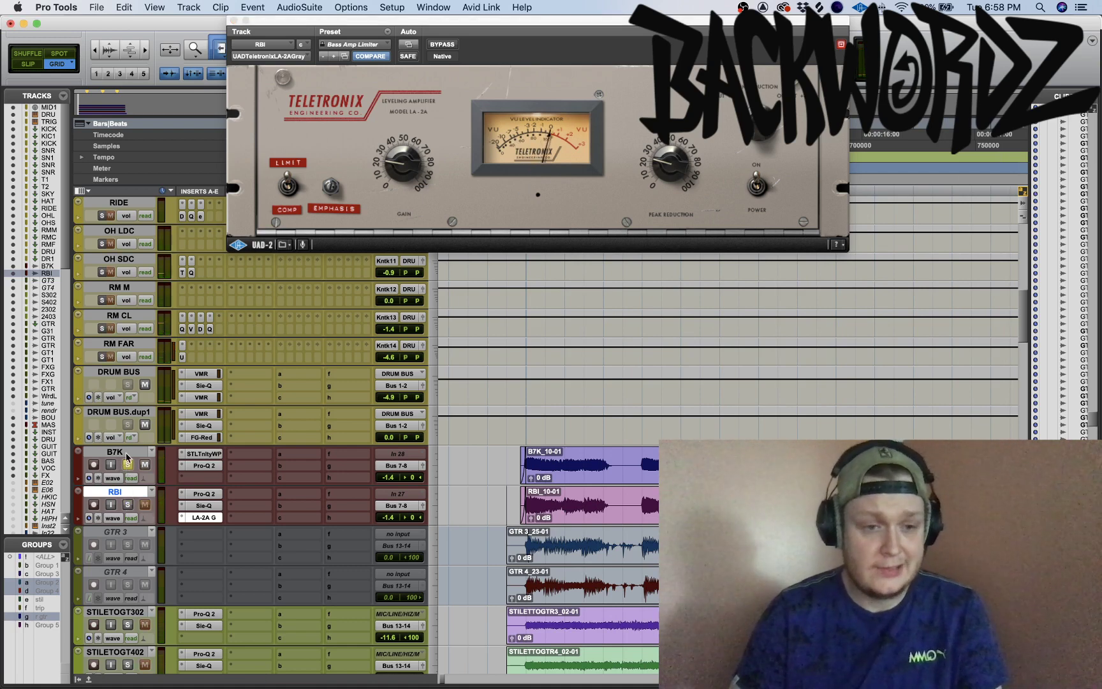
{"action": "left_click", "coordinate": [128, 453]}
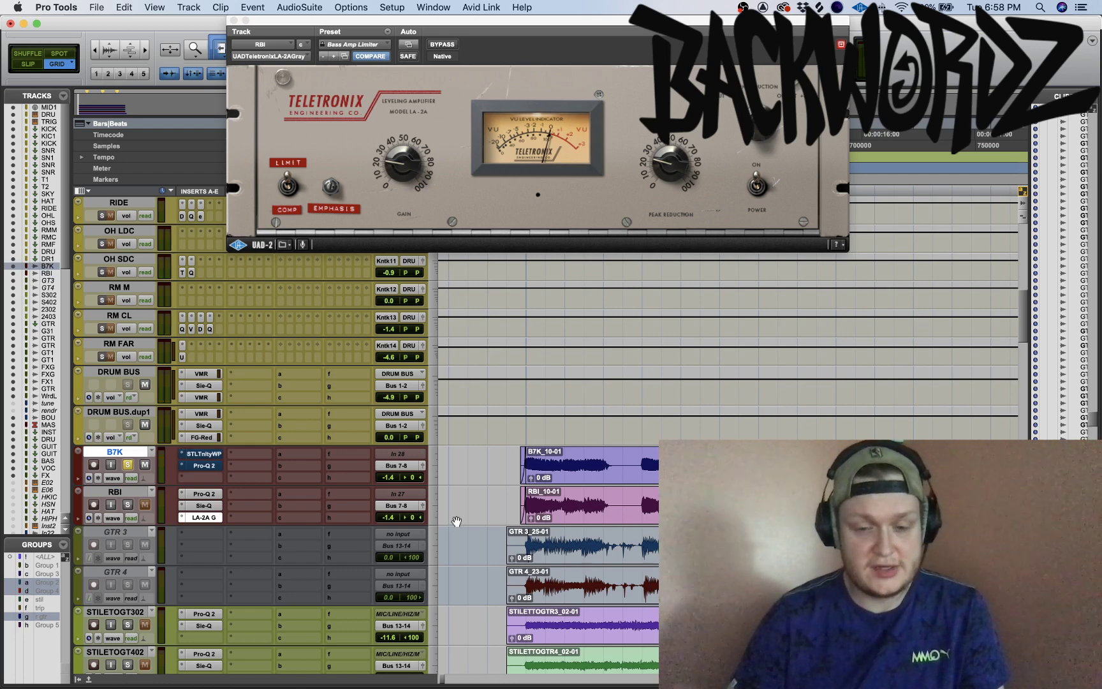
{"action": "key", "text": "space"}
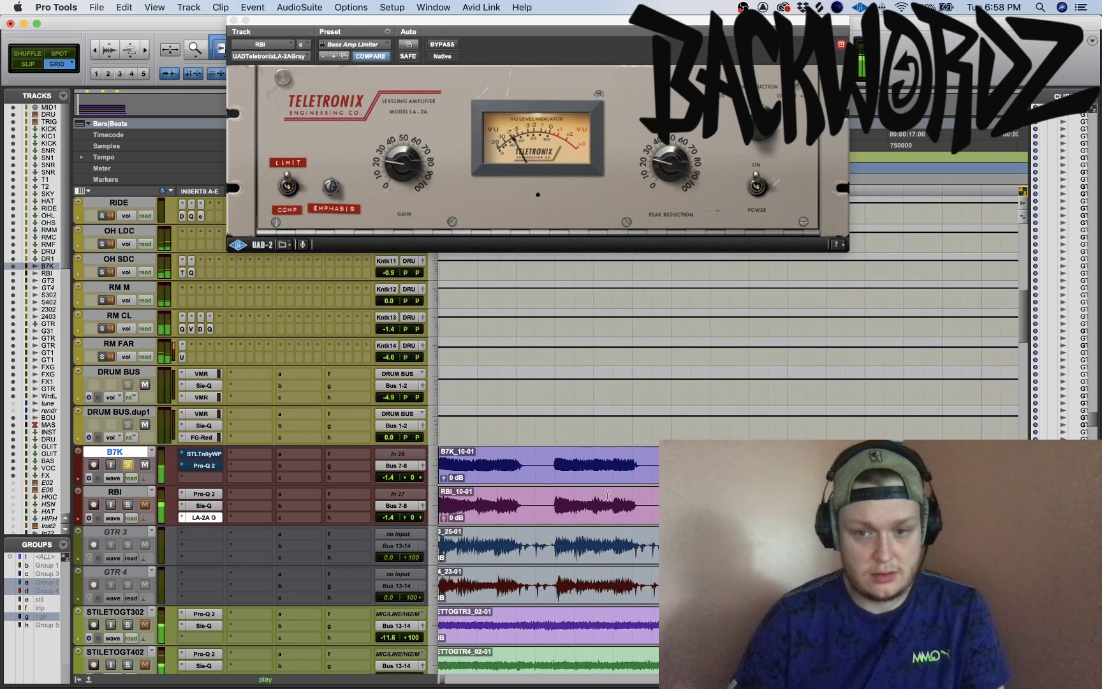
{"action": "key", "text": "space"}
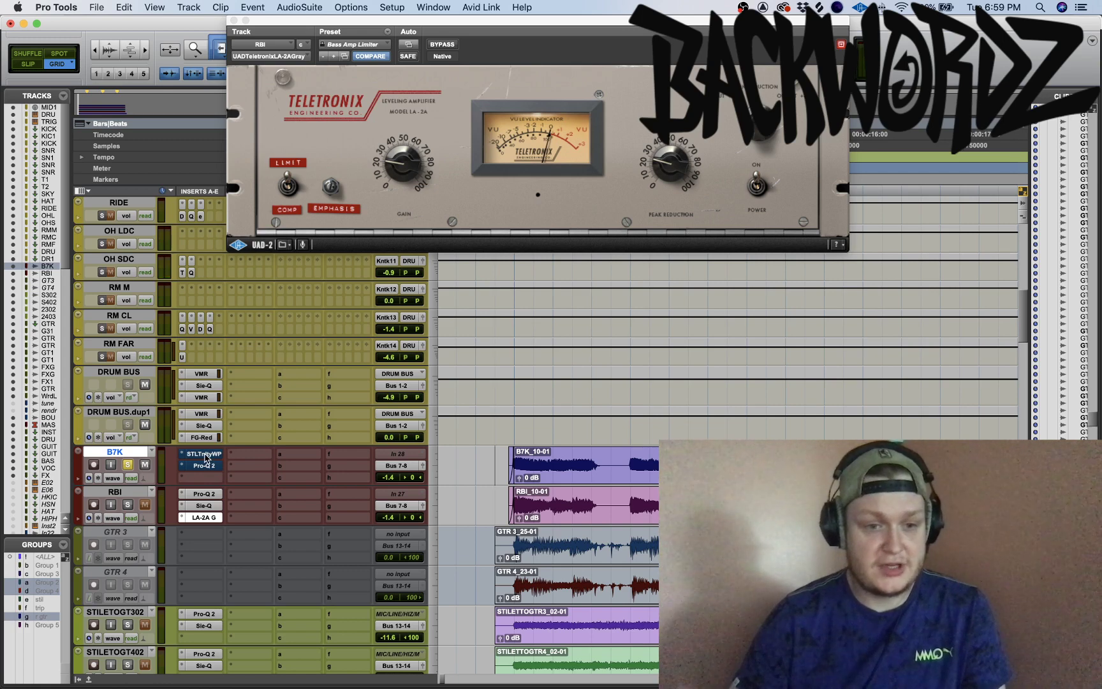
Re-enable and show STL Tonality on B7K, and look through its amp, cab and EQ sections
{"action": "left_click", "coordinate": [204, 455]}
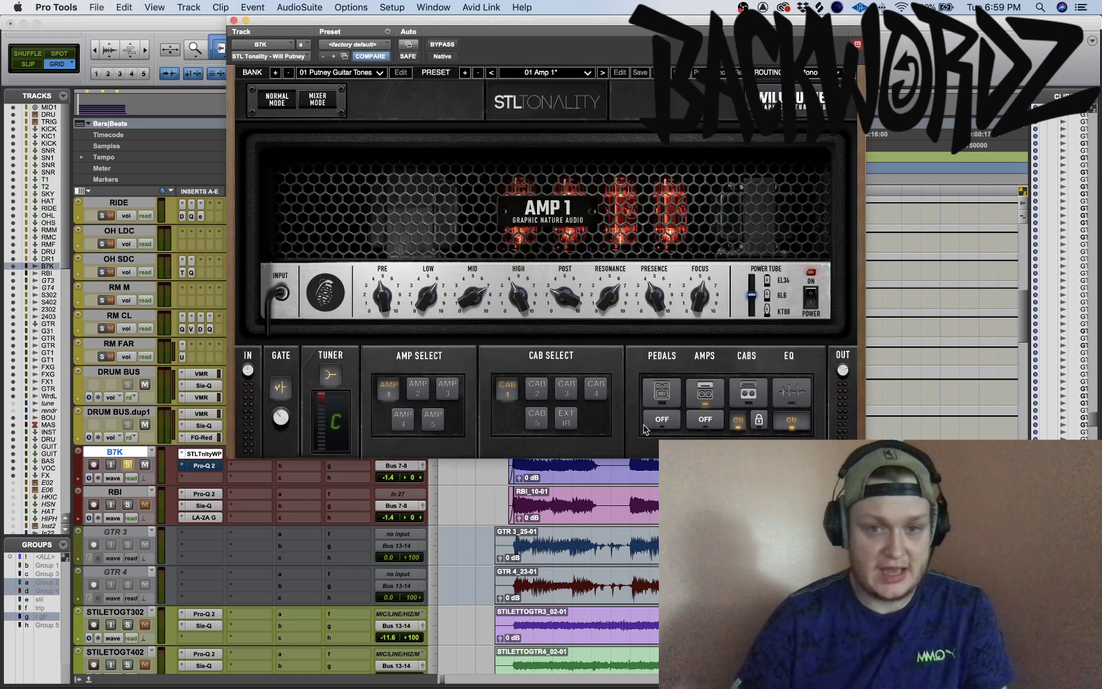
{"action": "scroll", "coordinate": [255, 548], "scroll_direction": "up", "scroll_amount": 1}
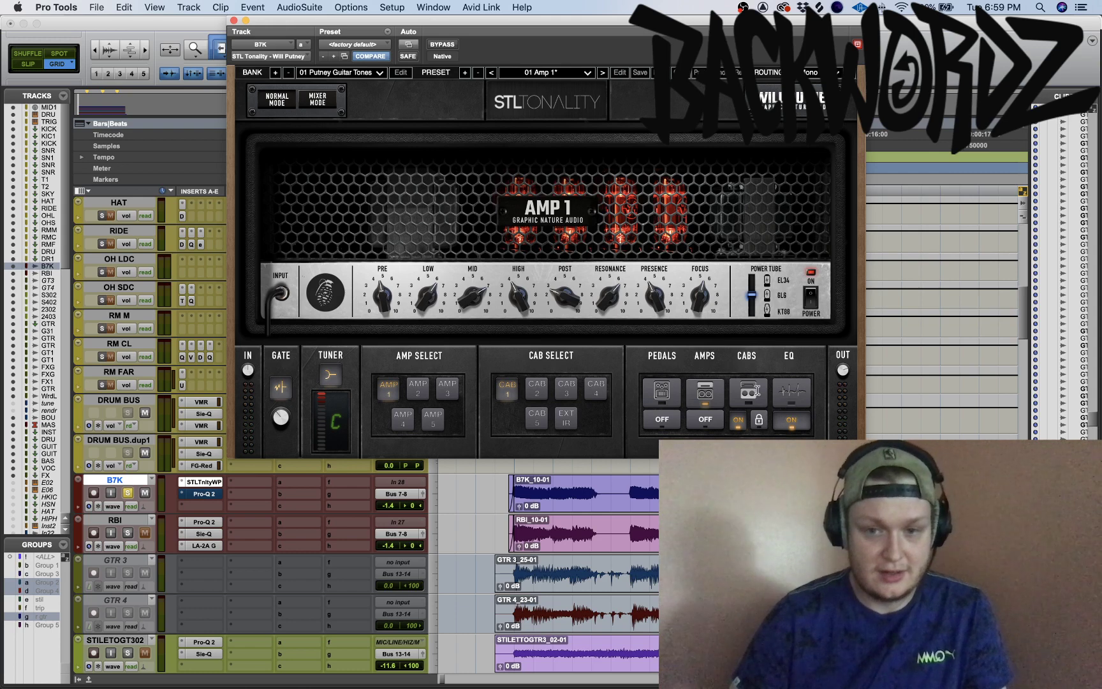
{"action": "left_click", "coordinate": [752, 391]}
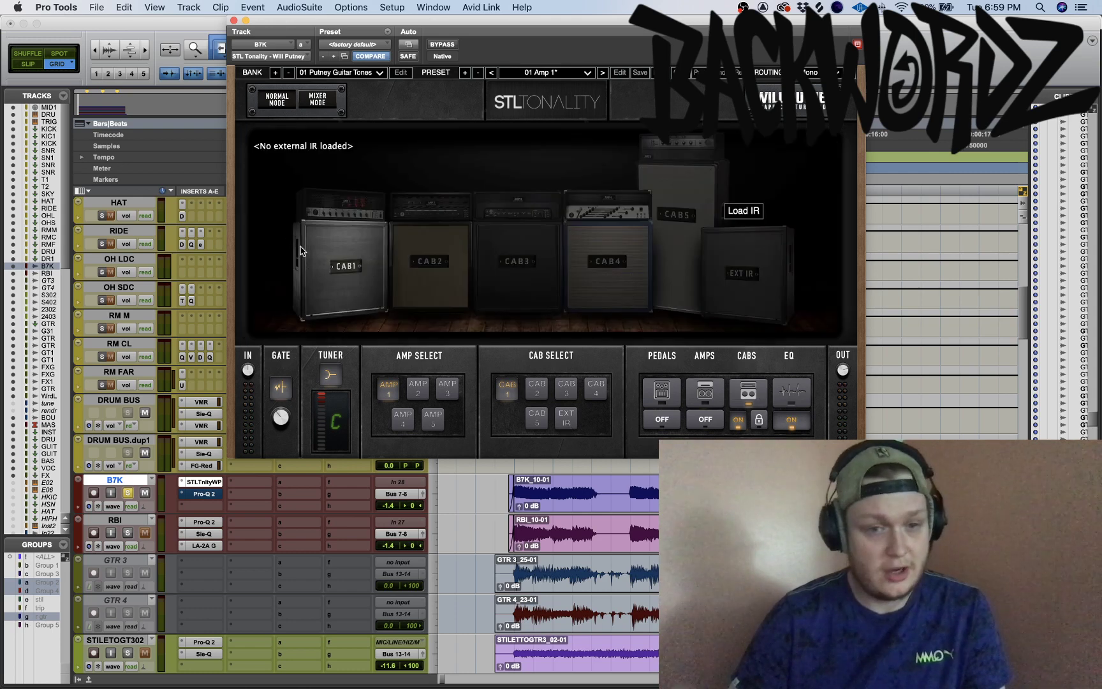
{"action": "left_click", "coordinate": [793, 395]}
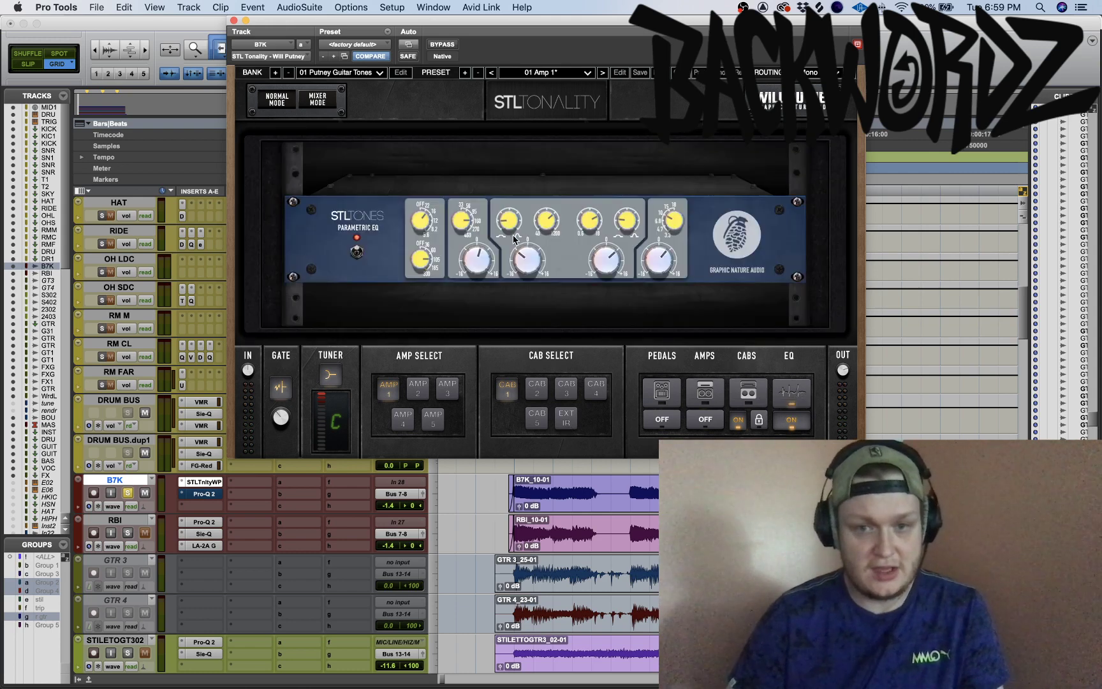
Play B7K and compare its sound with STL Tonality's EQ section switched off and back on
{"action": "key", "text": "space"}
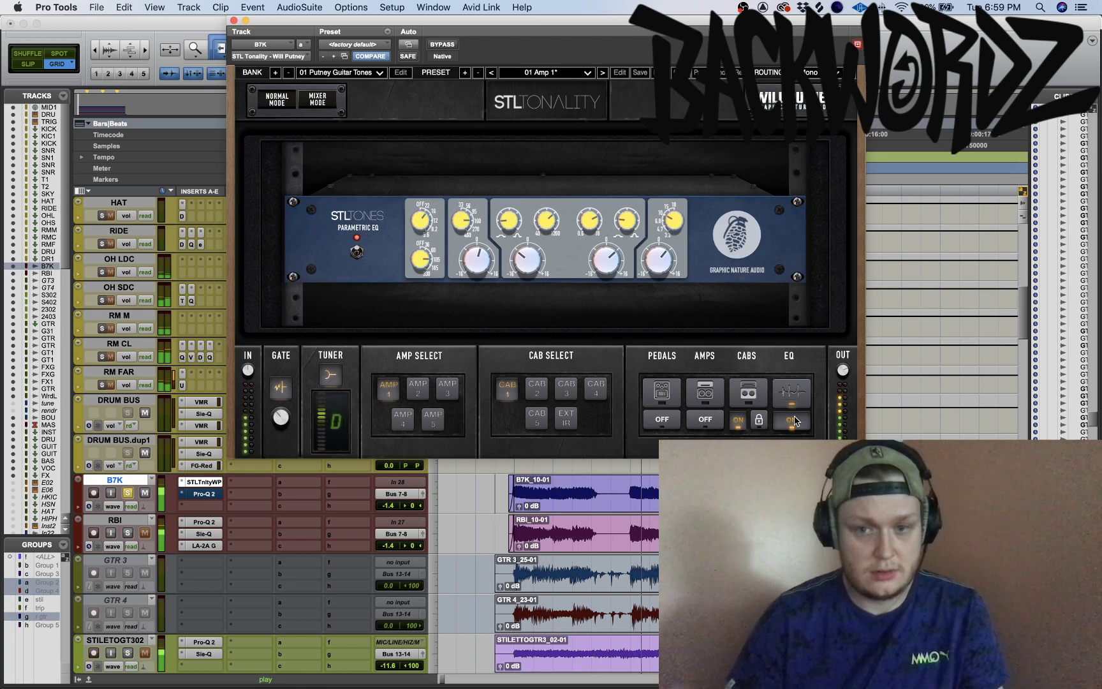
{"action": "left_click", "coordinate": [793, 422]}
{"action": "left_click", "coordinate": [794, 422]}
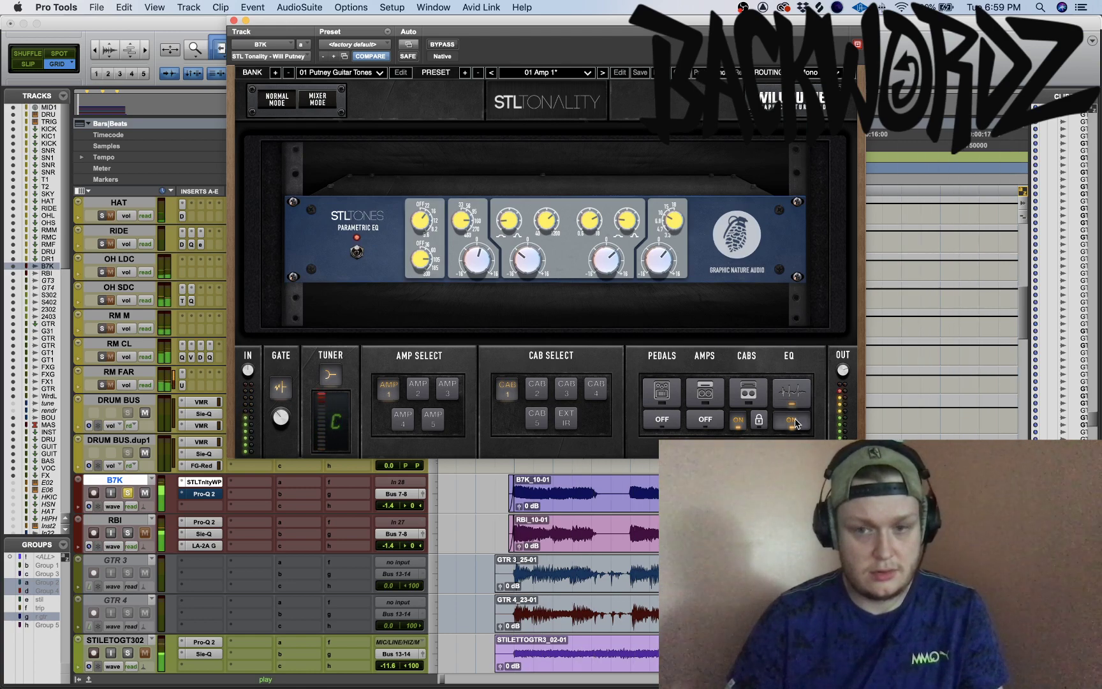
{"action": "key", "text": "space"}
Compare the Pro-Q 2 curves on B7K and RBI, then listen to B7K with its Pro-Q 2 engaged
{"action": "left_click", "coordinate": [194, 497], "text": "super"}
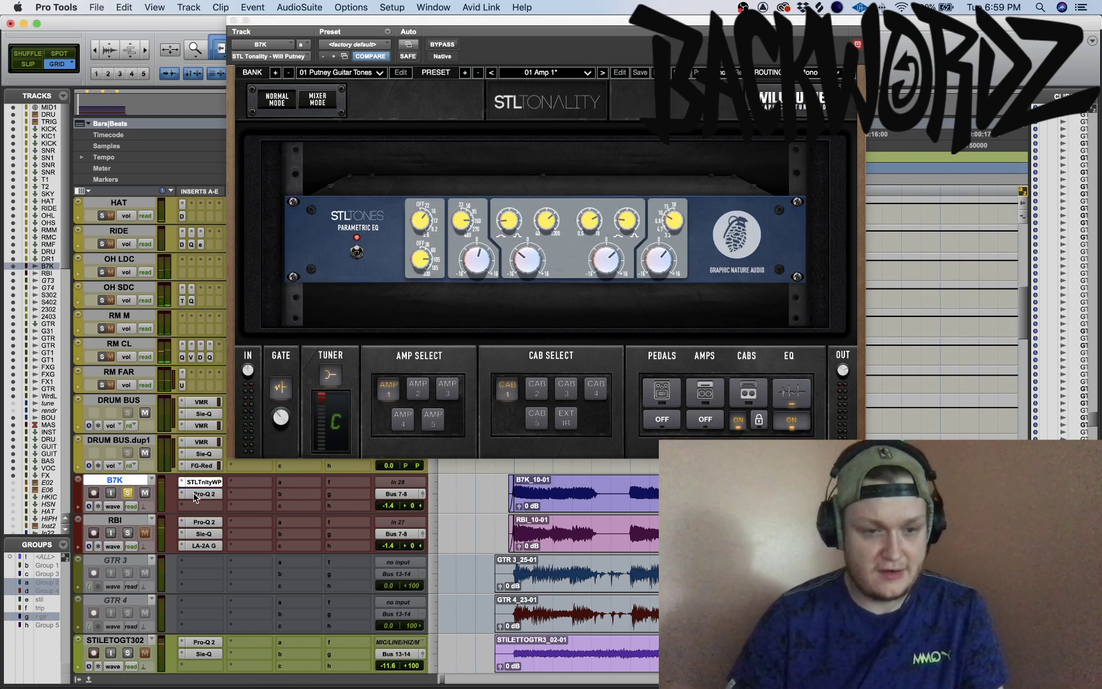
{"action": "left_click", "coordinate": [196, 496]}
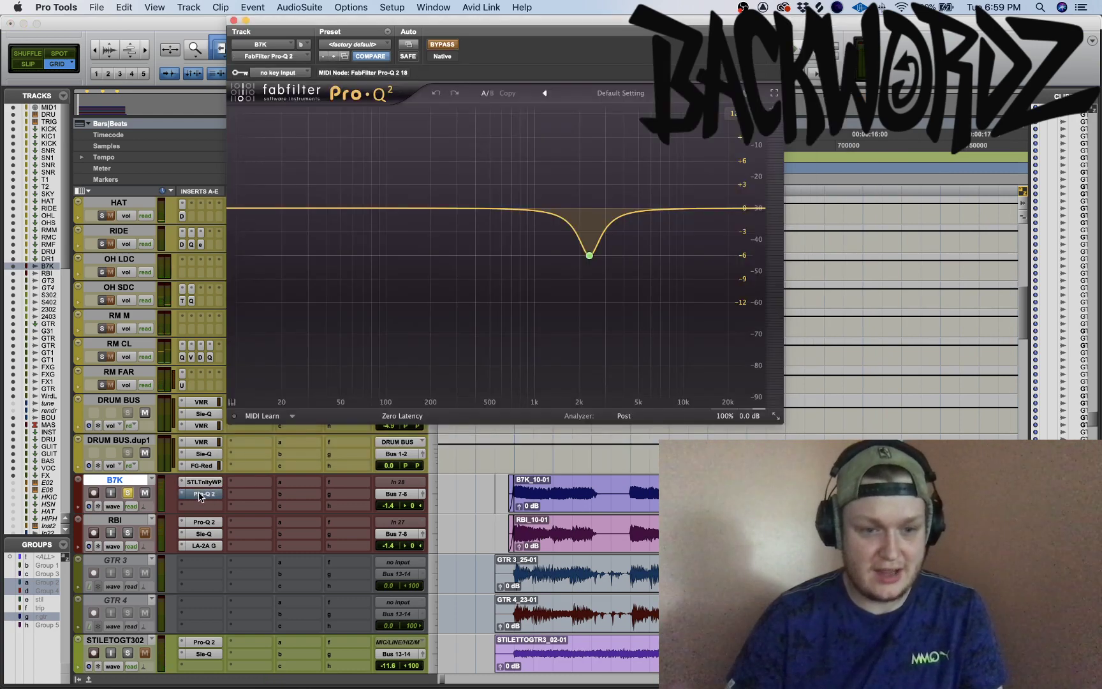
{"action": "left_click", "coordinate": [202, 522]}
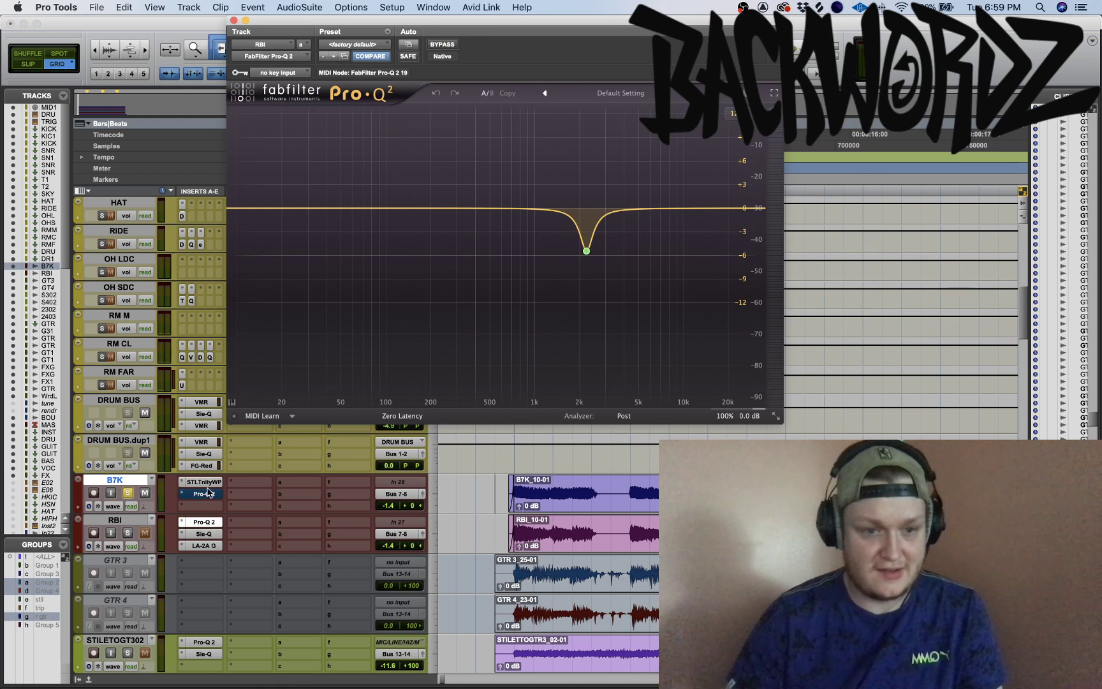
{"action": "left_click", "coordinate": [208, 494]}
{"action": "key", "text": "space"}
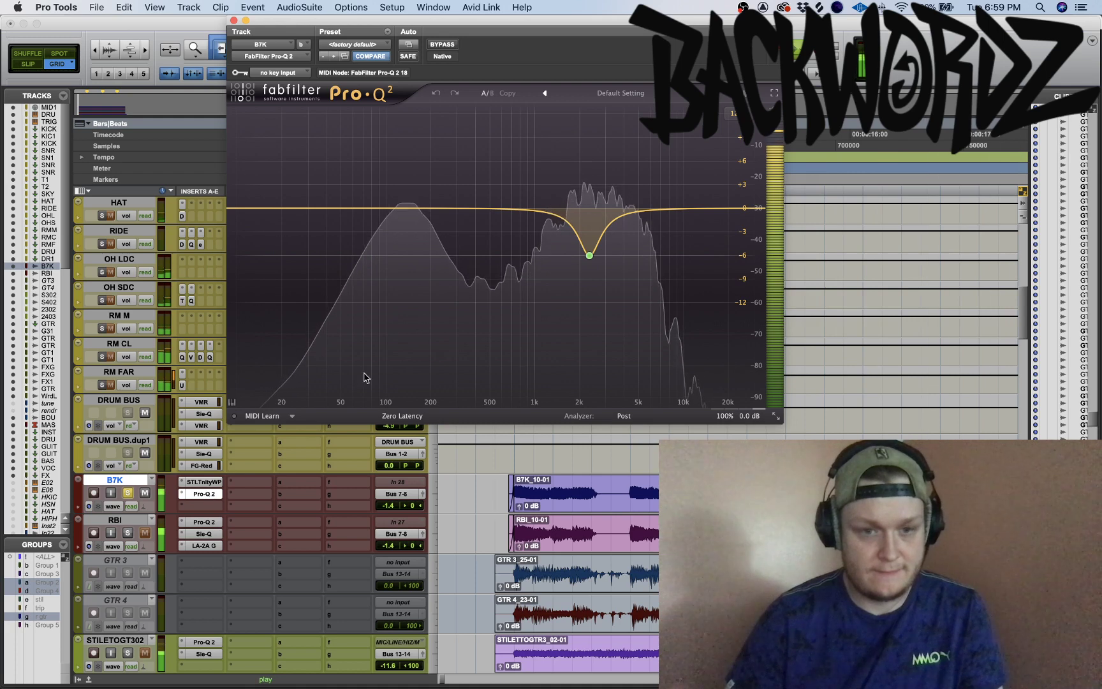
Try a low cut raised to about 388 Hz in B7K's Pro-Q 2 during playback, and delete the band
{"action": "key", "text": "space"}
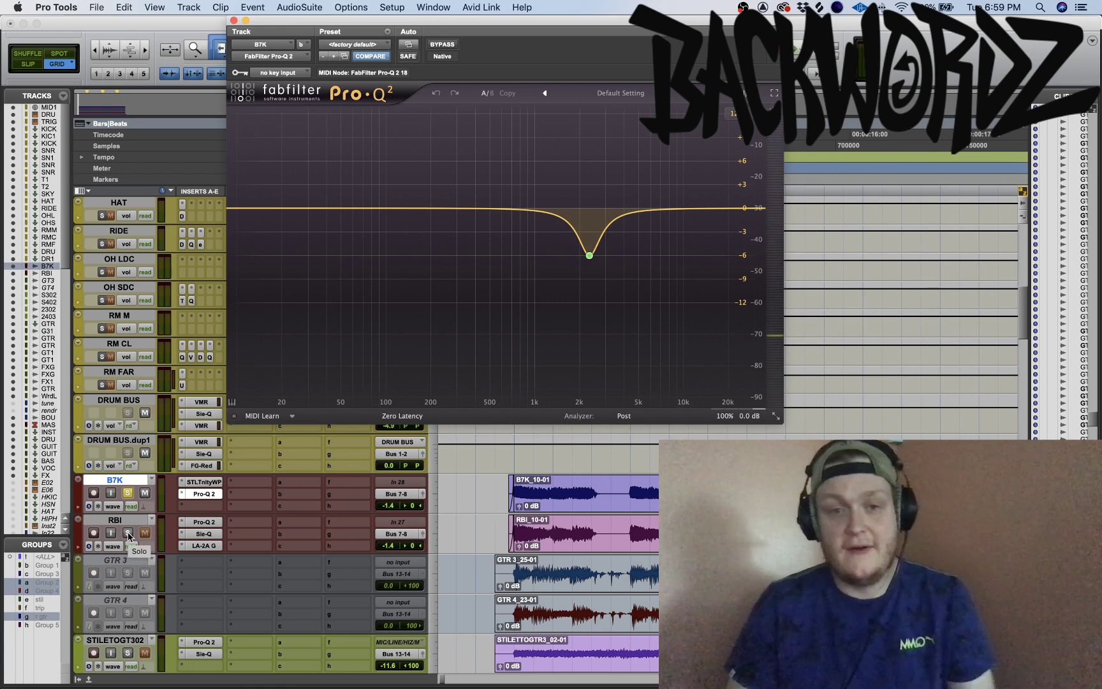
{"action": "left_click", "coordinate": [258, 209]}
{"action": "key", "text": "space"}
{"action": "left_click_drag", "start_coordinate": [255, 207], "coordinate": [473, 205]}
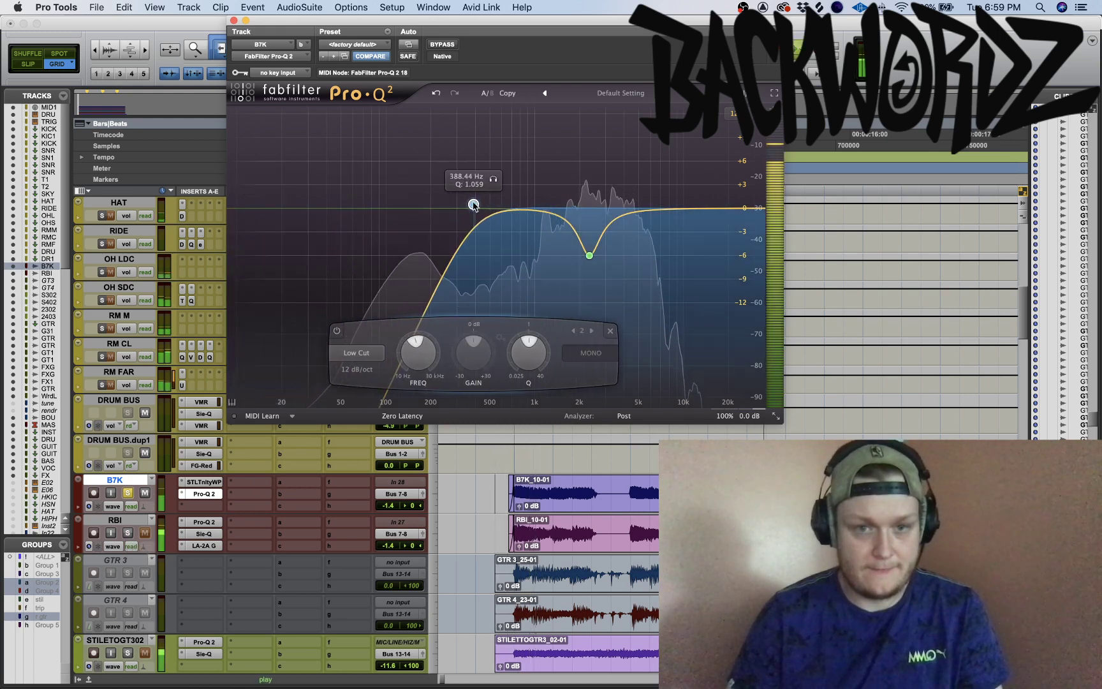
{"action": "left_click", "coordinate": [611, 330]}
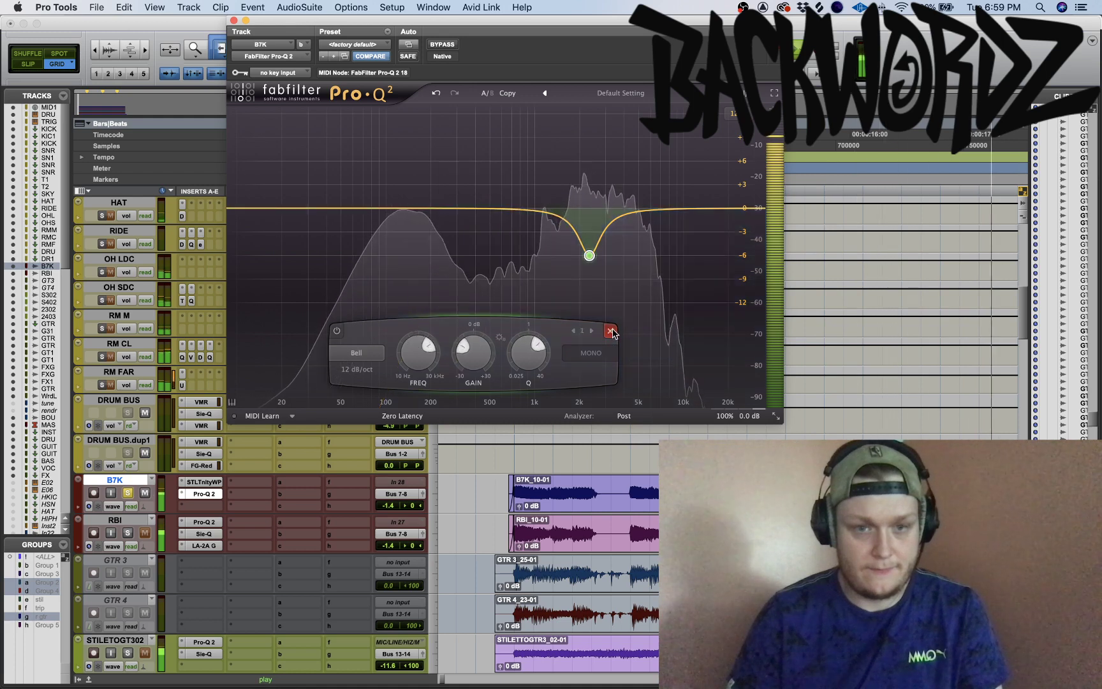
Solo RBI together with B7K and compare the blend with B7K's solo switched off and back on
{"action": "left_click", "coordinate": [128, 533]}
{"action": "key", "text": "space"}
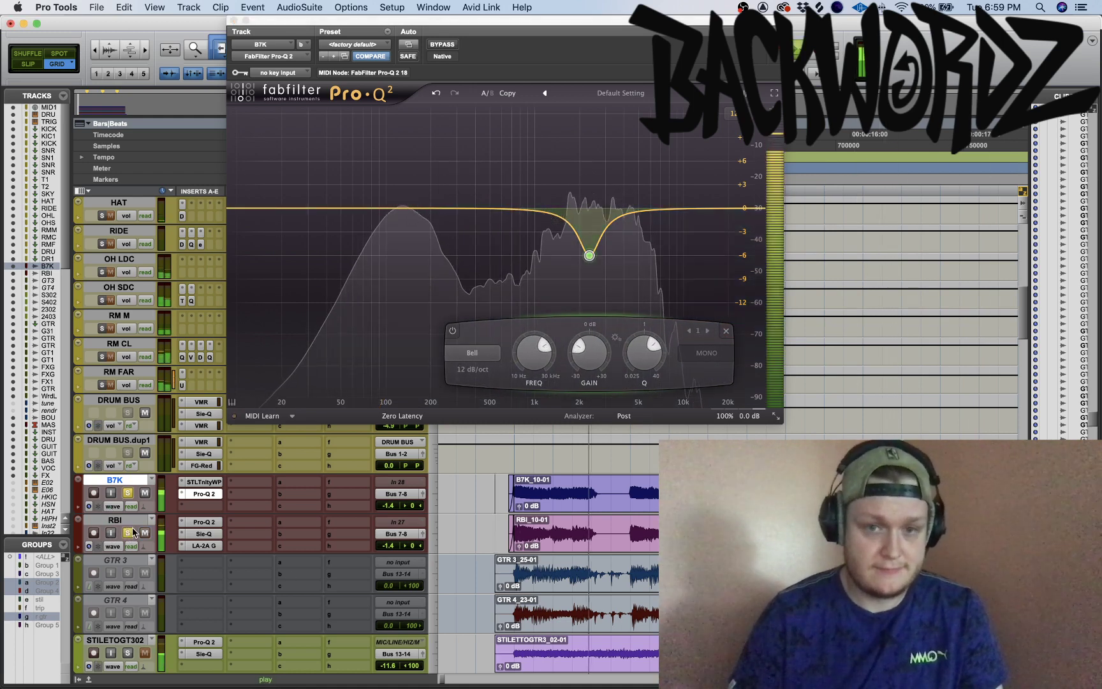
{"action": "left_click", "coordinate": [128, 493]}
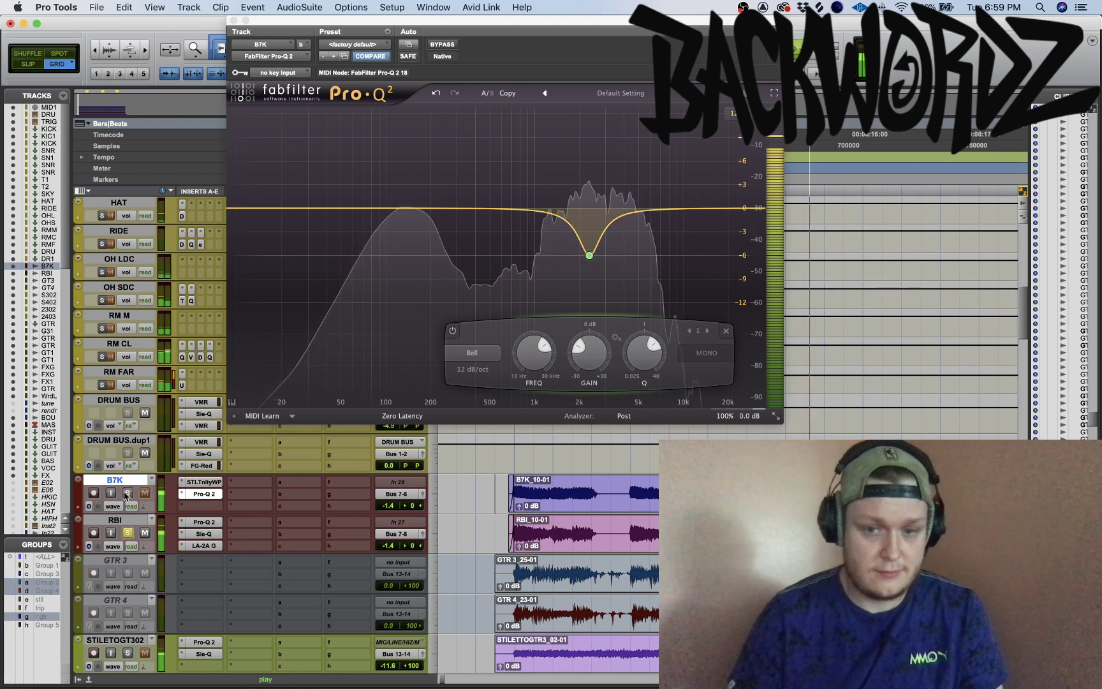
{"action": "left_click", "coordinate": [128, 494]}
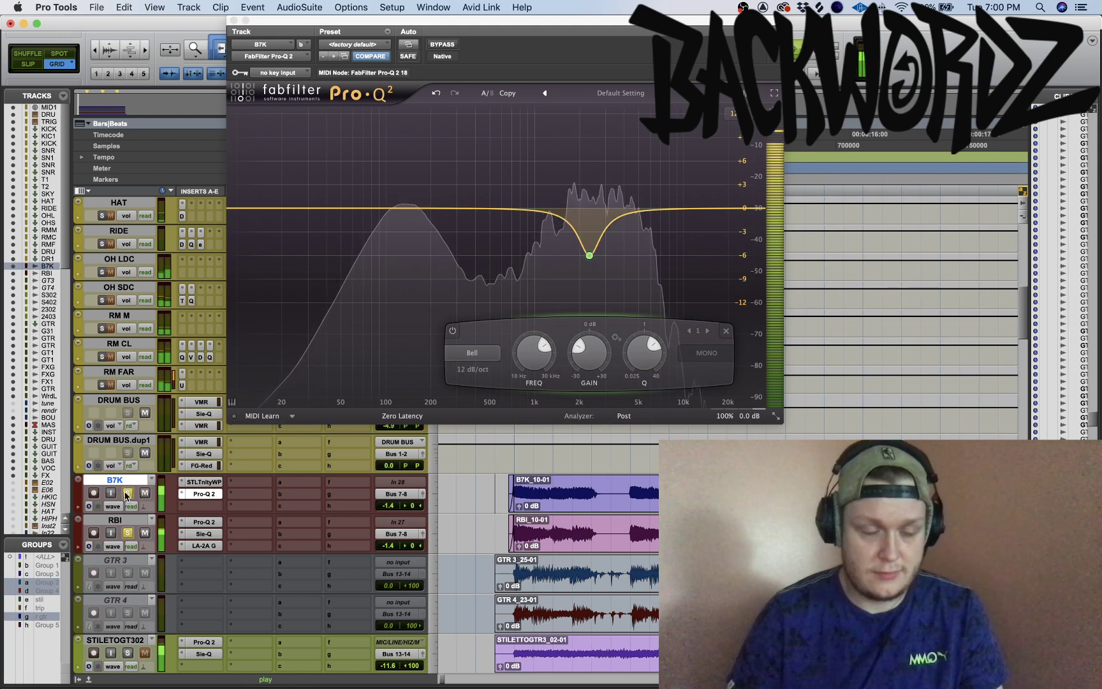
{"action": "left_click", "coordinate": [128, 493]}
{"action": "key", "text": "space"}
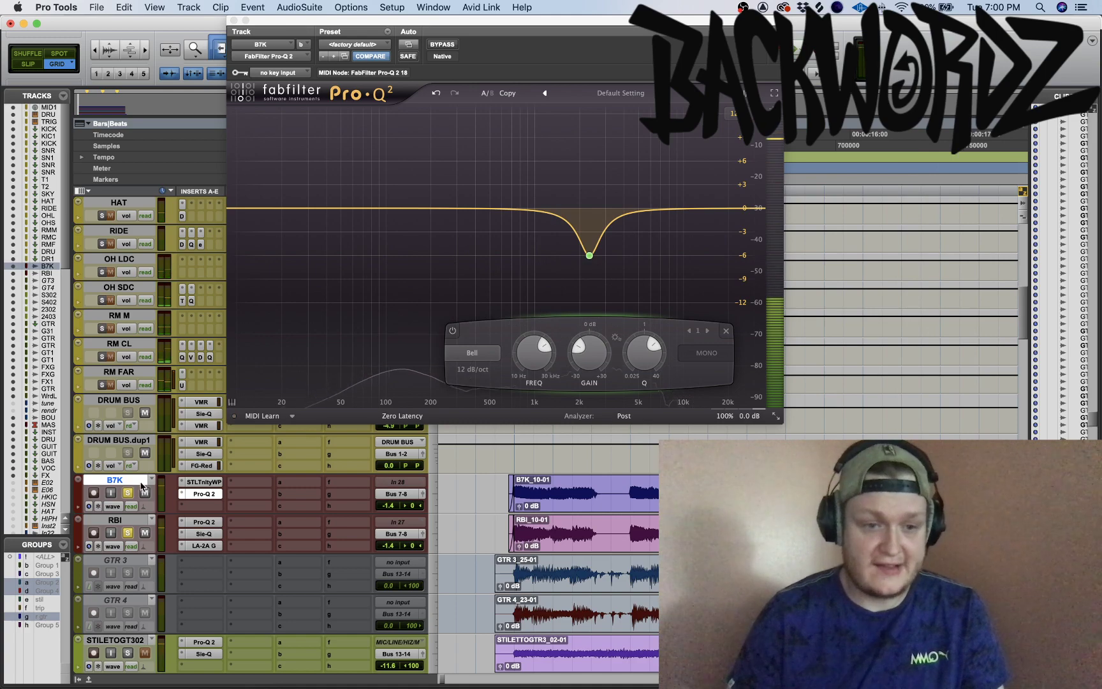
Close B7K's Pro-Q 2 window and play the full mix in the Edit window with both bass tracks unsoloed
{"action": "key", "text": "super+equal"}
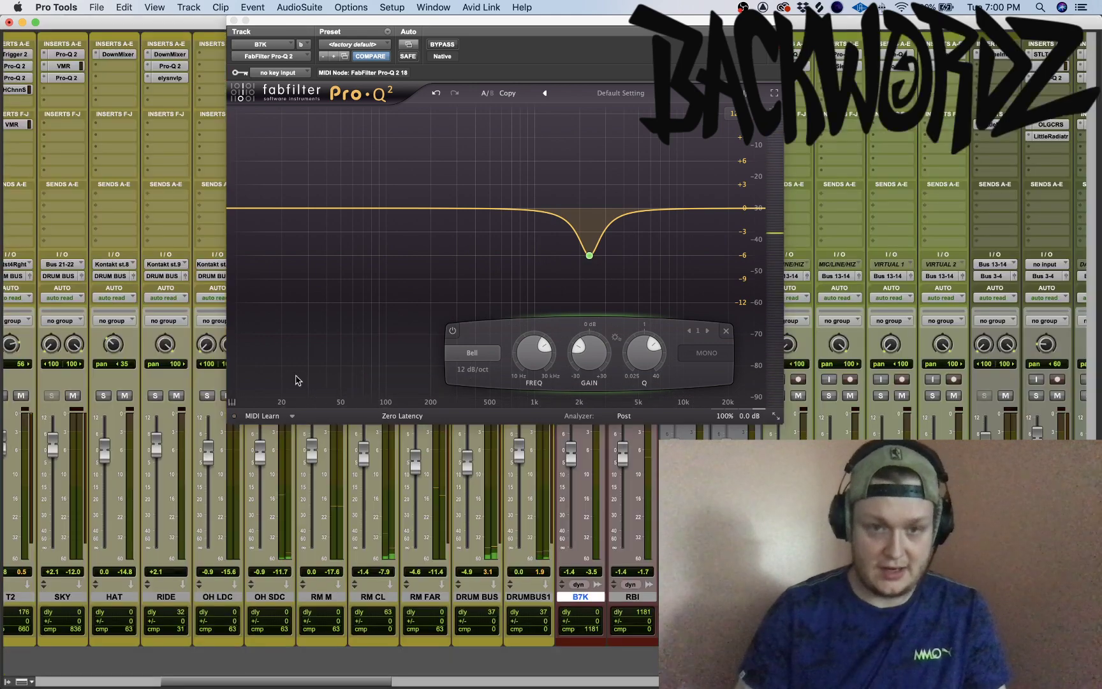
{"action": "left_click", "coordinate": [234, 20]}
{"action": "key", "text": "super+equal"}
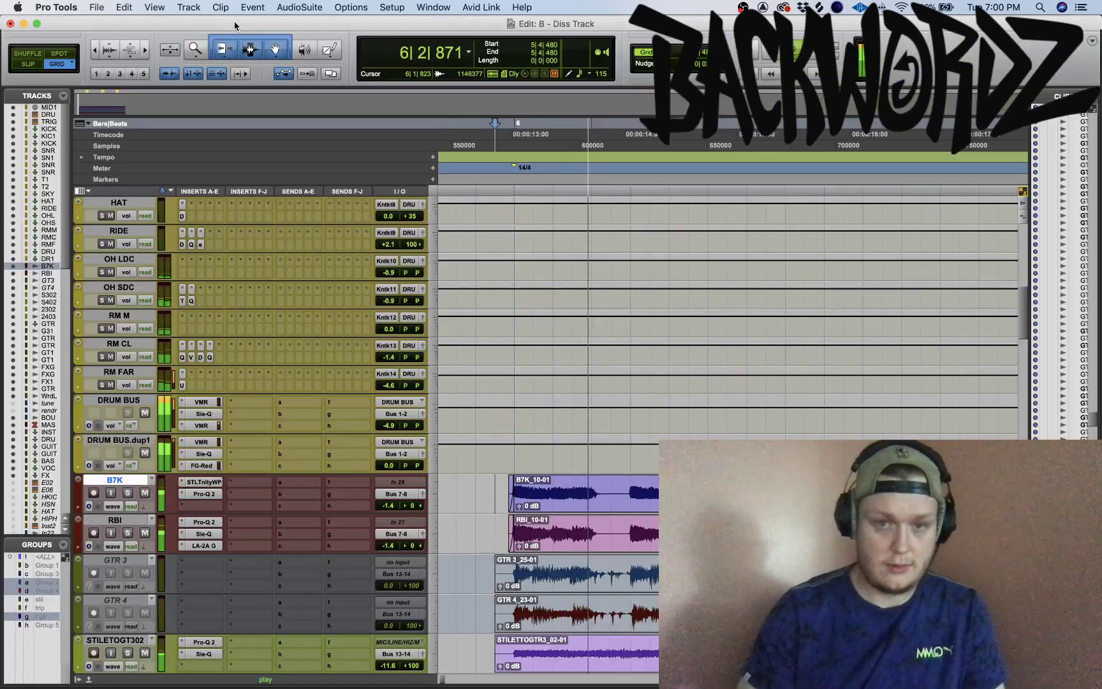
Listen to the basses against the drum and guitar tracks, and solo B7K and RBI again
{"action": "scroll", "coordinate": [611, 505], "scroll_direction": "down", "scroll_amount": 5}
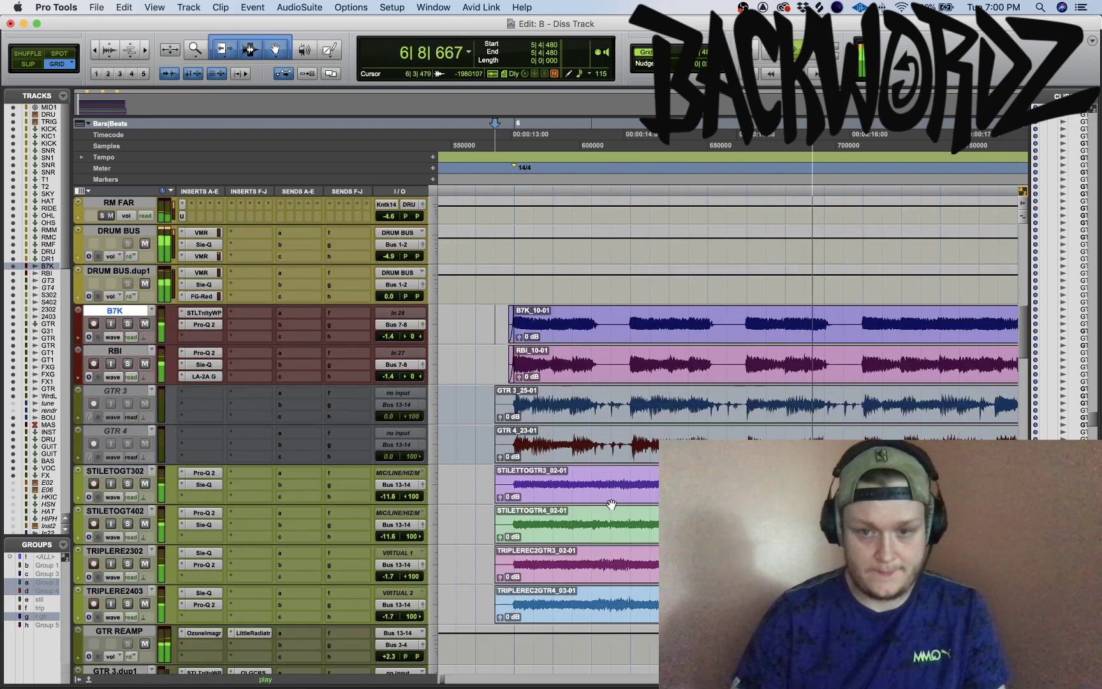
{"action": "scroll", "coordinate": [612, 504], "scroll_direction": "down", "scroll_amount": 2}
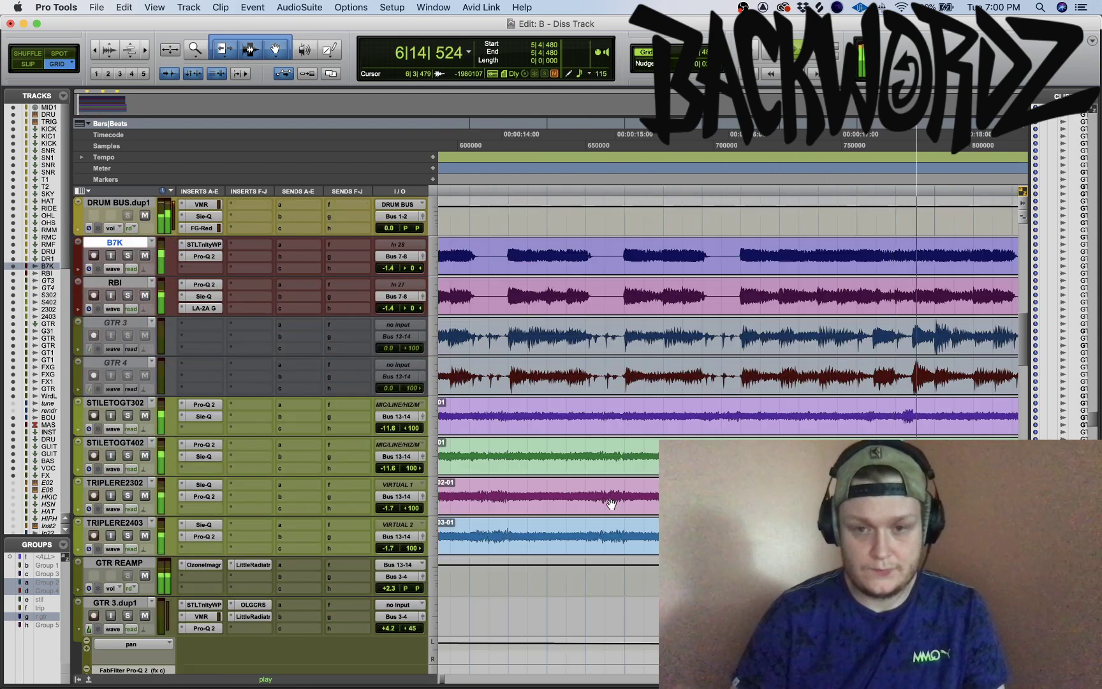
{"action": "scroll", "coordinate": [611, 504], "scroll_direction": "left", "scroll_amount": 1}
{"action": "key", "text": "r"}
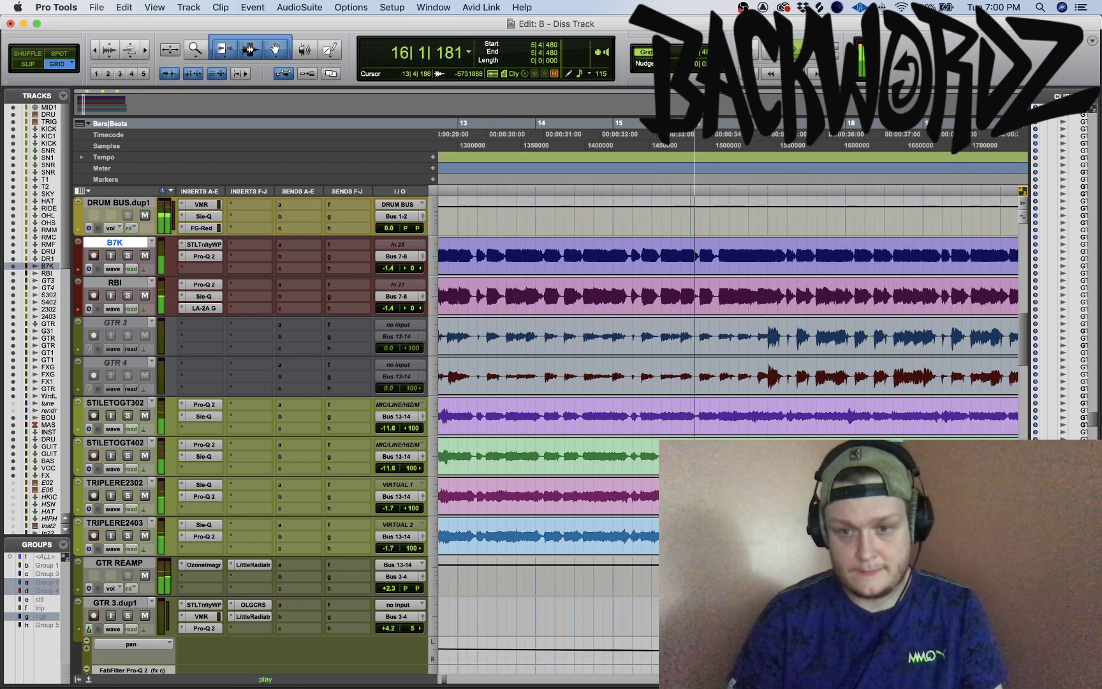
{"action": "left_click", "coordinate": [128, 255]}
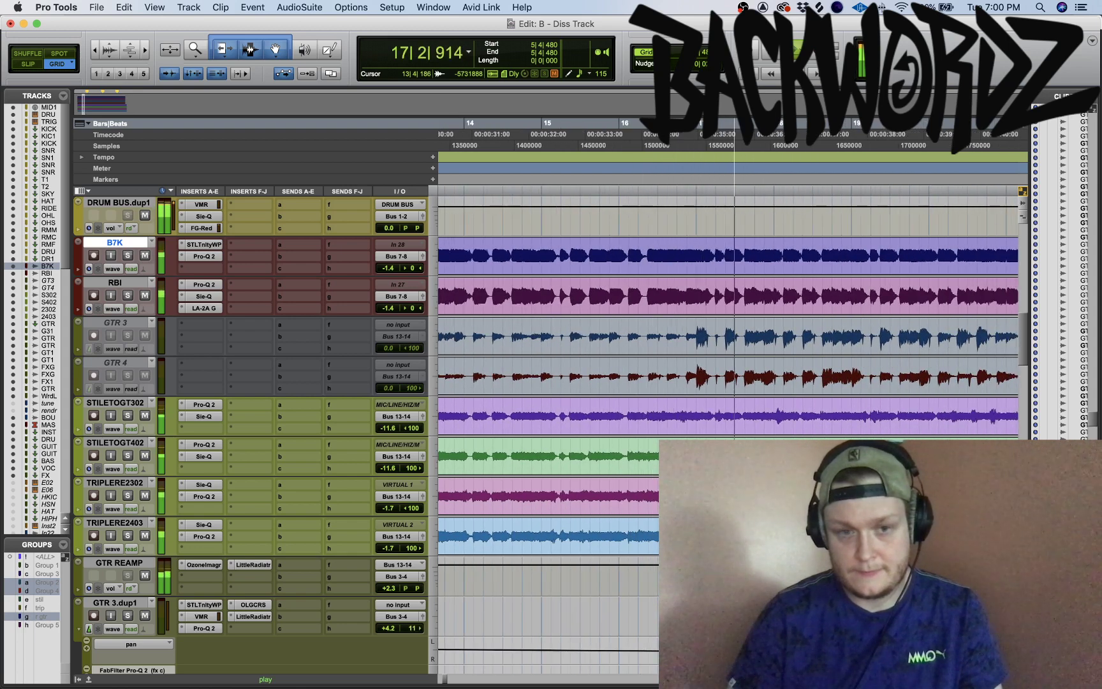
{"action": "key", "text": "space"}
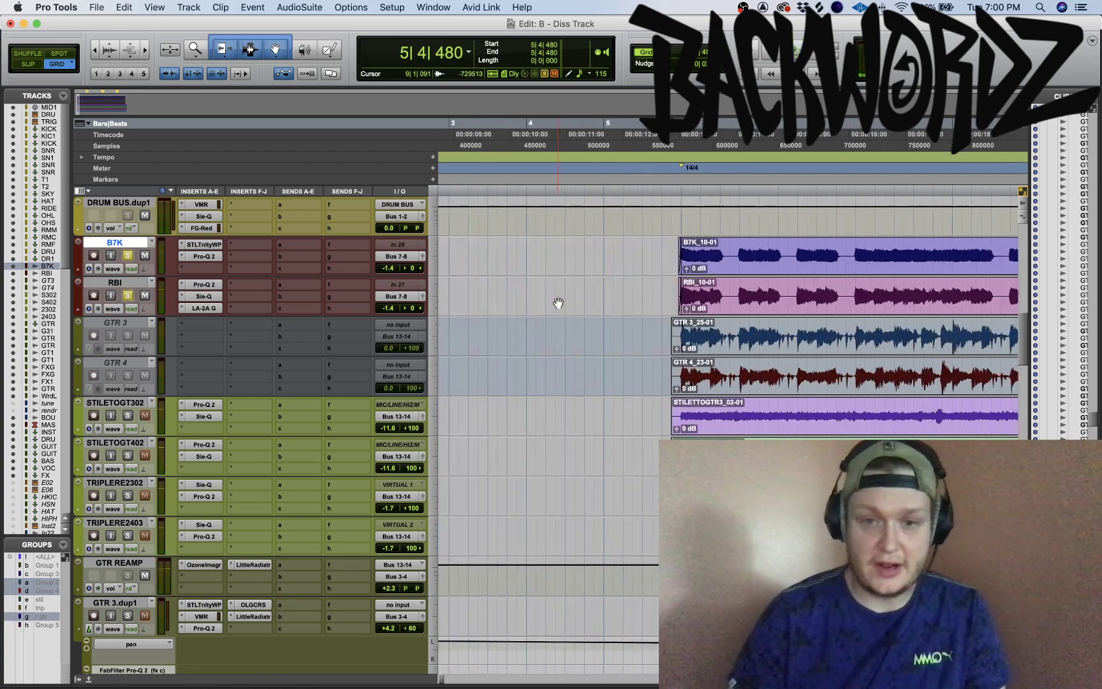
Find the BASS bus in the Mix window, show its FabFilter Saturn insert, and listen to the soloed basses through it
{"action": "key", "text": "super+equal"}
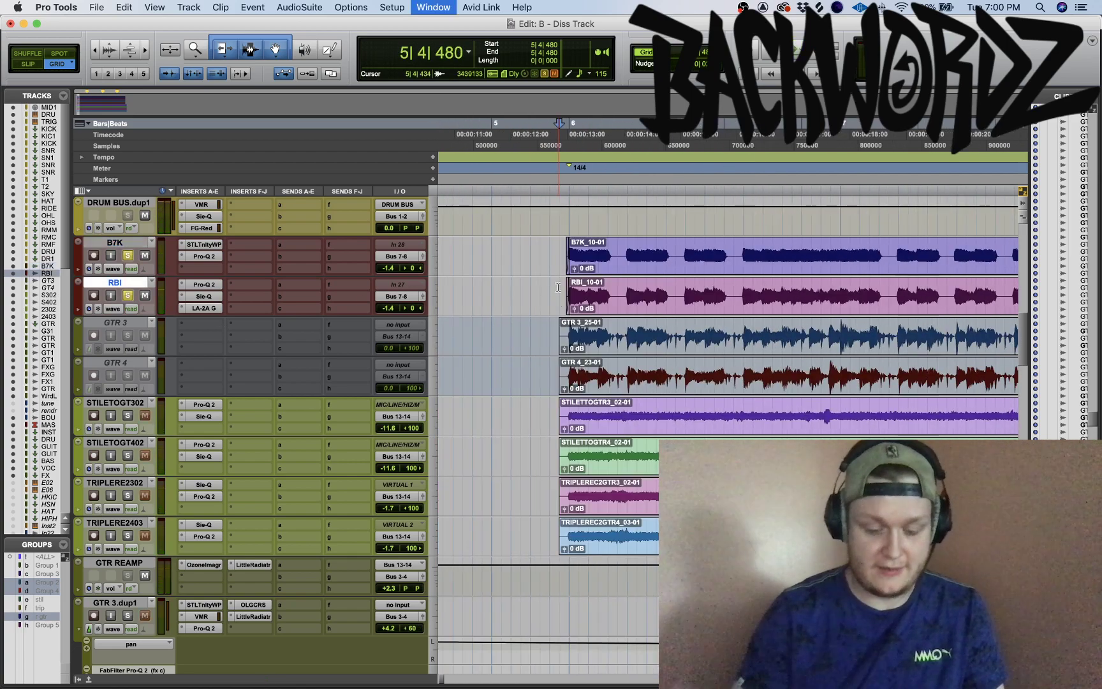
{"action": "scroll", "coordinate": [352, 459], "scroll_direction": "right", "scroll_amount": 15}
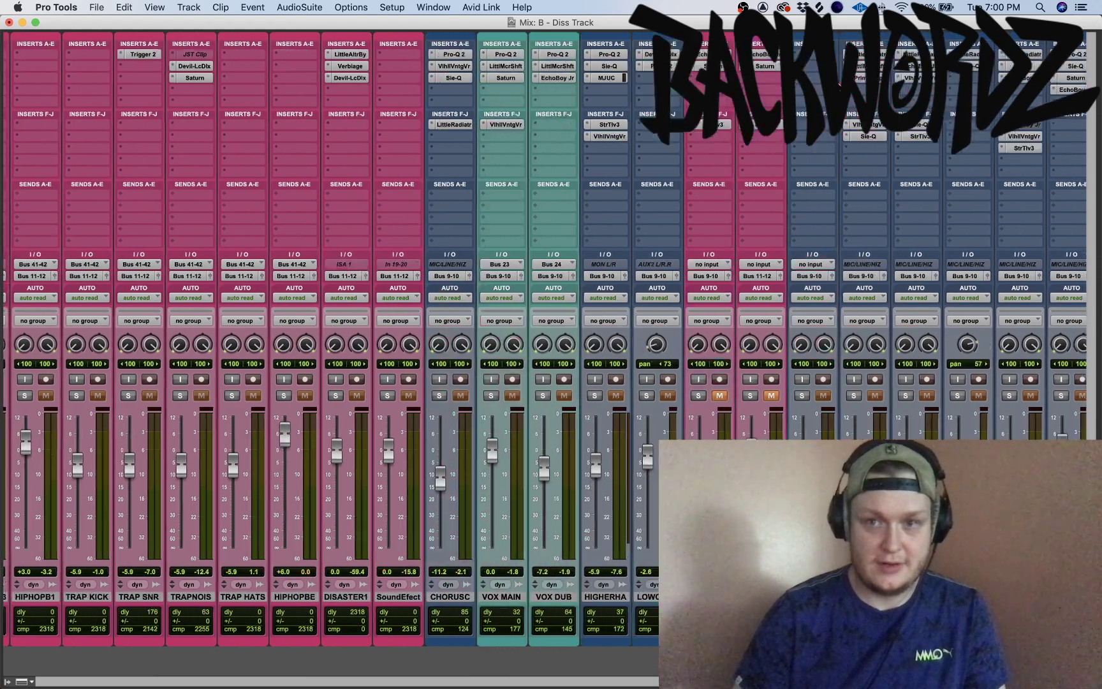
{"action": "scroll", "coordinate": [310, 450], "scroll_direction": "right", "scroll_amount": 15}
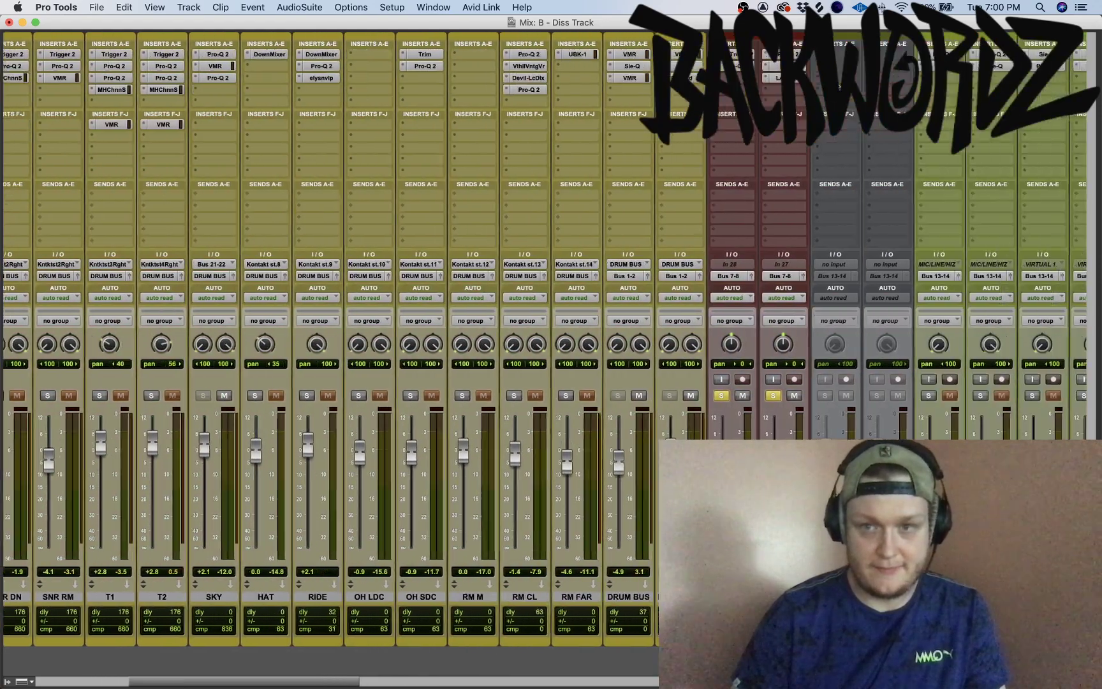
{"action": "scroll", "coordinate": [330, 338], "scroll_direction": "right", "scroll_amount": 5}
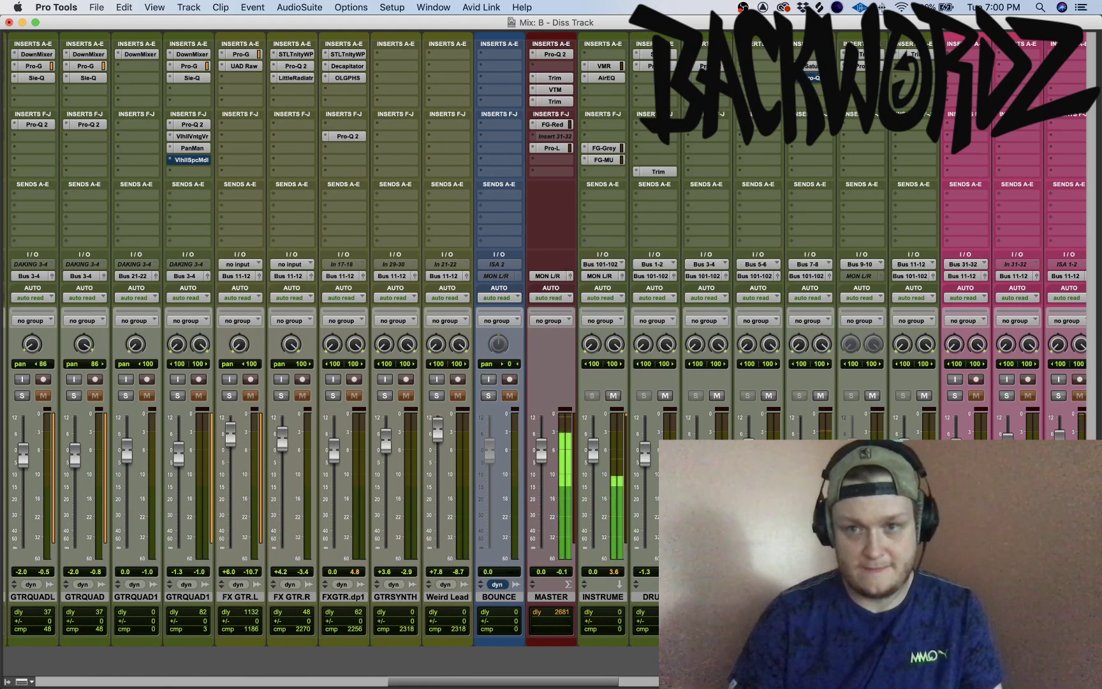
{"action": "left_click", "coordinate": [813, 66]}
{"action": "key", "text": "space"}
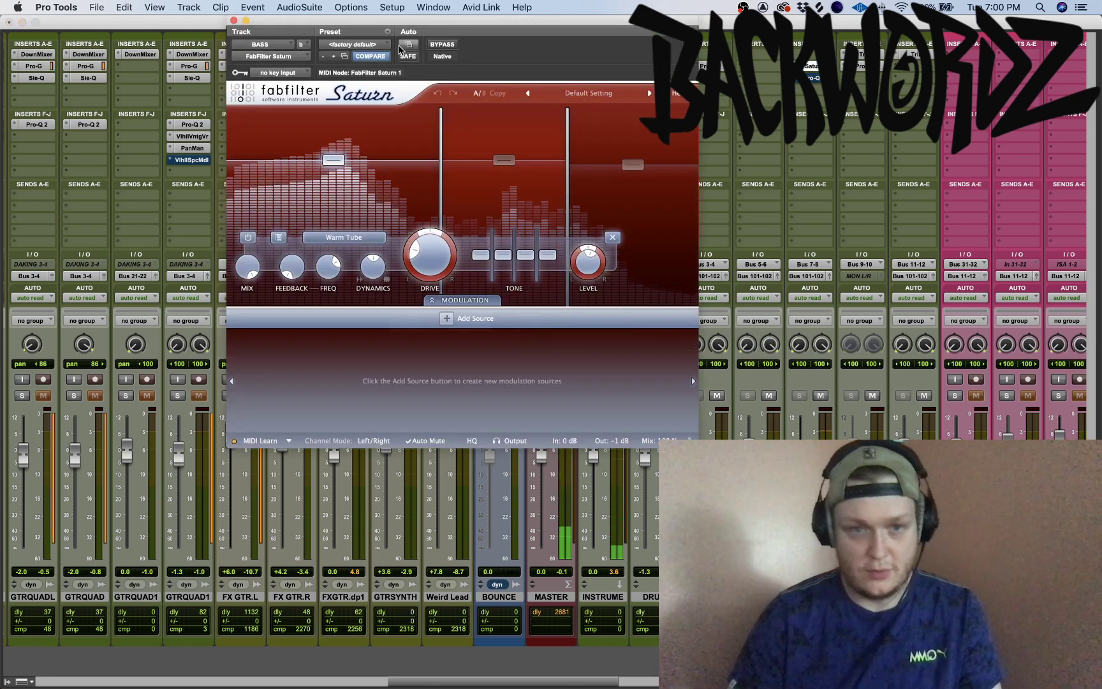
Check Saturn's three band levels and band 1 drive on the BASS bus, and compare playback with the plug-in bypassed and engaged
{"action": "mouse_move", "coordinate": [327, 167]}
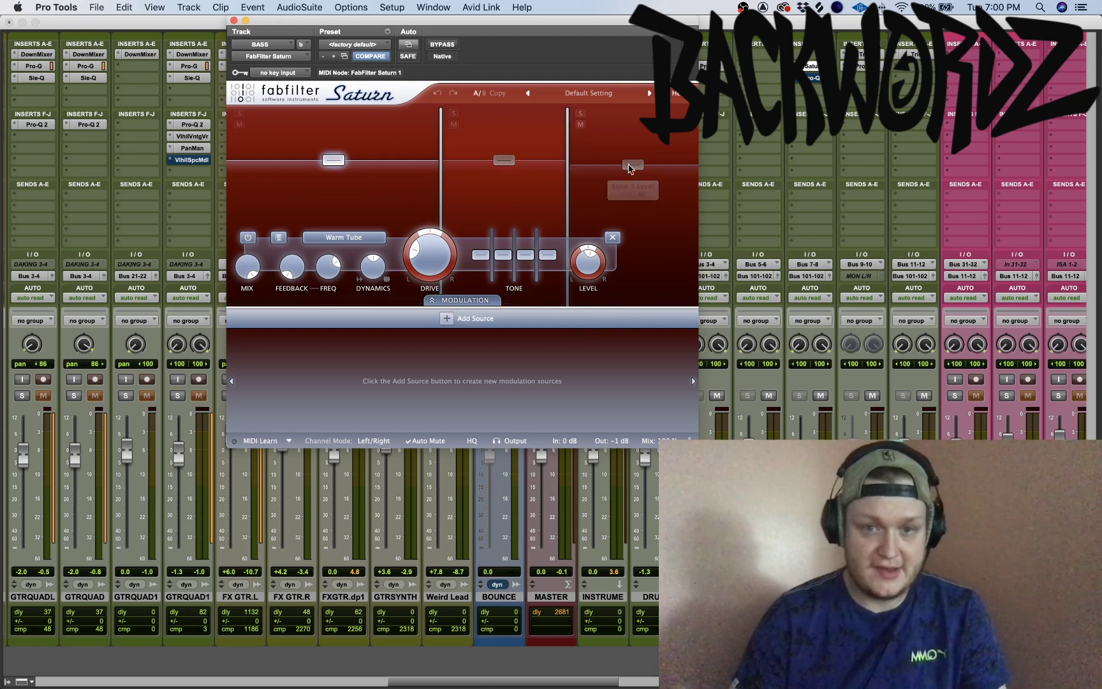
{"action": "mouse_move", "coordinate": [638, 167]}
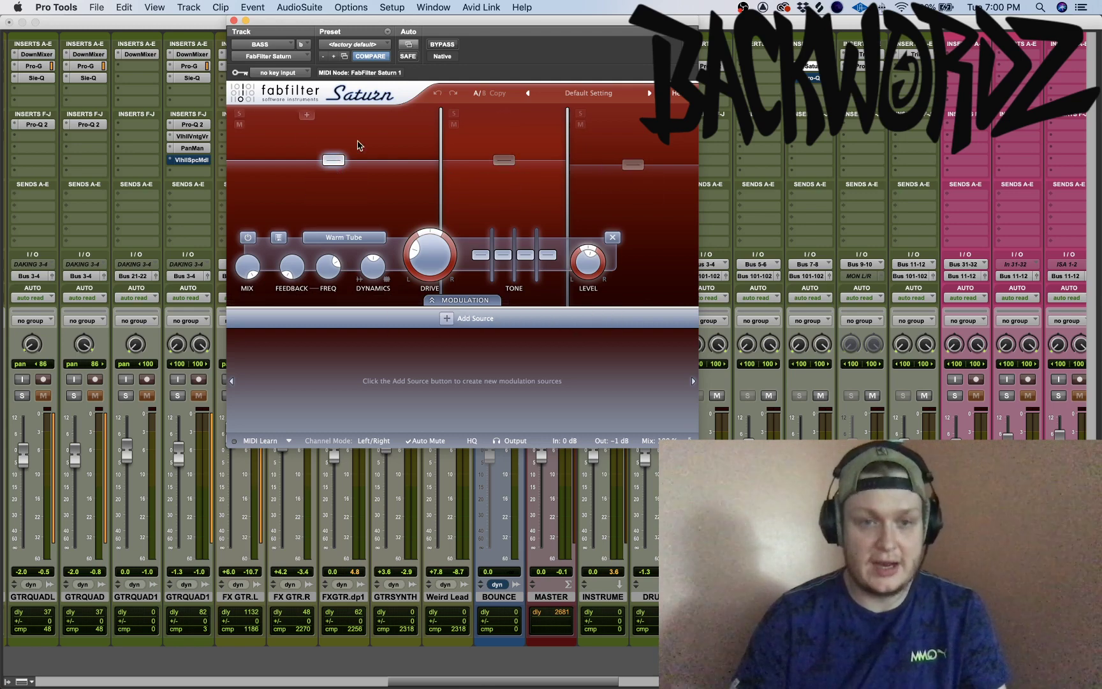
{"action": "mouse_move", "coordinate": [501, 153]}
{"action": "mouse_move", "coordinate": [440, 261]}
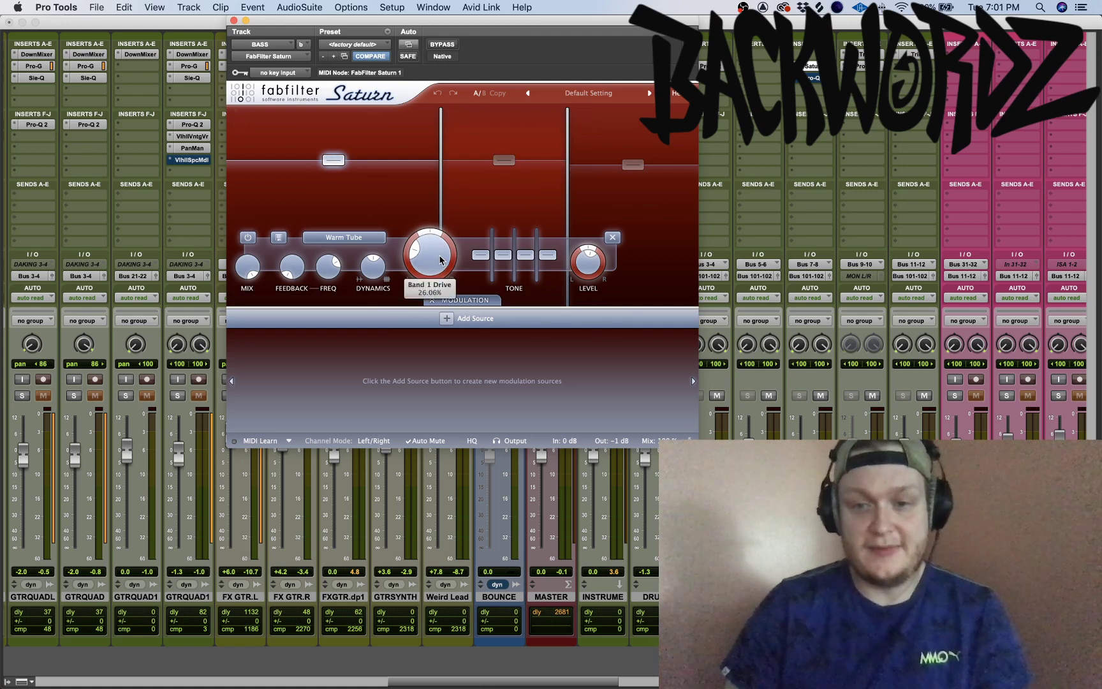
{"action": "key", "text": "space"}
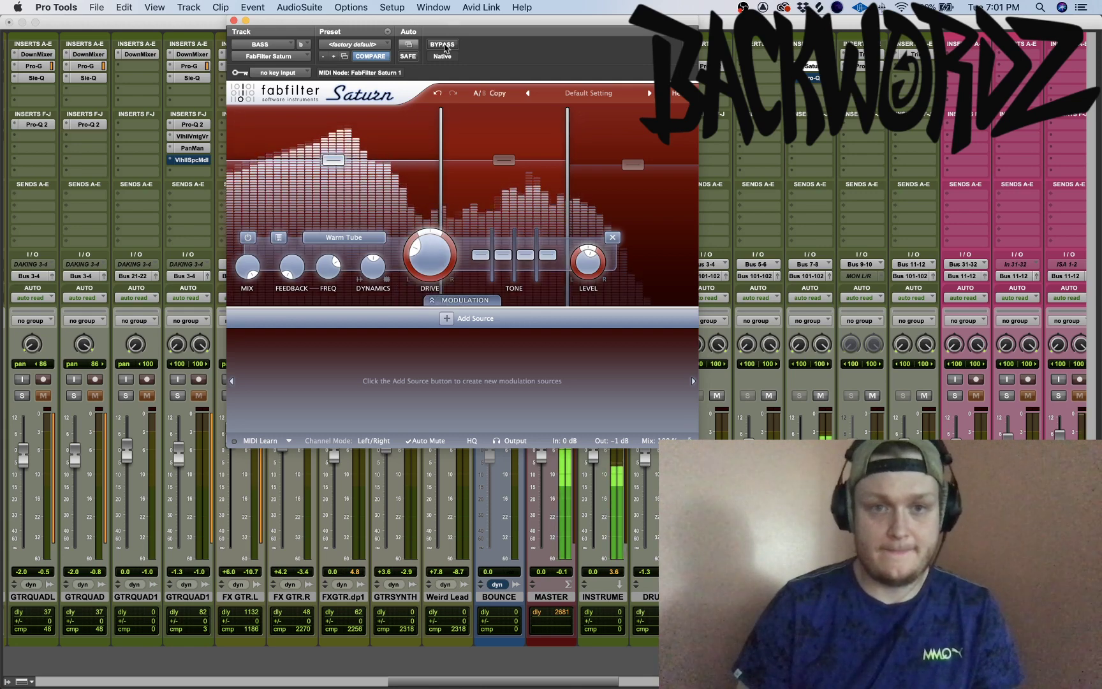
{"action": "left_click", "coordinate": [444, 45]}
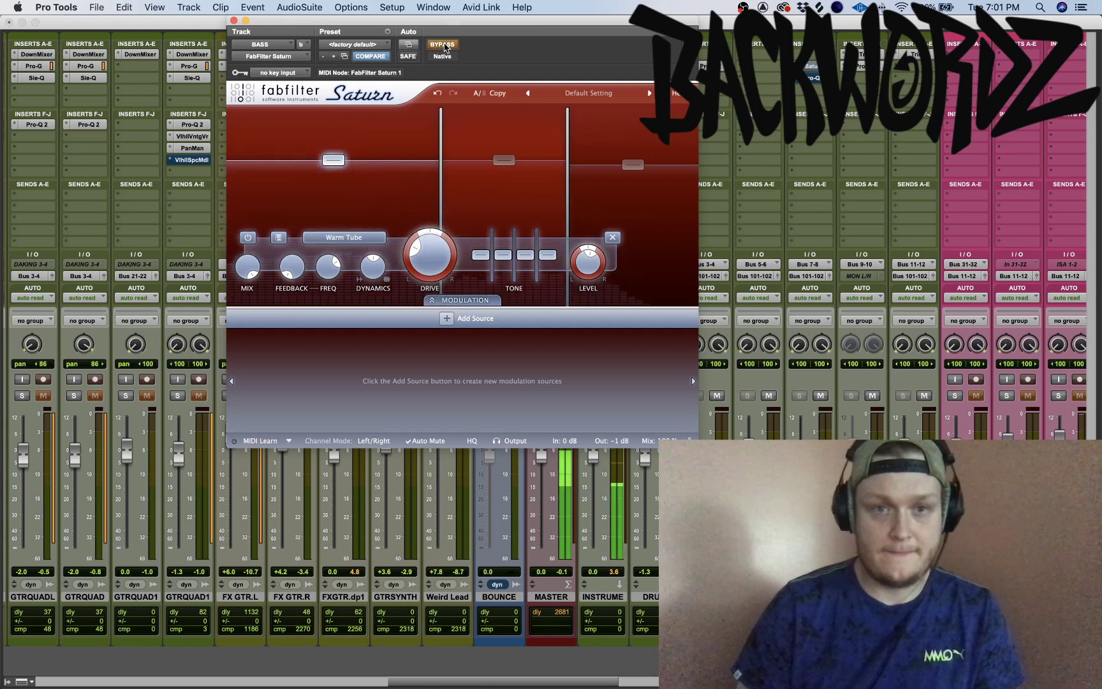
{"action": "left_click", "coordinate": [443, 45]}
Inspect Saturn's Old Tape settings for band 2, and listen to that band soloed
{"action": "left_click", "coordinate": [504, 159]}
{"action": "key", "text": "space"}
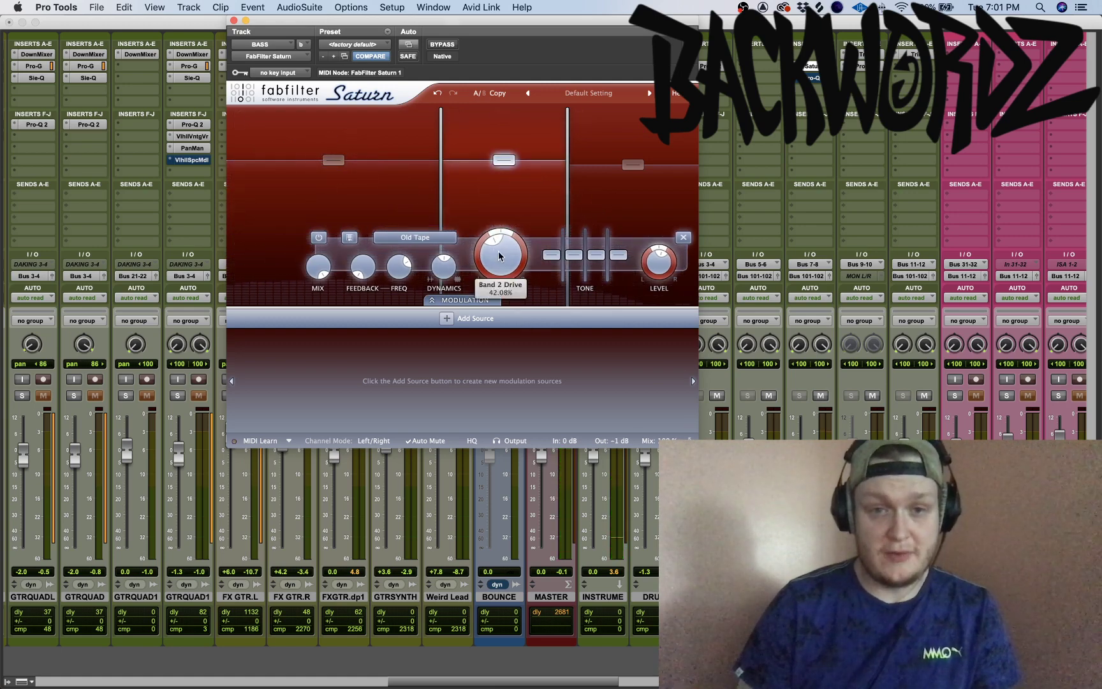
{"action": "left_click", "coordinate": [454, 113]}
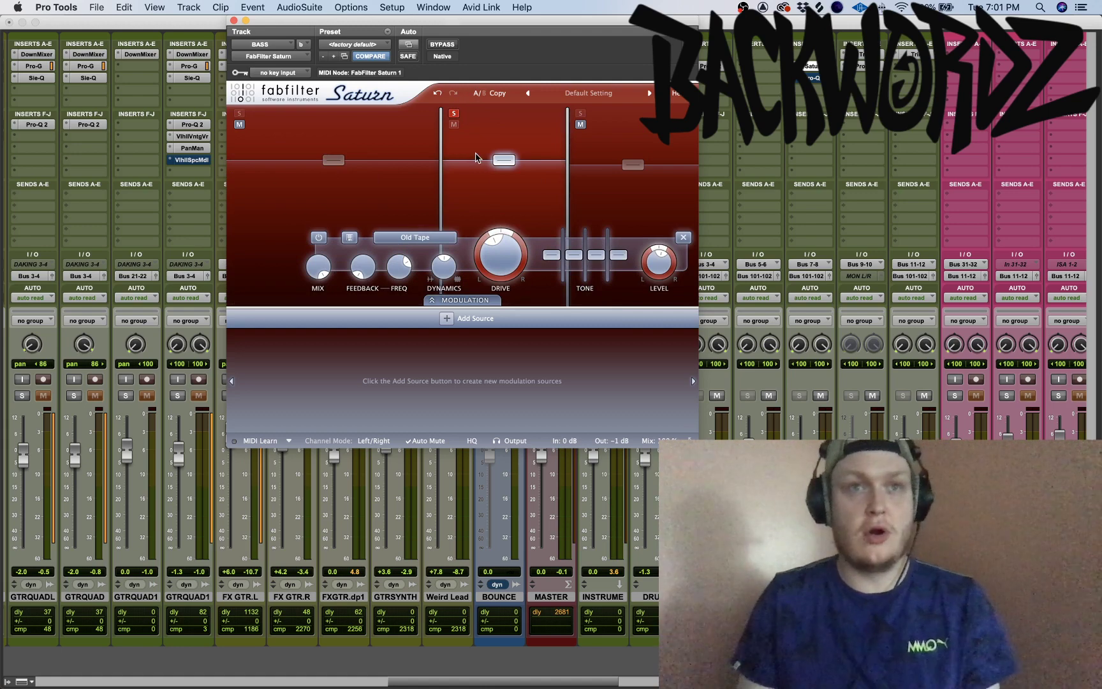
{"action": "key", "text": "space"}
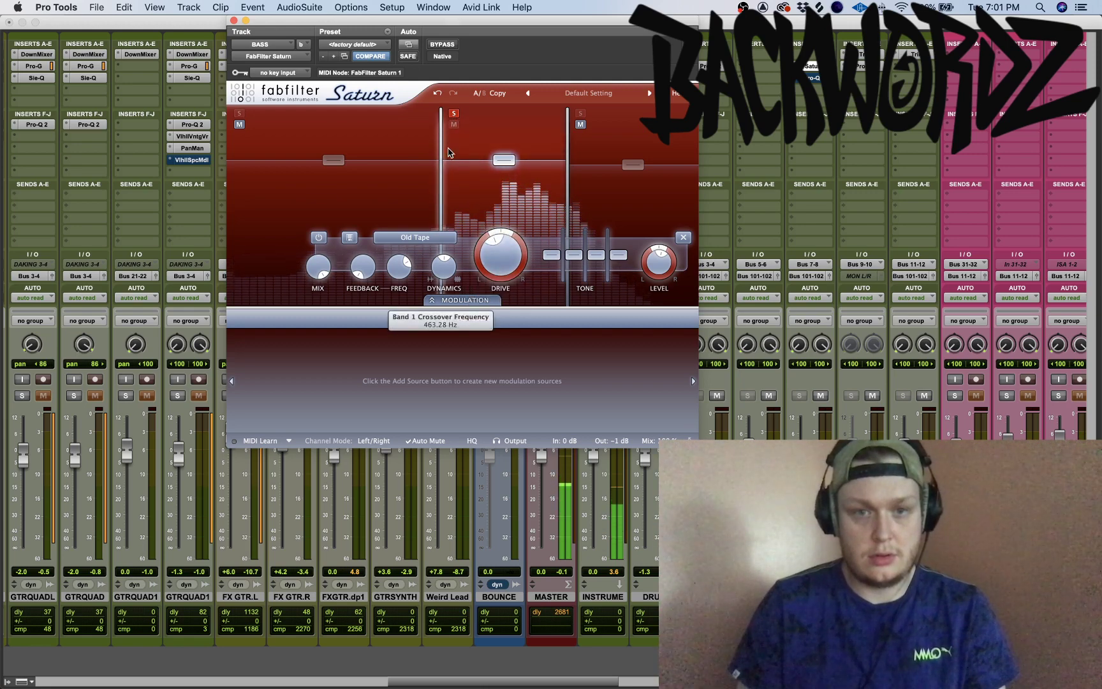
{"action": "left_click", "coordinate": [453, 113]}
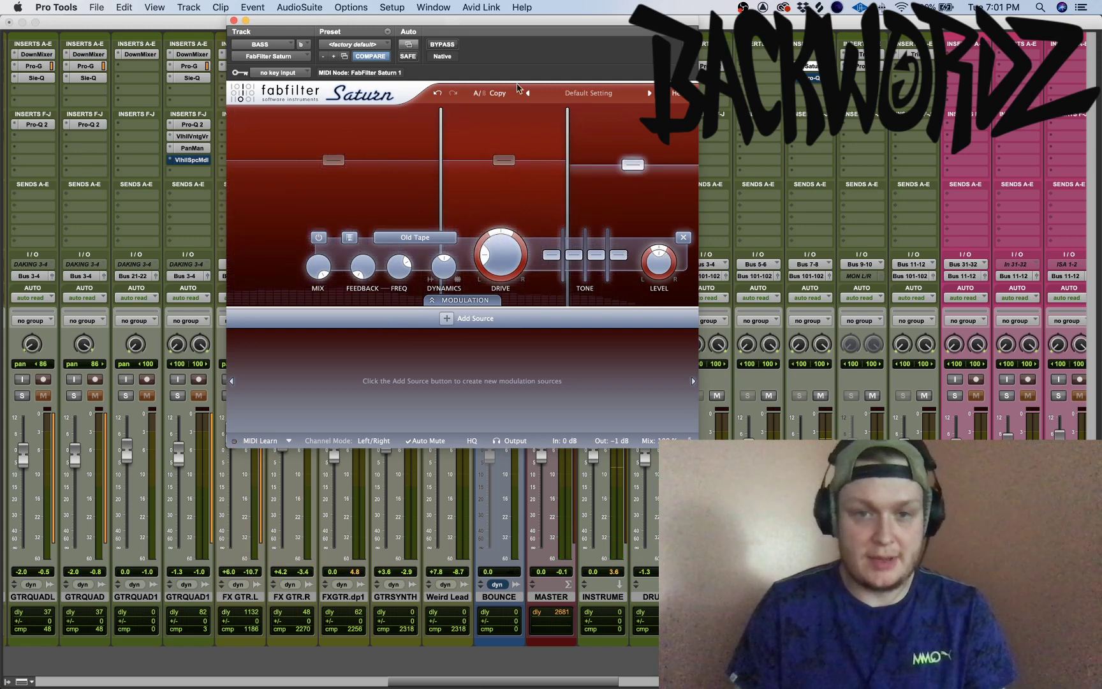
Show the BASS bus's Pro-Q 2 and examine its low cut, low-mid cut and gentle low boost
{"action": "left_click", "coordinate": [818, 80]}
{"action": "left_click", "coordinate": [817, 80]}
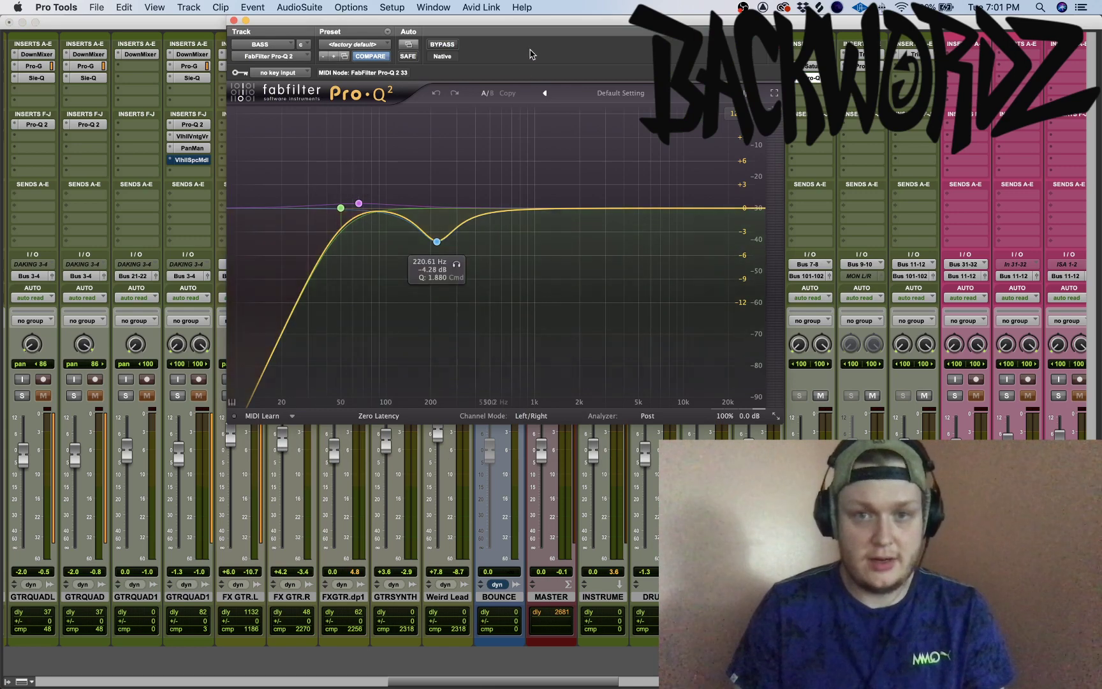
{"action": "left_click_drag", "start_coordinate": [536, 22], "coordinate": [434, 85]}
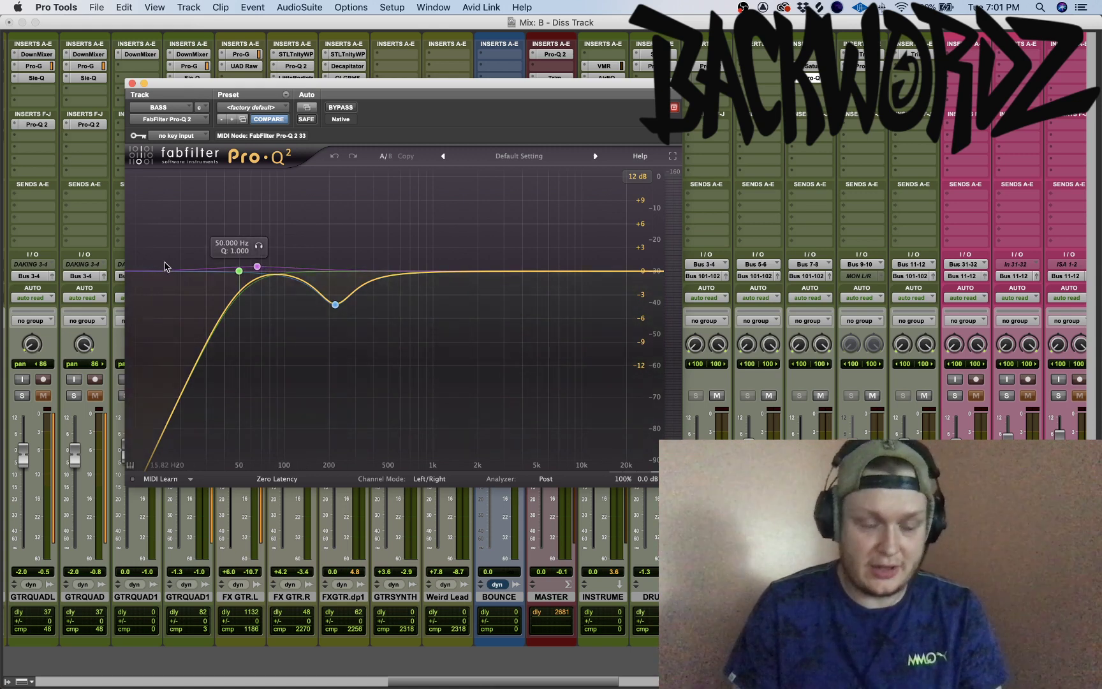
{"action": "left_click_drag", "start_coordinate": [386, 317], "coordinate": [314, 293]}
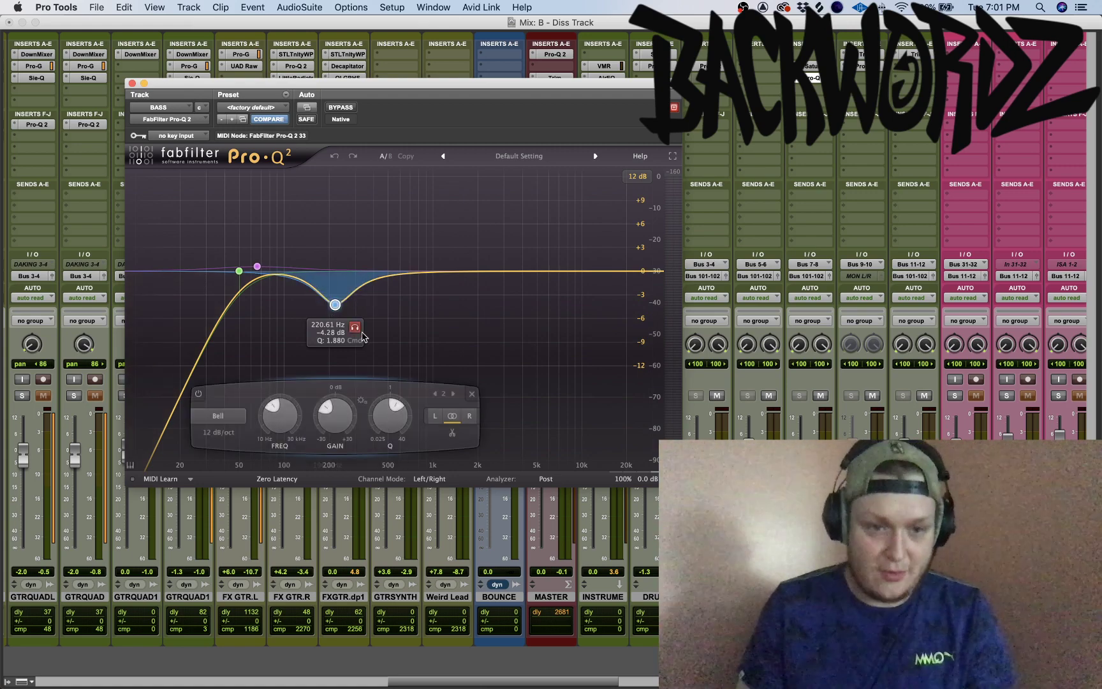
{"action": "left_click", "coordinate": [408, 307]}
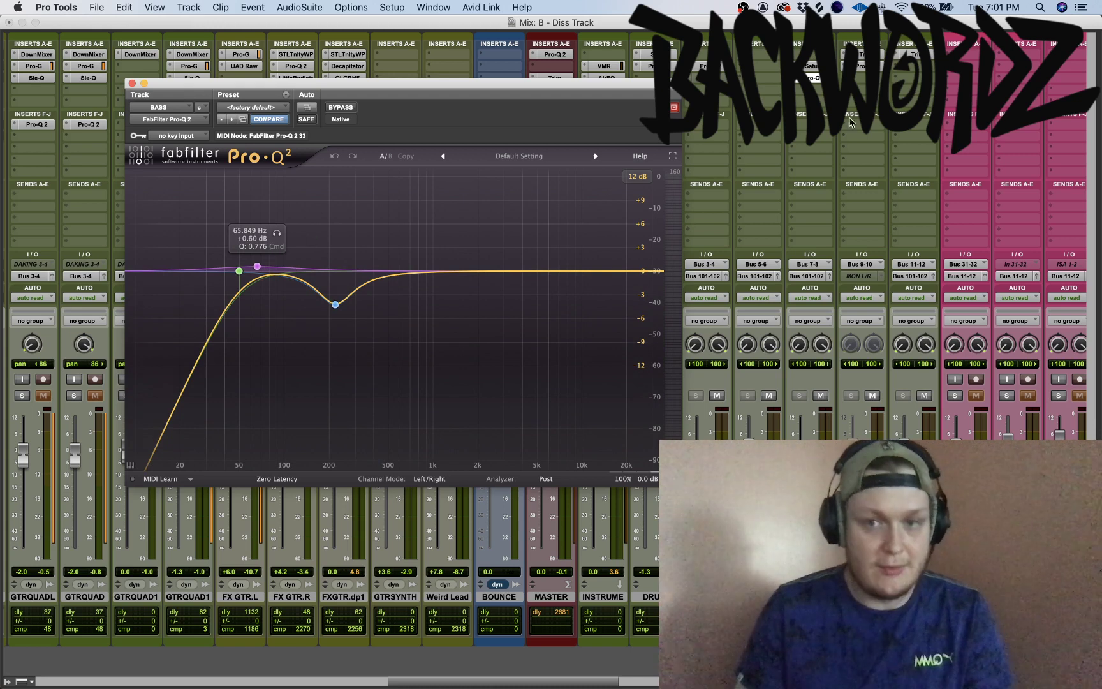
Compare playback of the basses with the BASS bus's Pro-Q 2 bypassed and engaged, and close its window
{"action": "left_click", "coordinate": [814, 77], "text": "super"}
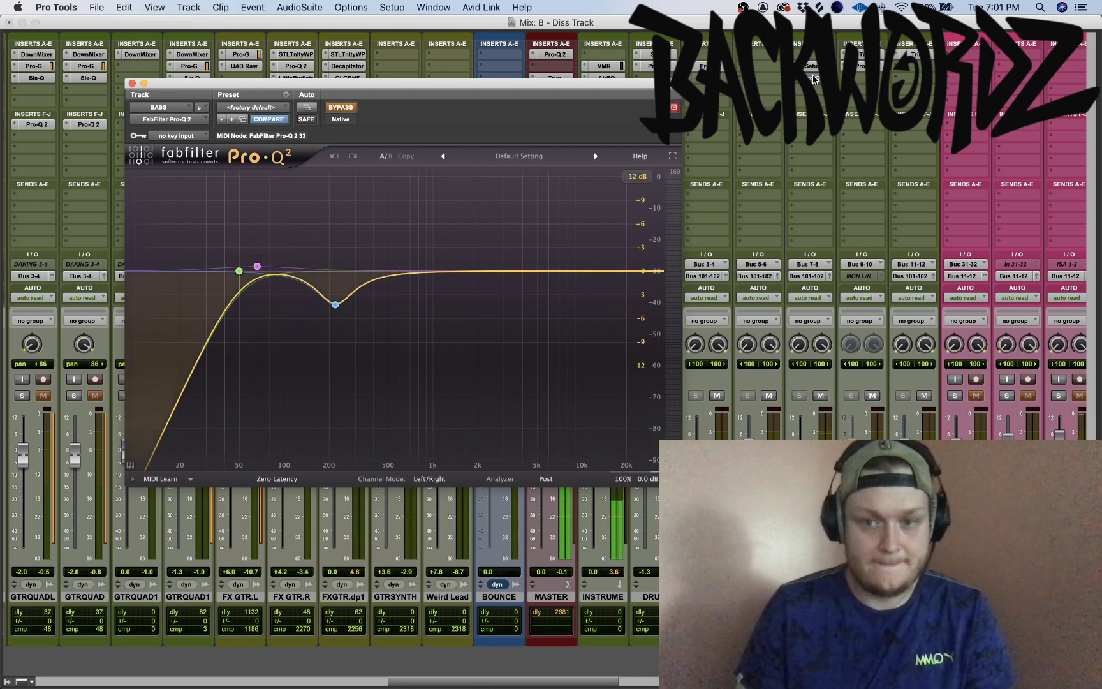
{"action": "left_click", "coordinate": [815, 76], "text": "super"}
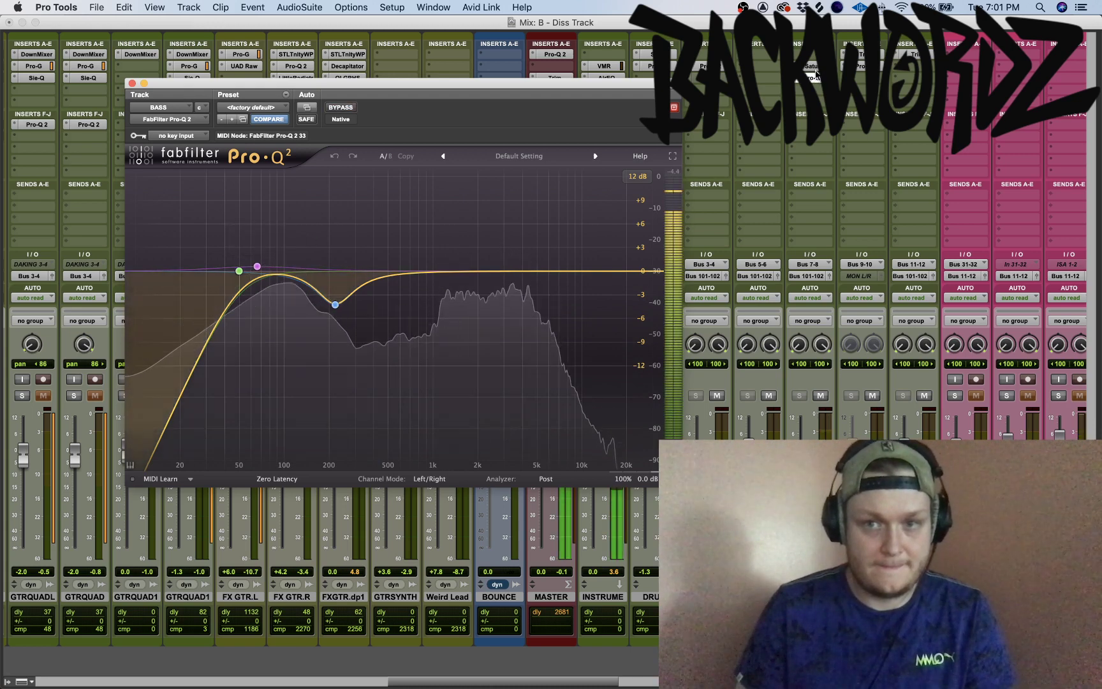
{"action": "left_click", "coordinate": [815, 76], "text": "super"}
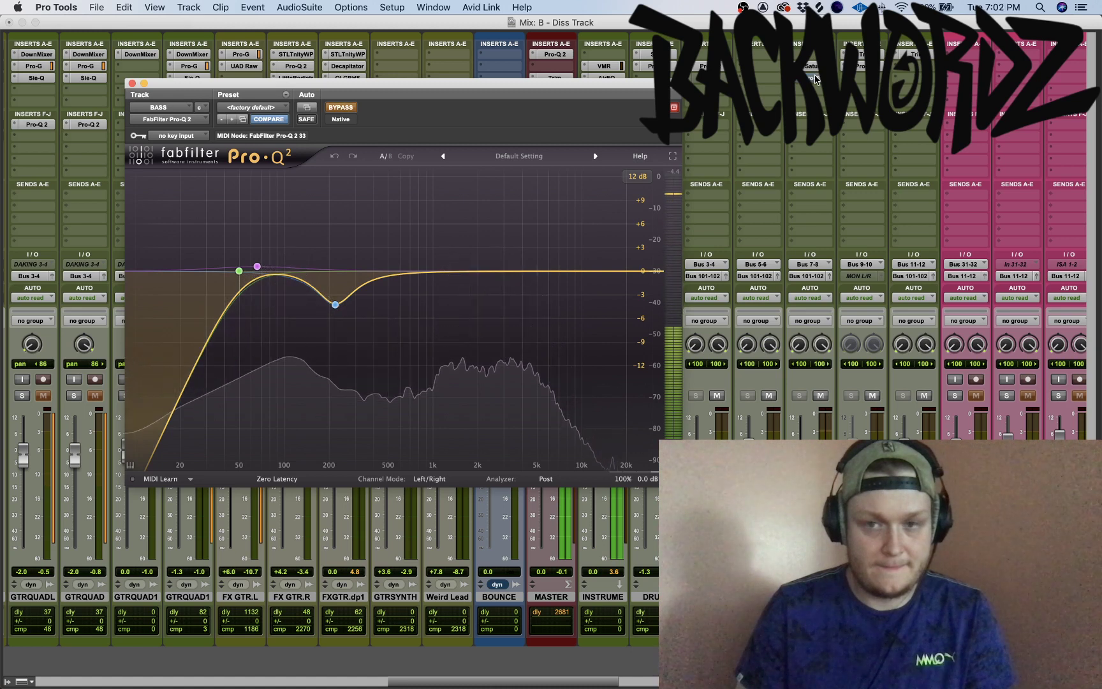
{"action": "left_click", "coordinate": [814, 77], "text": "super"}
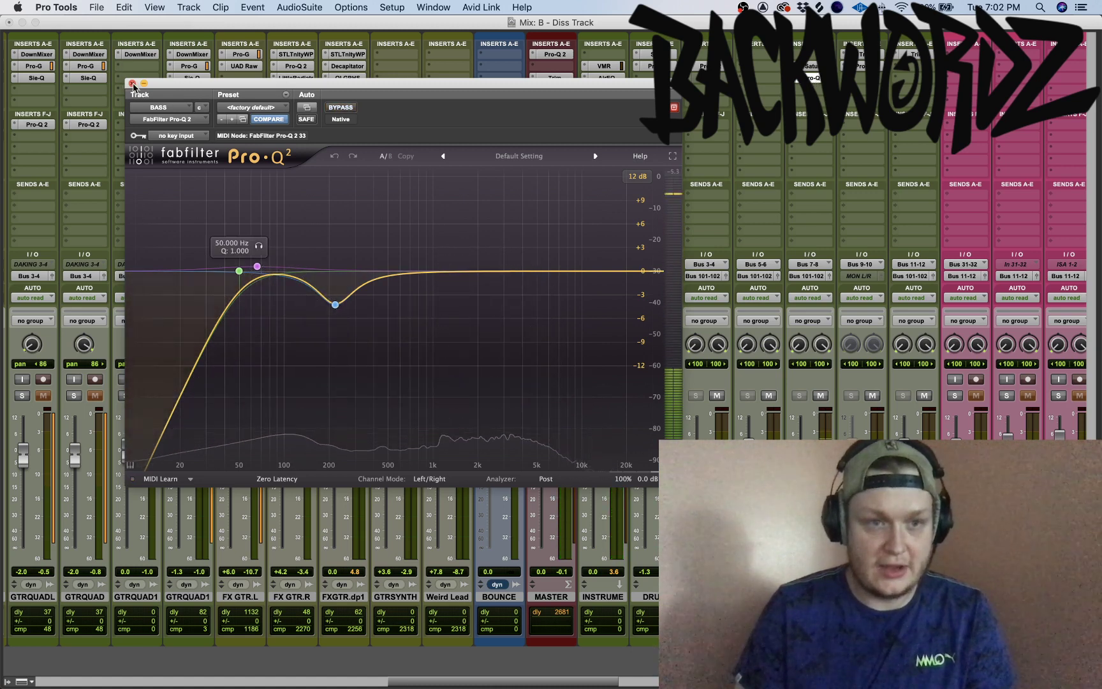
{"action": "left_click", "coordinate": [132, 84]}
Clear the solo on the B7K and RBI tracks in the Edit window, and look over the bass and guitar clips along the timeline
{"action": "key", "text": "super+equal"}
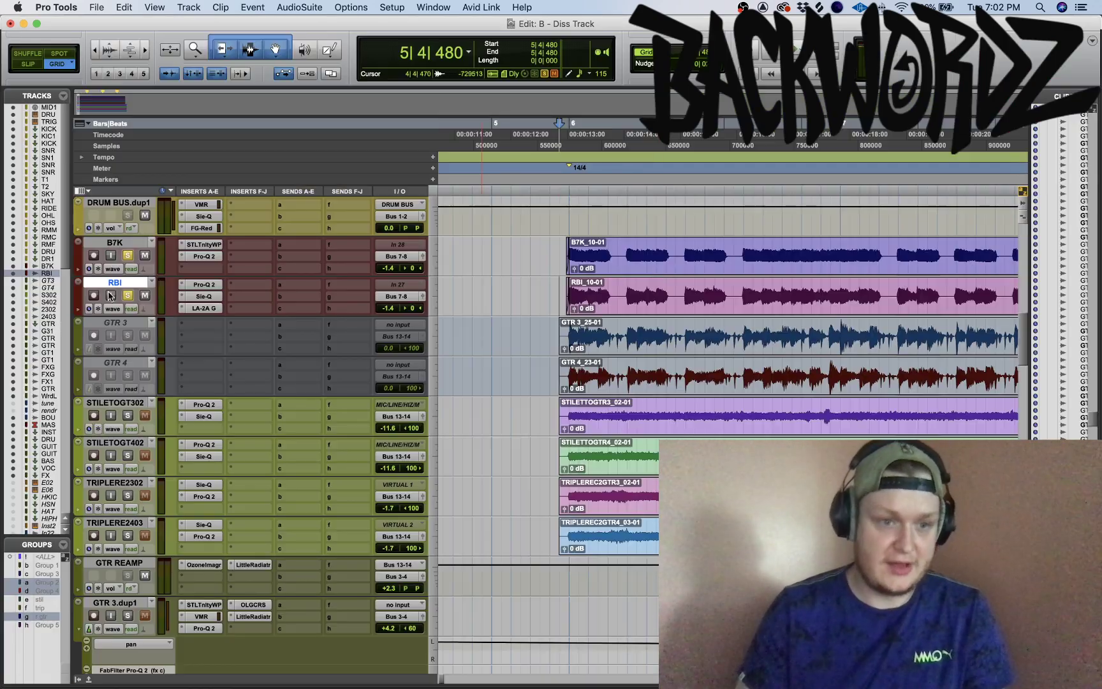
{"action": "left_click", "coordinate": [127, 297], "text": "alt"}
{"action": "scroll", "coordinate": [578, 327], "scroll_direction": "right", "scroll_amount": 15}
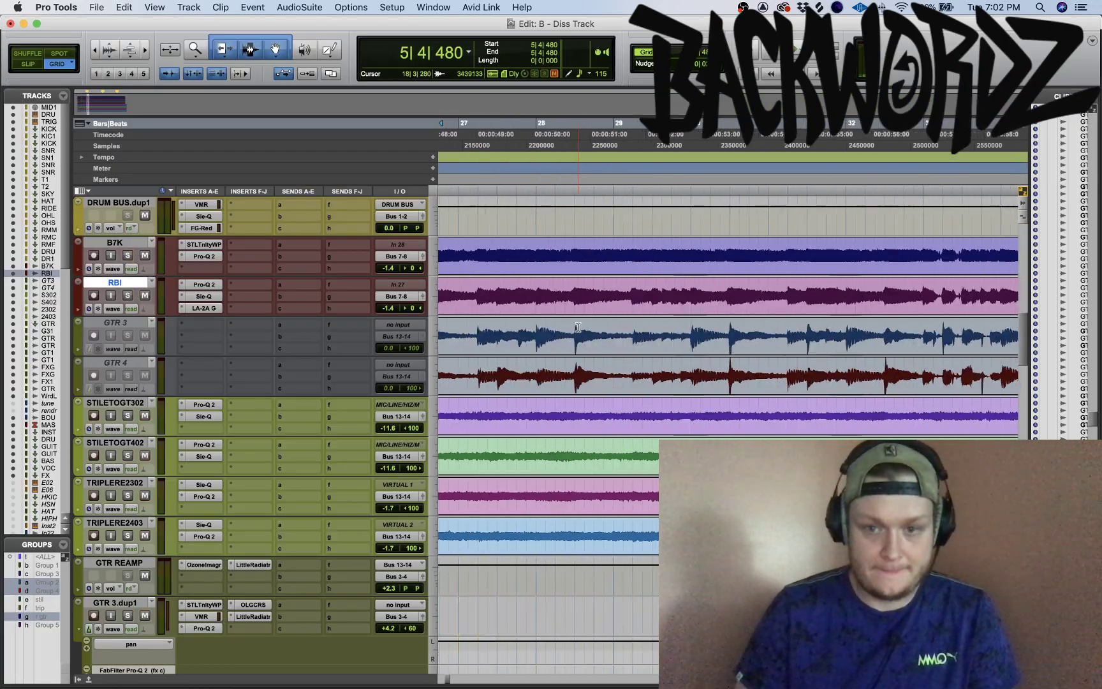
{"action": "scroll", "coordinate": [578, 327], "scroll_direction": "right", "scroll_amount": 10}
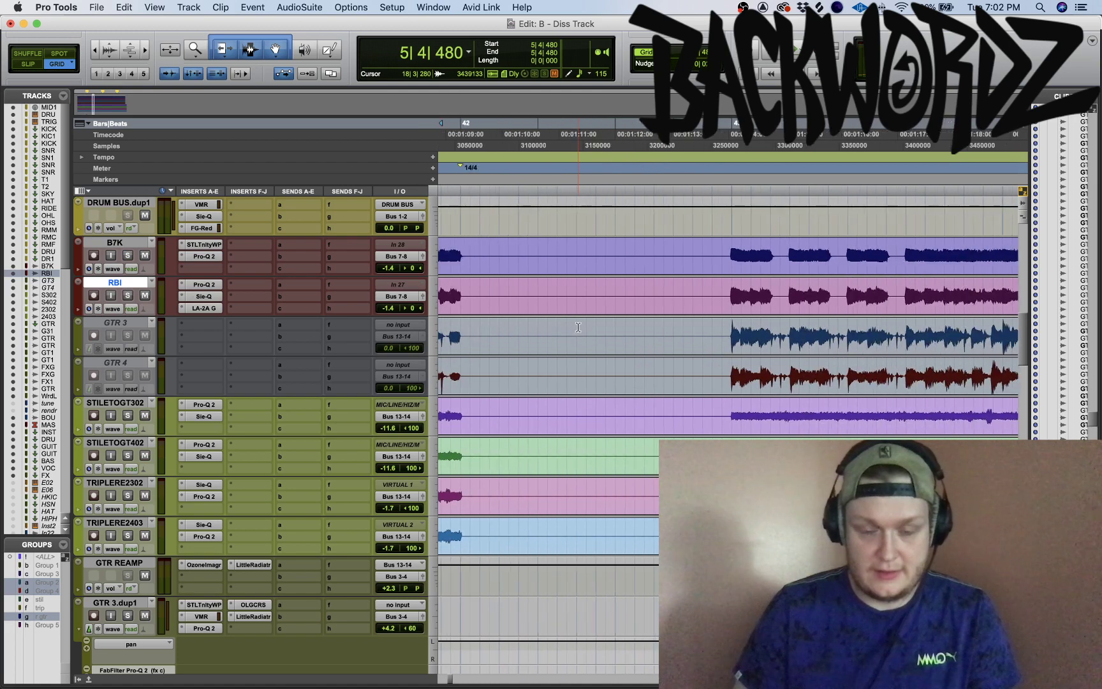
{"action": "scroll", "coordinate": [671, 393], "scroll_direction": "left", "scroll_amount": 20}
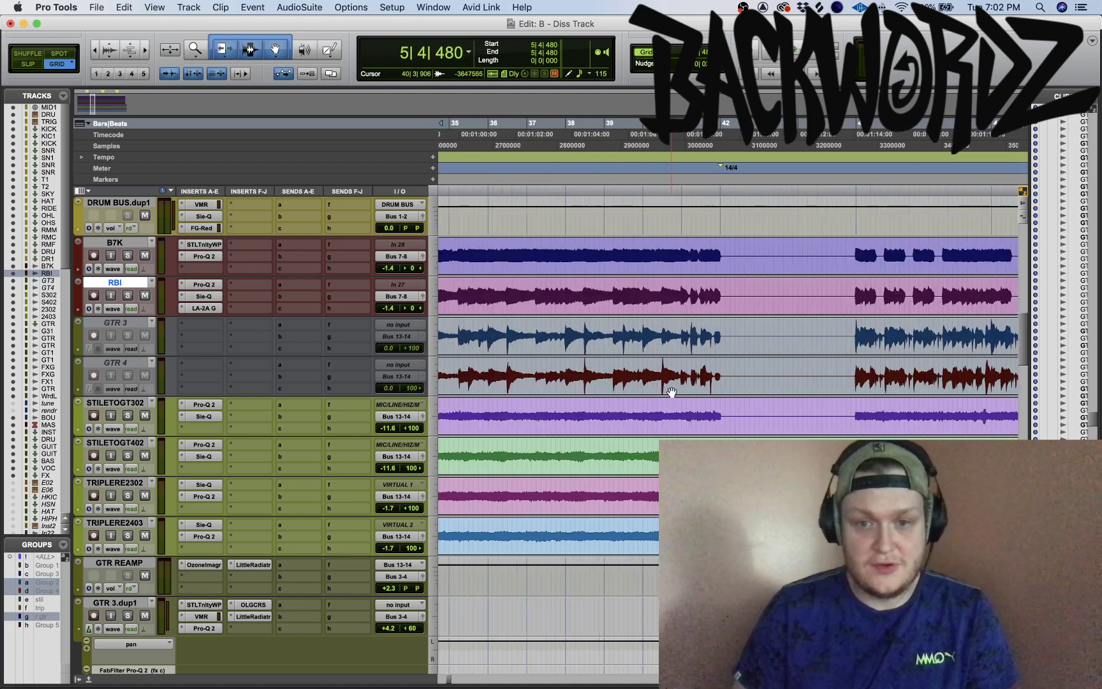
{"action": "scroll", "coordinate": [671, 393], "scroll_direction": "left", "scroll_amount": 8}
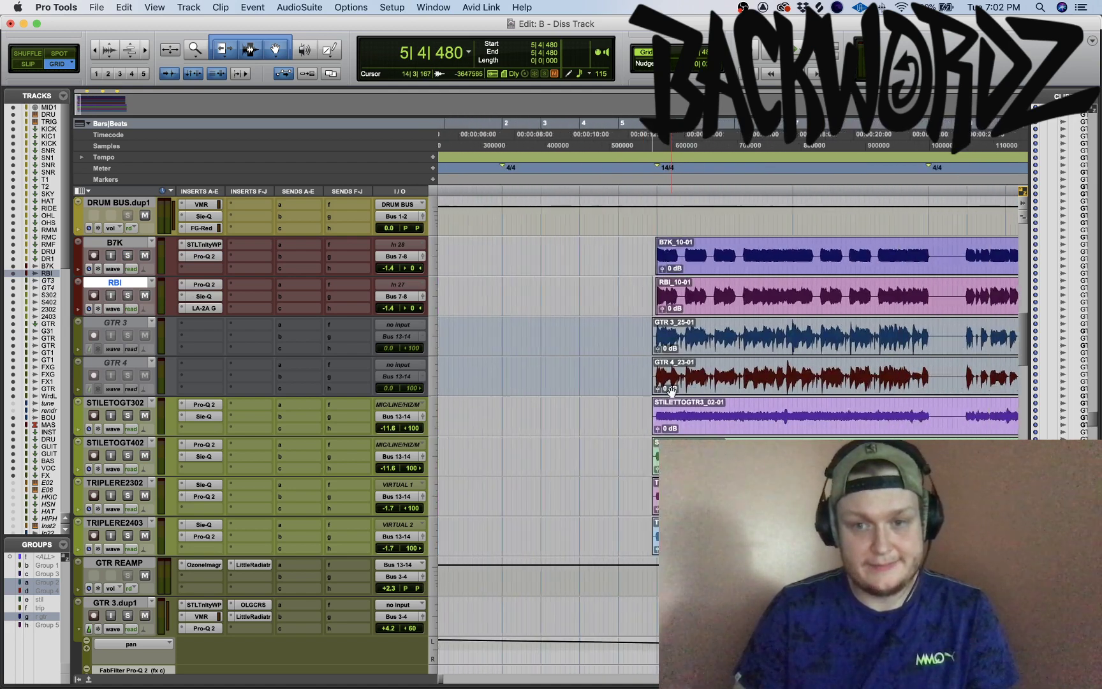
{"action": "scroll", "coordinate": [672, 393], "scroll_direction": "down", "scroll_amount": 1}
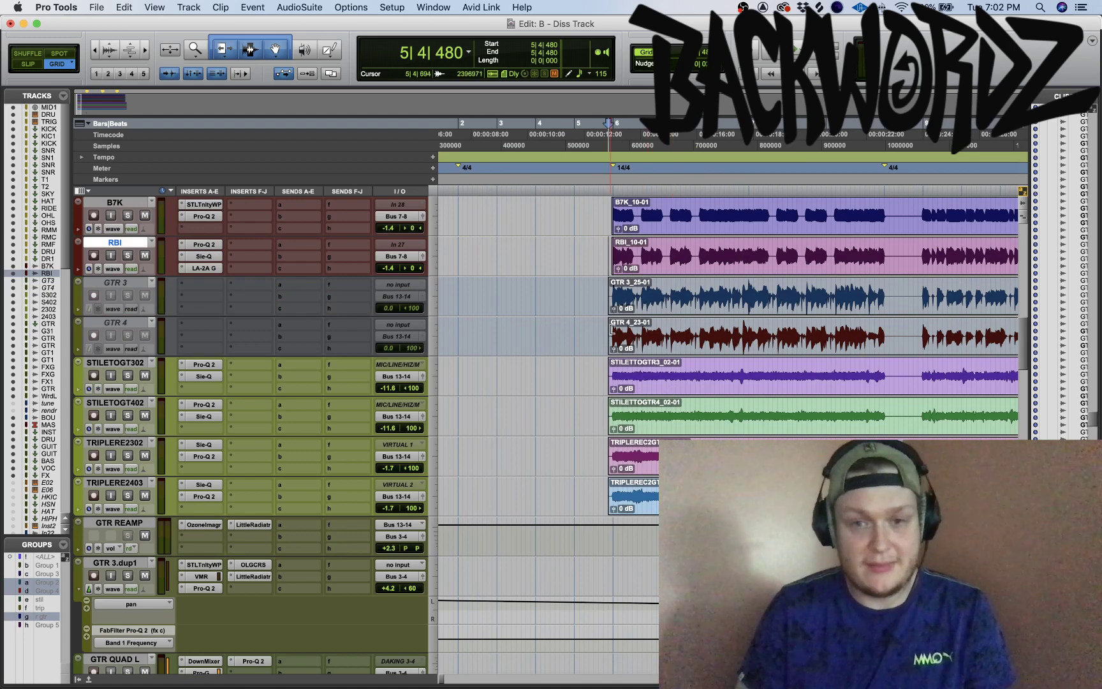
{"action": "scroll", "coordinate": [613, 330], "scroll_direction": "up", "scroll_amount": 2}
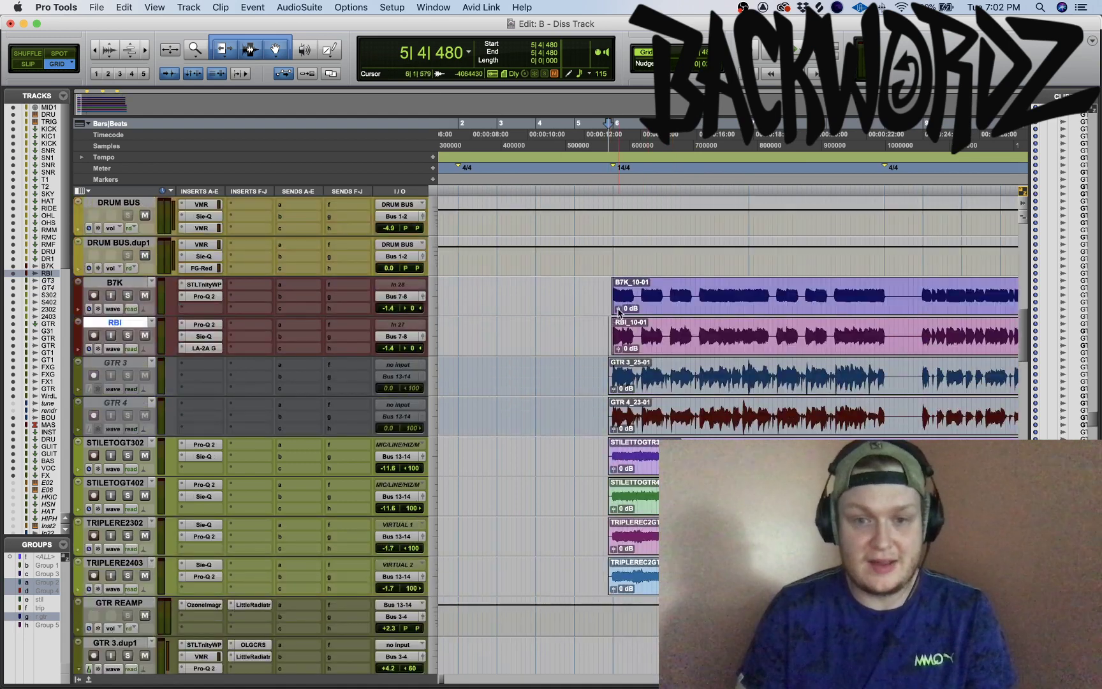
{"action": "scroll", "coordinate": [609, 324], "scroll_direction": "up", "scroll_amount": 2}
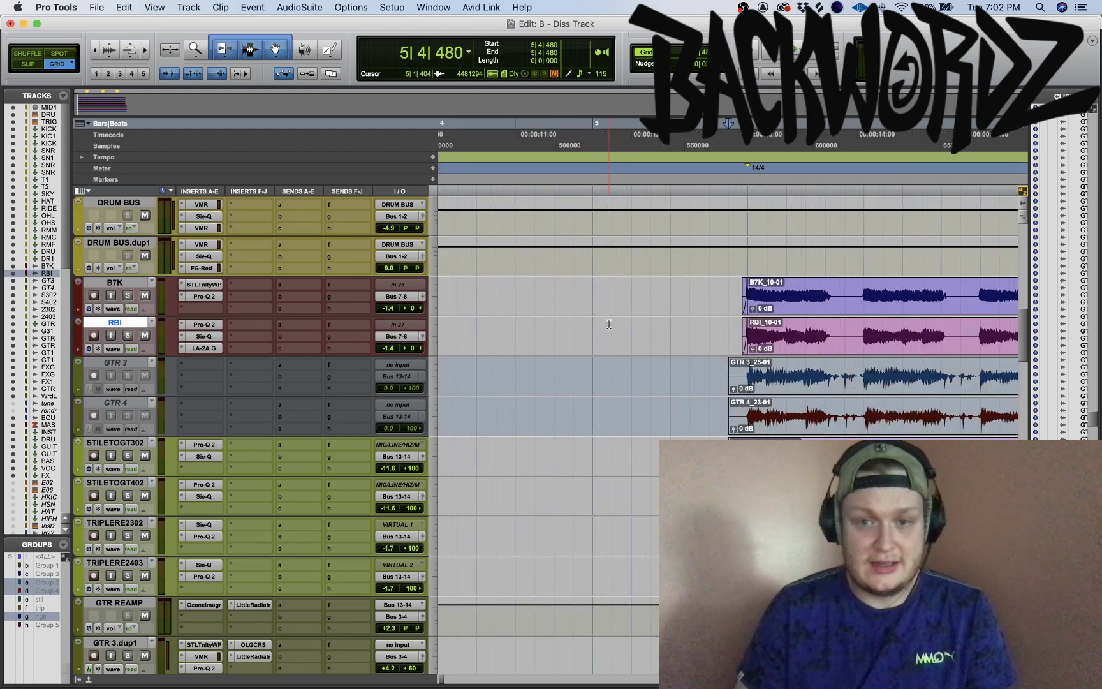
Mark the lead-in from 5|4|480 to 6|1|000 on the B7K and RBI tracks, and return the edit cursor to its start
{"action": "left_click_drag", "start_coordinate": [728, 332], "coordinate": [743, 314]}
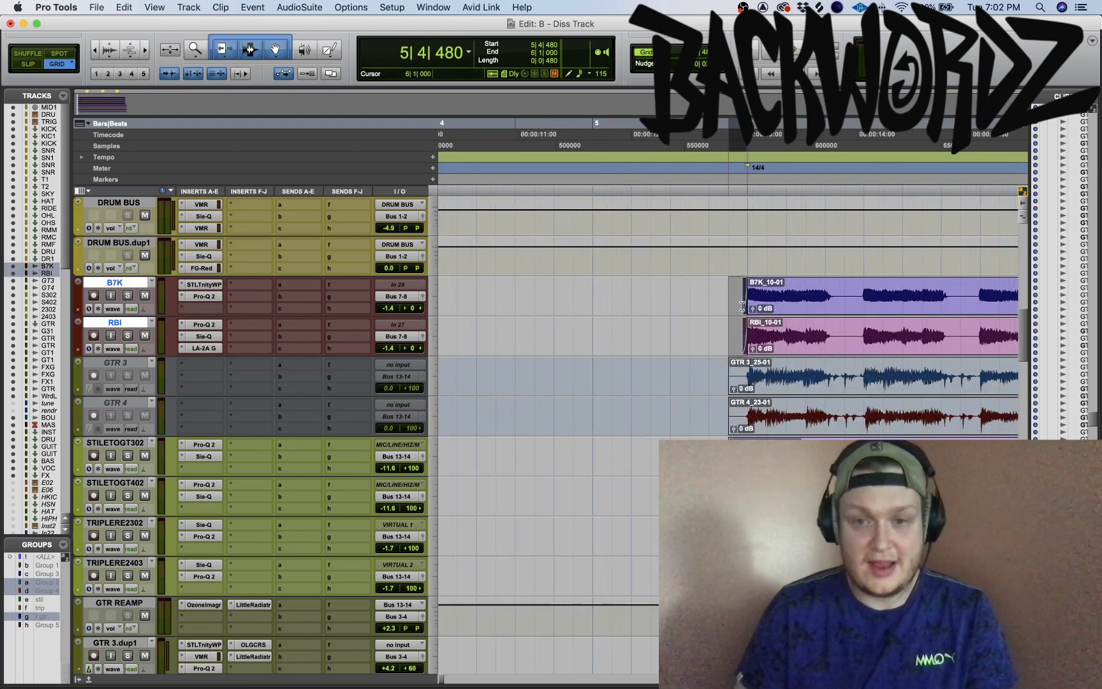
{"action": "left_click", "coordinate": [734, 325]}
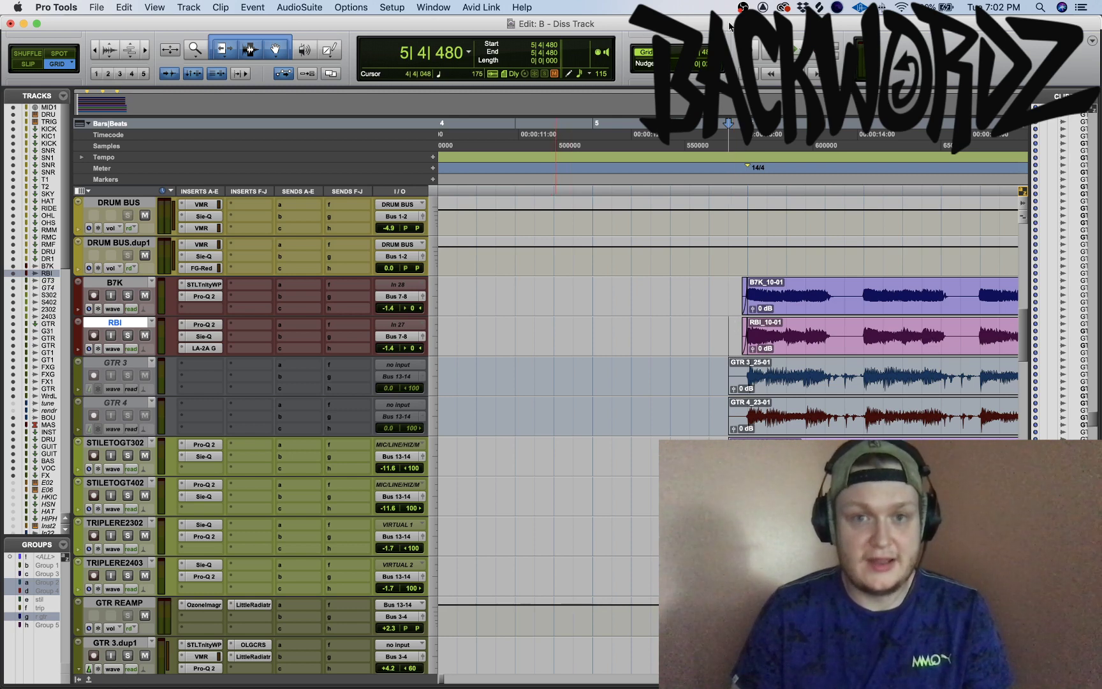
{"action": "left_click_drag", "start_coordinate": [729, 26], "coordinate": [729, 26]}
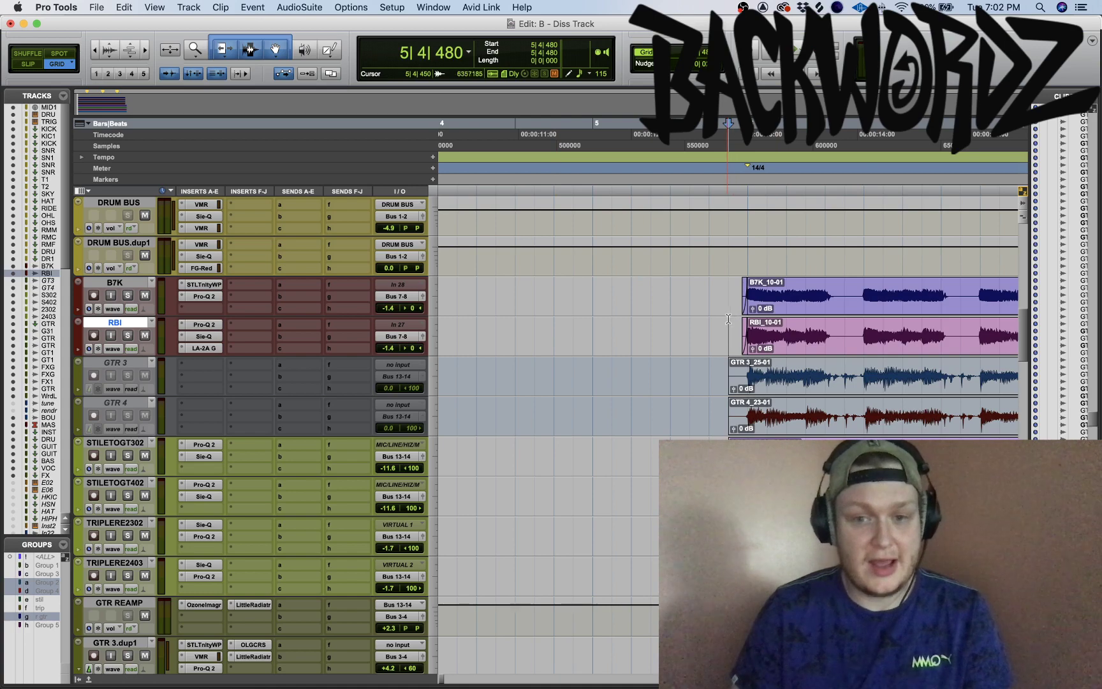
{"action": "left_click_drag", "start_coordinate": [729, 319], "coordinate": [749, 311]}
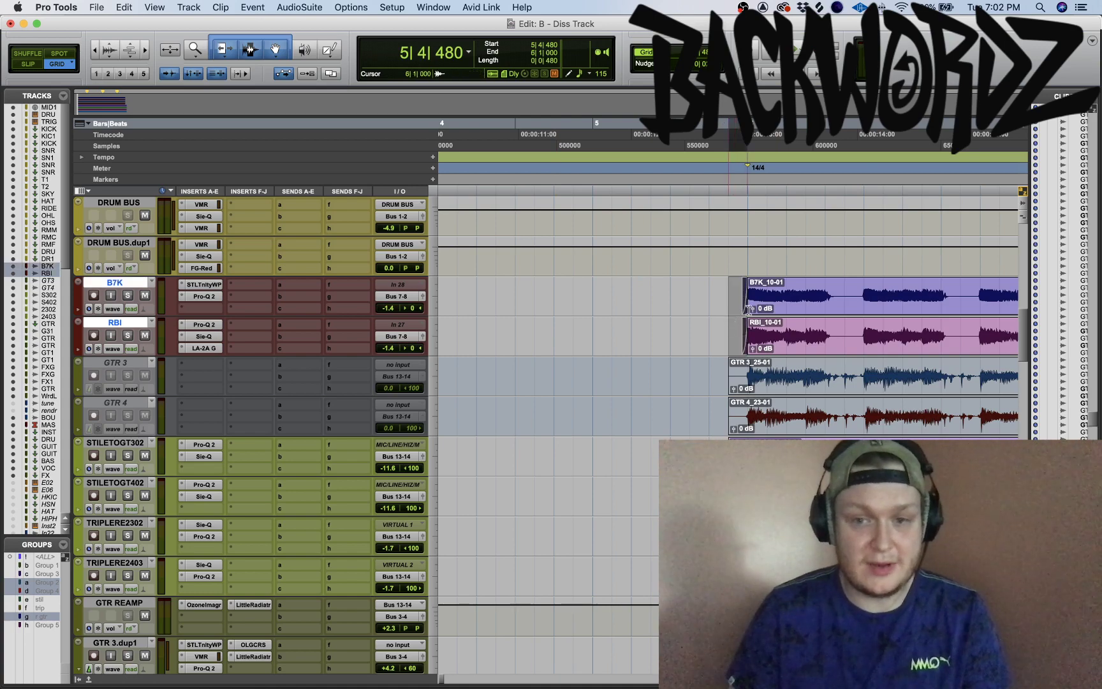
{"action": "left_click", "coordinate": [725, 339]}
Look over the guitar clips around bar 6, and select 5|4|000 to 6|1|000 across the two Stiletto and two Triple Rec tracks
{"action": "scroll", "coordinate": [725, 335], "scroll_direction": "right", "scroll_amount": 5}
{"action": "scroll", "coordinate": [725, 332], "scroll_direction": "down", "scroll_amount": 3}
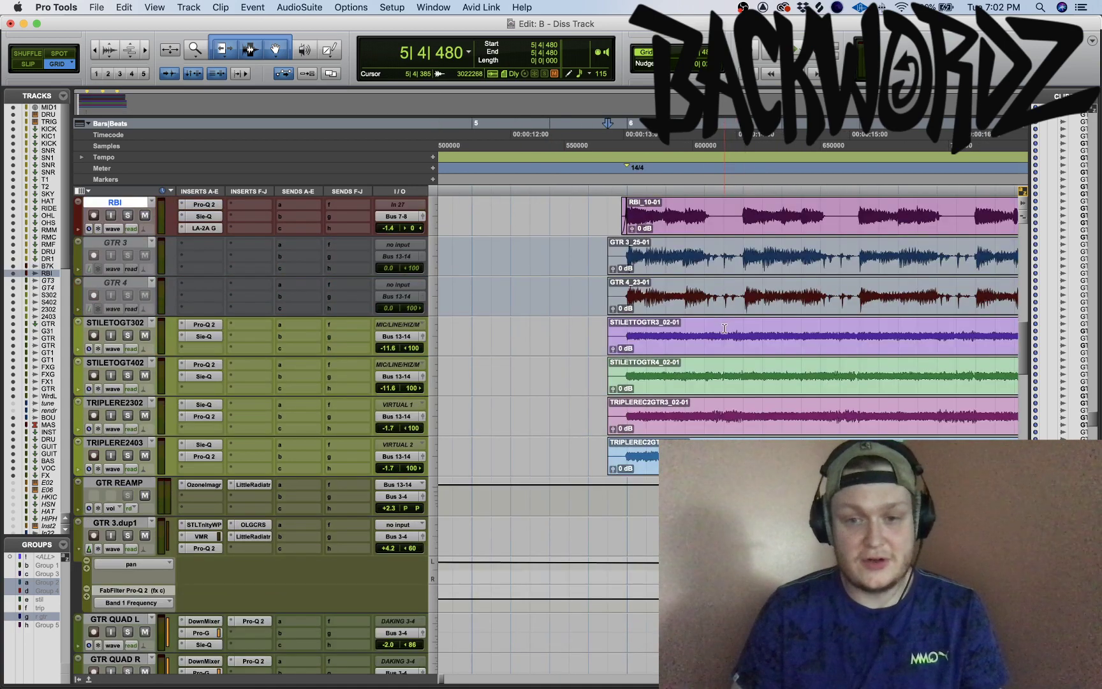
{"action": "scroll", "coordinate": [724, 329], "scroll_direction": "right", "scroll_amount": 3}
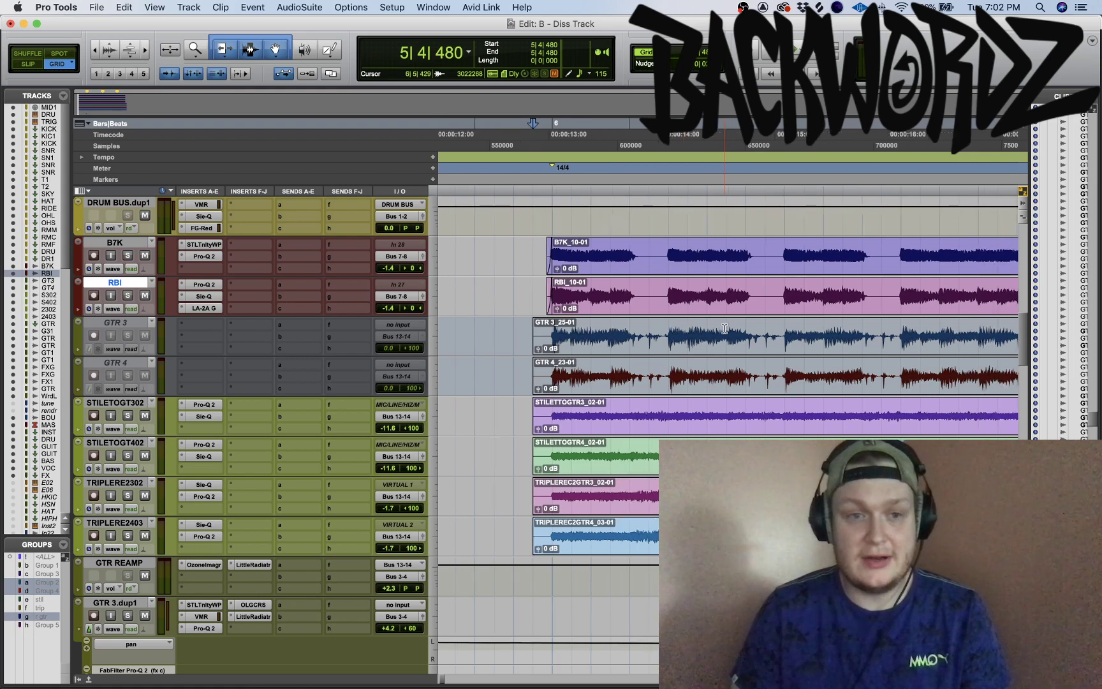
{"action": "scroll", "coordinate": [725, 329], "scroll_direction": "left", "scroll_amount": 1}
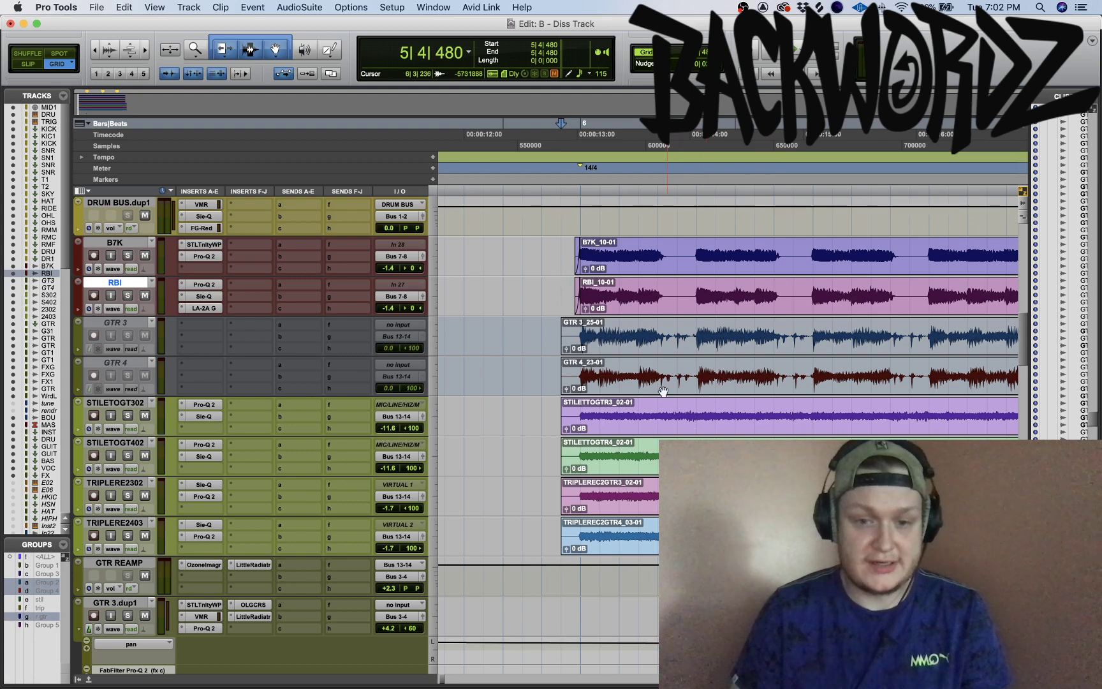
{"action": "scroll", "coordinate": [650, 439], "scroll_direction": "right", "scroll_amount": 3}
{"action": "scroll", "coordinate": [651, 439], "scroll_direction": "down", "scroll_amount": 1}
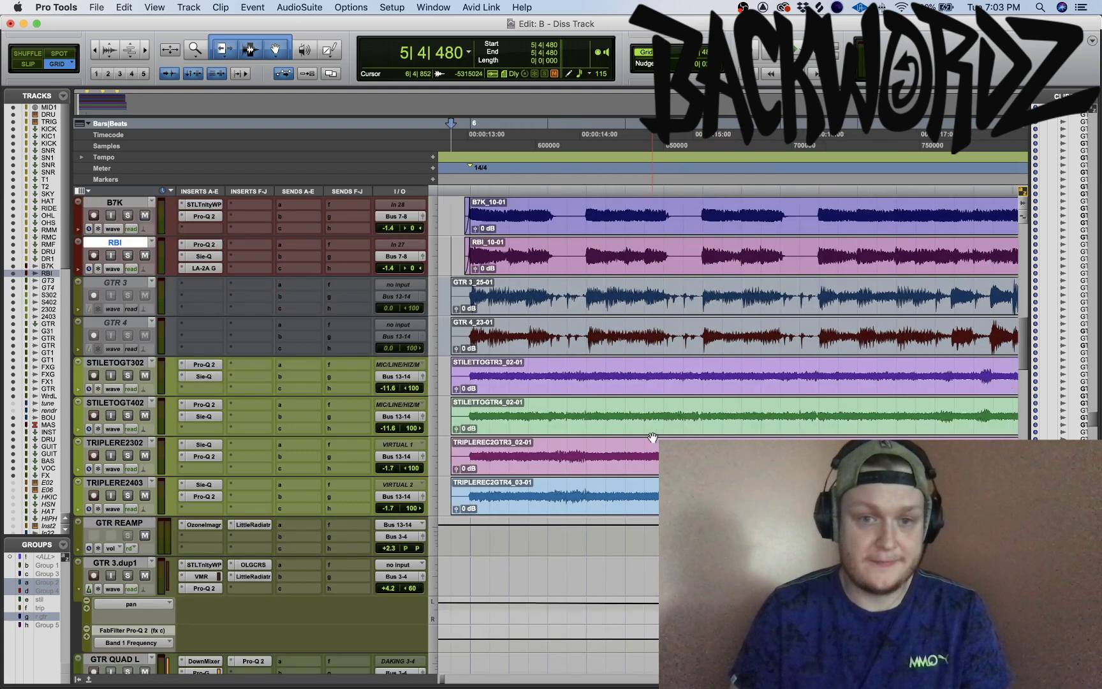
{"action": "scroll", "coordinate": [657, 439], "scroll_direction": "right", "scroll_amount": 1}
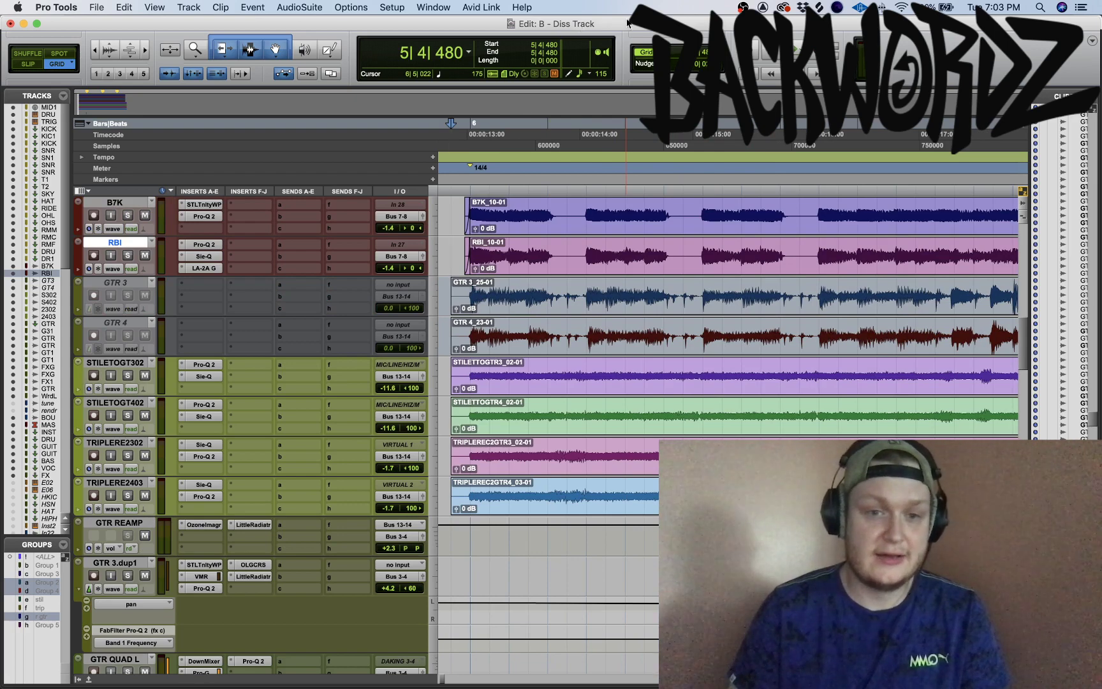
{"action": "scroll", "coordinate": [521, 415], "scroll_direction": "left", "scroll_amount": 2}
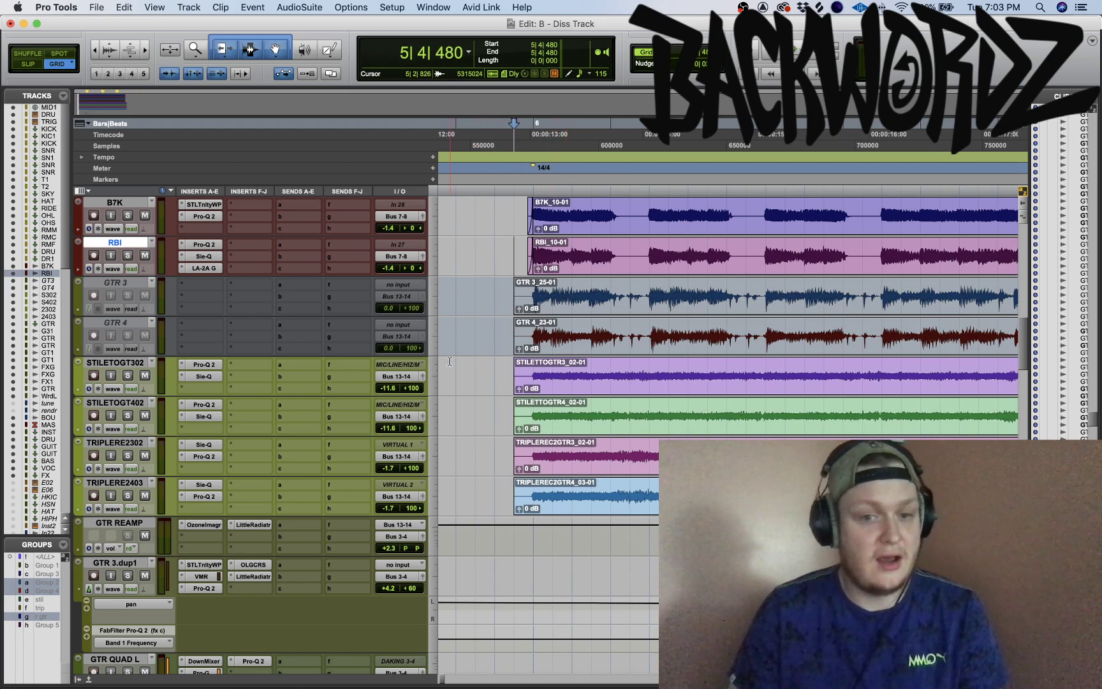
{"action": "left_click", "coordinate": [501, 367]}
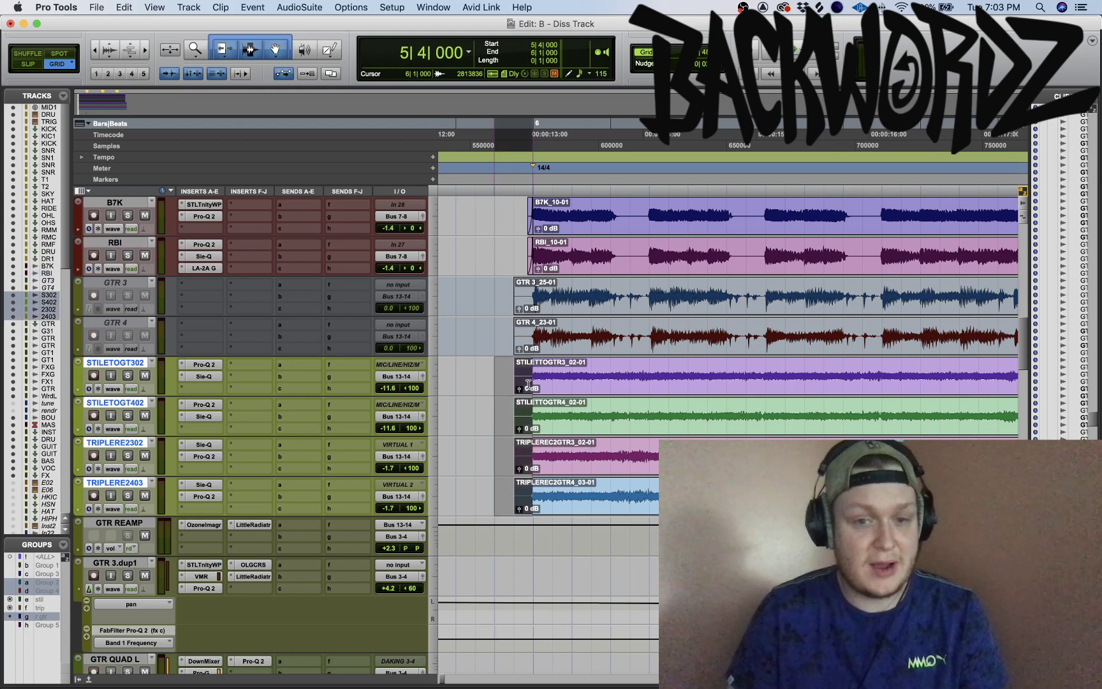